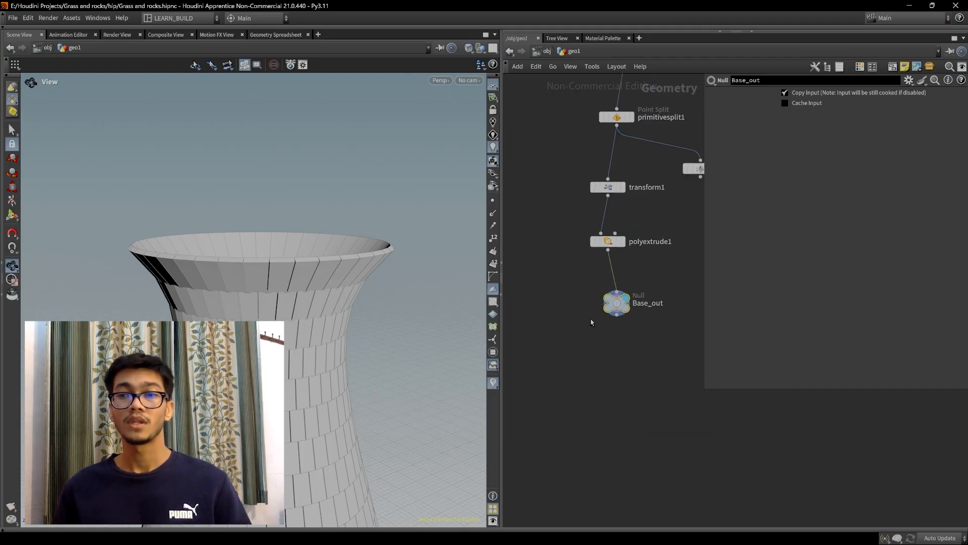
Add a Connectivity node fed by primitivesplit1 and display its output.
scroll(656, 244, "up", 6)
middle_click_drag(656, 243, 636, 337)
left_click(657, 133)
left_click_drag(578, 454, 668, 311)
key("Tab")
type("conn")
key("Return")
key("Return")
left_click_drag(624, 223, 574, 263)
middle_click_drag(580, 268, 587, 253)
left_click(599, 261)
Set the connectivity type to Primitive while checking the class attribute in the geometry spreadsheet.
left_click_drag(230, 237, 293, 222)
left_click(276, 35)
left_click(817, 98)
left_click(798, 116)
left_click(19, 35)
Add an Attribute Promote node below connectivity1 that promotes the class attribute from Primitive to Detail.
scroll(550, 312, "up", 1)
middle_click_drag(550, 311, 584, 312)
key("Tab")
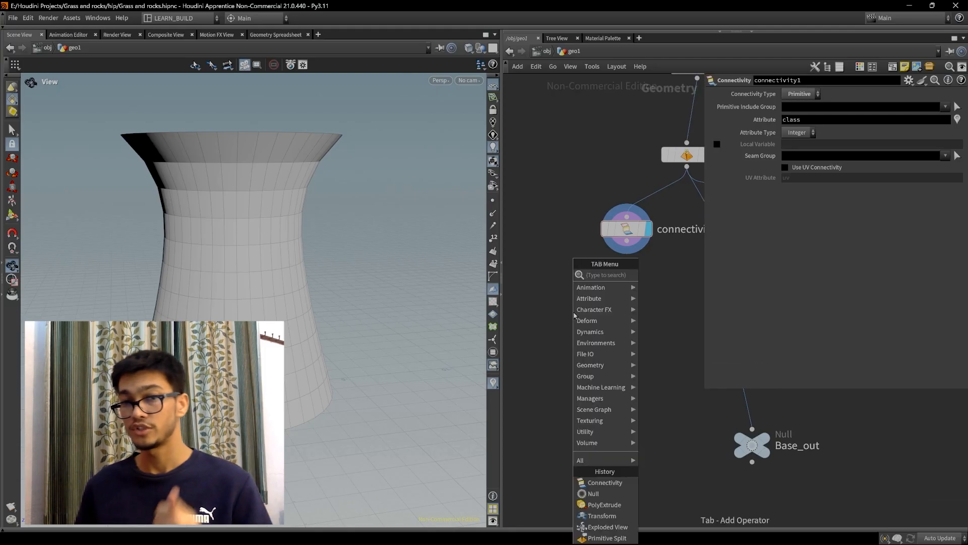
type("attp")
key("Return")
left_click(599, 298)
left_click(627, 274)
middle_click_drag(631, 275, 630, 298)
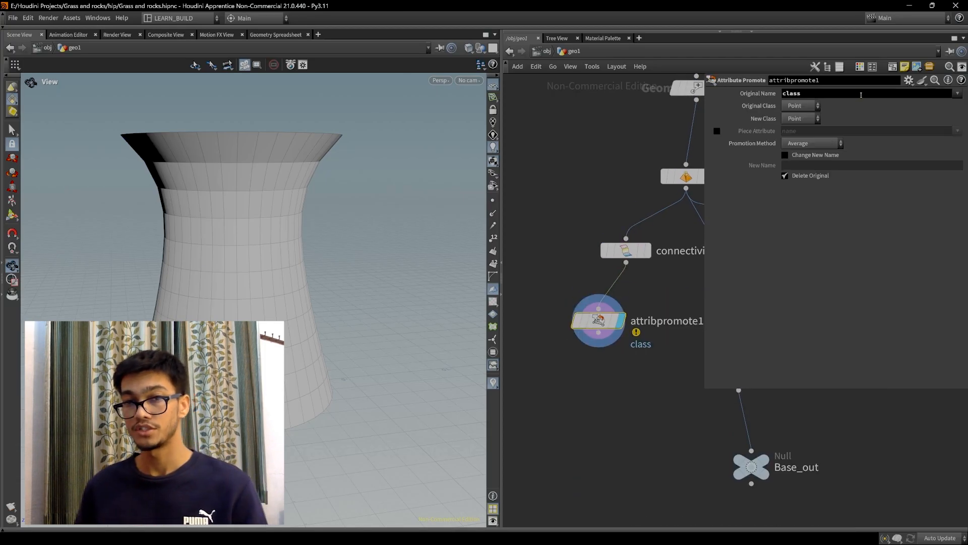
middle_click_drag(635, 407, 620, 372)
mouse_move(200, 128)
left_mouse_down()
mouse_move(201, 154)
mouse_move(202, 136)
left_mouse_up()
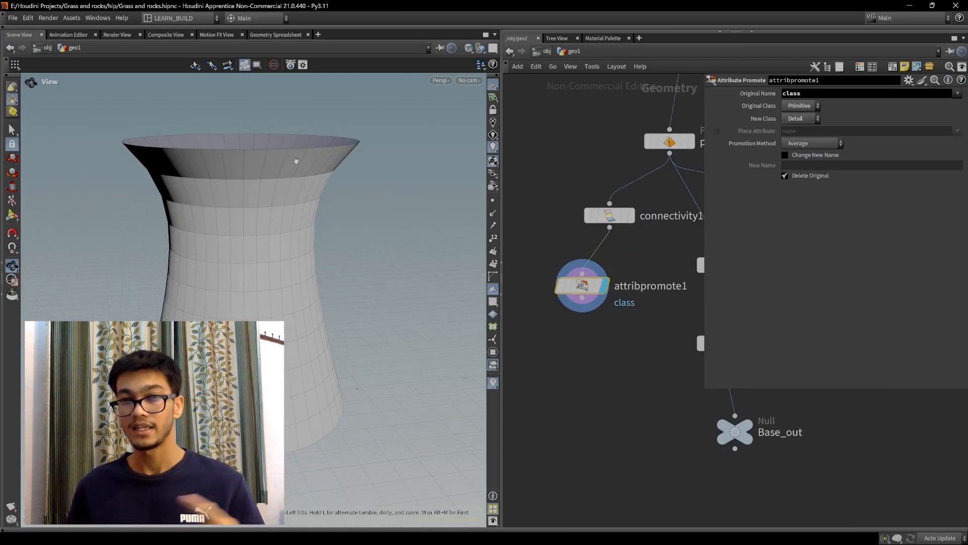
left_click_drag(586, 288, 589, 300)
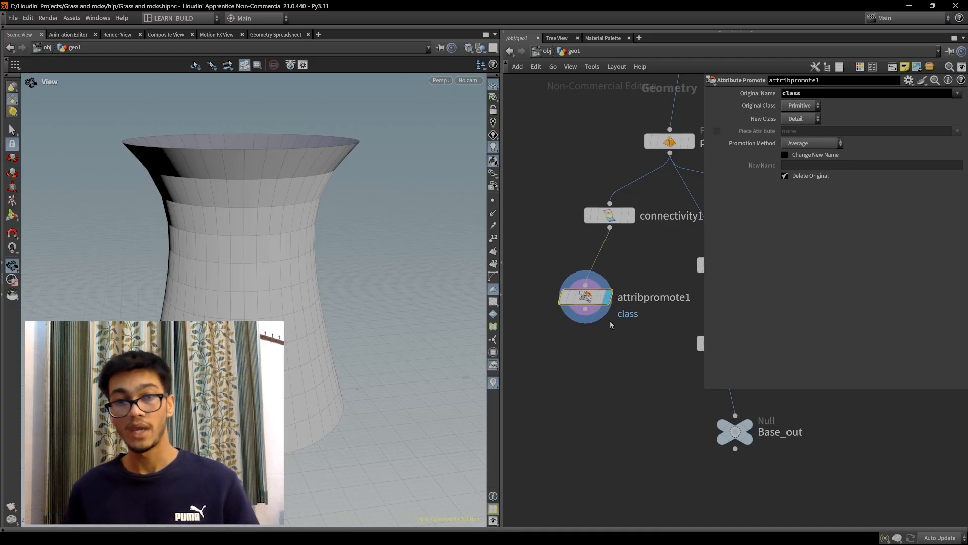
middle_click_drag(609, 320, 599, 296)
Choose the promotion method and give the promoted attribute the new name max, checking it in the spreadsheet.
left_click(276, 35)
left_click(812, 143)
left_click(807, 145)
left_click(785, 155)
left_click(799, 165)
type("max")
key("Return")
left_click(103, 64)
left_click(19, 34)
Combine polywire2 and Base_out in the Merge node and display the merged tower.
middle_click_drag(585, 358, 601, 342)
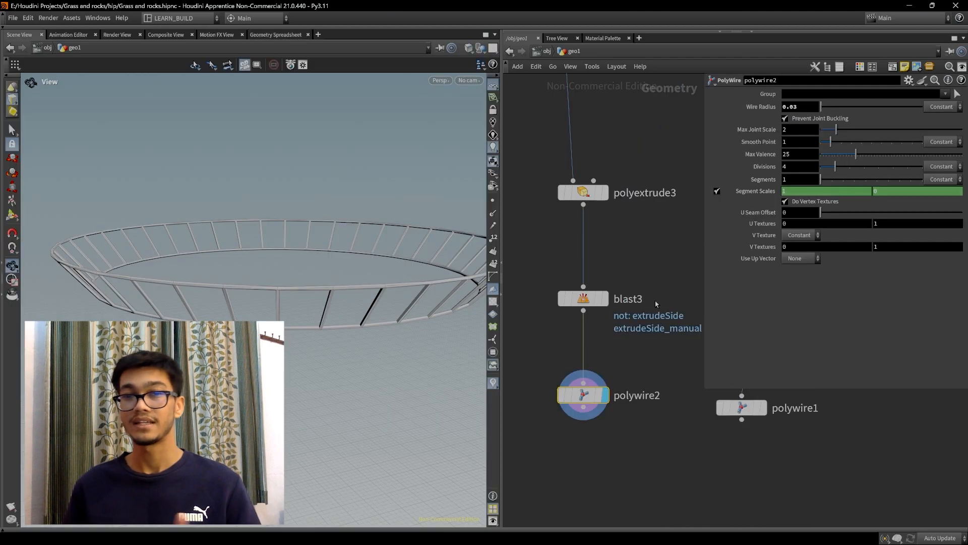
scroll(637, 444, "down", 5)
scroll(603, 353, "up", 3)
left_click_drag(503, 302, 343, 303)
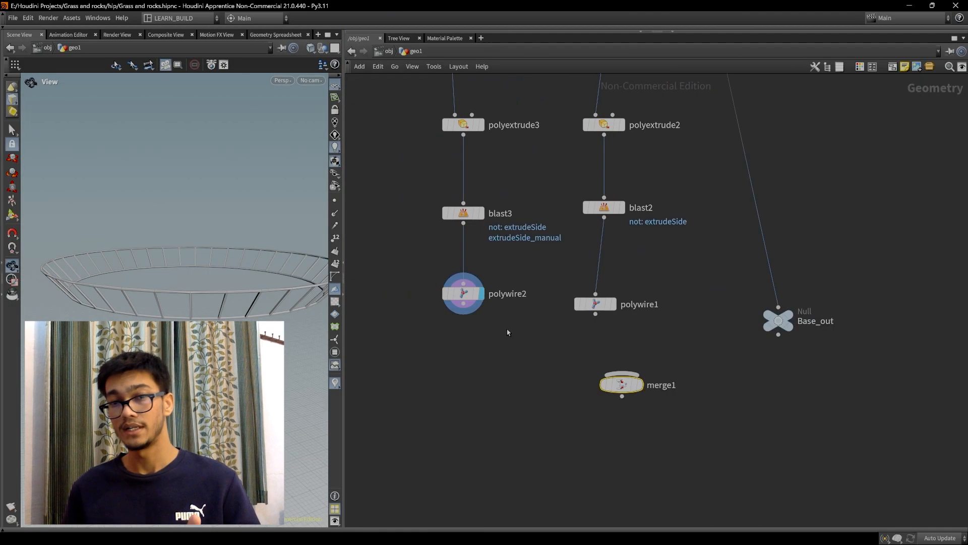
left_click(621, 385)
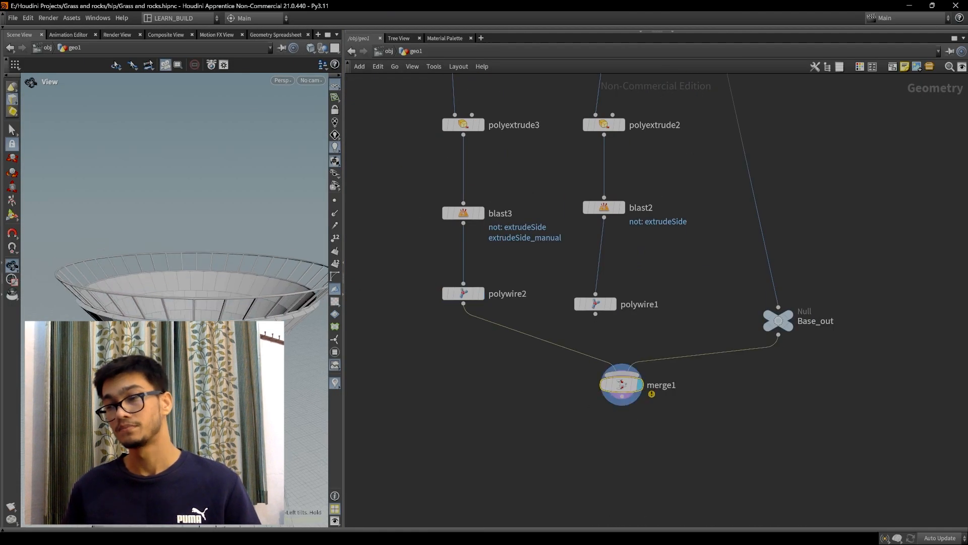
left_click_drag(344, 283, 565, 282)
scroll(615, 303, "down", 3)
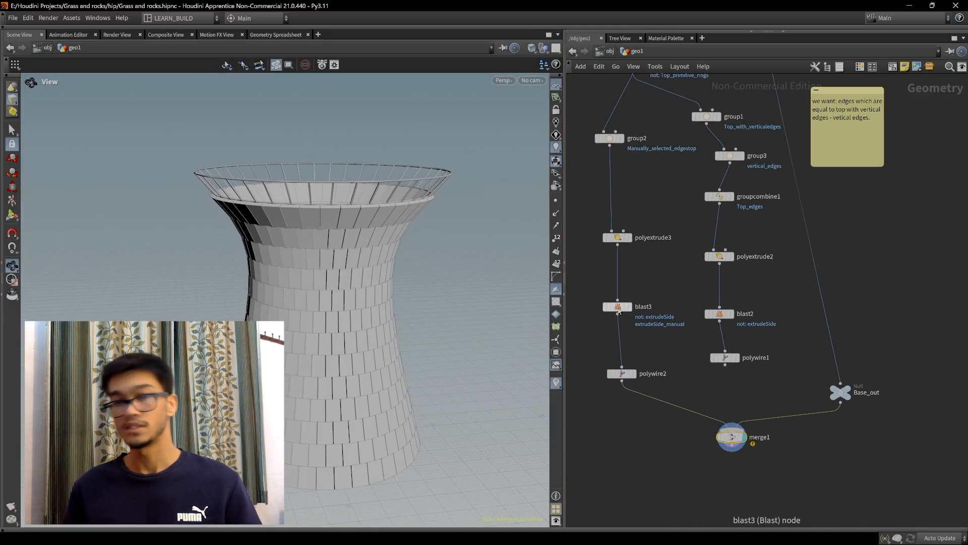
Open the parameters of the sweep1 node below line1 and view the tower's rim.
middle_click_drag(726, 407, 692, 369)
left_click_drag(727, 348, 666, 204)
left_click_drag(686, 219, 694, 201)
scroll(701, 414, "up", 3)
left_click(752, 409)
scroll(741, 438, "down", 5)
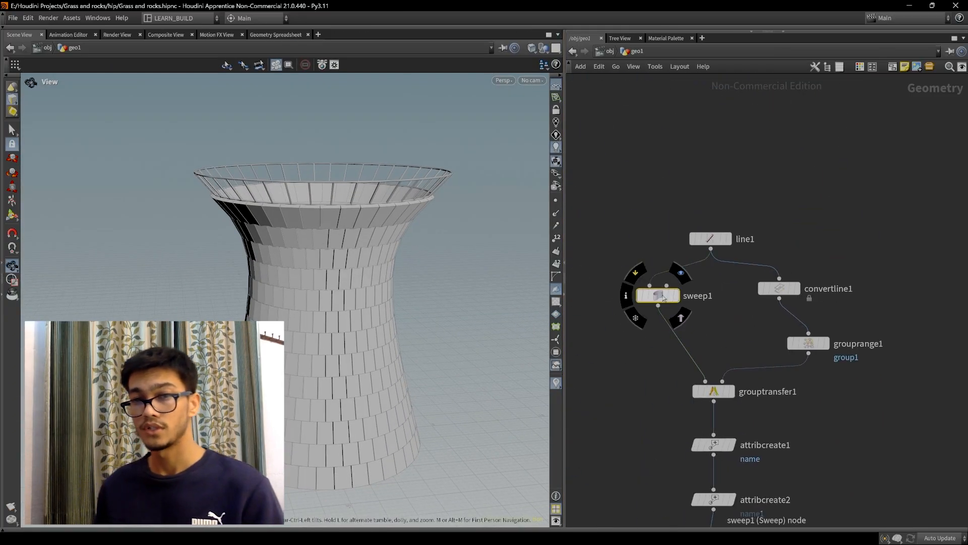
left_click(660, 295)
key("p")
left_click_drag(316, 232, 316, 268)
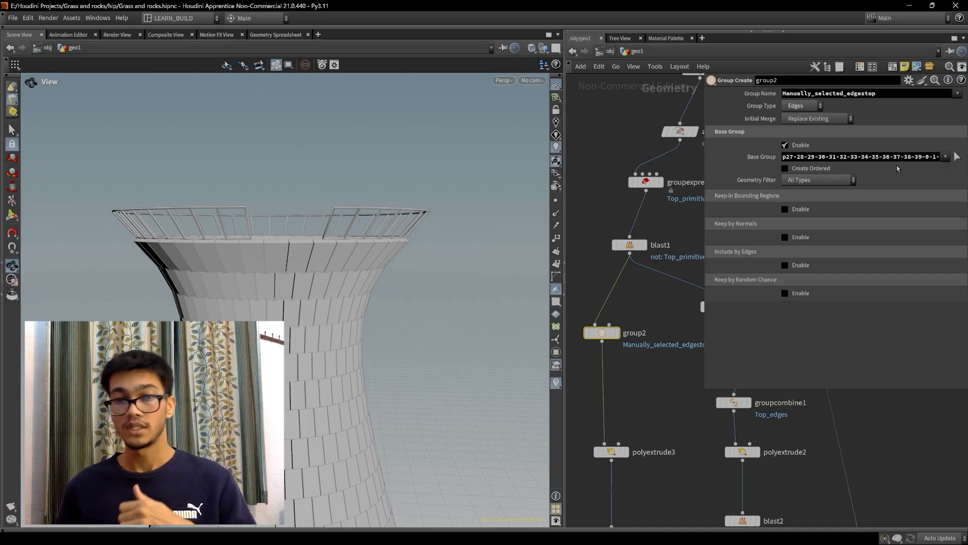
Set the sweep1 node's columns to 40.
middle_click_drag(697, 503, 575, 187)
scroll(656, 448, "up", 2)
left_click_drag(353, 217, 328, 282)
left_click(616, 255)
double_click(787, 157)
type("40")
key("Return")
Connect polywire1's output to the merge1 node.
scroll(630, 303, "down", 5)
middle_click_drag(636, 444, 627, 301)
scroll(641, 308, "up", 3)
middle_click_drag(623, 425, 645, 312)
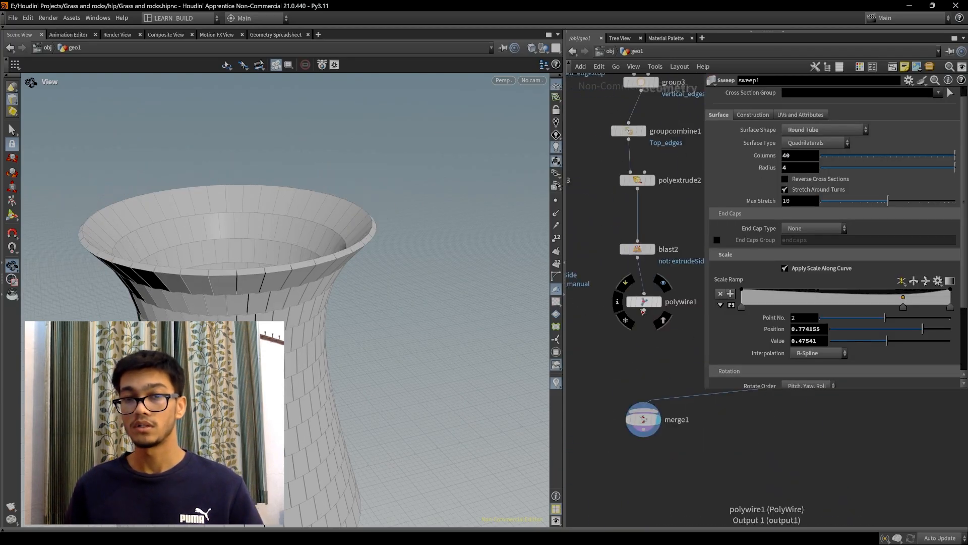
left_click_drag(644, 310, 643, 410)
left_click_drag(383, 323, 384, 273)
scroll(384, 283, "down", 3)
Examine the node network and the edge-angle settings of the vertical_edges group node.
left_click_drag(565, 384, 482, 378)
scroll(597, 355, "down", 4)
scroll(595, 302, "up", 3)
middle_click_drag(610, 446, 554, 241)
scroll(562, 382, "up", 2)
middle_click_drag(596, 389, 643, 343)
scroll(637, 252, "down", 2)
middle_click_drag(637, 252, 626, 485)
left_click(571, 222)
middle_click_drag(600, 323, 604, 264)
scroll(580, 383, "down", 4)
scroll(555, 201, "up", 5)
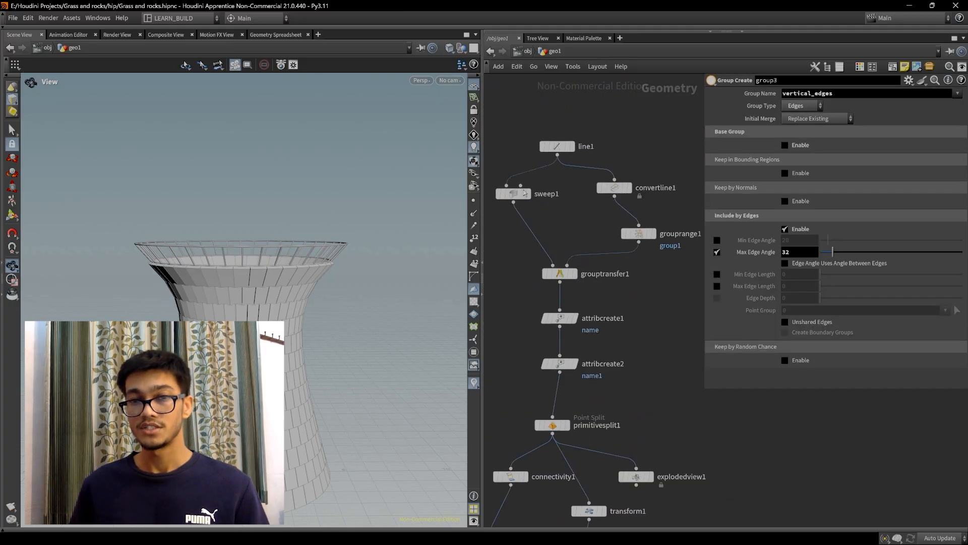
Try 42 and 24 columns on the sweep1 node and check how the rim wires adapt.
left_click(514, 194)
left_click_drag(793, 156, 778, 158)
type("42")
left_click_drag(373, 282, 394, 277)
mouse_move(955, 156)
left_mouse_down()
mouse_move(895, 155)
mouse_move(955, 155)
left_mouse_up()
scroll(605, 303, "down", 4)
scroll(659, 398, "up", 4)
middle_click_drag(659, 399, 666, 388)
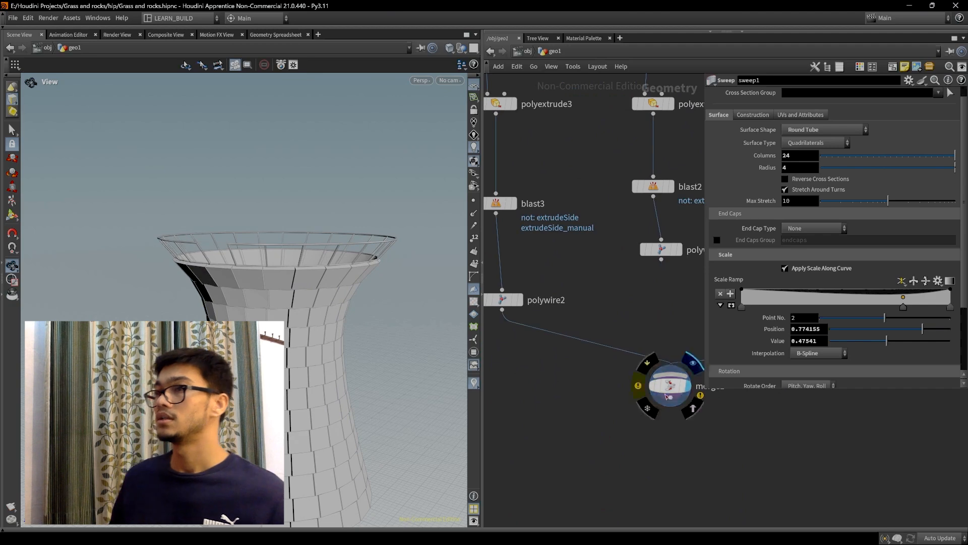
scroll(667, 387, "down", 4)
scroll(692, 191, "up", 3)
left_click_drag(794, 156, 779, 157)
left_click_drag(394, 242, 369, 282)
scroll(628, 382, "down", 1)
middle_click_drag(628, 381, 633, 274)
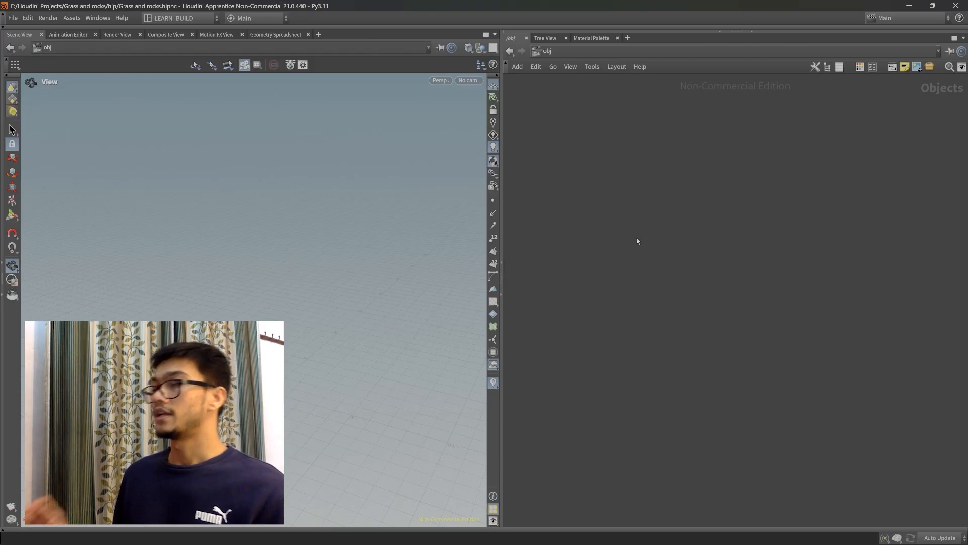
Create a Geometry object in the empty scene and enter its network.
key("Tab")
type("geo")
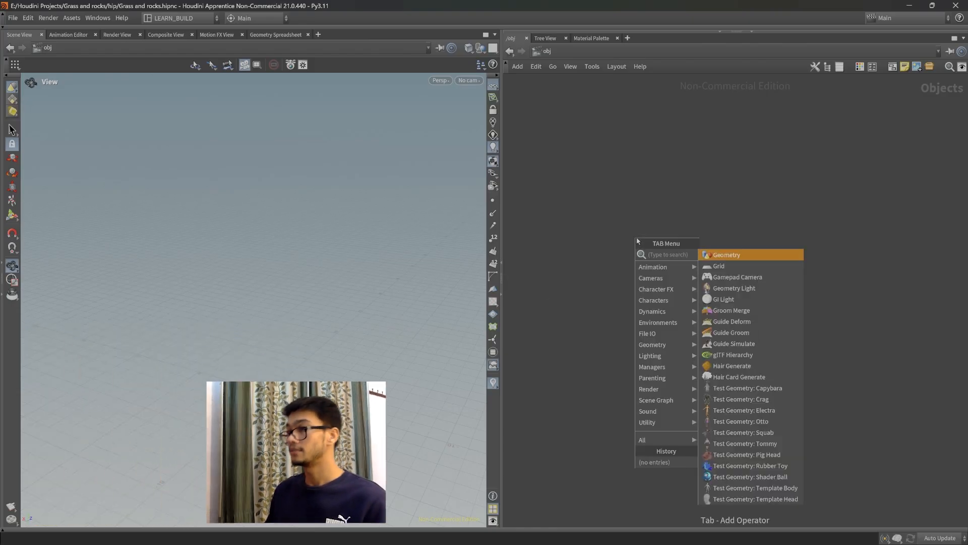
key("Return")
left_click(658, 265)
double_click(658, 263)
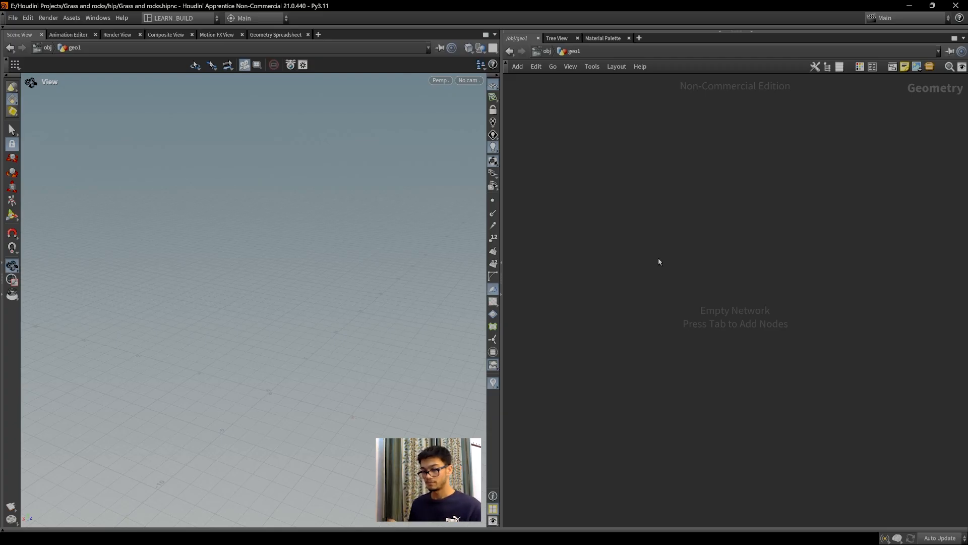
Add a Line node to the geometry network and frame it in the viewport.
key("Tab")
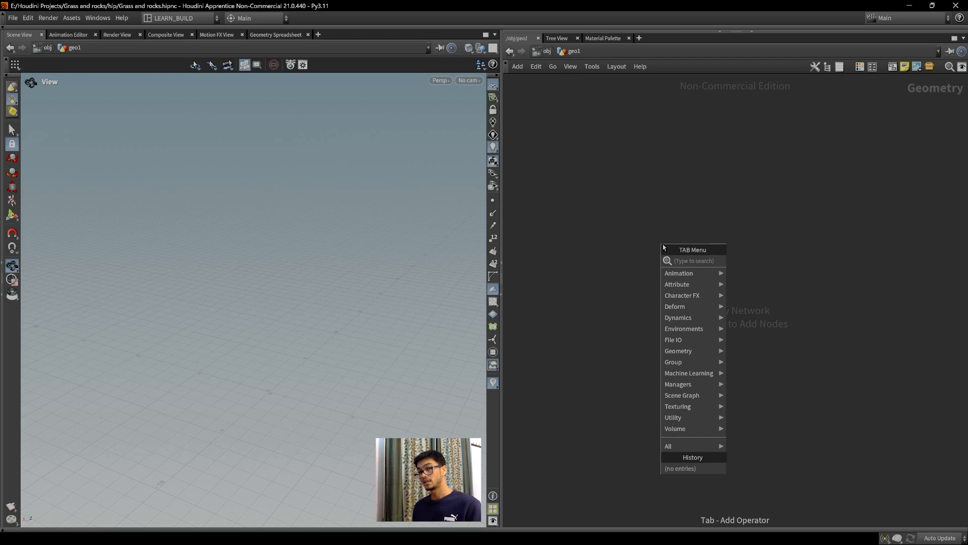
type("line")
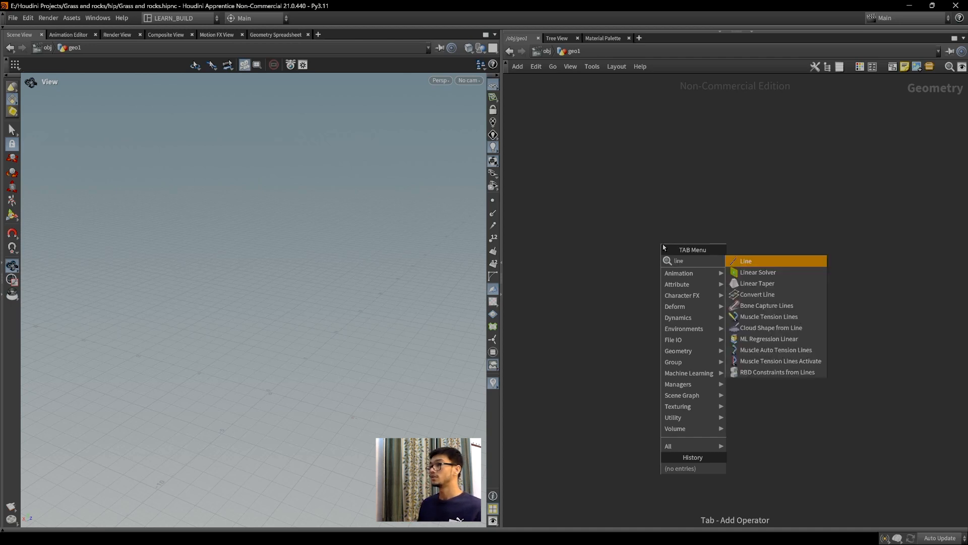
key("Return")
left_click(661, 236)
key("f")
middle_click_drag(309, 334, 302, 338)
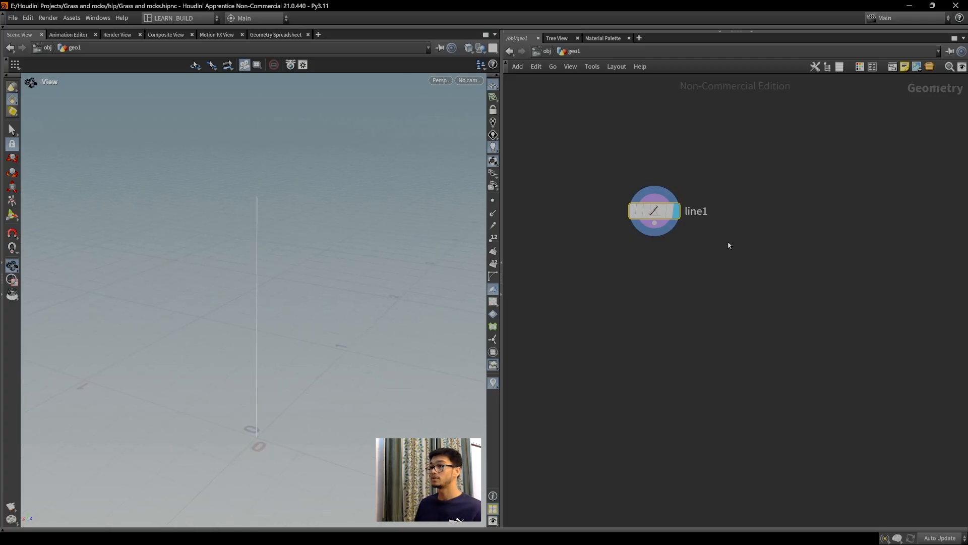
scroll(668, 285, "down", 4)
scroll(668, 286, "up", 4)
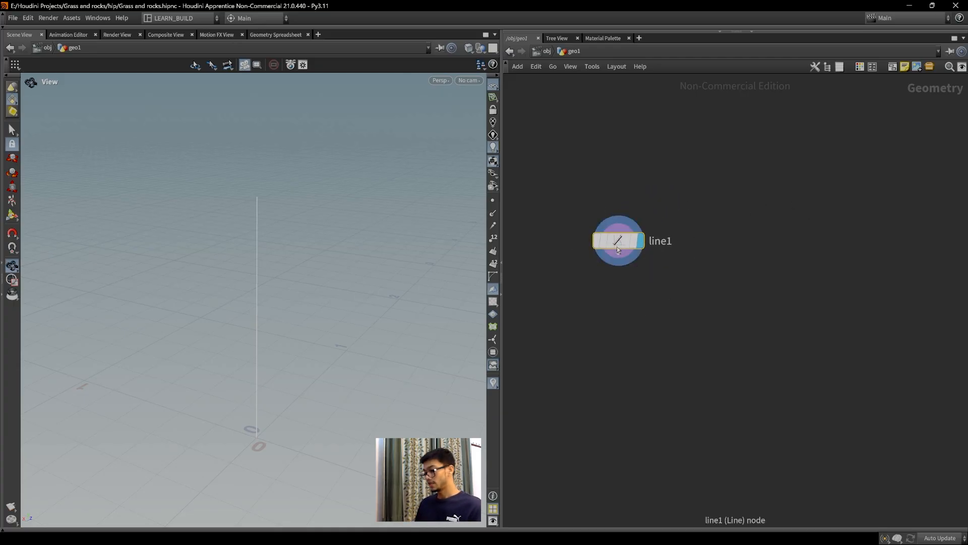
Set the line's length to 4.
key("p")
left_click_drag(846, 128, 828, 130)
type("4")
key("Return")
scroll(312, 240, "down", 4)
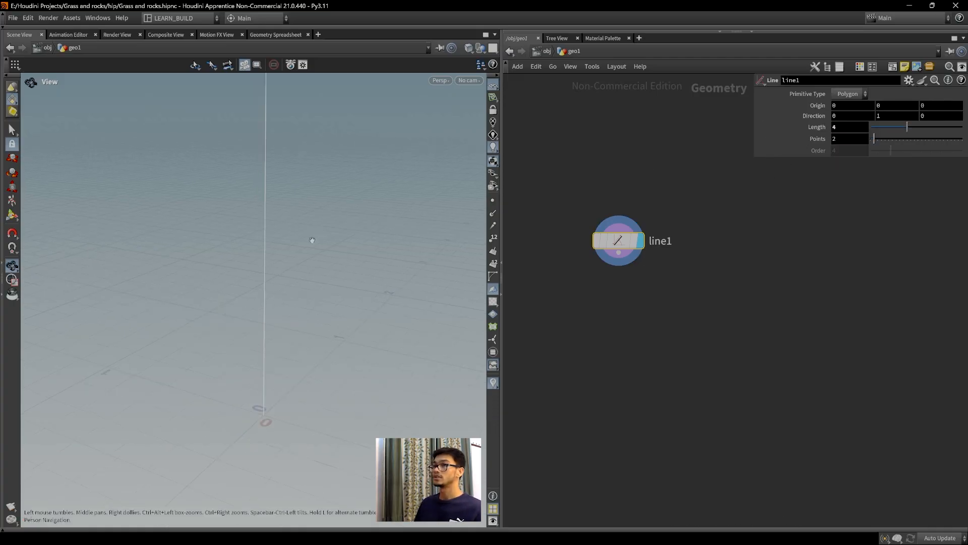
middle_click_drag(358, 202, 340, 292)
left_click_drag(340, 291, 278, 271)
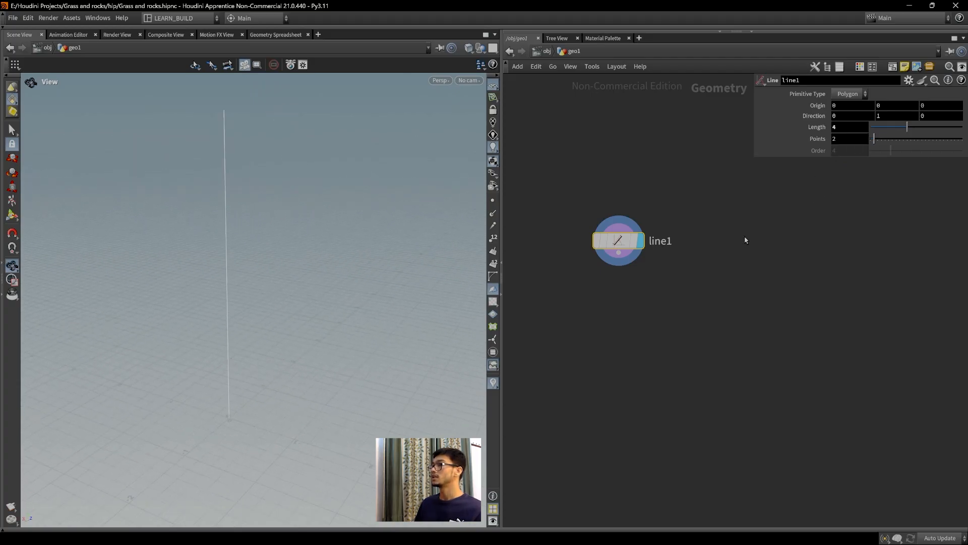
Set the line's number of points to 10.
mouse_move(874, 138)
left_mouse_down()
mouse_move(966, 141)
mouse_move(872, 145)
left_mouse_up()
double_click(835, 140)
type("10")
key("Return")
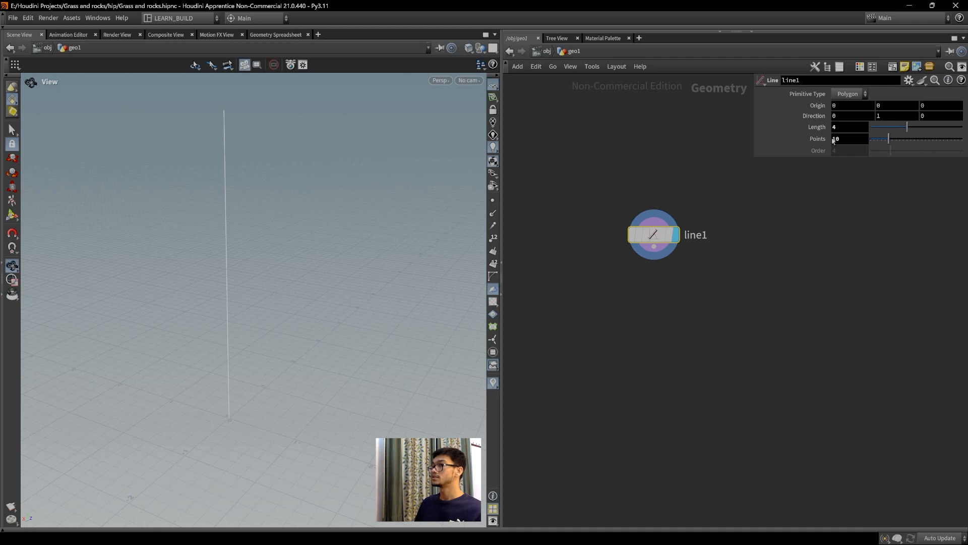
Add a Sweep node fed by line1, with the Round Tube surface shape, and display it.
middle_click_drag(668, 297, 703, 298)
left_click(641, 296)
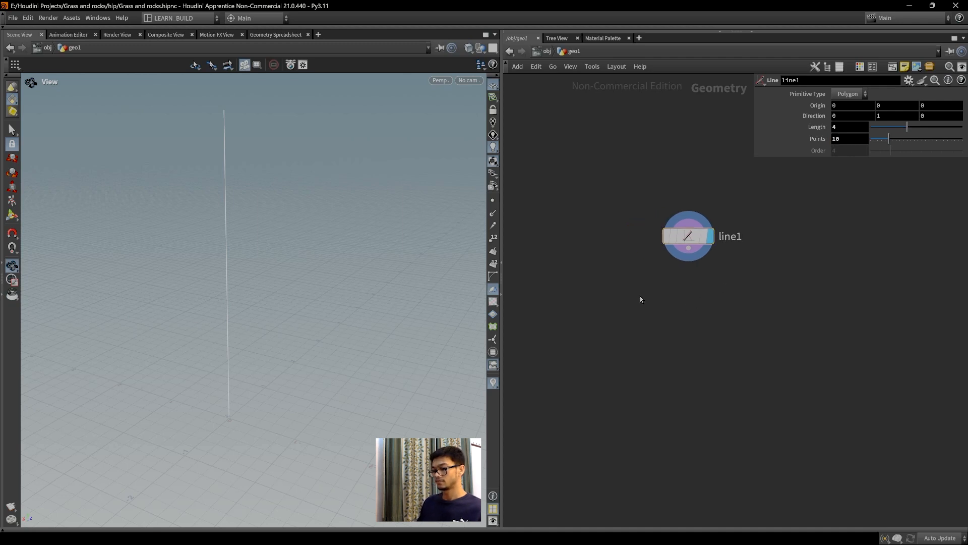
key("Tab")
type("sweep")
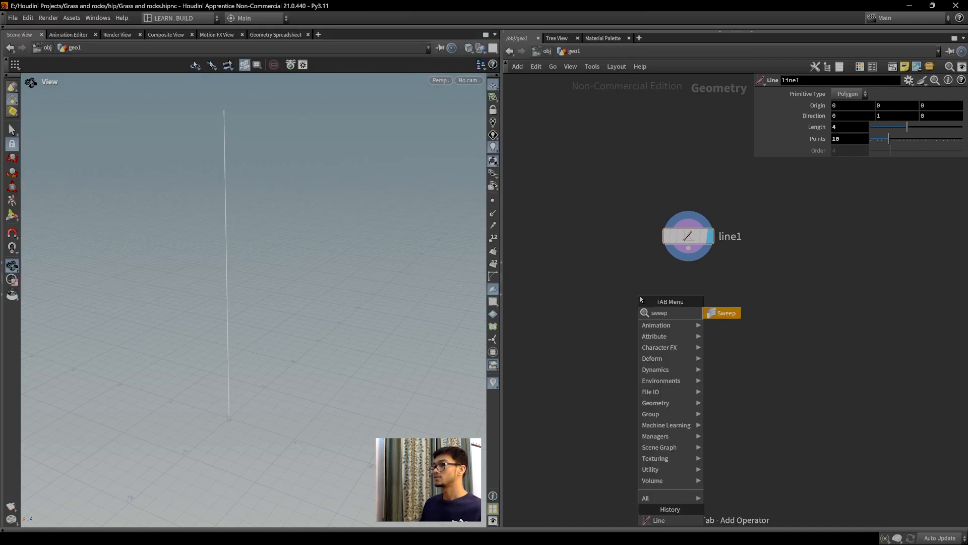
key("Return")
left_click(627, 305)
left_click_drag(688, 249, 615, 292)
left_click(648, 280)
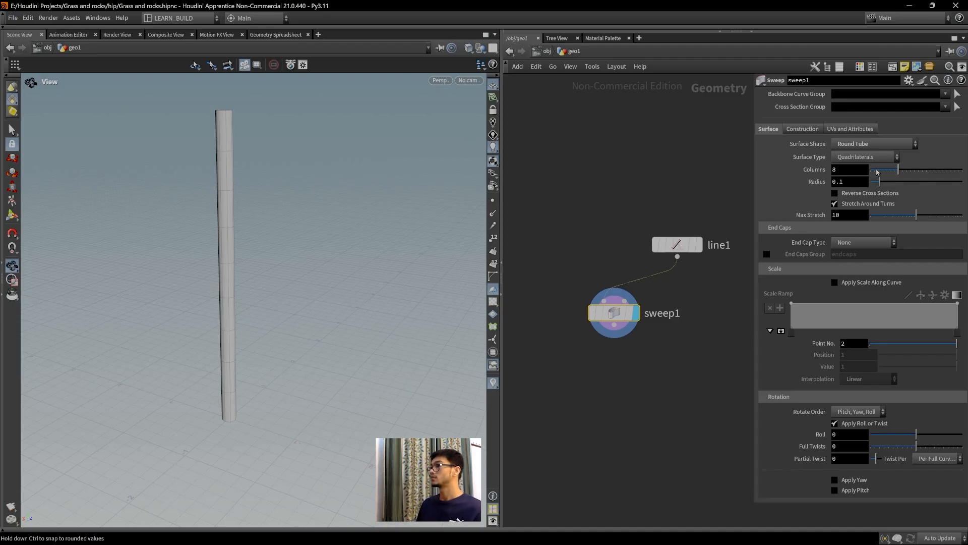
Raise the swept tube's radius to 1 and its columns to 24.
left_click_drag(353, 252, 315, 234)
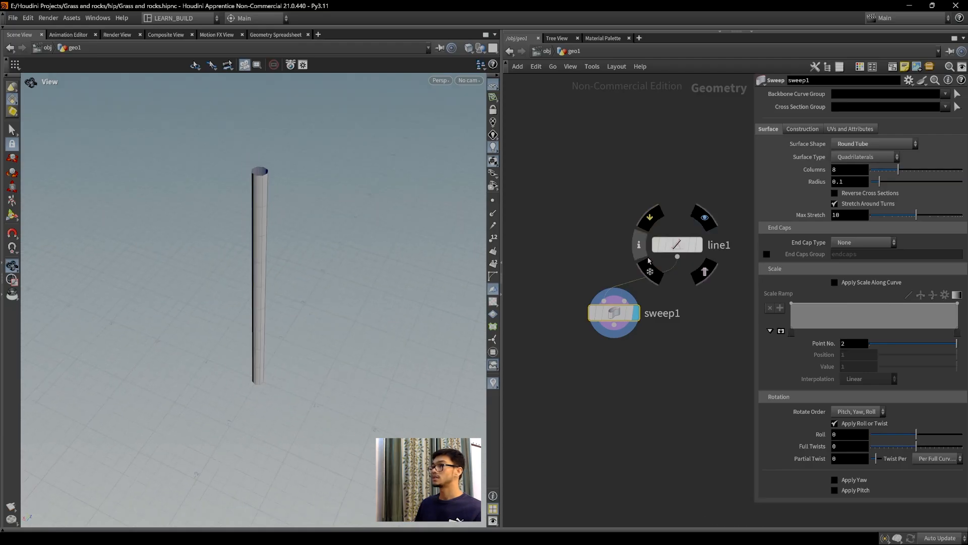
left_click_drag(881, 182, 961, 182)
left_click_drag(899, 170, 960, 178)
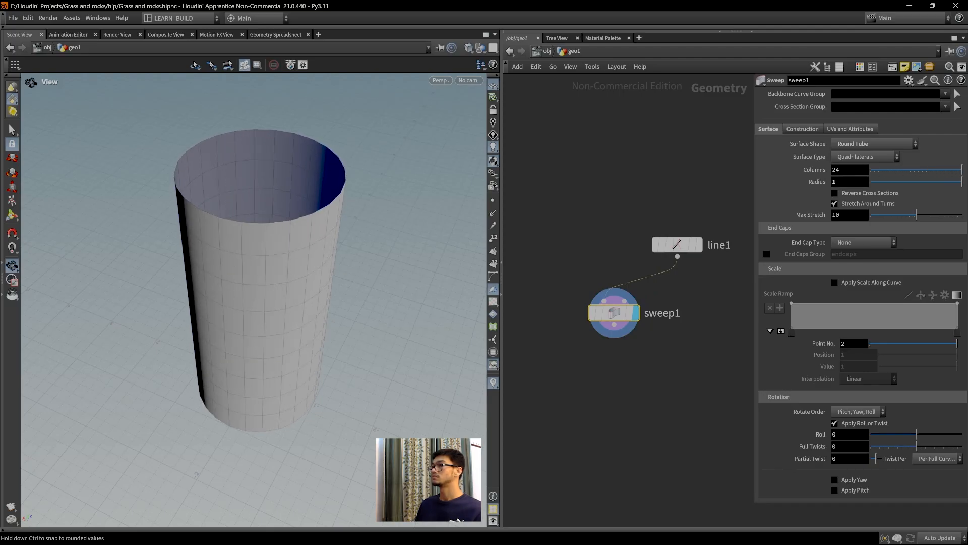
Set the sweep's columns to 40 and its radius to 4.
double_click(834, 170)
key("Return")
double_click(848, 183)
type("4")
key("Return")
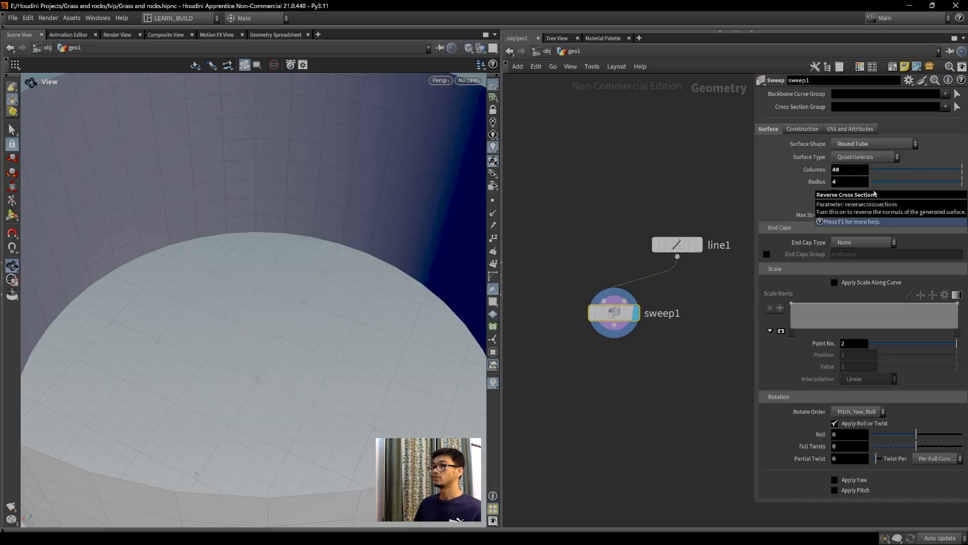
scroll(266, 183, "down", 8)
left_click_drag(283, 188, 309, 253)
scroll(332, 281, "down", 2)
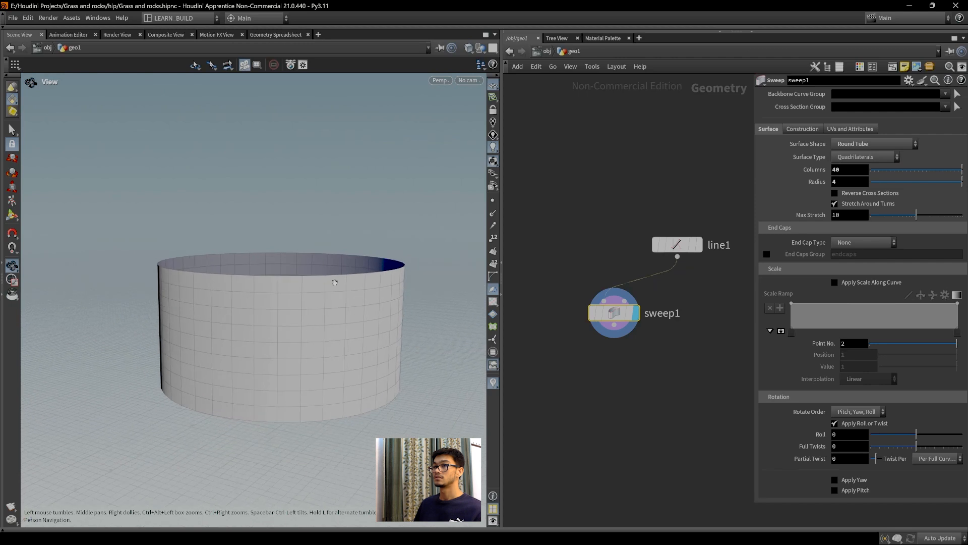
scroll(335, 282, "down", 3)
Increase the line1 node's length to 8, and further to 10.
left_click(678, 245)
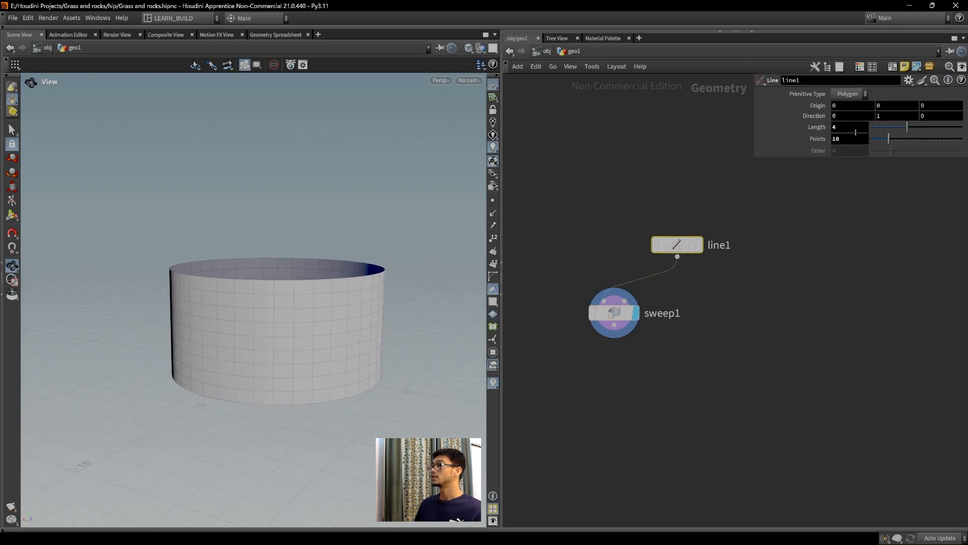
type("8")
key("Return")
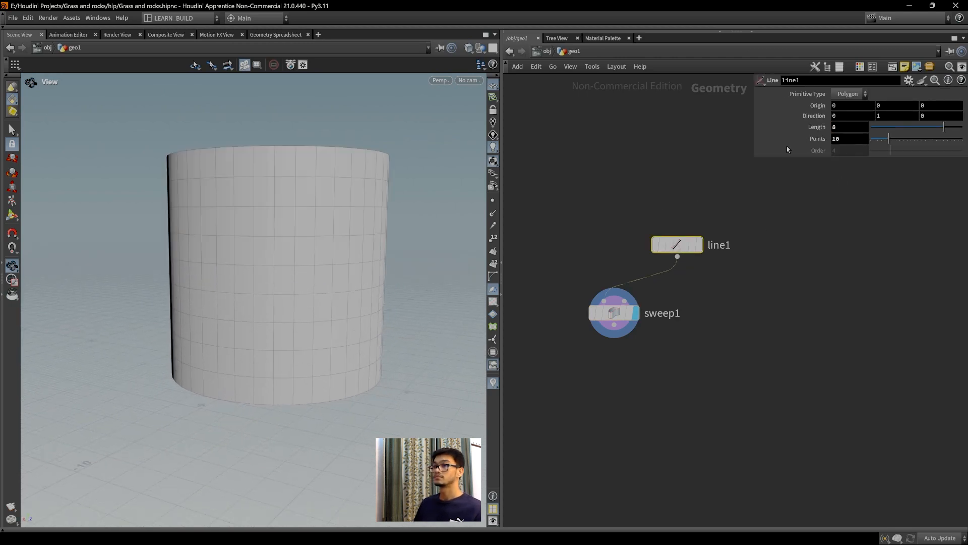
double_click(831, 128)
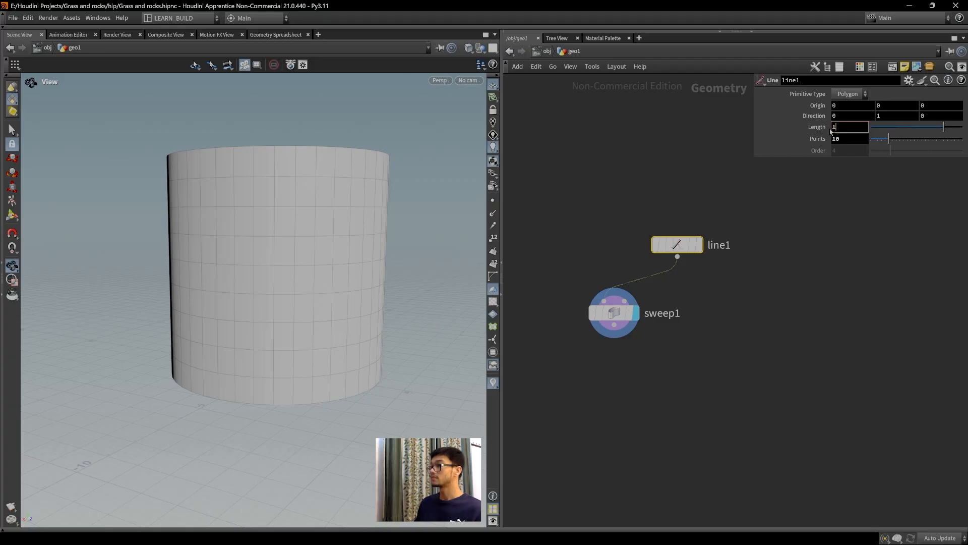
type("10")
key("Return")
left_click_drag(303, 394, 328, 363)
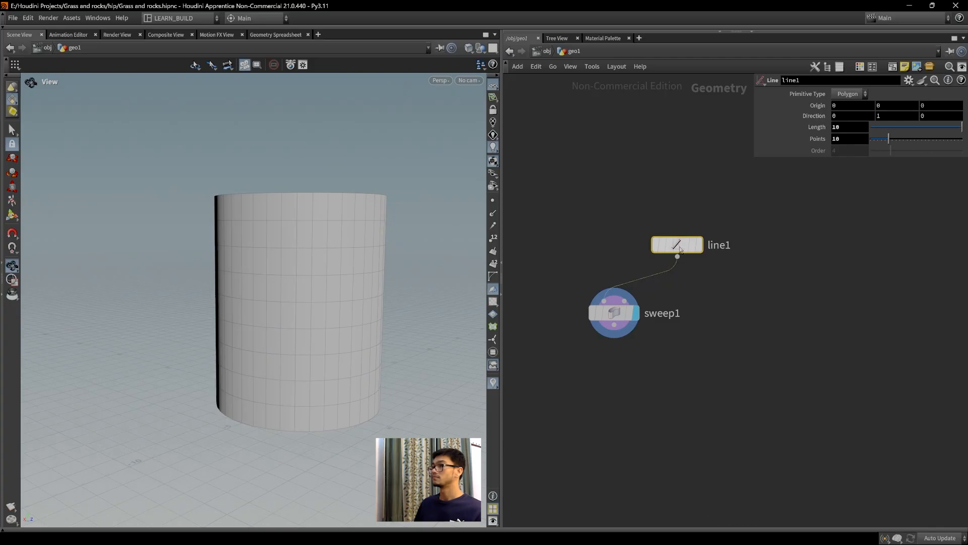
Set the line1 node's number of points to 12.
key("BackSpace")
type("2")
key("Return")
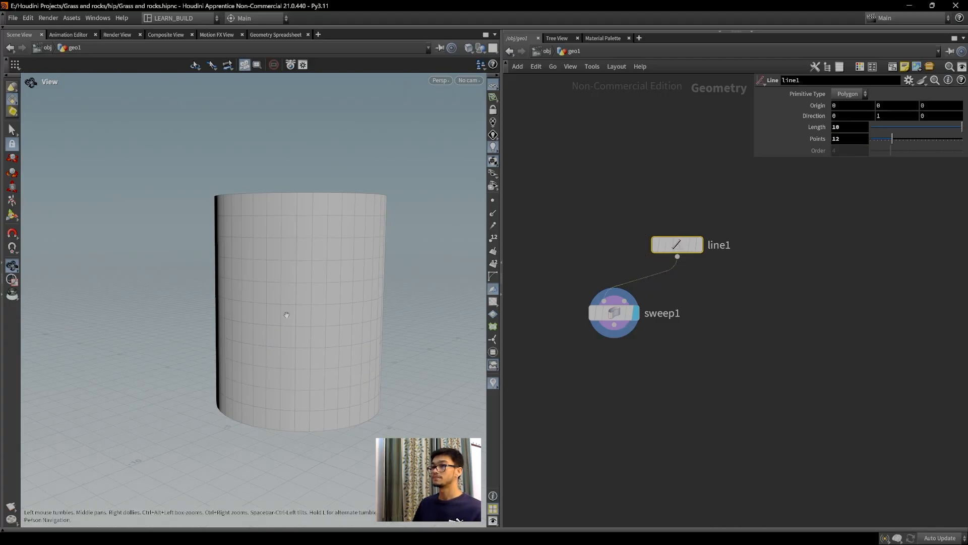
Examine the swept tube's proportions and face grid from several angles.
left_click_drag(360, 340, 301, 329)
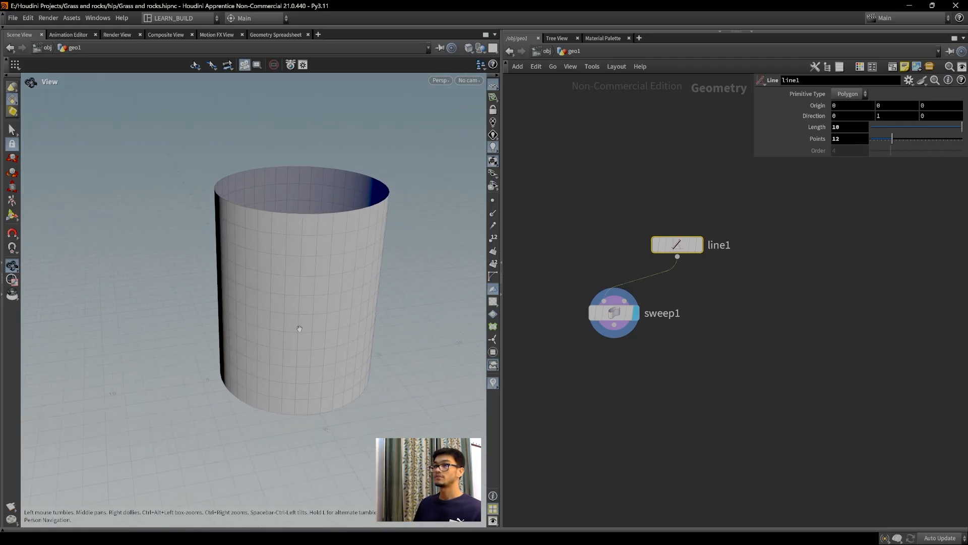
middle_click_drag(801, 359, 785, 340)
scroll(313, 280, "up", 3)
mouse_move(283, 303)
middle_mouse_down()
mouse_move(226, 313)
mouse_move(231, 320)
mouse_move(268, 304)
middle_mouse_up()
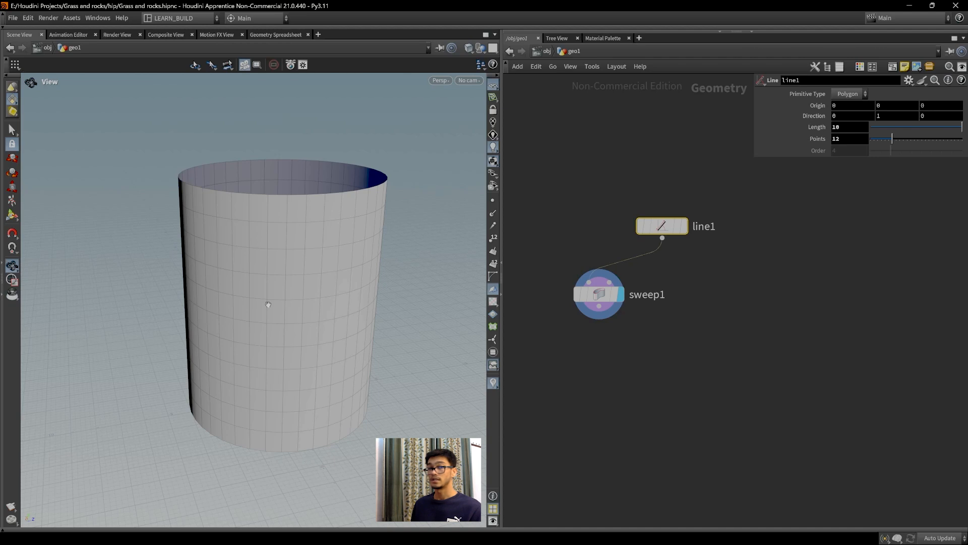
scroll(353, 253, "up", 4)
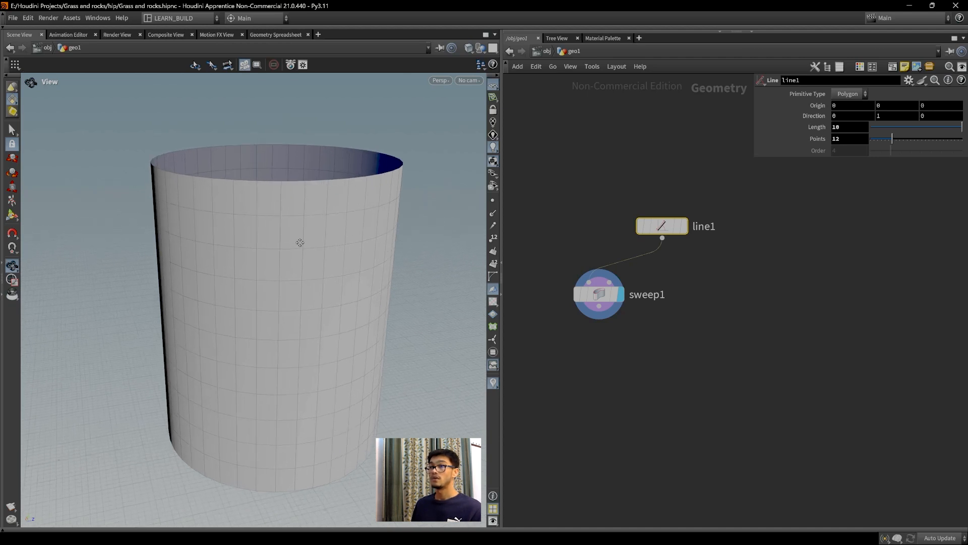
scroll(249, 297, "down", 2)
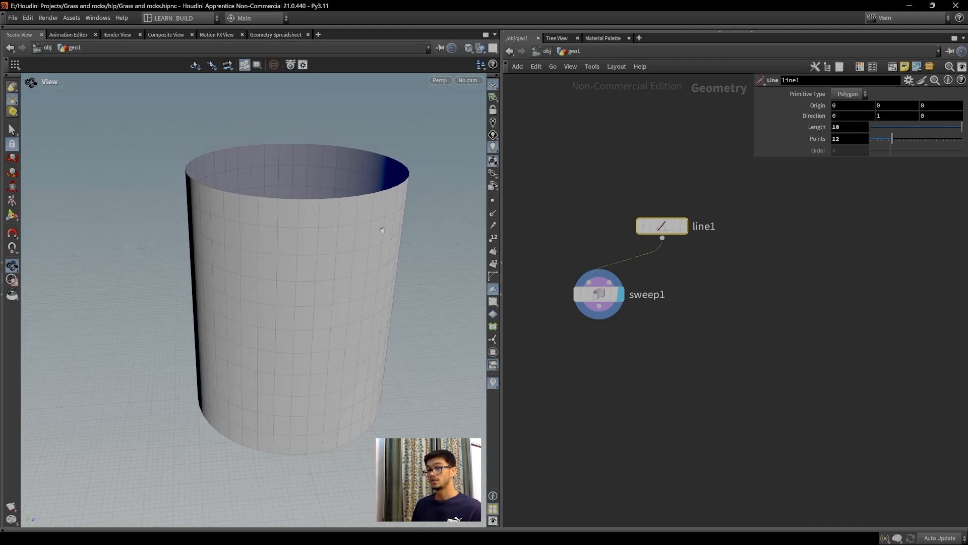
left_click_drag(356, 306, 313, 347)
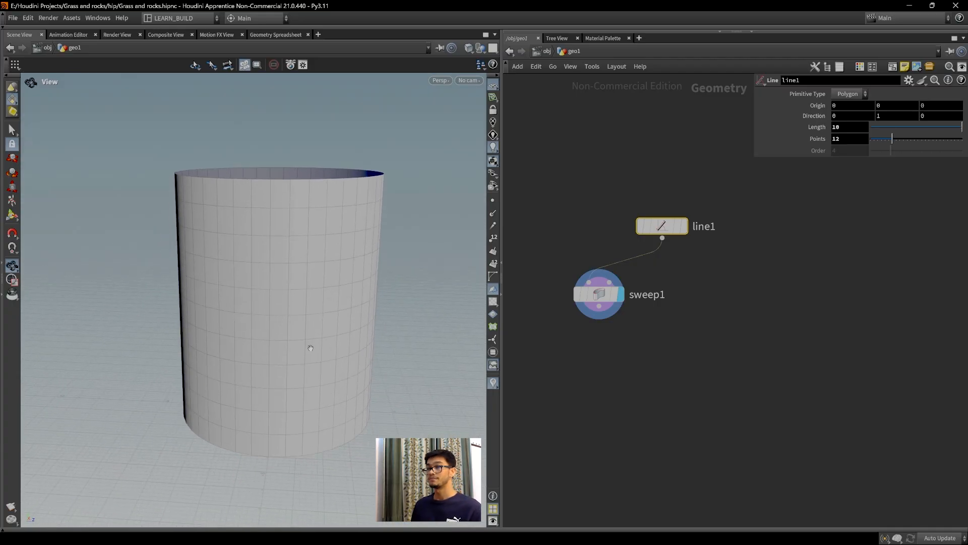
Add a Group by Range node, feed it from line1, and make it the displayed node.
middle_click_drag(737, 297, 716, 298)
left_click(716, 289)
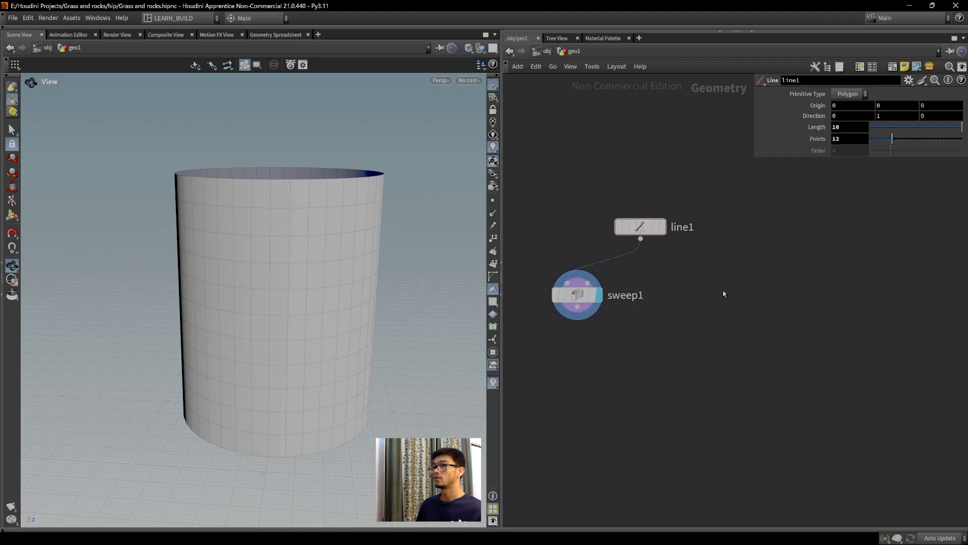
key("Tab")
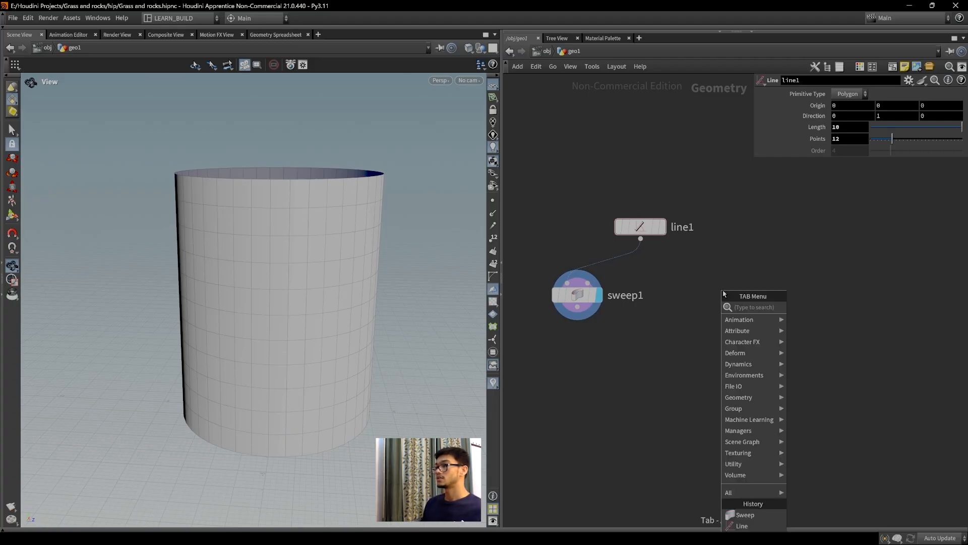
type("groupby")
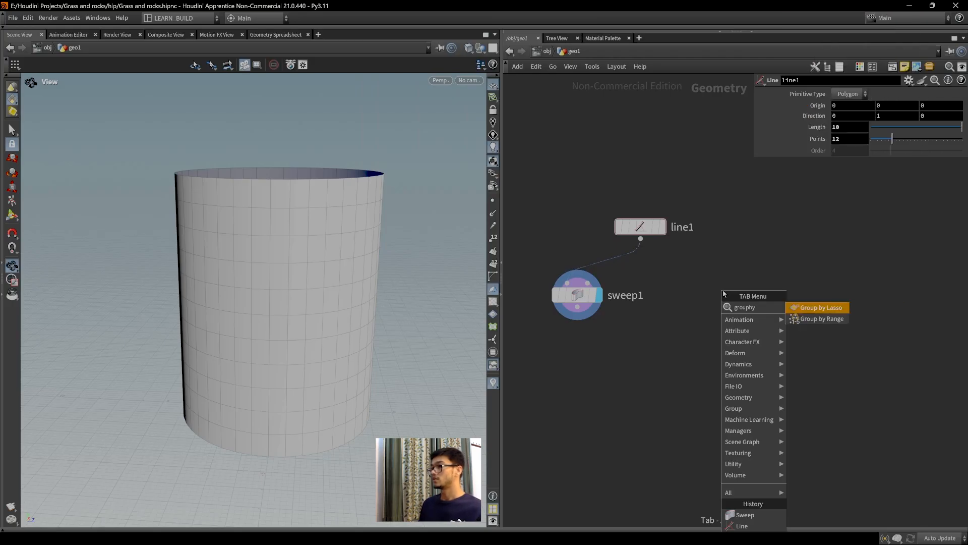
key("Return")
left_click(723, 294)
left_click_drag(640, 239, 708, 282)
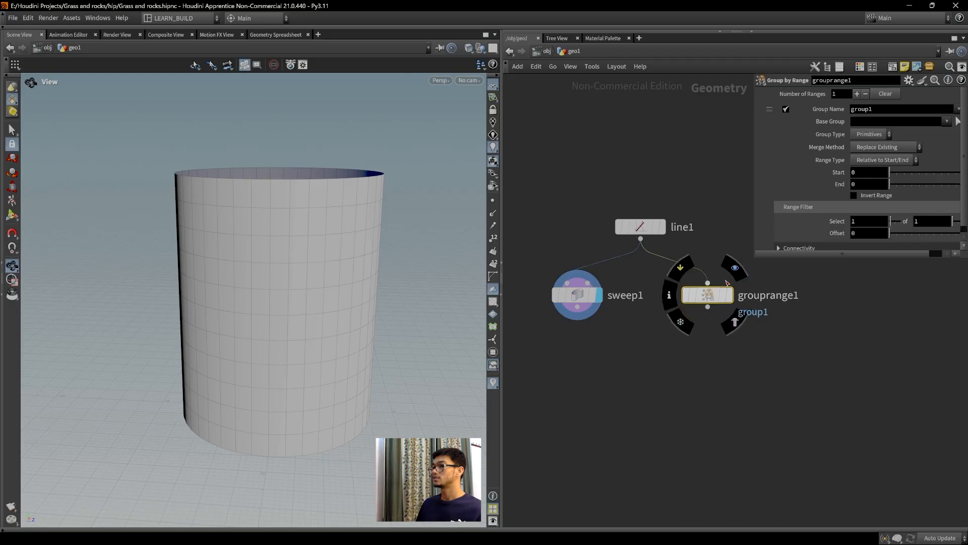
left_click(737, 266)
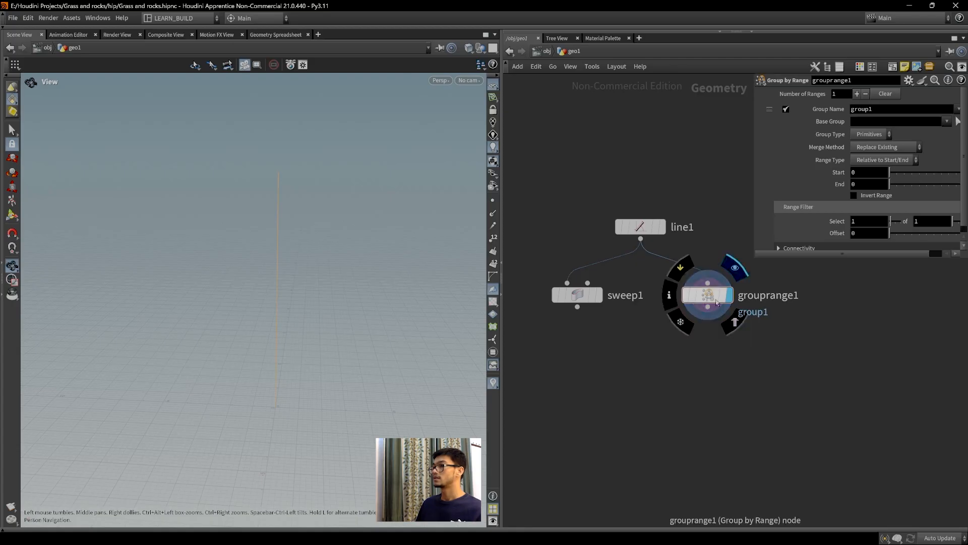
Move grouprange1 further down and insert a Convert Line node between line1 and grouprange1.
left_click_drag(707, 295, 758, 352)
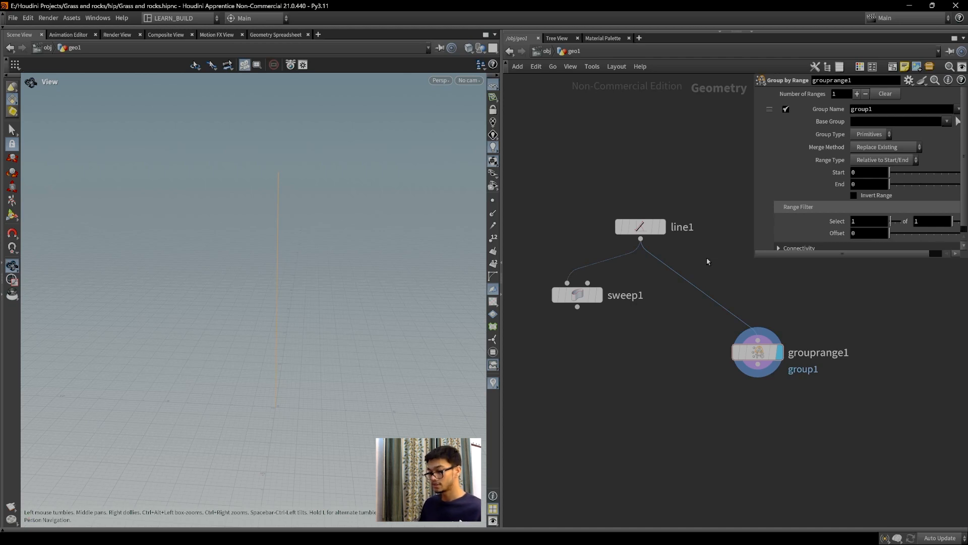
key("Tab")
type("con")
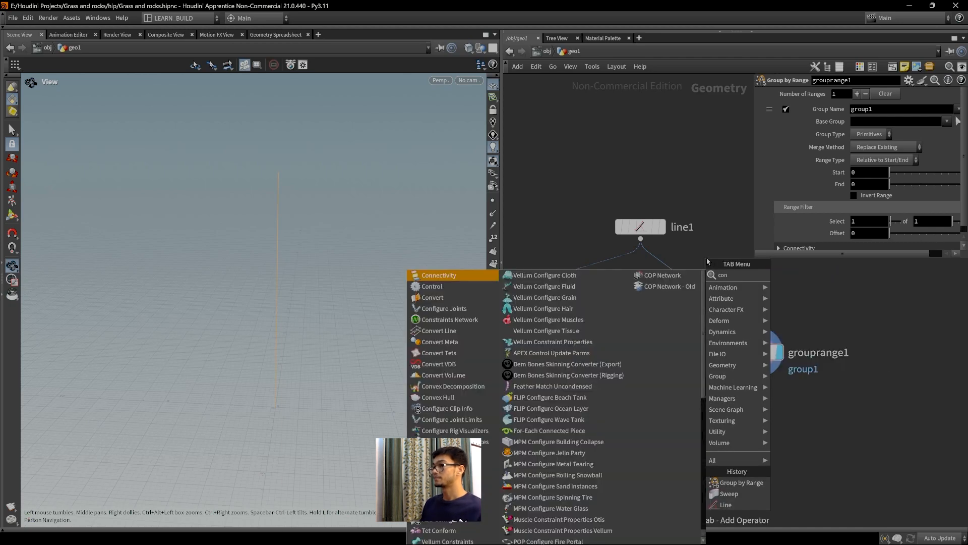
type("vert")
key("Down")
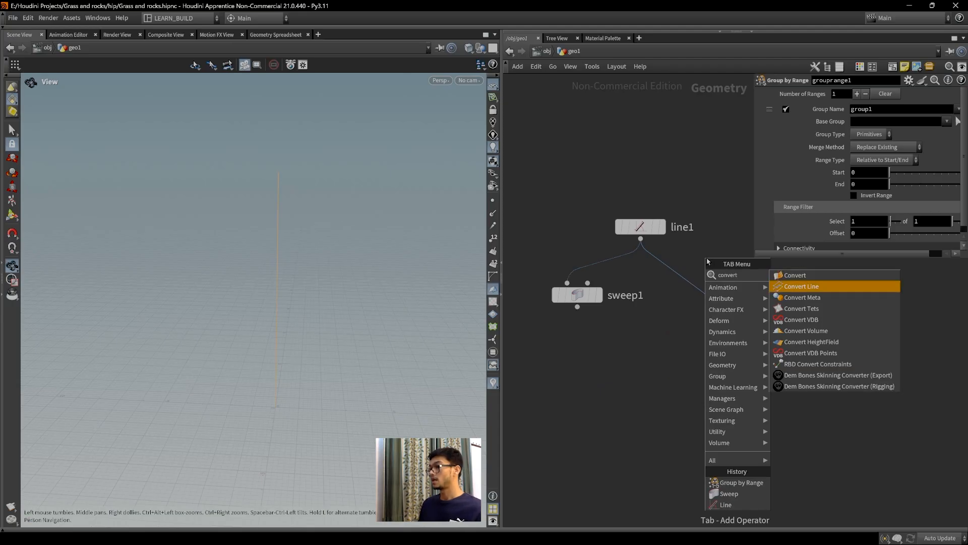
key("Return")
left_click(699, 294)
mouse_move(699, 295)
left_mouse_down()
mouse_move(697, 278)
mouse_move(718, 277)
mouse_move(706, 286)
mouse_move(714, 285)
left_mouse_up()
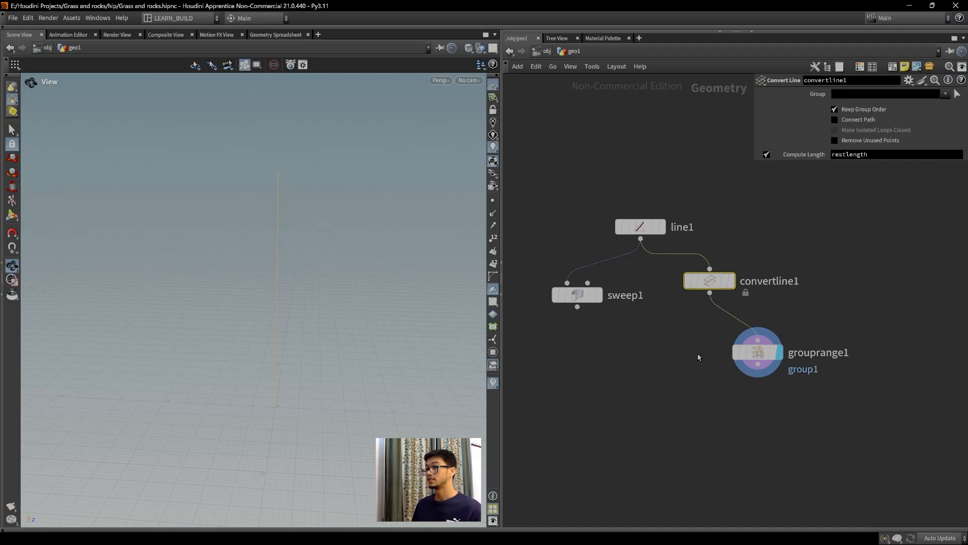
Compare the convertline1 and grouprange1 results and set convertline1 as the displayed node.
mouse_move(712, 286)
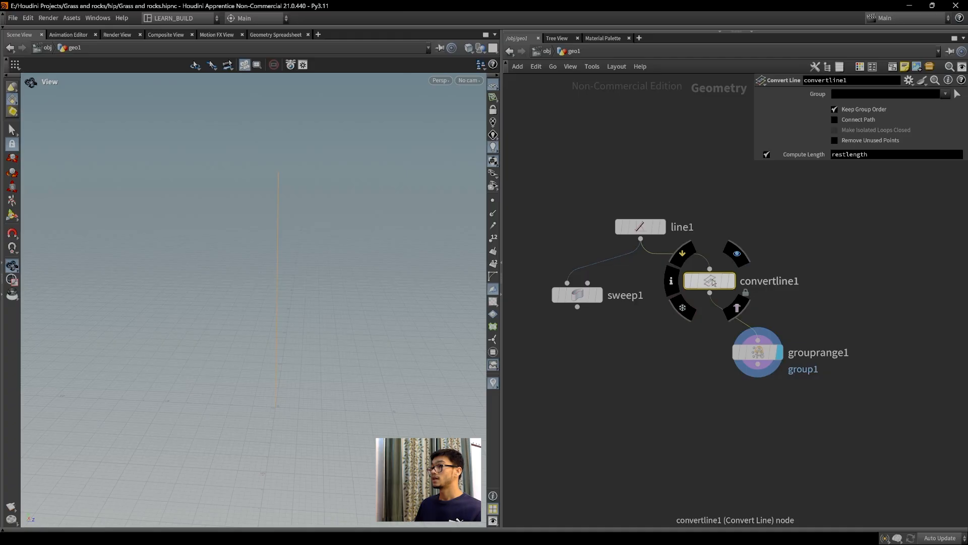
left_click(737, 254)
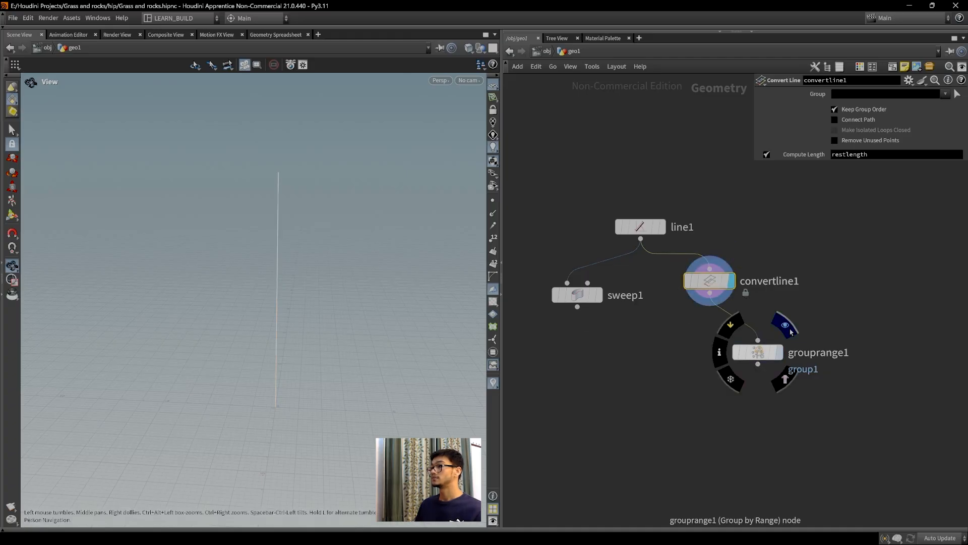
left_click(790, 332)
mouse_move(711, 282)
left_click(737, 254)
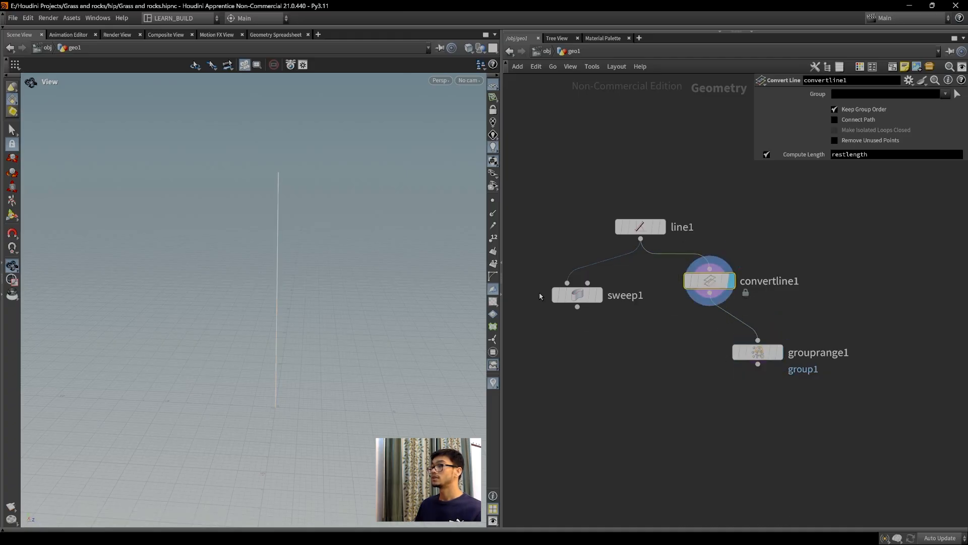
mouse_move(699, 266)
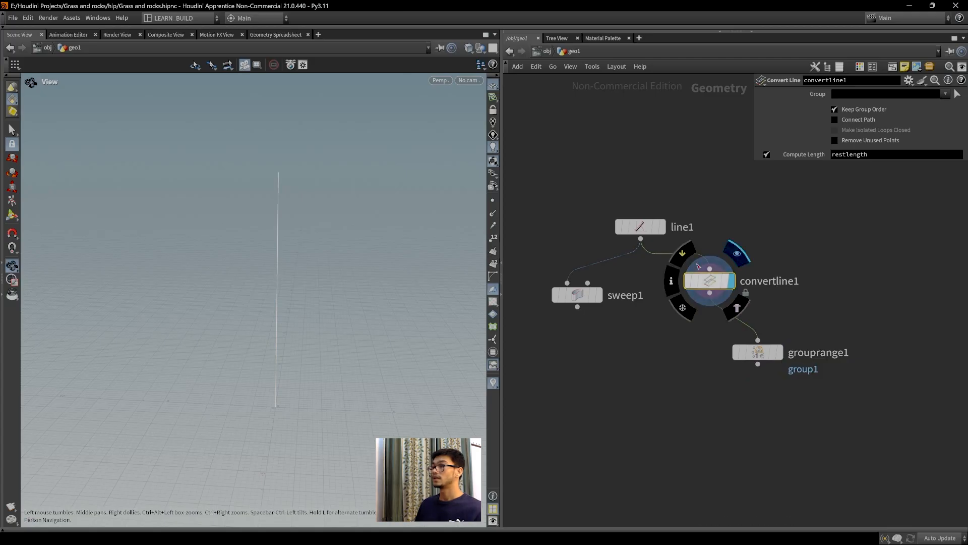
Turn on the display of points and primitive numbers in the viewport.
left_click(493, 200)
left_click_drag(337, 244, 334, 280)
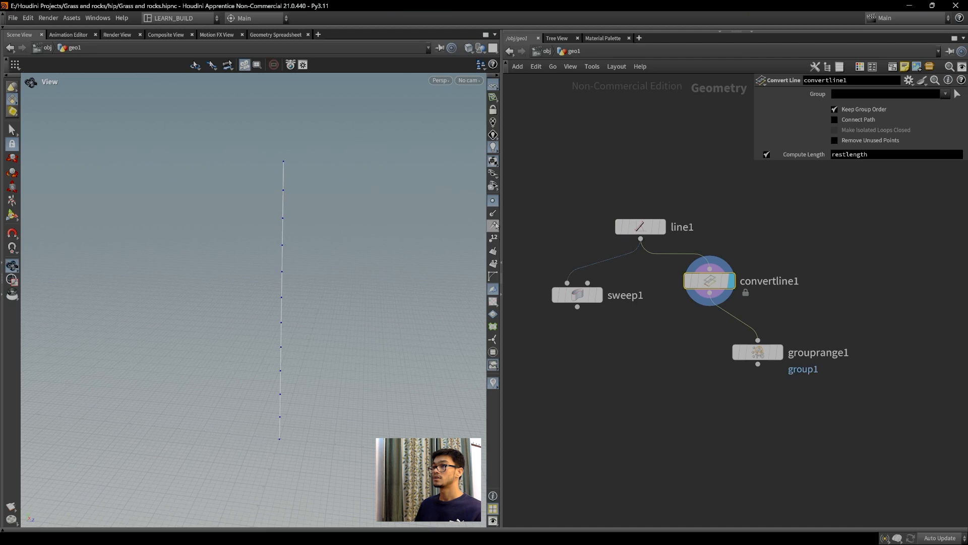
left_click(496, 264)
left_click_drag(346, 287, 340, 290)
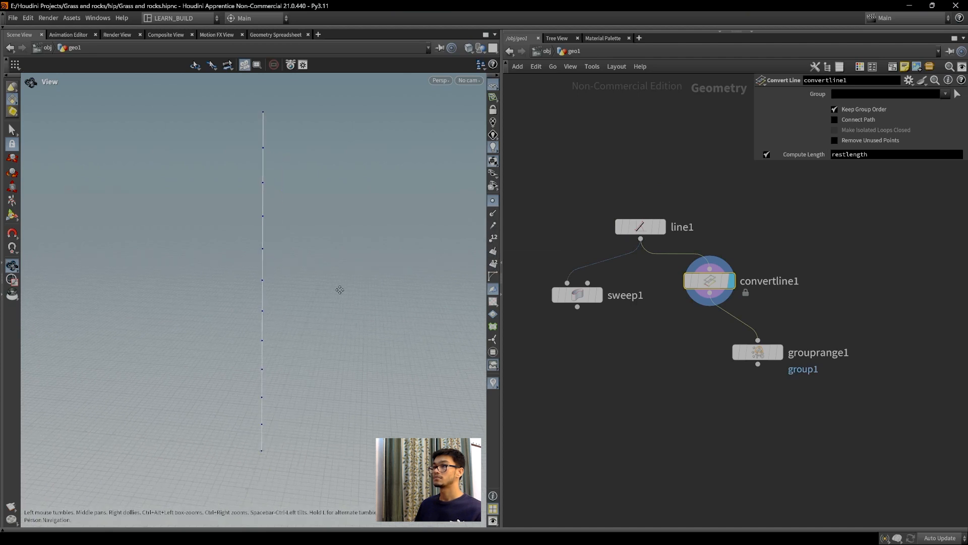
left_click(494, 263)
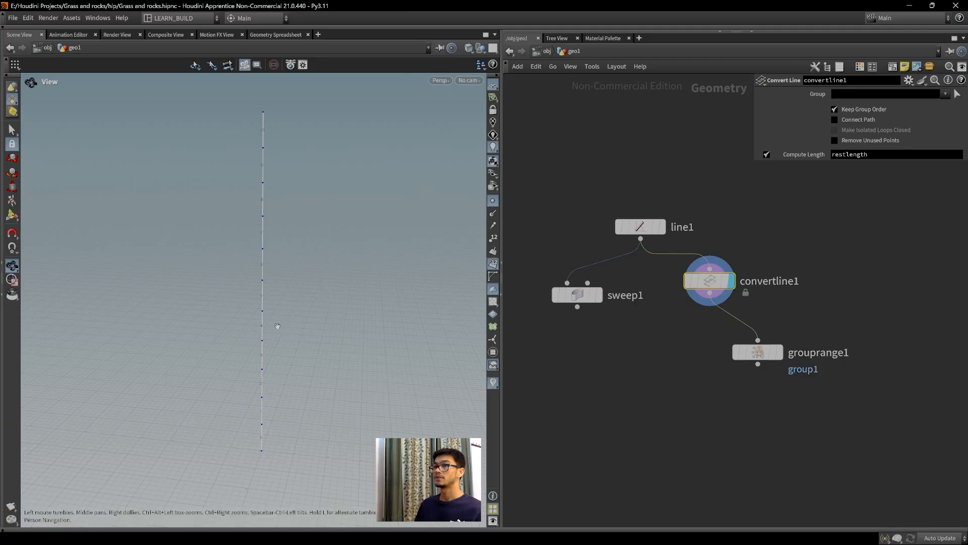
Compare the primitive numbering of the original line1 with that of convertline1 by displaying each in turn.
left_click(670, 206)
left_click(662, 226)
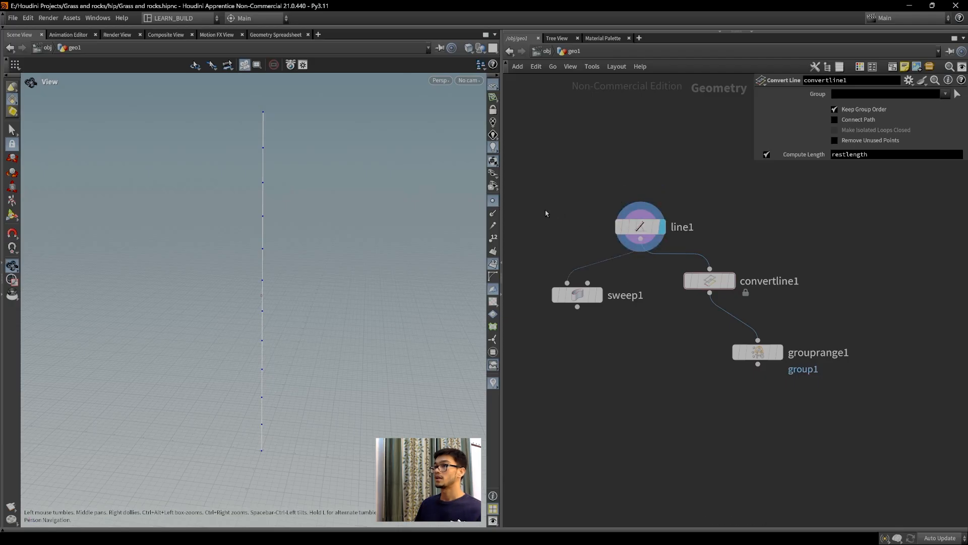
scroll(273, 314, "up", 2)
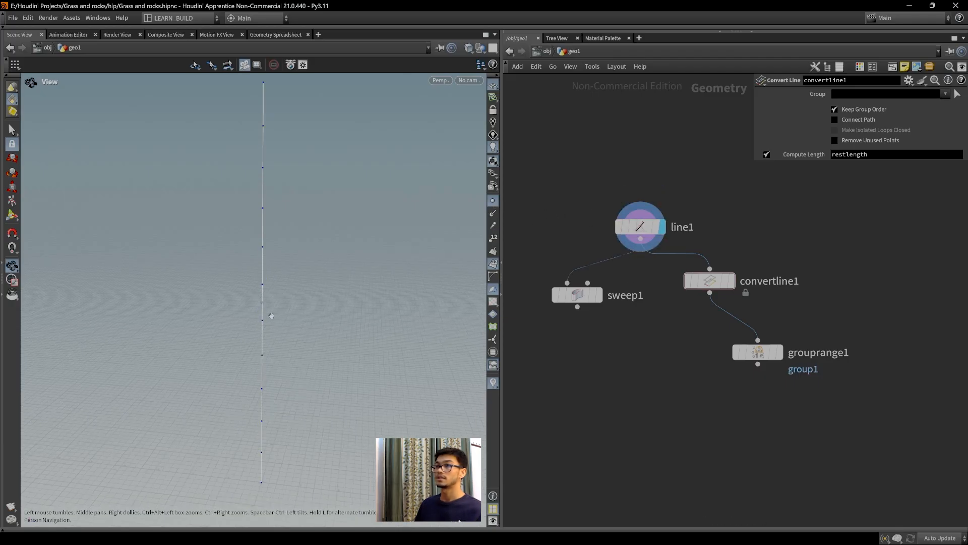
scroll(281, 301, "down", 1)
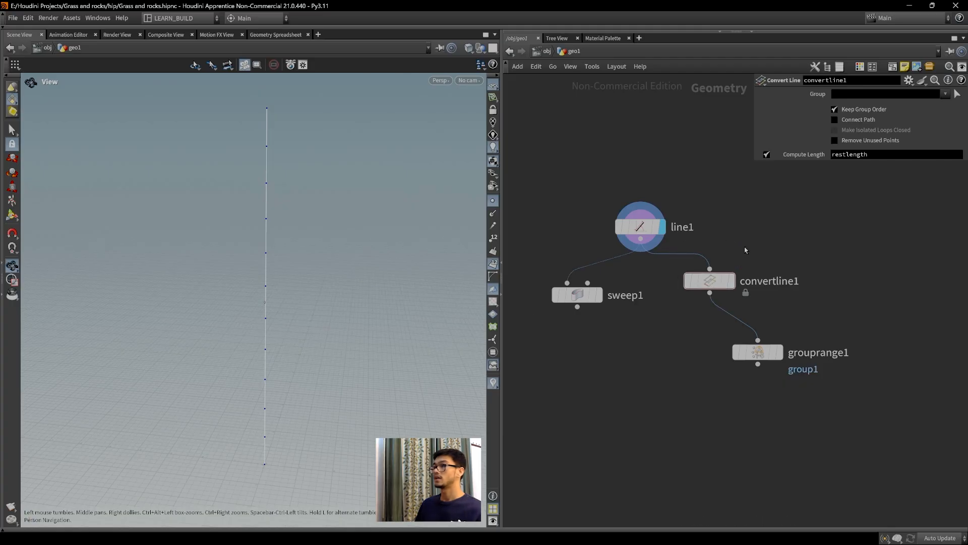
left_click(737, 254)
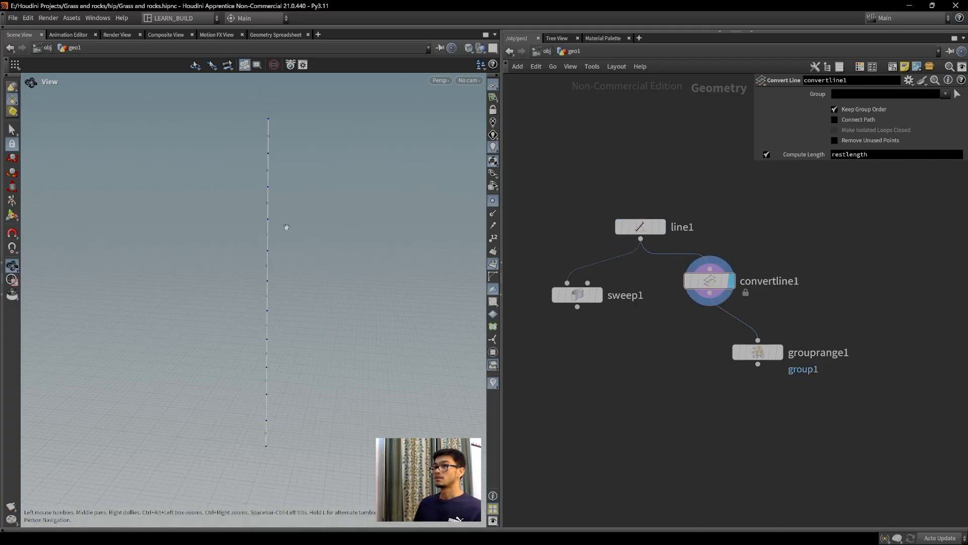
left_click_drag(296, 287, 330, 297)
middle_click_drag(323, 199, 291, 202)
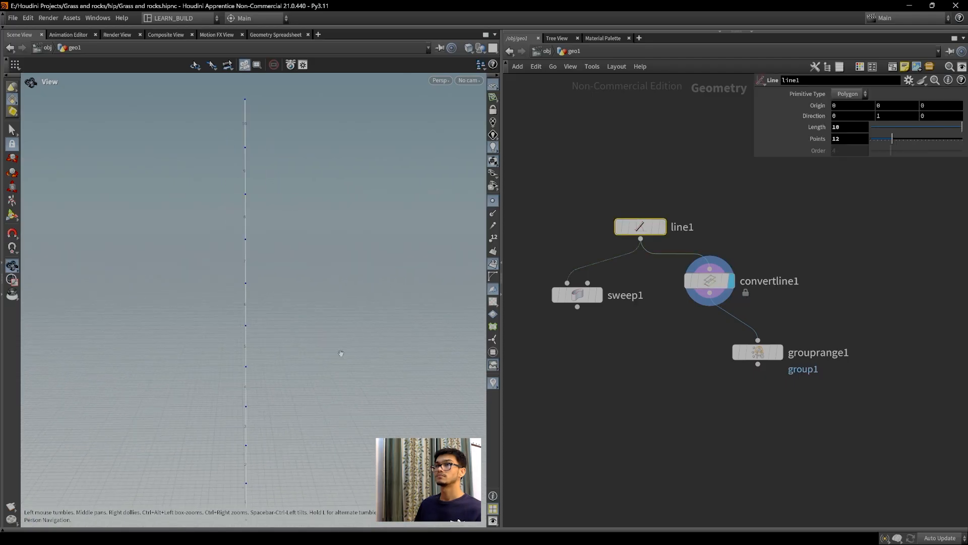
mouse_move(342, 355)
left_mouse_down()
mouse_move(348, 337)
mouse_move(333, 355)
left_mouse_up()
scroll(278, 318, "down", 2)
left_click_drag(325, 315, 339, 316)
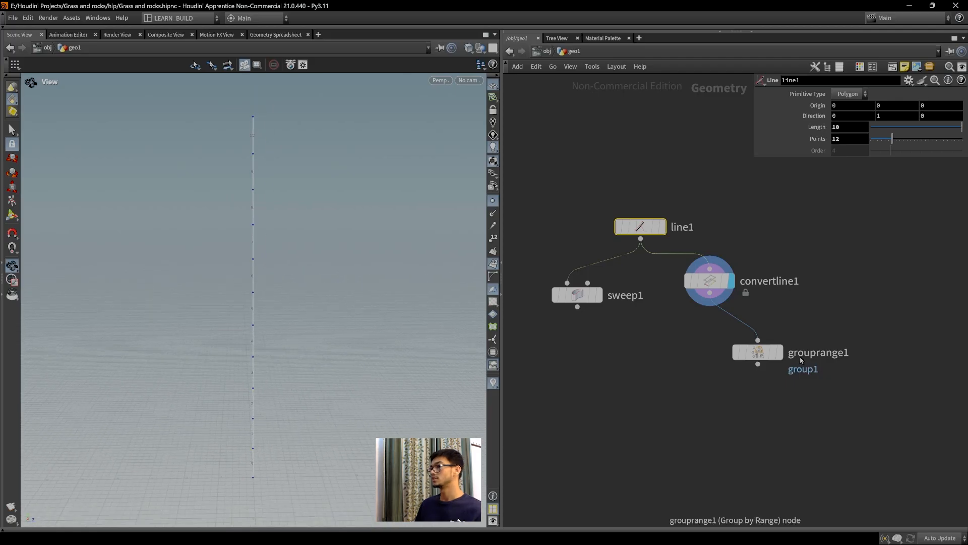
Check the primitives of the sweep1 tube and set grouprange1 as the displayed node.
left_click(758, 353)
left_click_drag(709, 281, 723, 286)
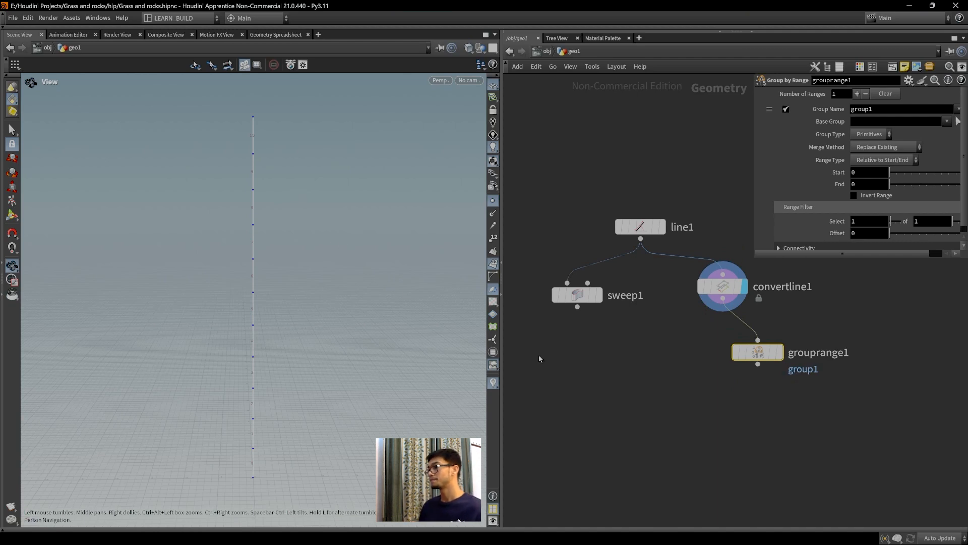
scroll(658, 400, "down", 3)
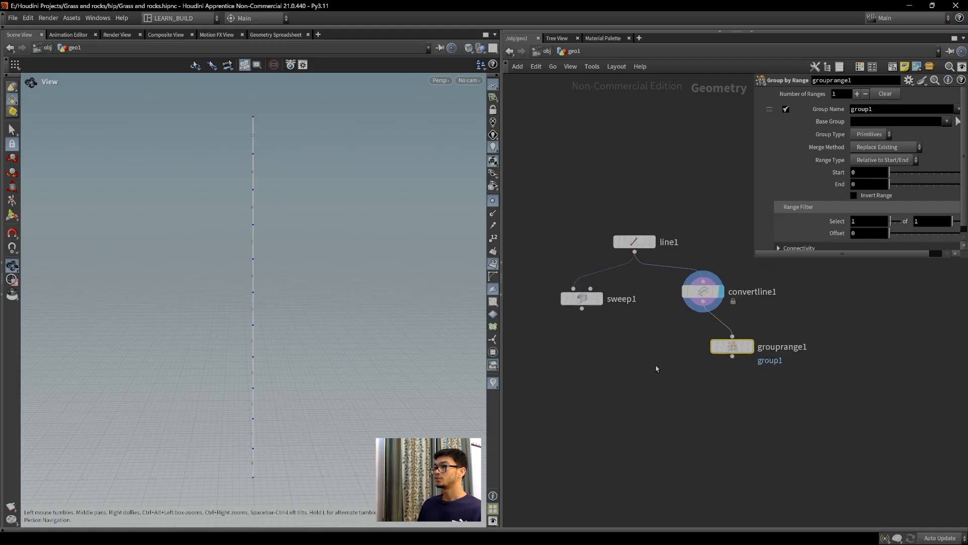
left_click(582, 298)
left_click(600, 298)
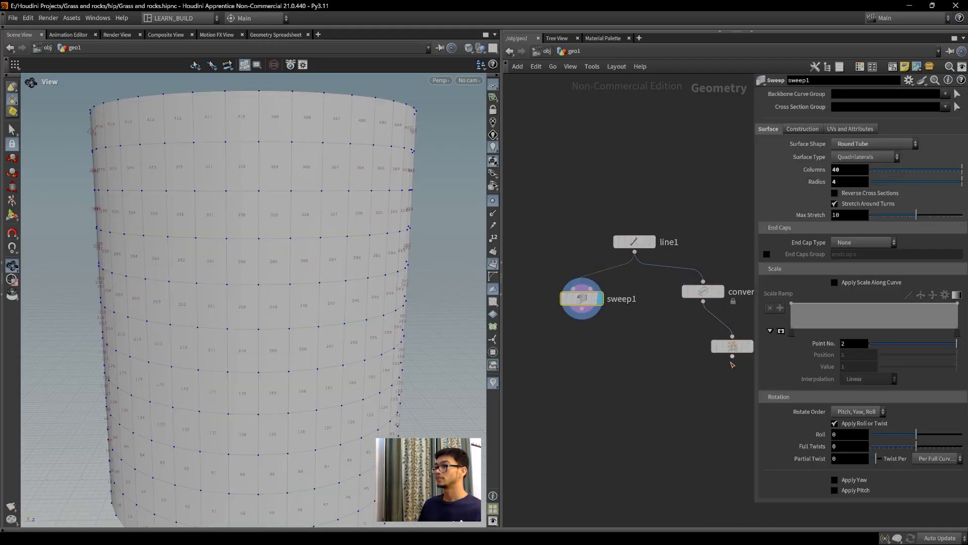
left_click(724, 353)
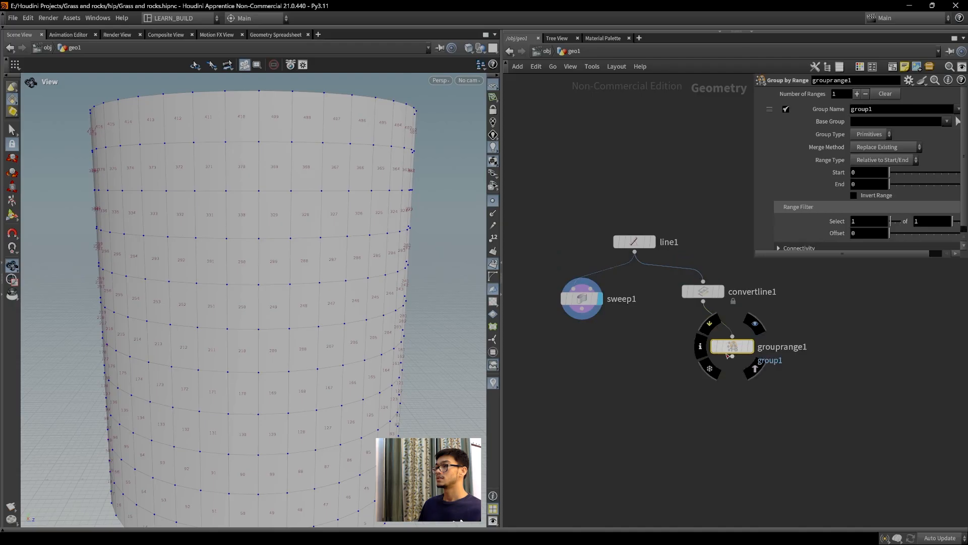
left_click(755, 323)
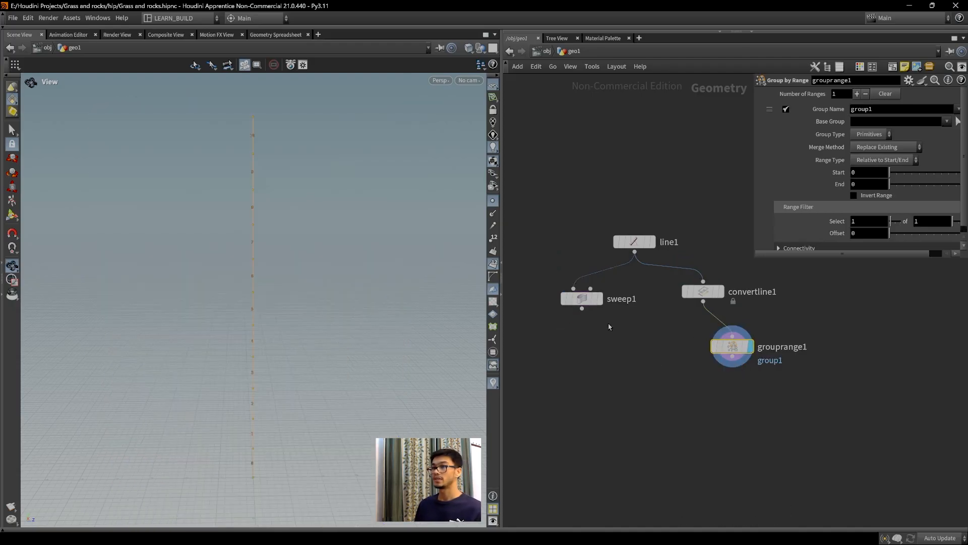
Set grouprange1's range filter to select 1 of 2 primitives.
double_click(919, 221)
type("2")
key("Return")
left_click_drag(258, 210, 290, 211)
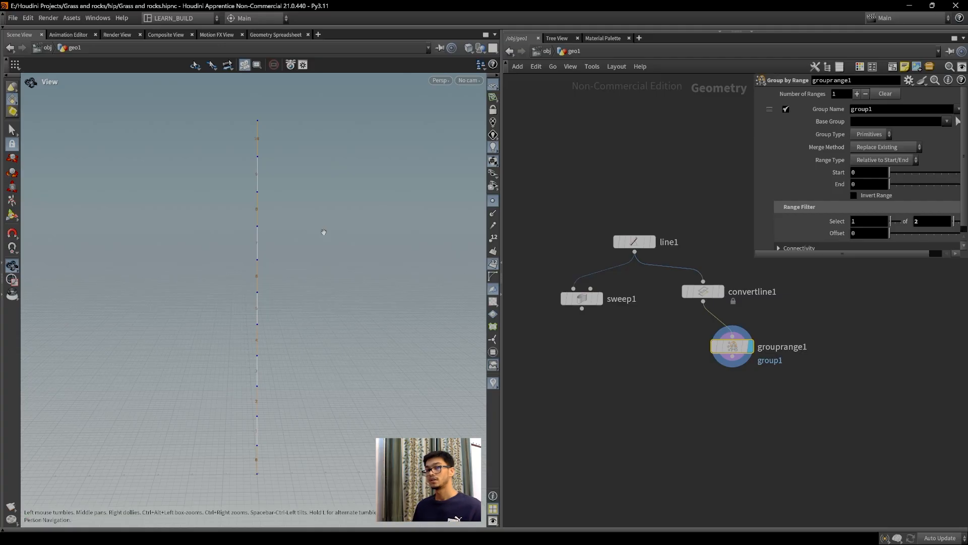
Add a Group Transfer node to the network below sweep1 and grouprange1.
scroll(656, 386, "up", 2)
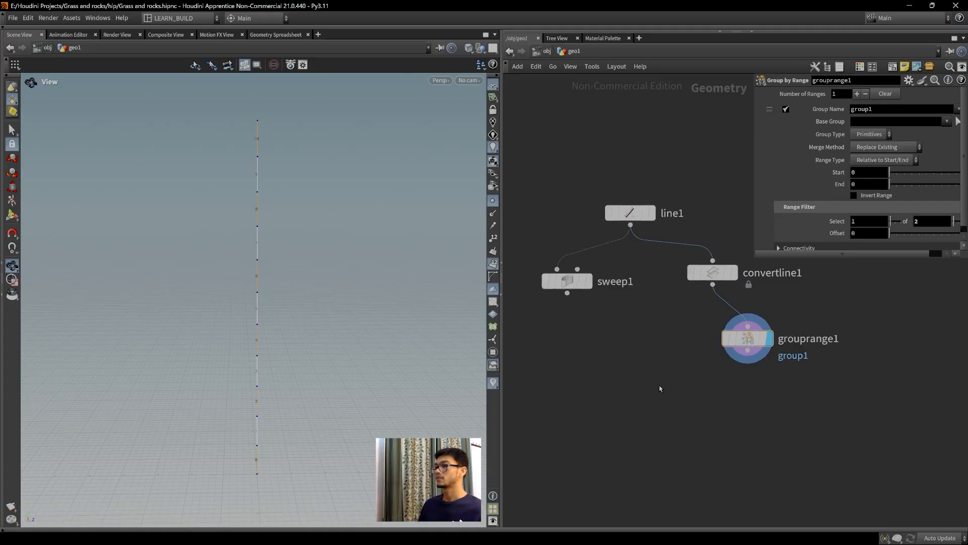
key("Tab")
type("go")
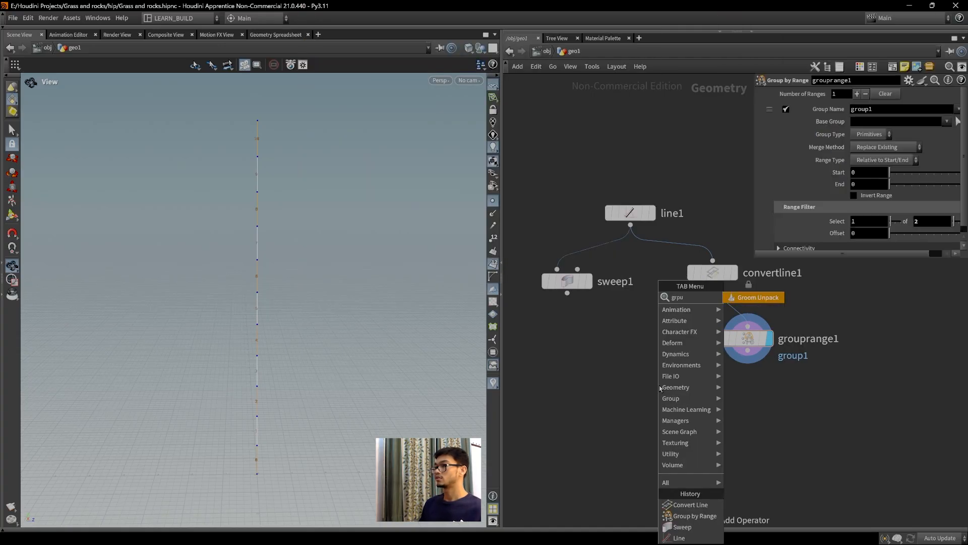
key("BackSpace")
type("rouptran")
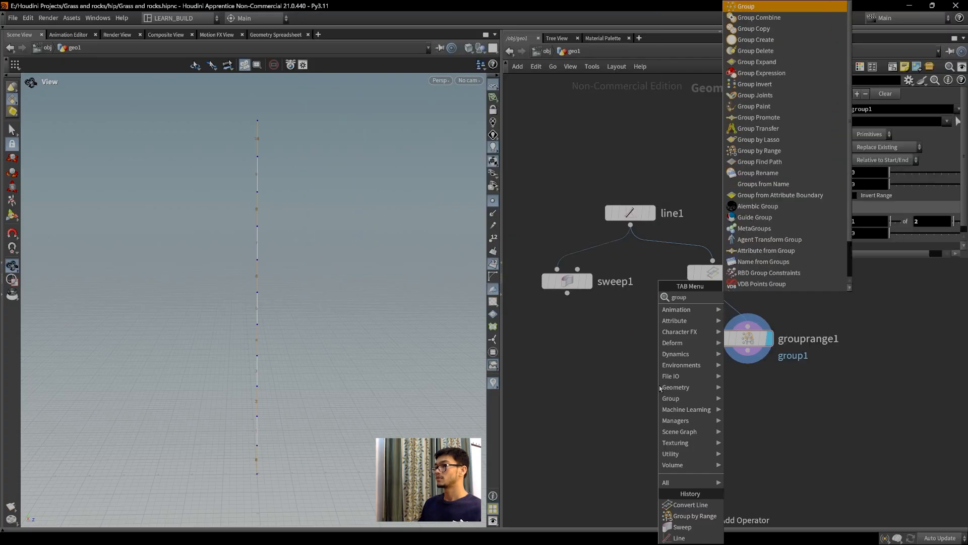
key("Return")
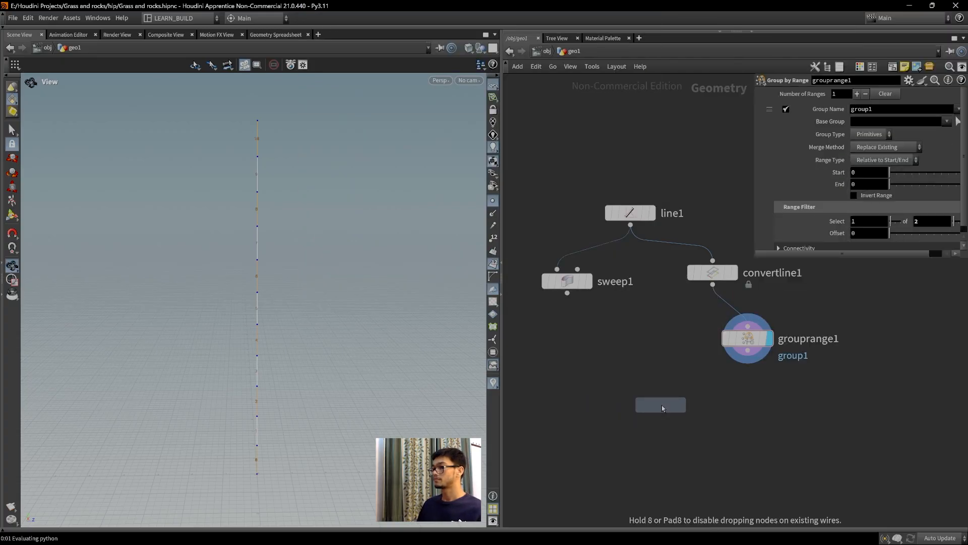
left_click(666, 405)
Wire sweep1 into grouptransfer1's first input and grouprange1 into its second, and display grouptransfer1.
left_click_drag(750, 353, 677, 394)
mouse_move(568, 293)
left_mouse_down()
mouse_move(577, 328)
mouse_move(655, 394)
left_mouse_up()
left_click(687, 406)
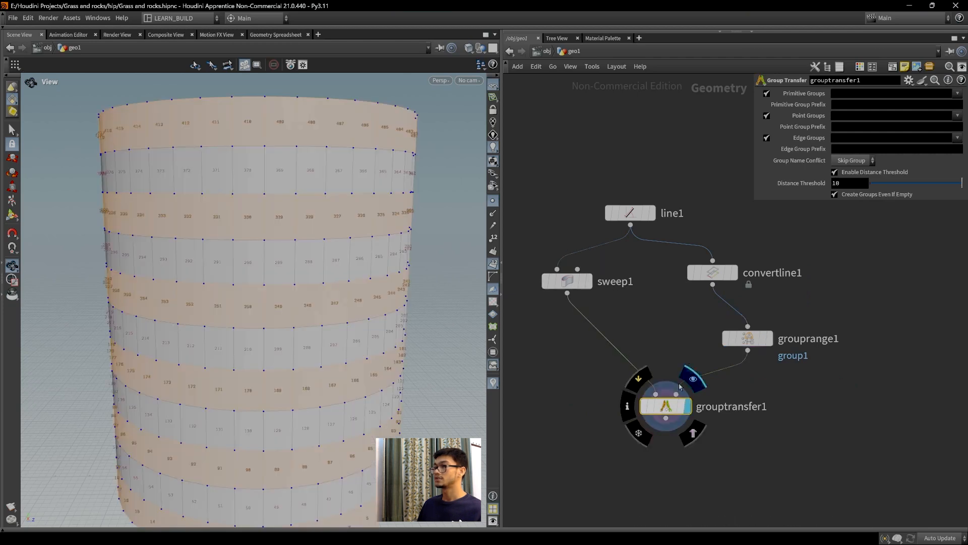
middle_click_drag(308, 356, 292, 309)
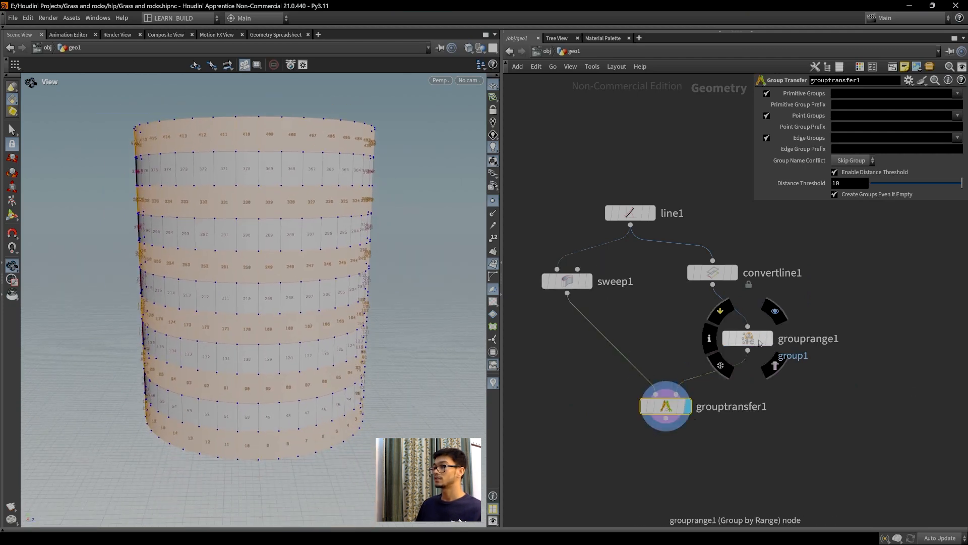
Turn off the display of primitive numbers and points in the viewport.
left_click(747, 338)
left_click(494, 264)
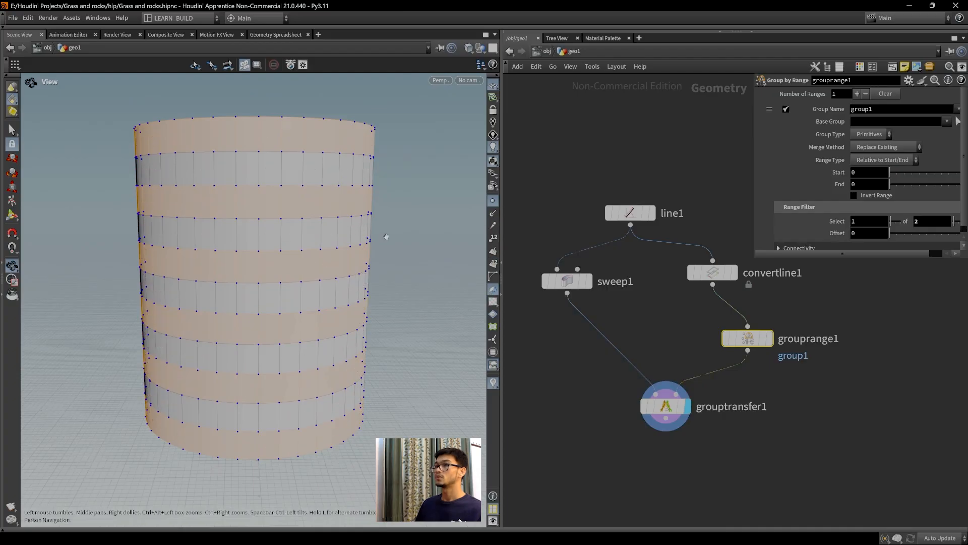
left_click_drag(386, 237, 395, 245)
left_click(493, 200)
left_click_drag(345, 206, 359, 326)
Examine the alternating bands of group1 on the tube from several angles alongside the node network.
middle_click_drag(758, 489, 763, 457)
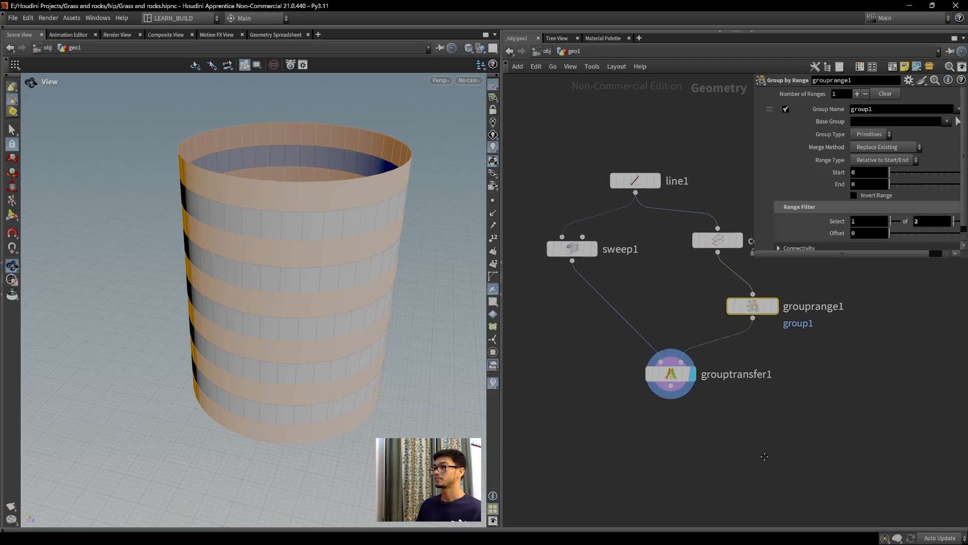
middle_click_drag(759, 424, 738, 435)
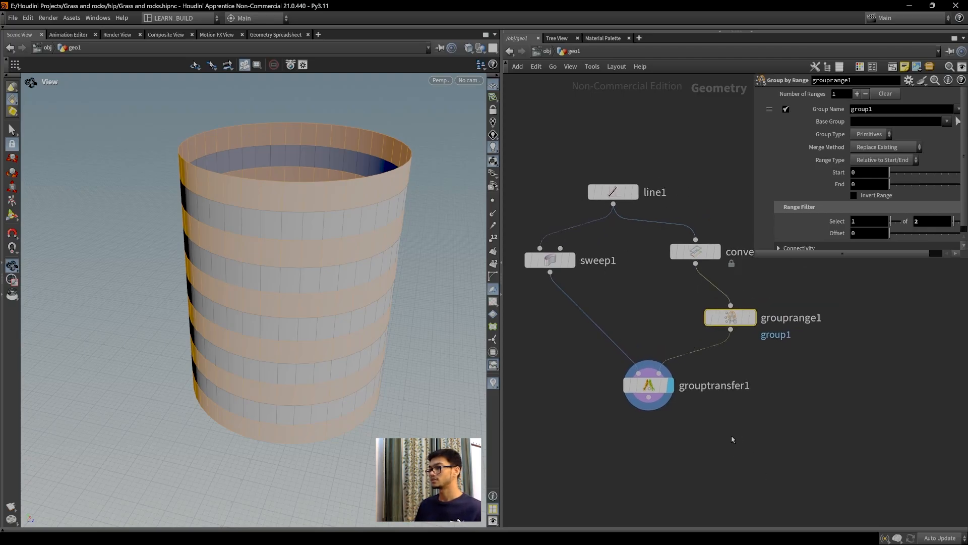
scroll(732, 435, "down", 4)
scroll(719, 428, "up", 3)
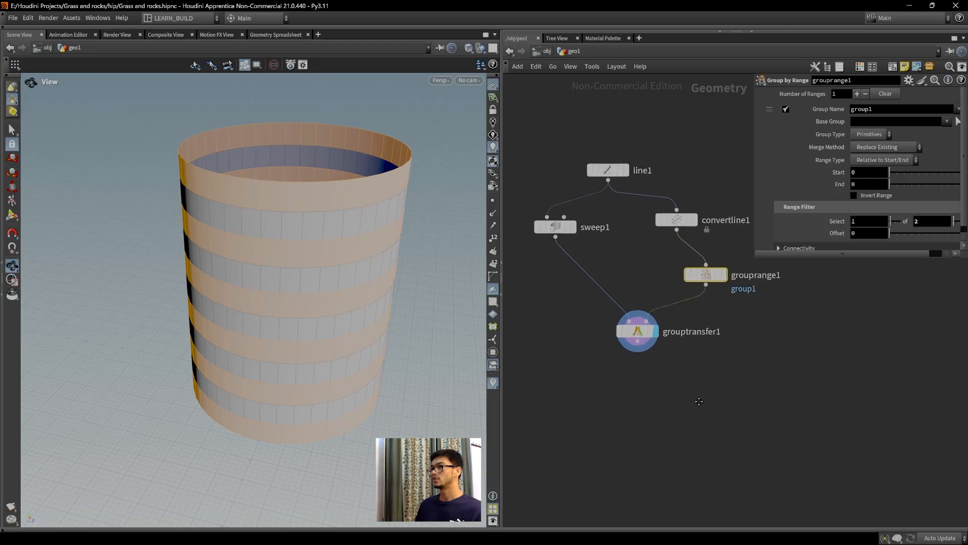
middle_click_drag(698, 401, 700, 415)
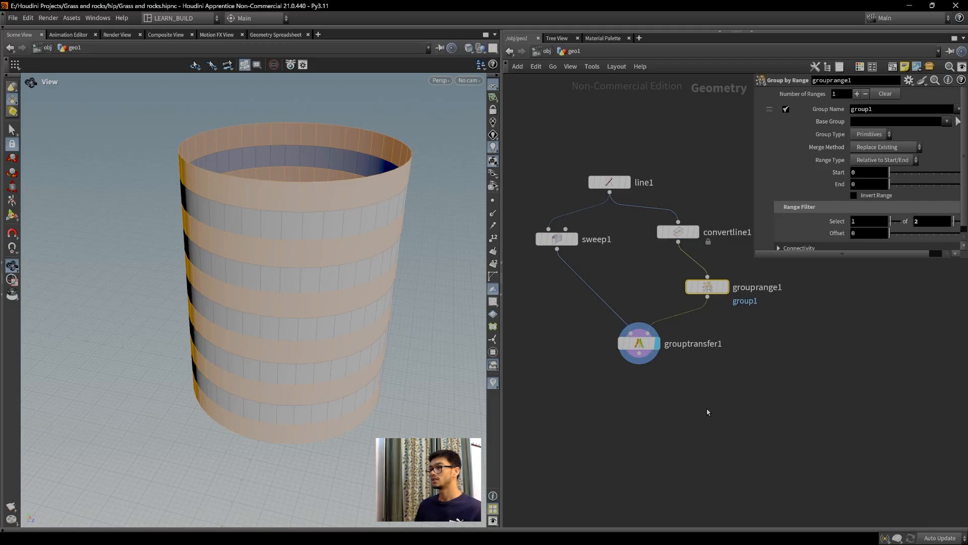
middle_click_drag(697, 413, 696, 379)
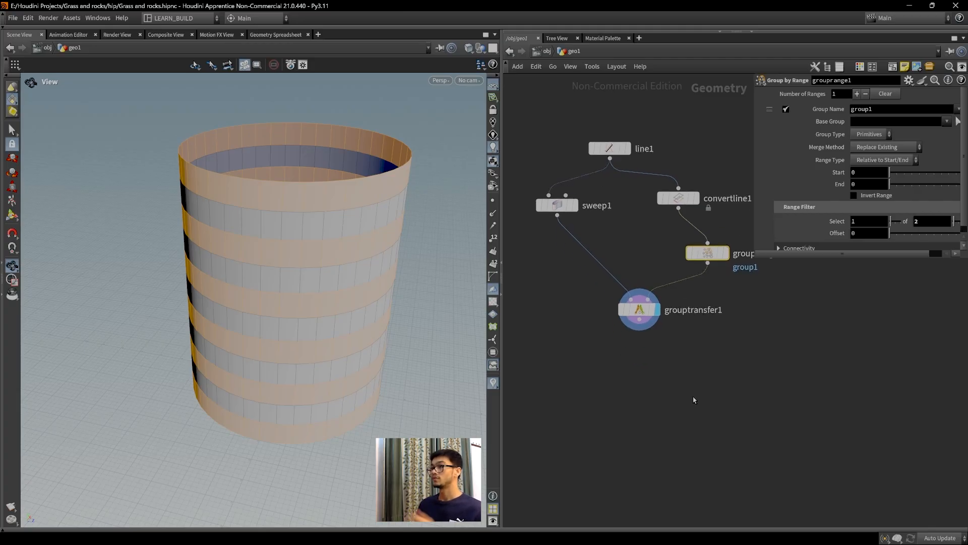
mouse_move(671, 404)
middle_mouse_down()
mouse_move(666, 418)
mouse_move(660, 409)
middle_mouse_up()
scroll(651, 420, "up", 1)
left_click_drag(301, 379, 328, 348)
middle_click_drag(329, 348, 304, 369)
mouse_move(629, 290)
left_mouse_down()
mouse_move(603, 263)
mouse_move(611, 292)
left_mouse_up()
scroll(272, 294, "up", 2)
left_click_drag(272, 293, 275, 318)
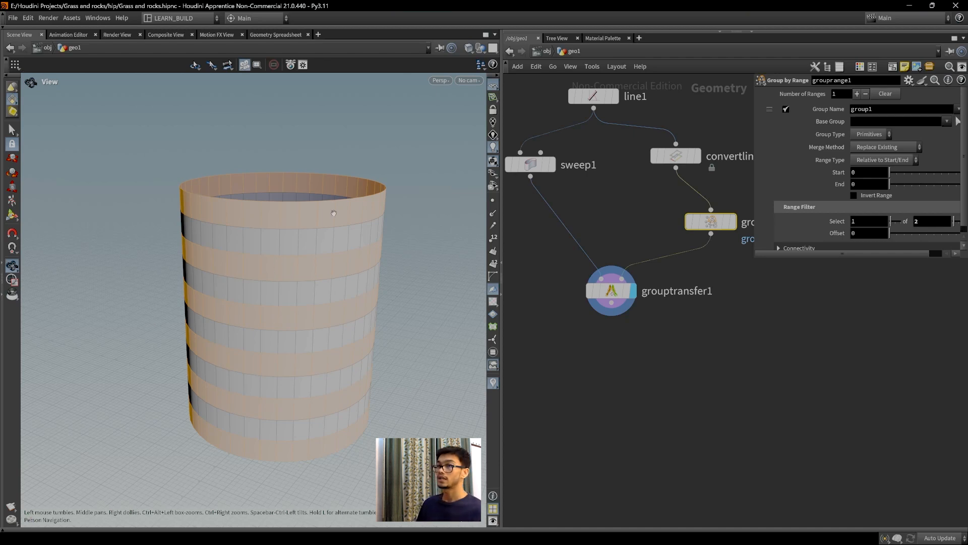
scroll(275, 247, "up", 3)
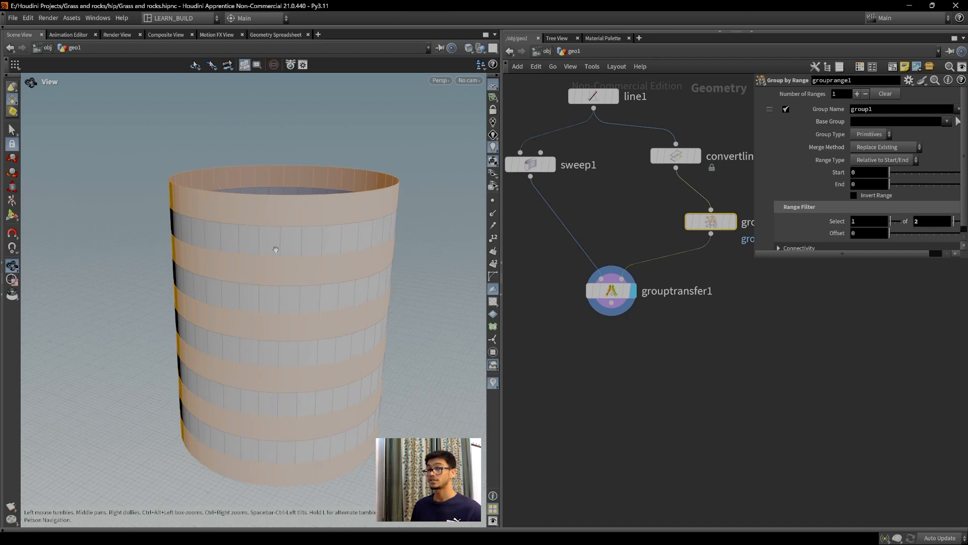
middle_click_drag(656, 368, 667, 345)
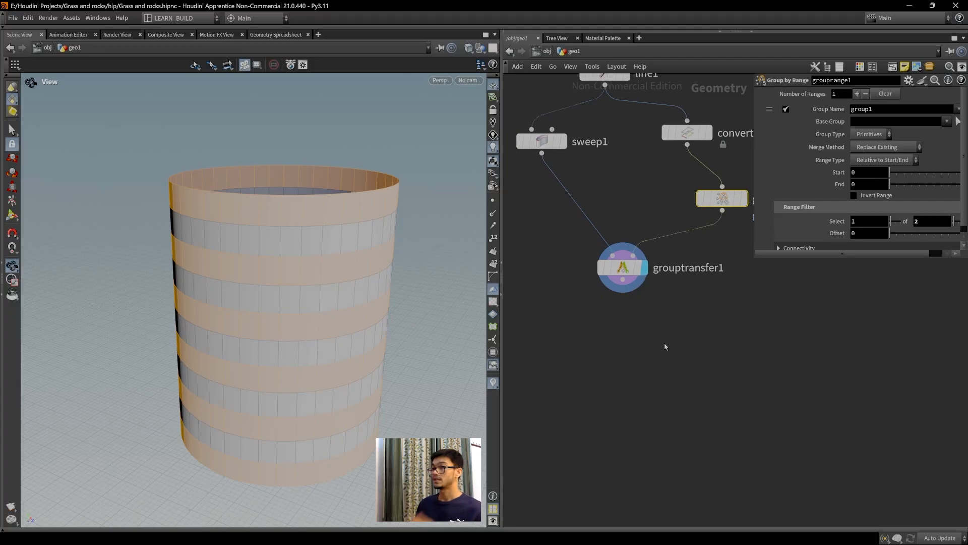
left_click_drag(213, 260, 245, 246)
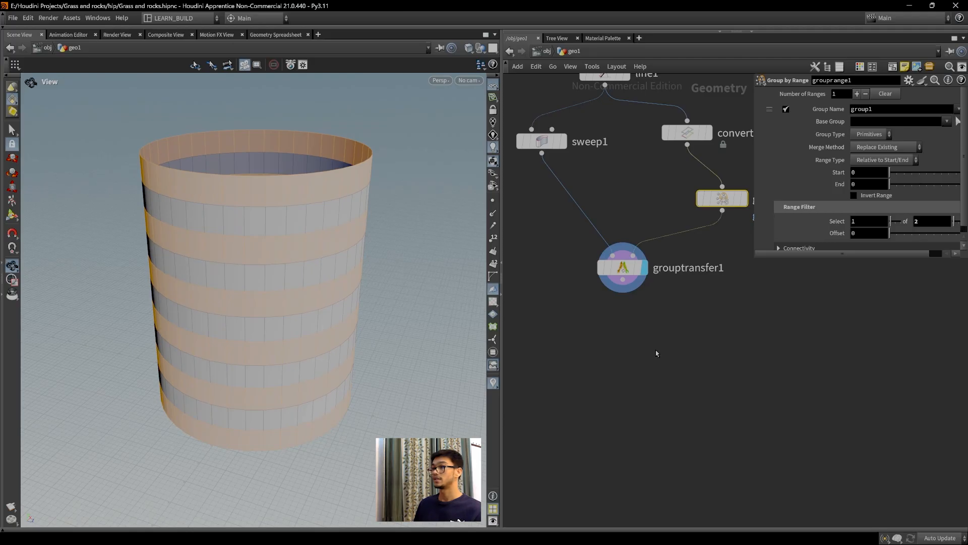
middle_click_drag(623, 354, 634, 337)
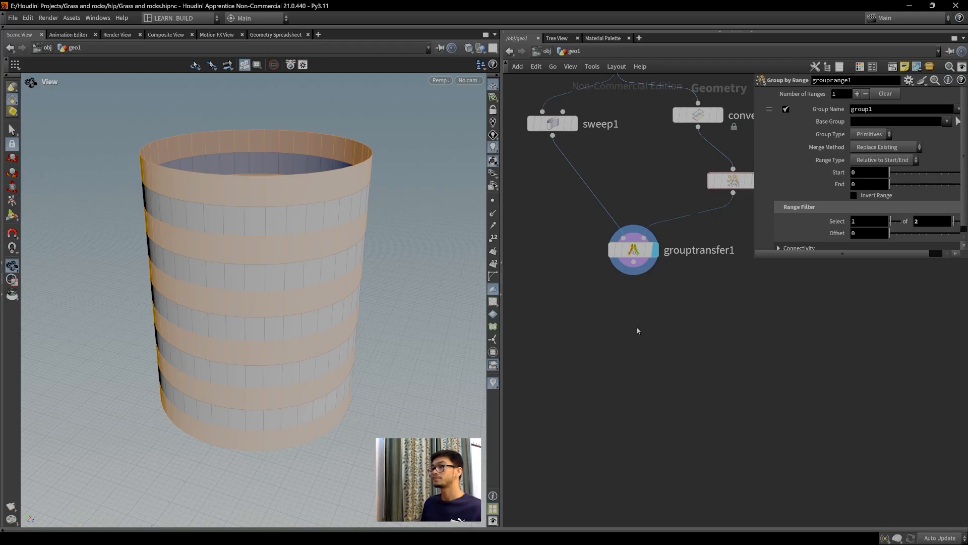
middle_click_drag(660, 330, 656, 321)
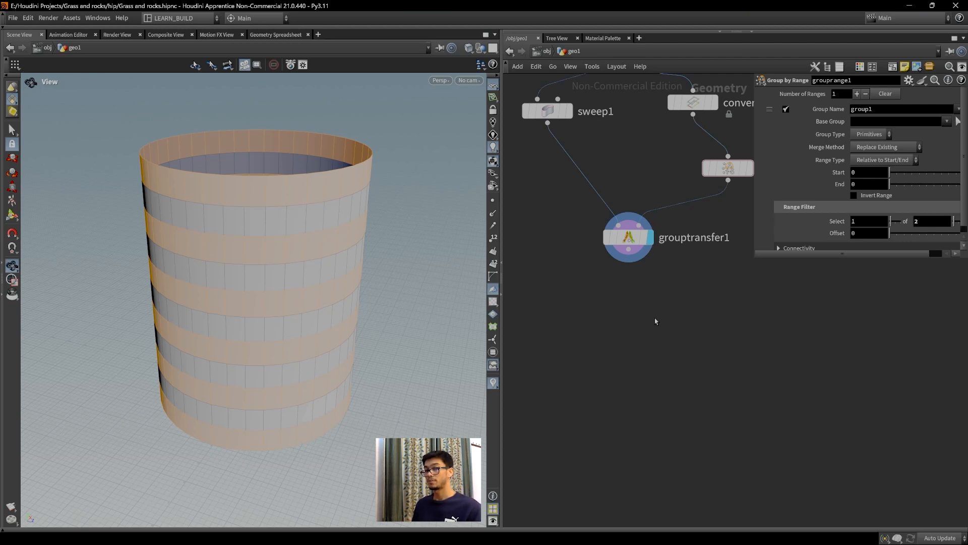
left_click_drag(294, 240, 339, 286)
left_click_drag(235, 224, 188, 208)
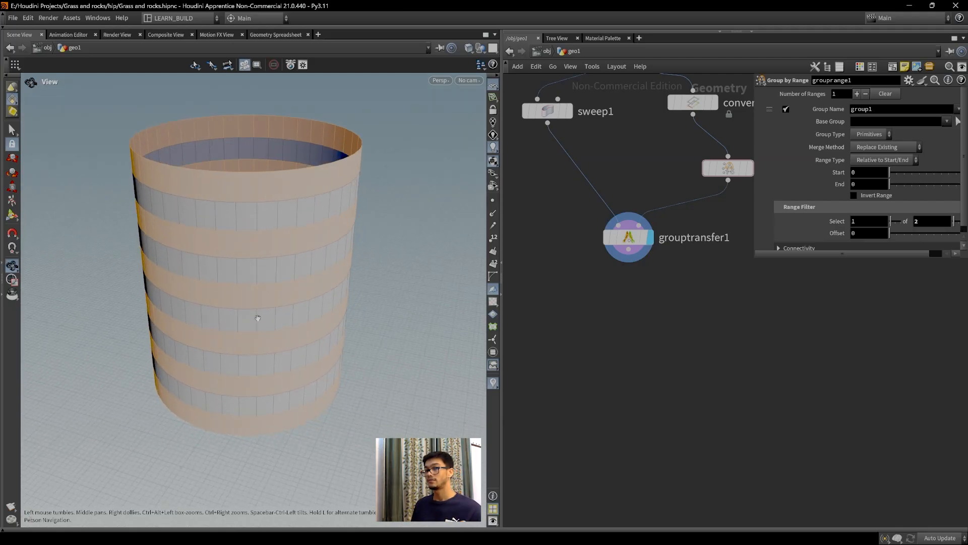
middle_click_drag(284, 248, 313, 294)
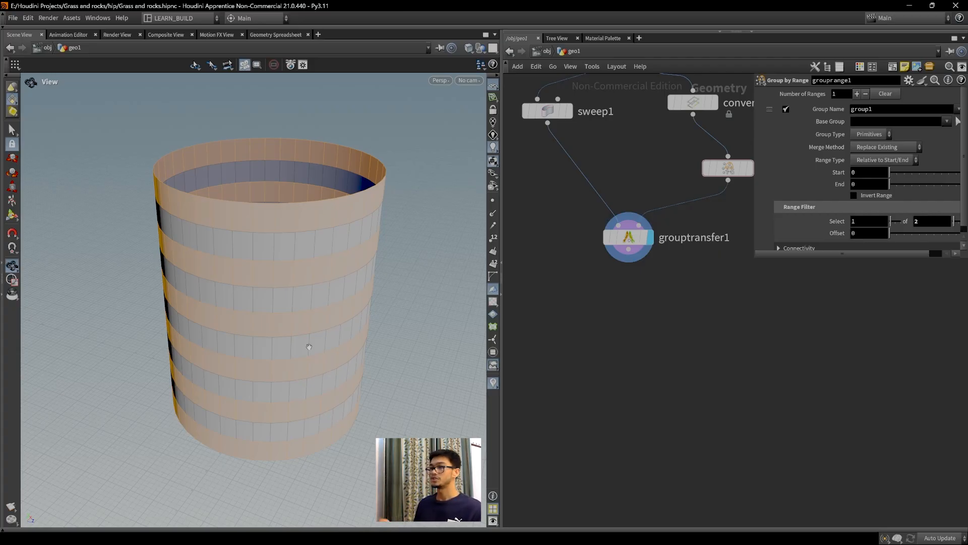
Add an Attribute Create node connected below grouptransfer1.
key("Tab")
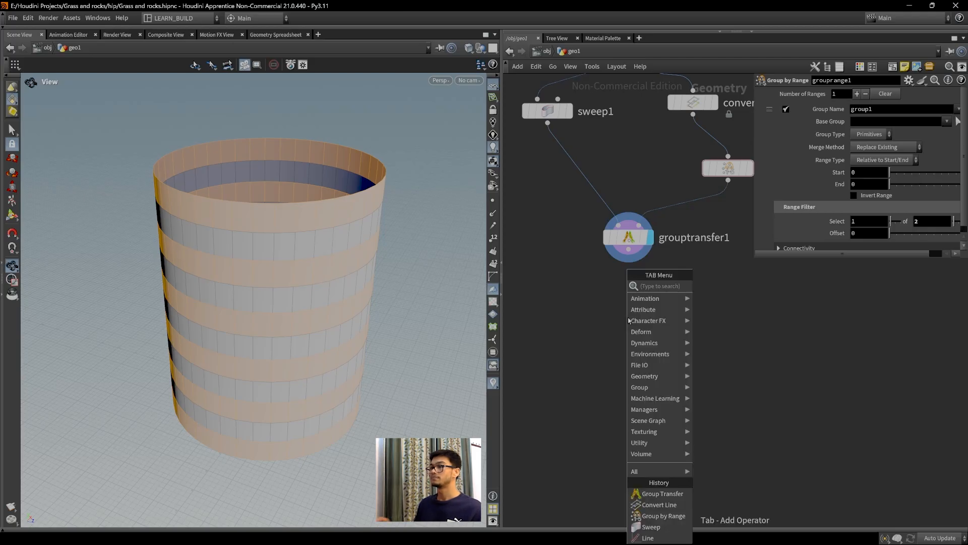
type("at")
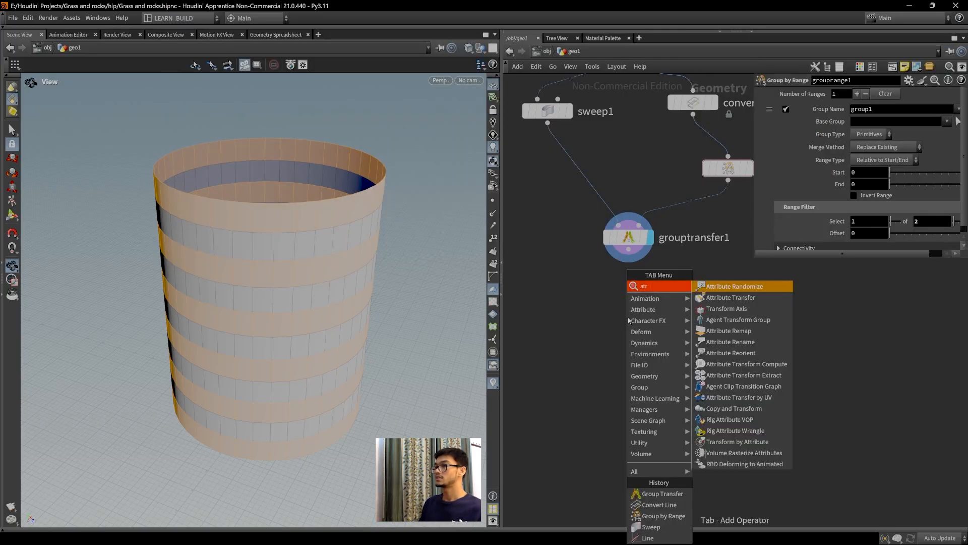
type("tribute")
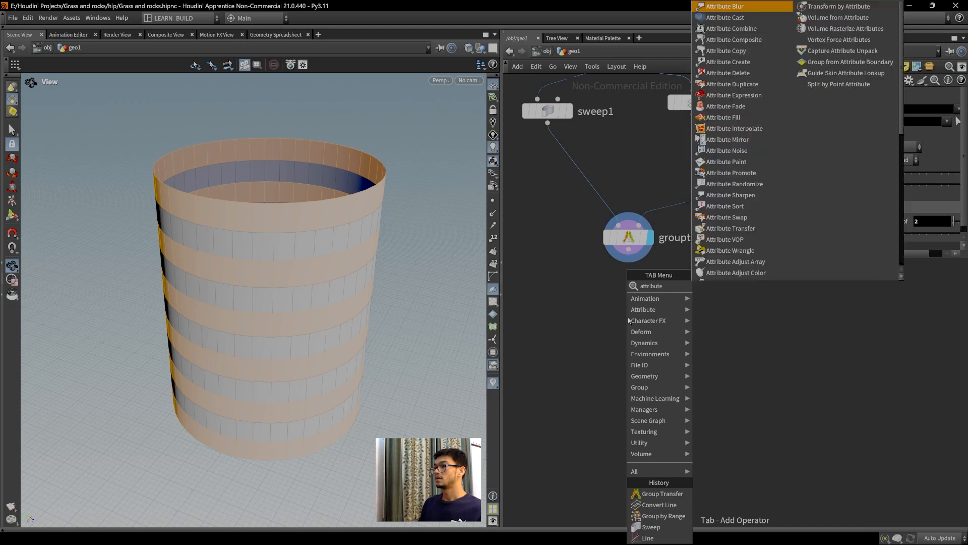
type("cr")
key("Return")
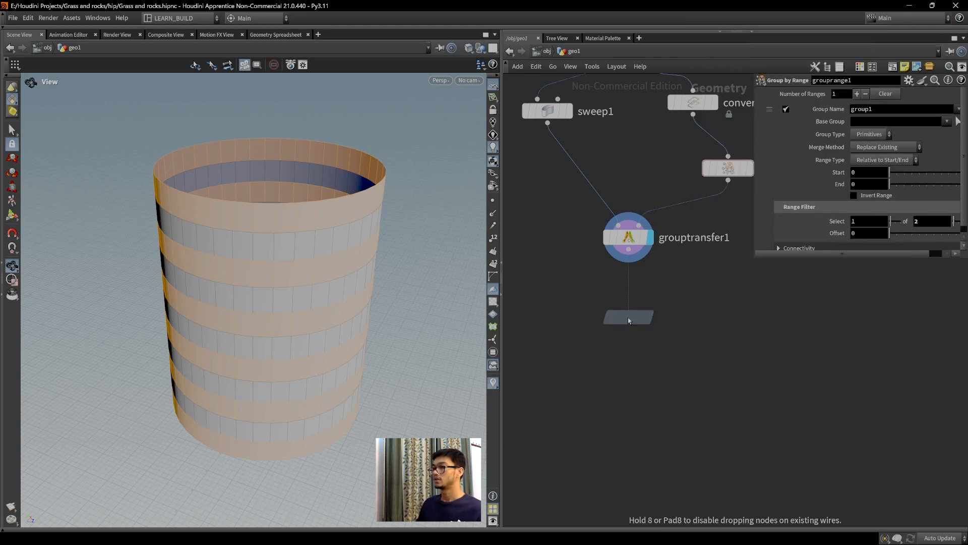
left_click(628, 317)
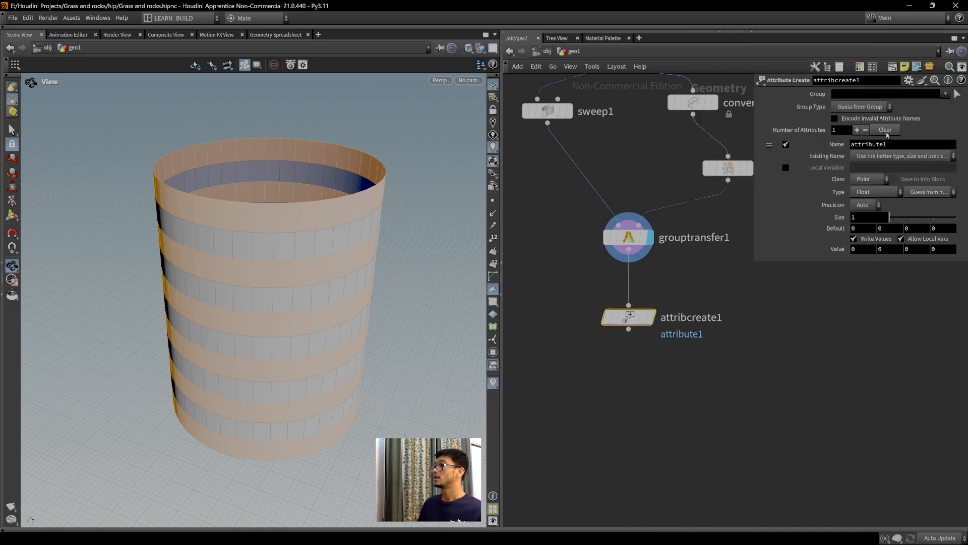
Name attribcreate1's attribute "name" and set its first value component to 0.
left_click_drag(898, 143, 851, 146)
type("name")
key("Return")
left_click(875, 249)
type("1")
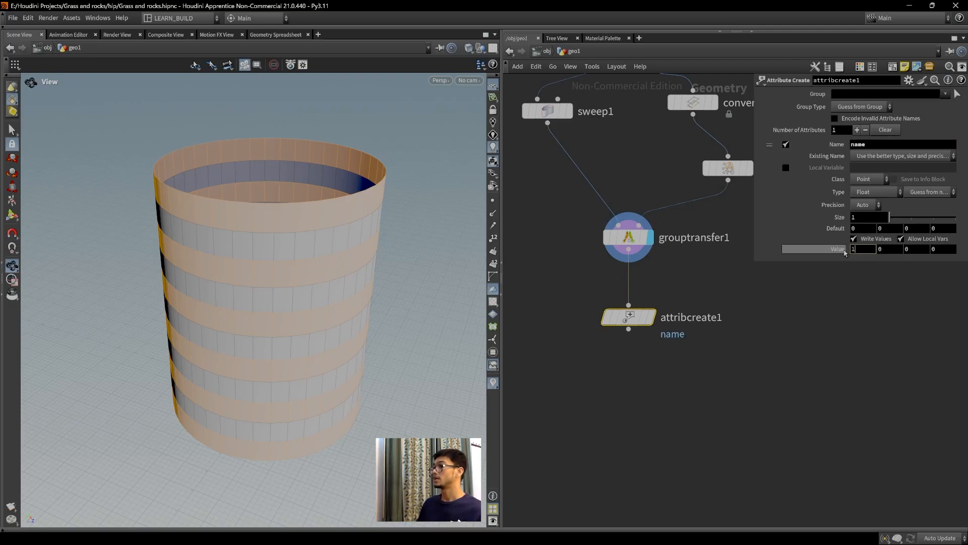
key("Return")
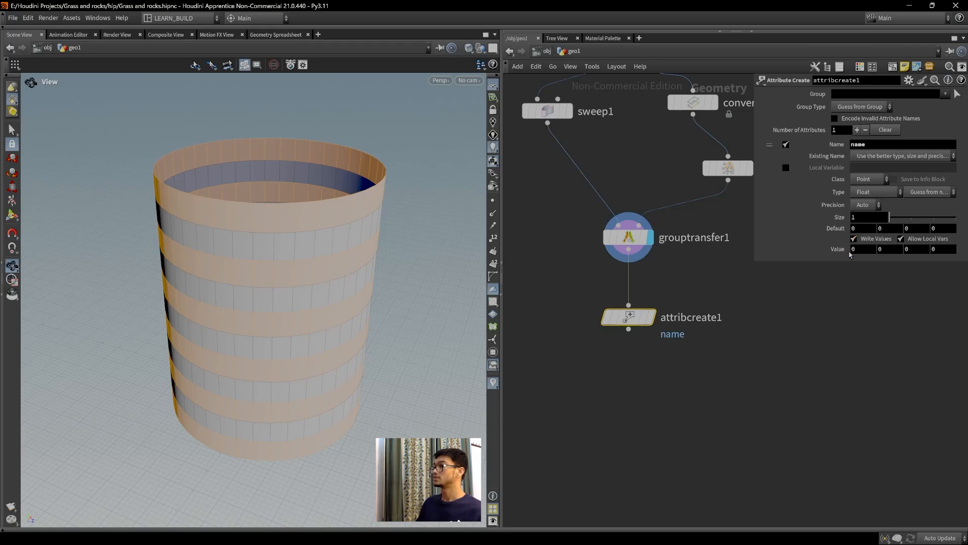
Set attribcreate1's attribute class to Primitive and reposition the node slightly in the network.
left_click(886, 180)
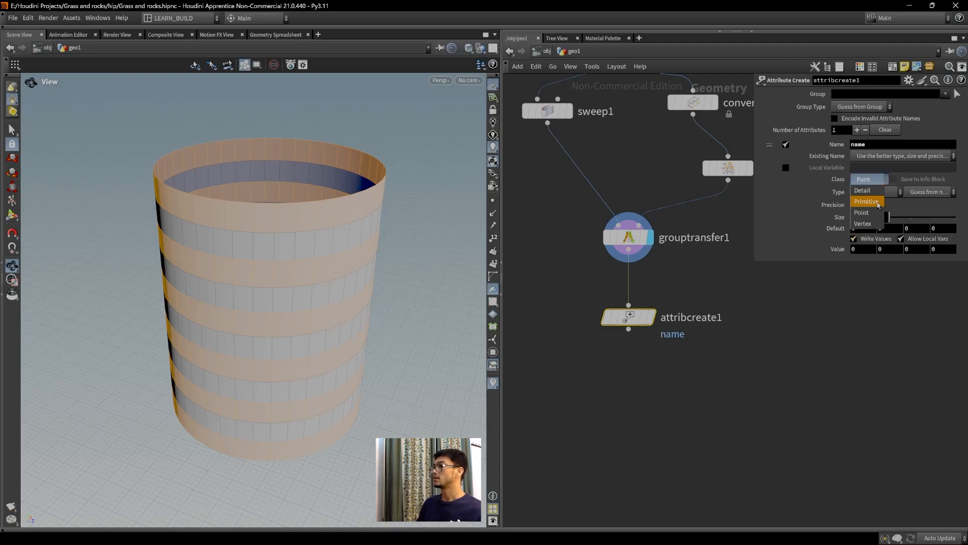
left_click(867, 201)
left_click_drag(625, 302, 592, 295)
left_click(683, 339)
middle_click_drag(686, 335, 670, 322)
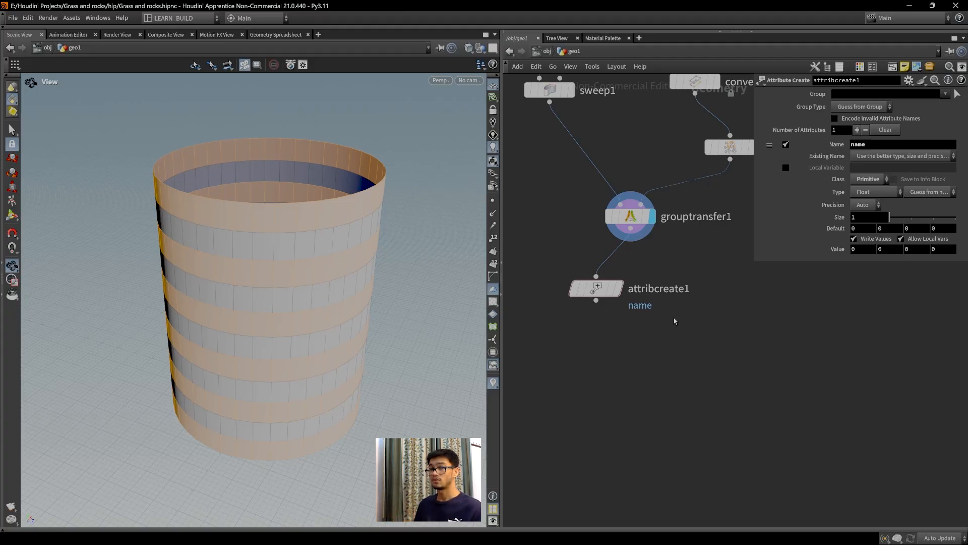
middle_click_drag(688, 339, 667, 306)
left_click_drag(597, 259, 605, 257)
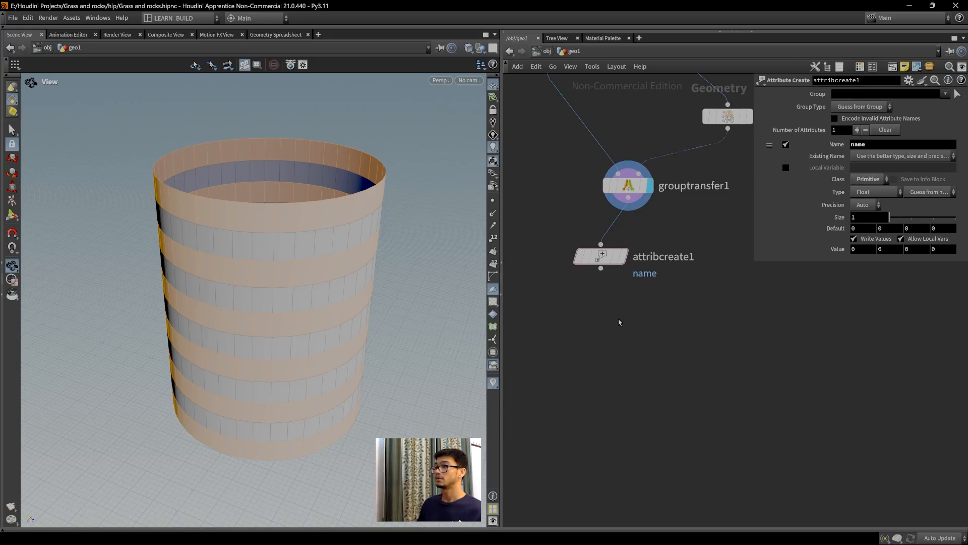
Add a second Attribute Create node and wire attribcreate1's output into it.
key("Tab")
type("name")
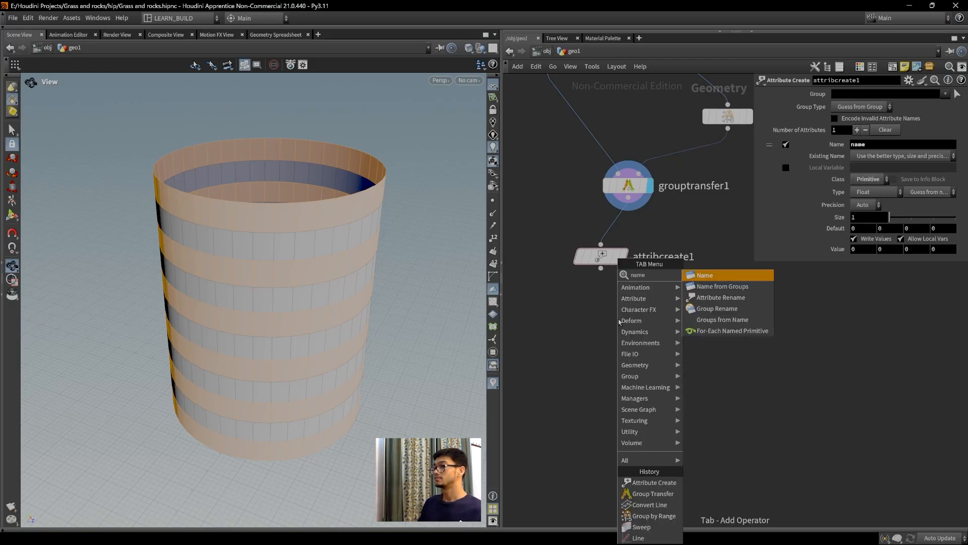
key("BackSpace")
key("BackSpace")
key("BackSpace")
key("BackSpace")
type("attribute cre")
key("Return")
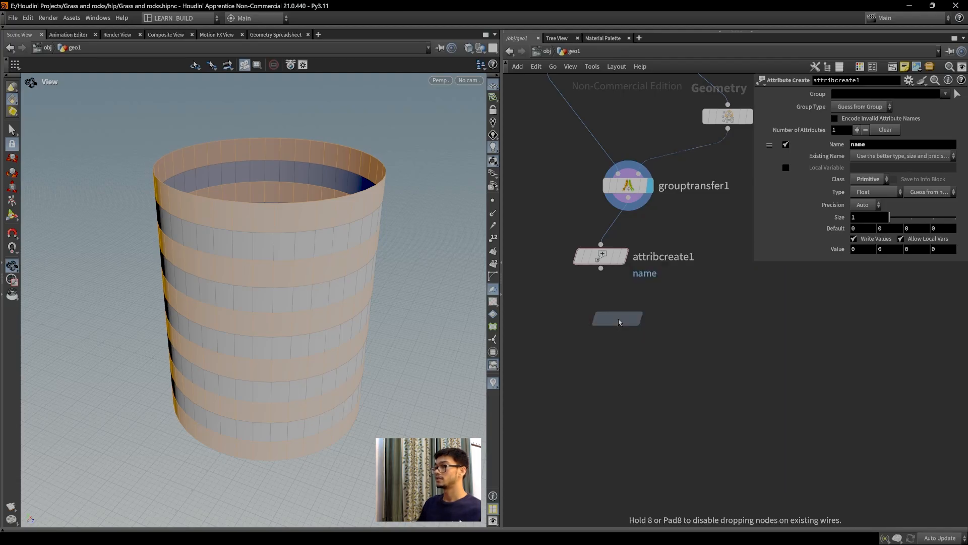
left_click(614, 341)
left_click_drag(601, 268, 601, 322)
Name attribcreate2's attribute "name1" and set its first value component to 1.
double_click(868, 145)
type("name1")
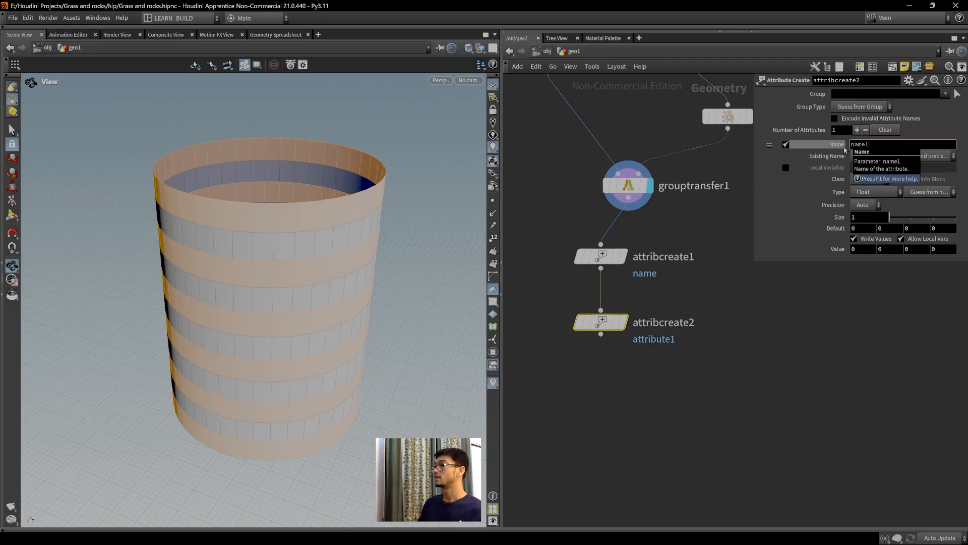
key("Return")
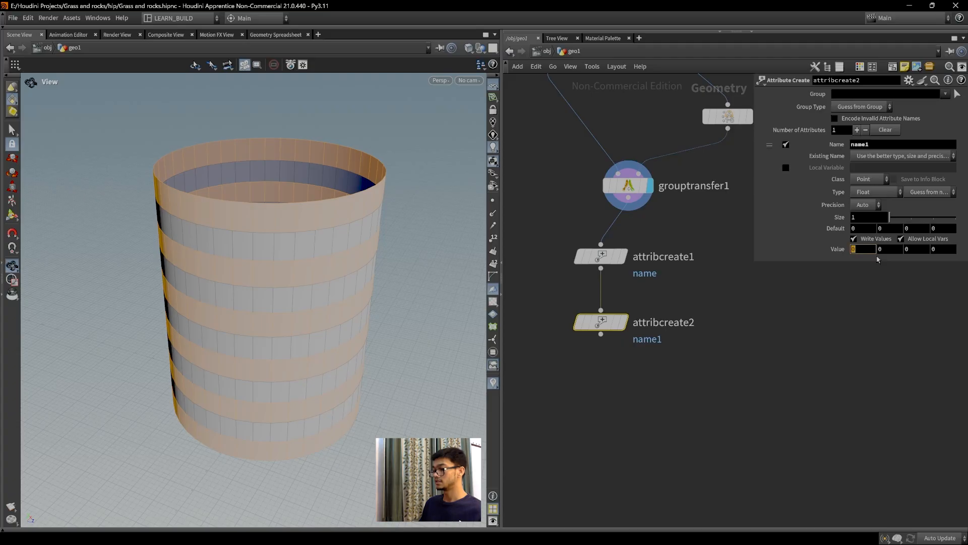
key("Return")
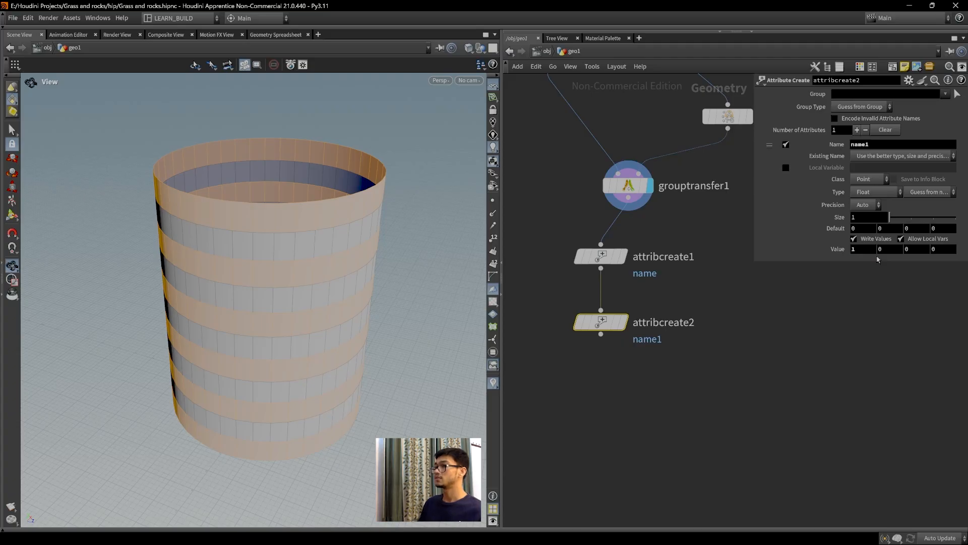
Inspect attribcreate1's primitive attribute values in the geometry spreadsheet, then return to the scene view.
middle_click_drag(718, 293, 752, 346)
mouse_move(637, 312)
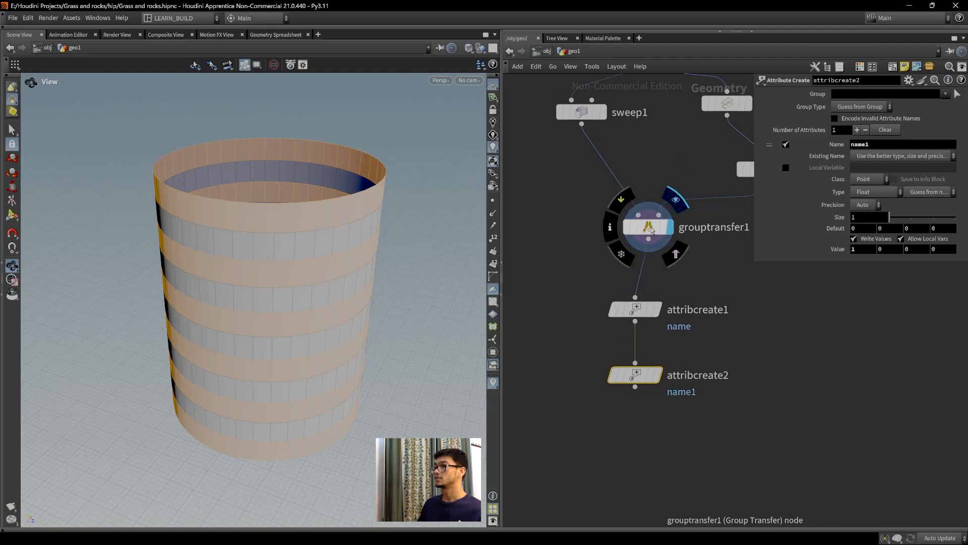
left_click_drag(418, 303, 358, 281)
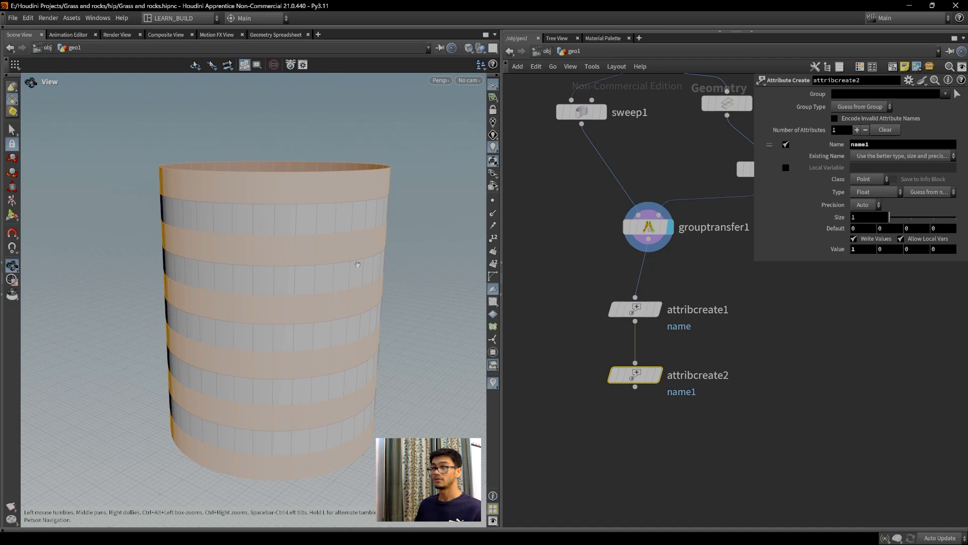
mouse_move(653, 307)
left_mouse_down()
mouse_move(705, 300)
mouse_move(645, 281)
mouse_move(643, 300)
left_mouse_up()
left_click(624, 303)
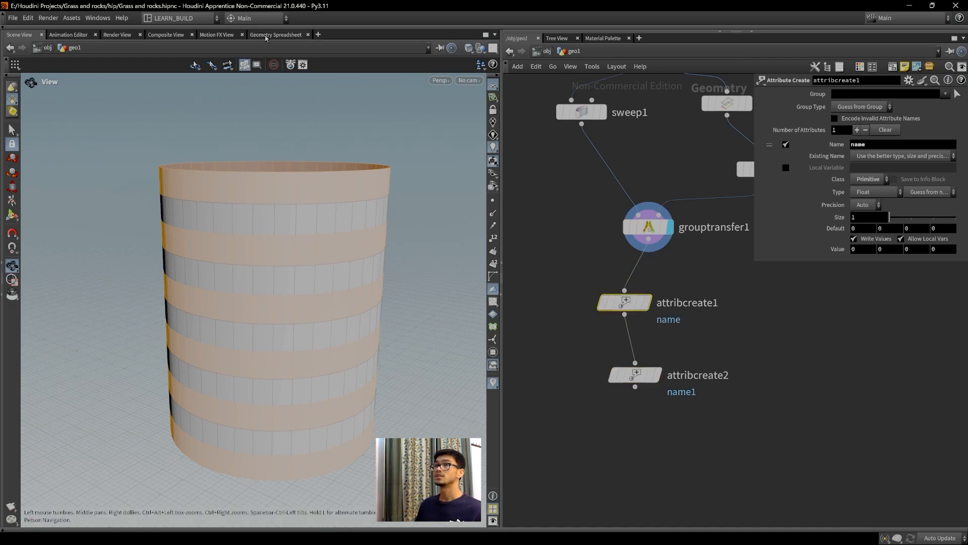
left_click(276, 34)
left_click(100, 64)
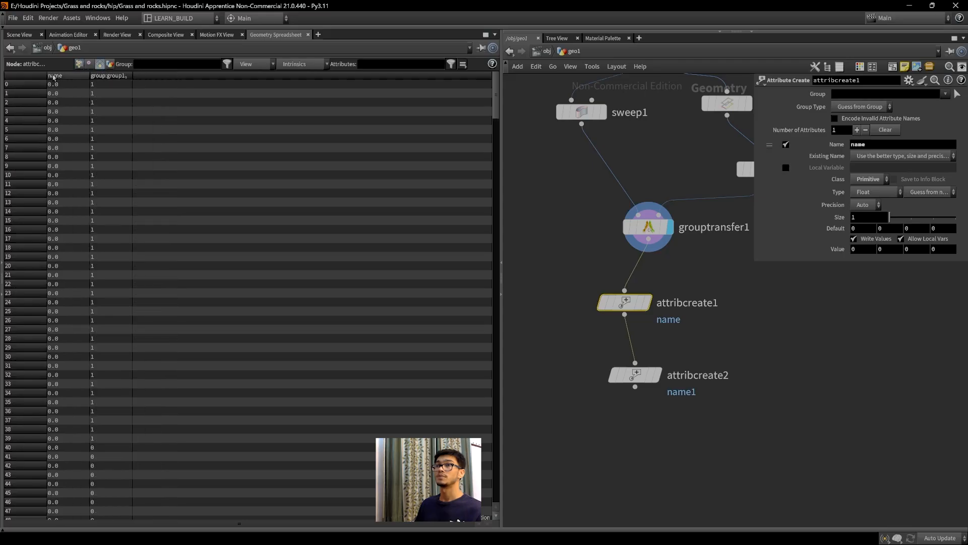
left_click(19, 34)
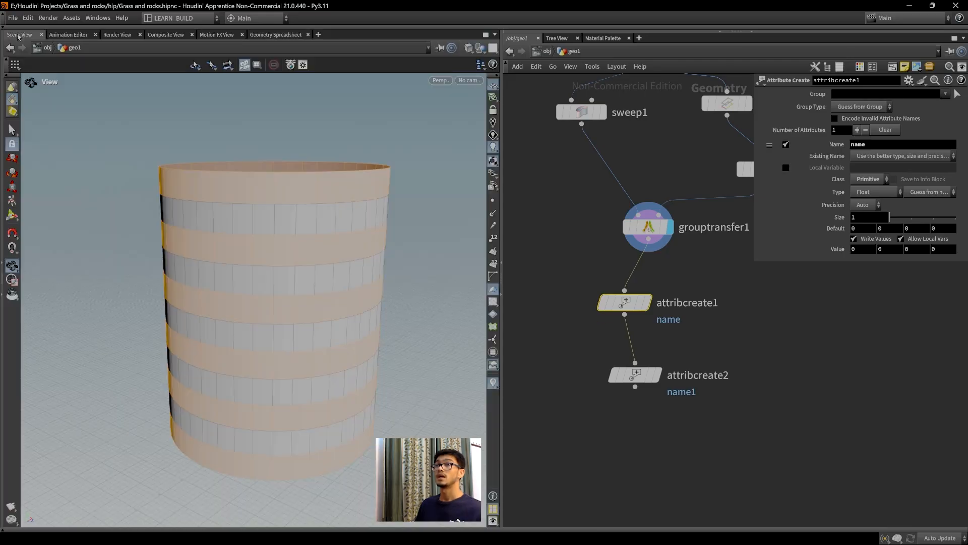
Align attribcreate2 beneath attribcreate1 and restrict it to the group "group1" with the geometry spreadsheet open.
left_click_drag(633, 374, 623, 371)
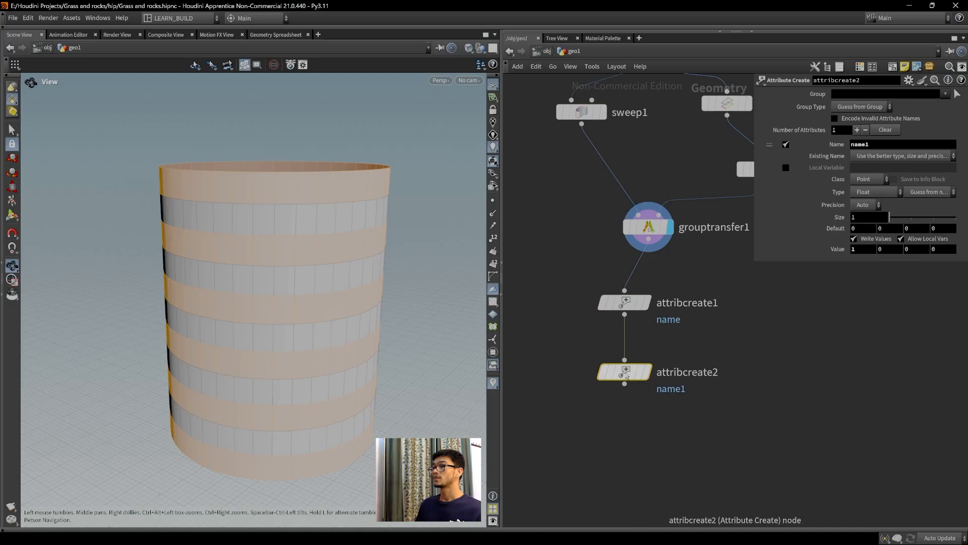
left_click(276, 34)
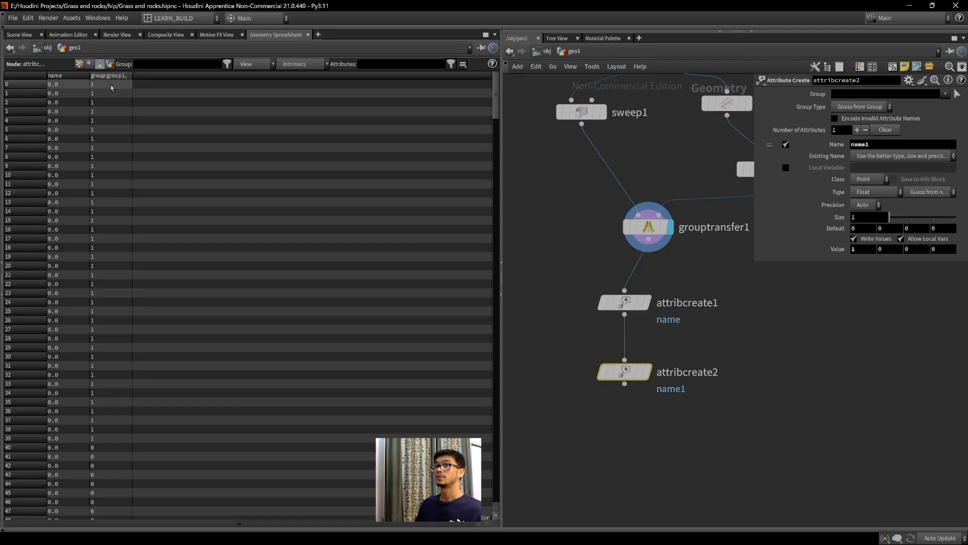
mouse_move(623, 379)
left_mouse_down()
mouse_move(615, 378)
mouse_move(623, 376)
left_mouse_up()
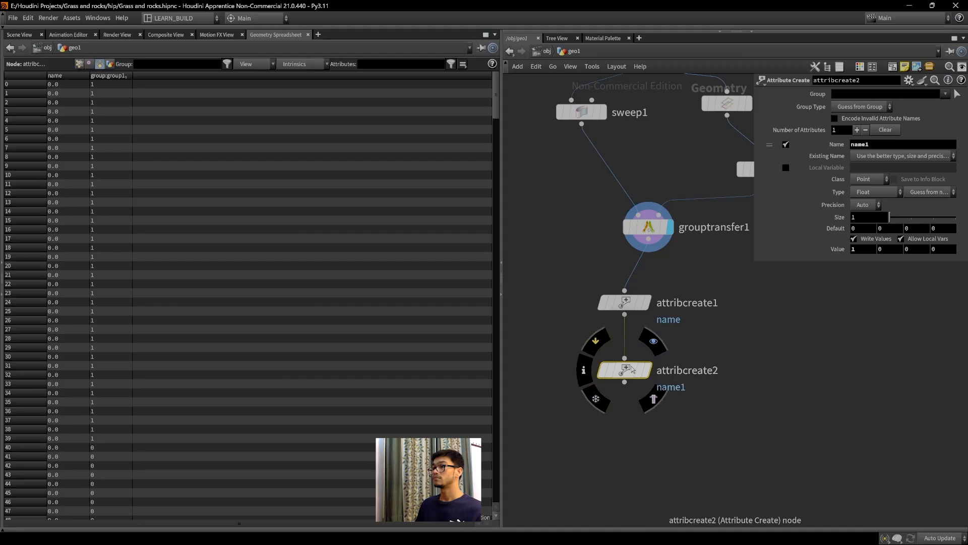
left_click(947, 95)
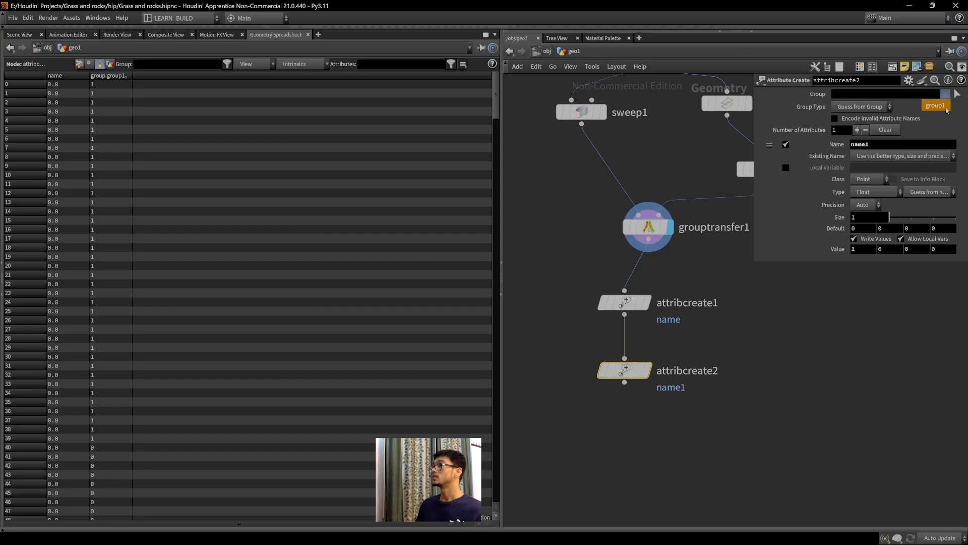
left_click(946, 109)
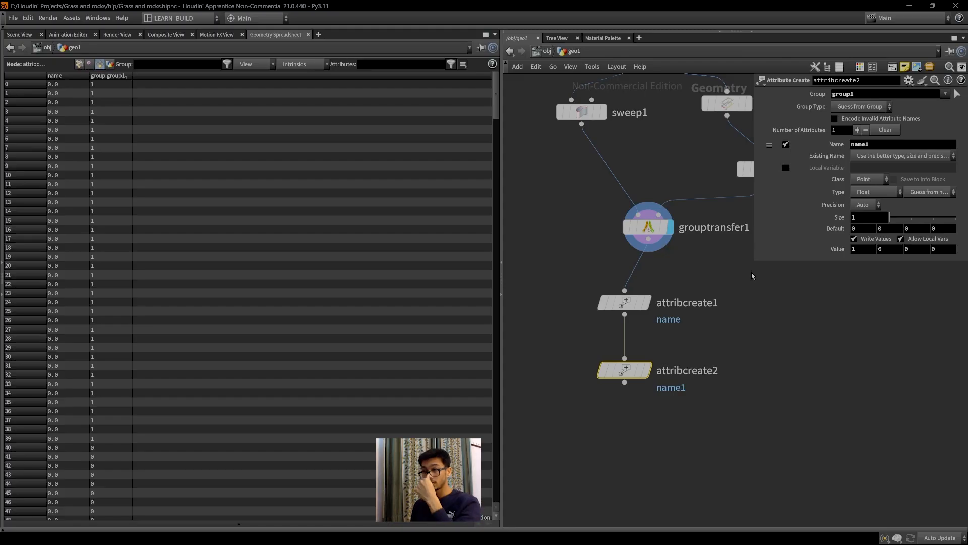
Realign the two Attribute Create nodes and set attribcreate2's attribute class to Primitive.
left_click_drag(632, 374, 641, 386)
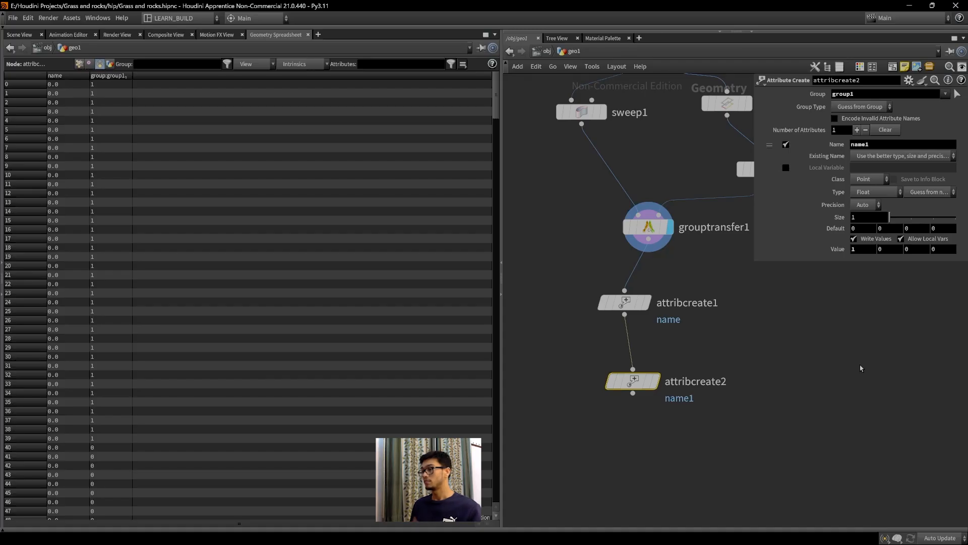
mouse_move(626, 303)
left_mouse_down()
mouse_move(635, 297)
mouse_move(629, 301)
left_mouse_up()
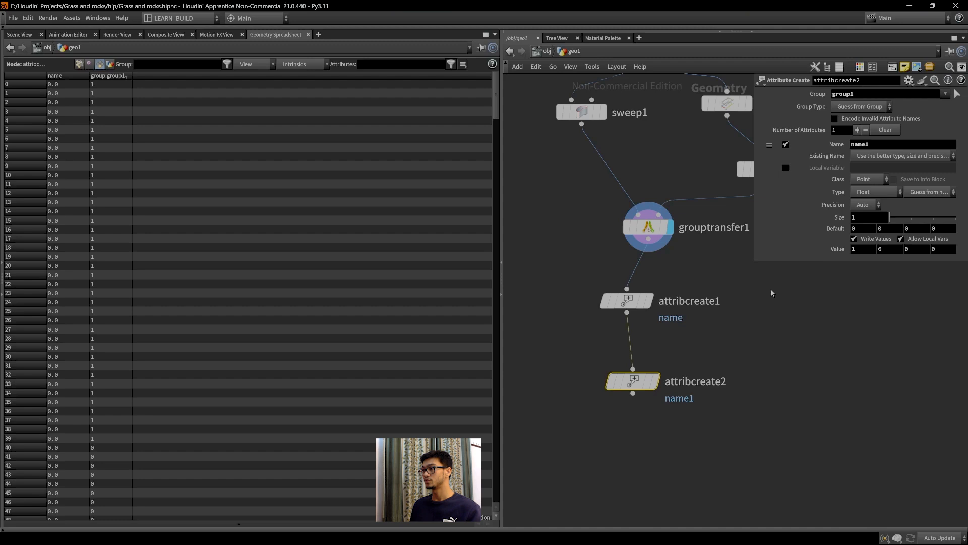
left_click(627, 302)
mouse_move(638, 385)
left_mouse_down()
mouse_move(643, 377)
mouse_move(631, 382)
left_mouse_up()
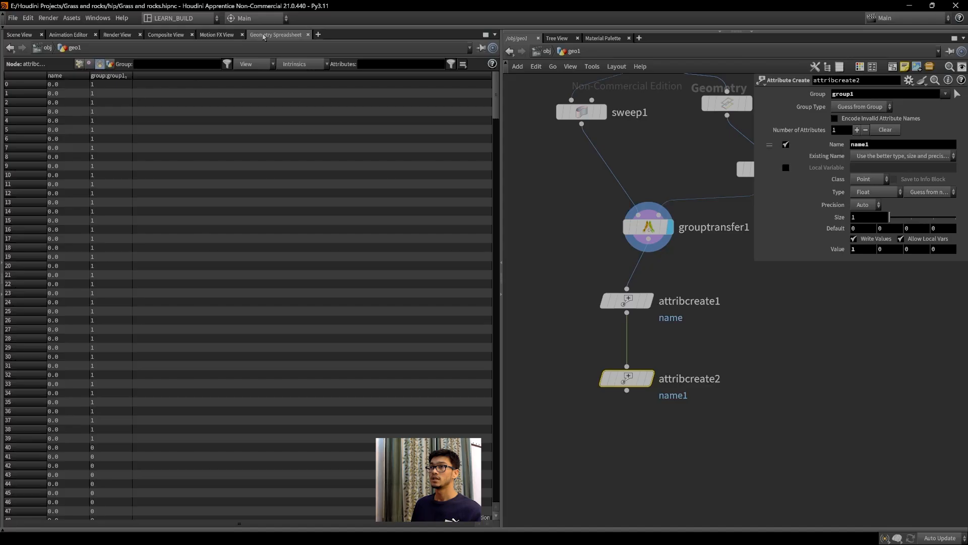
left_click(19, 34)
left_click(275, 35)
scroll(116, 157, "down", 1)
scroll(109, 175, "up", 1)
left_click(879, 183)
left_click(879, 204)
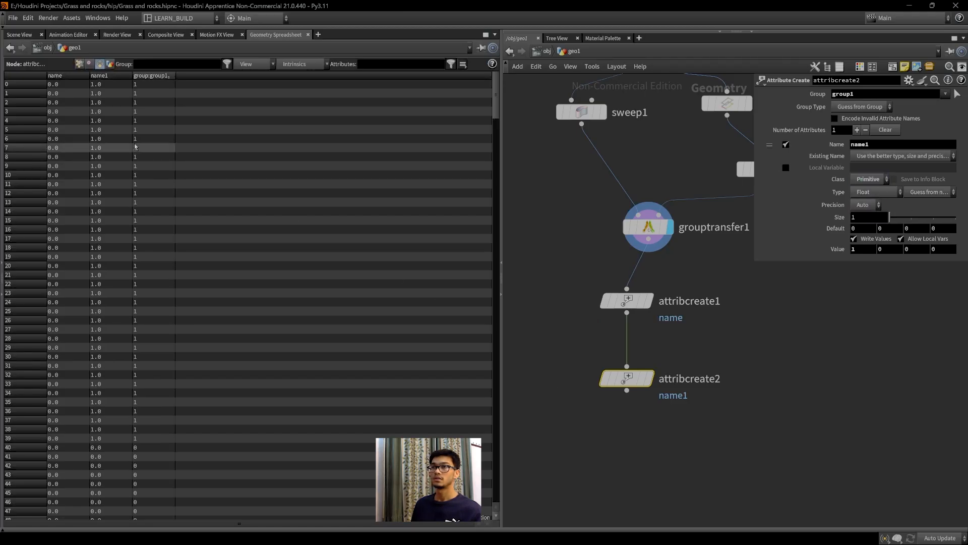
Compare the name, name1 and group1 values across the primitives in the geometry spreadsheet.
scroll(142, 140, "down", 3)
scroll(142, 141, "down", 7)
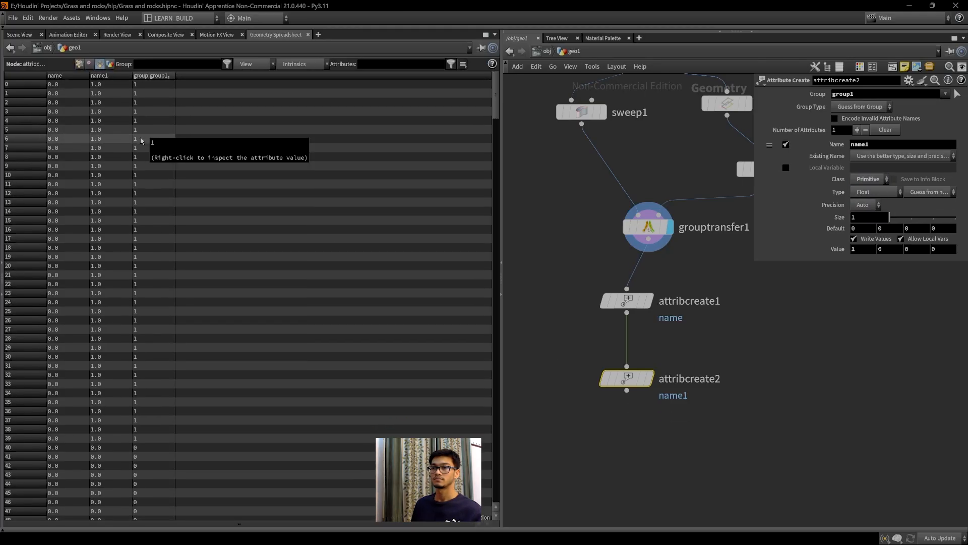
scroll(141, 144, "down", 1)
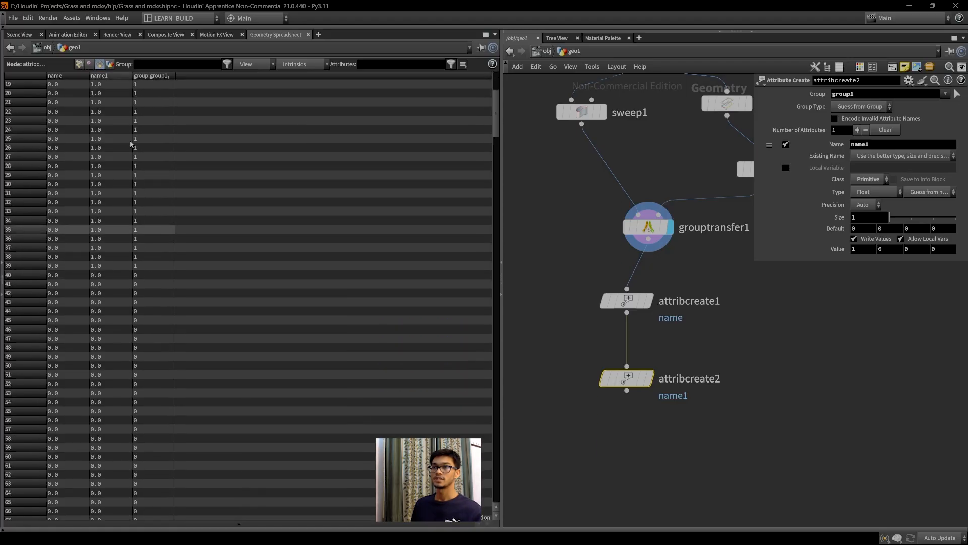
scroll(128, 148, "up", 10)
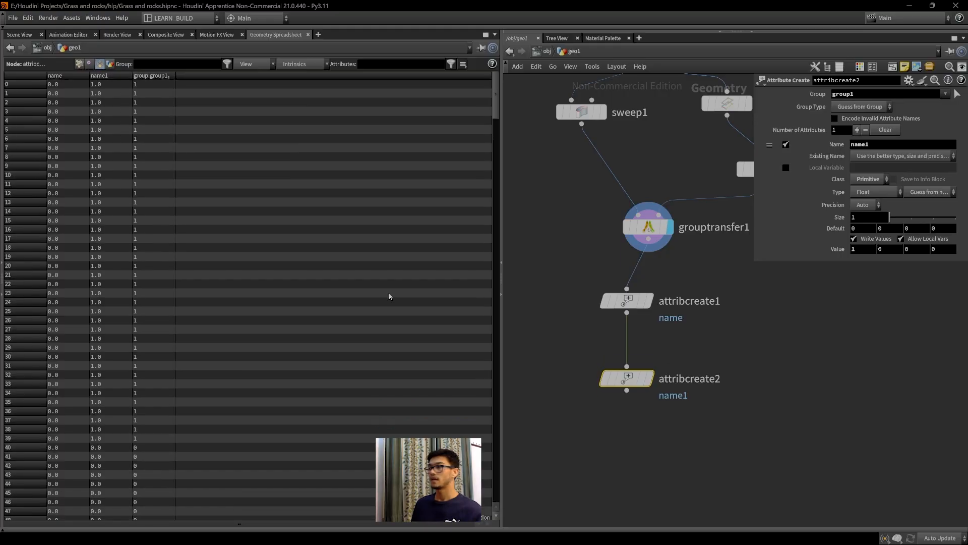
mouse_move(633, 383)
left_mouse_down()
mouse_move(633, 373)
mouse_move(648, 381)
left_mouse_up()
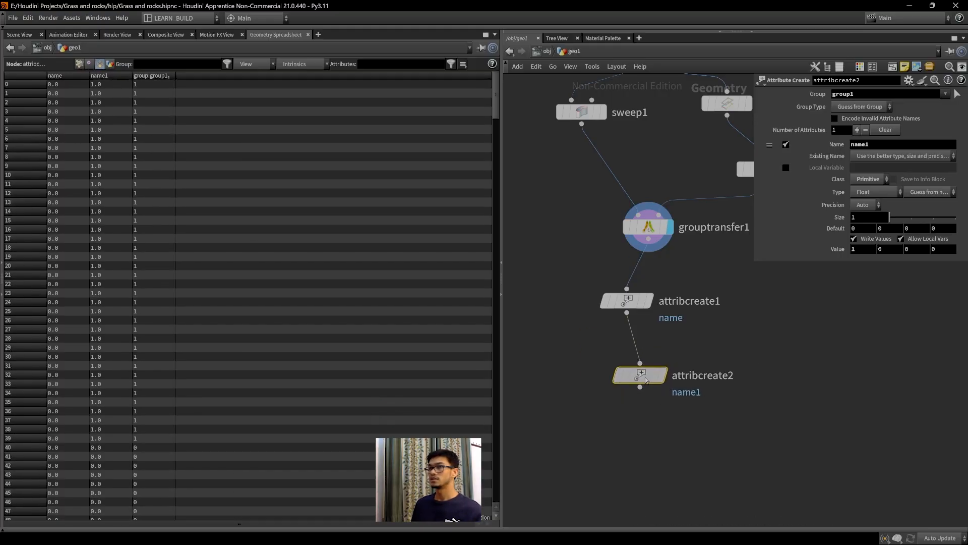
scroll(112, 285, "down", 6)
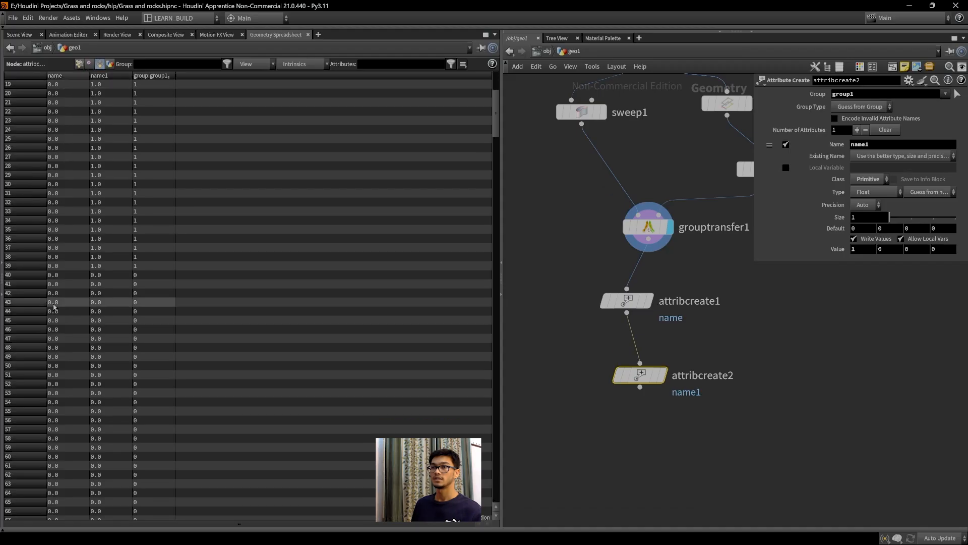
Return to the scene view and line up attribcreate1 and attribcreate2 vertically below grouptransfer1.
left_click(19, 34)
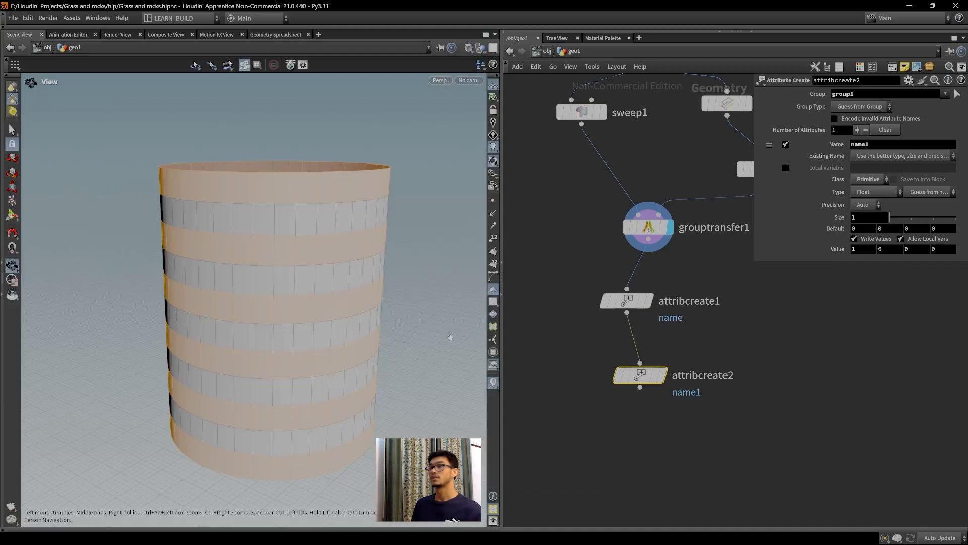
scroll(613, 276, "down", 2)
left_click_drag(613, 276, 613, 280)
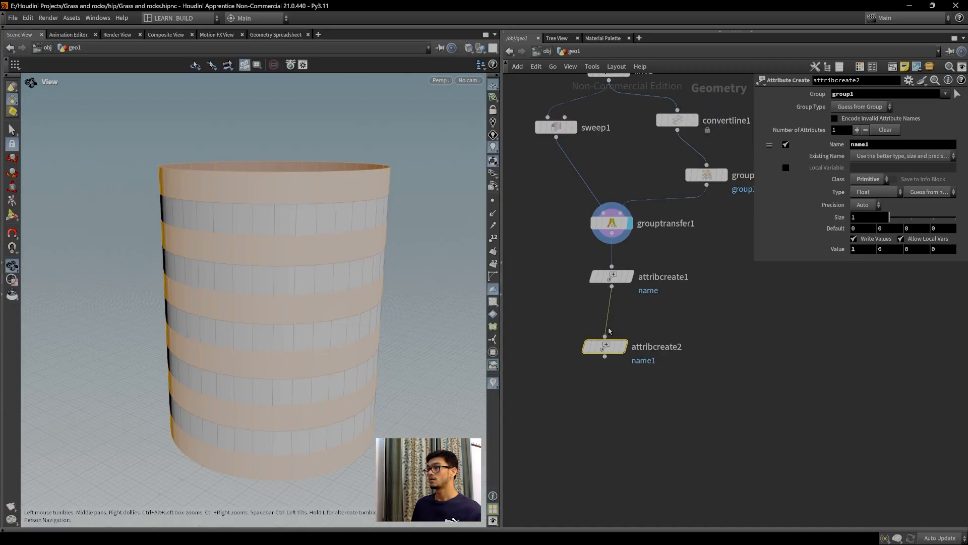
left_click_drag(606, 346, 613, 332)
middle_click_drag(649, 379, 649, 348)
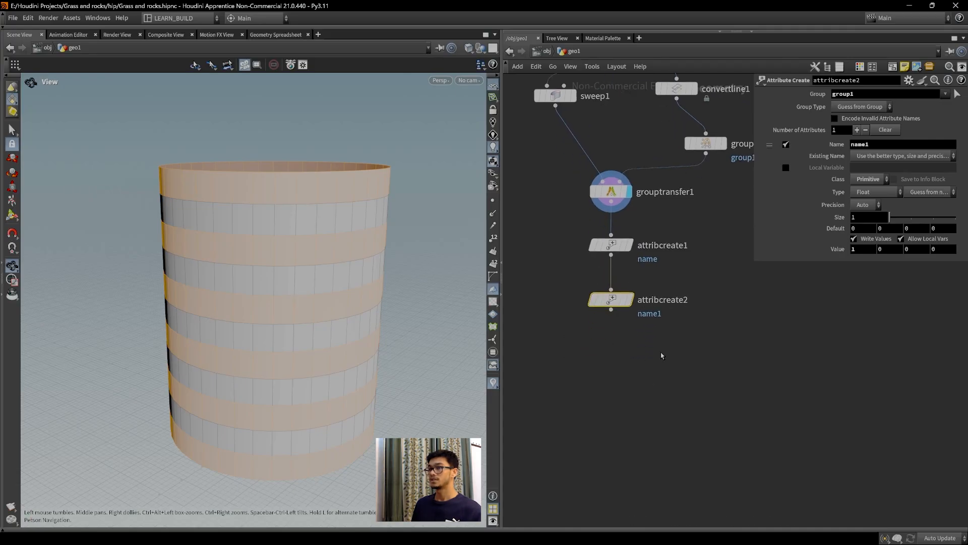
Add a Primitive Split node below attribcreate2 with attribcreate2's output wired into it.
key("Tab")
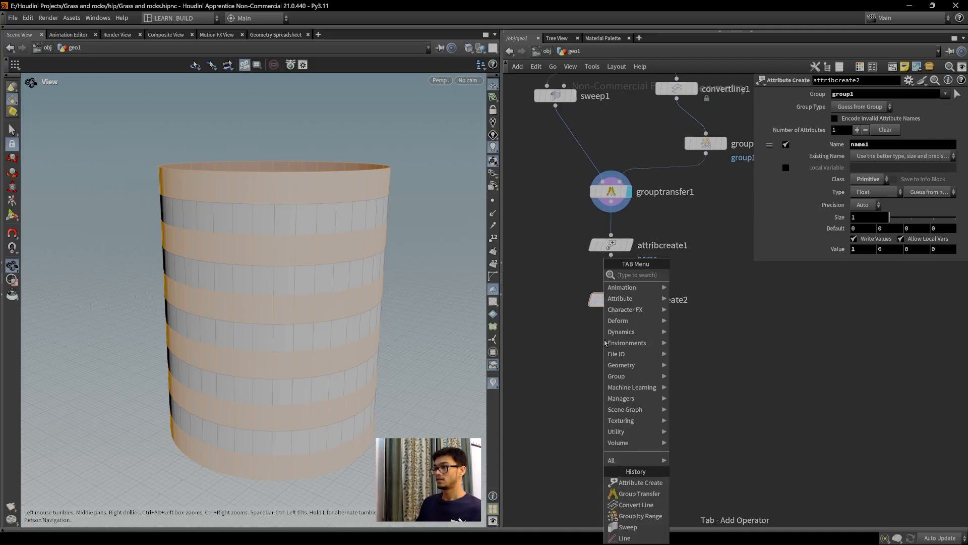
type("arrtib")
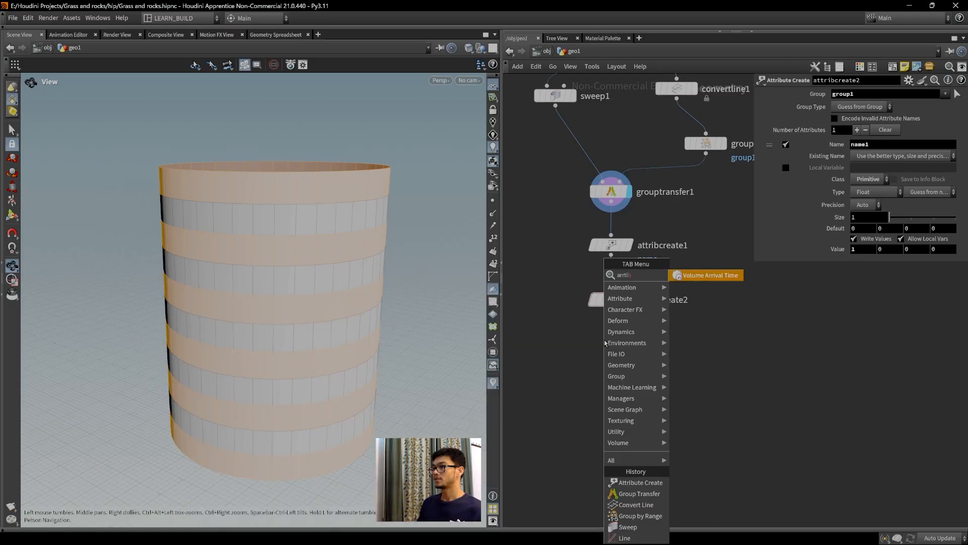
key("BackSpace")
key("BackSpace")
key("BackSpace")
type("ttributre")
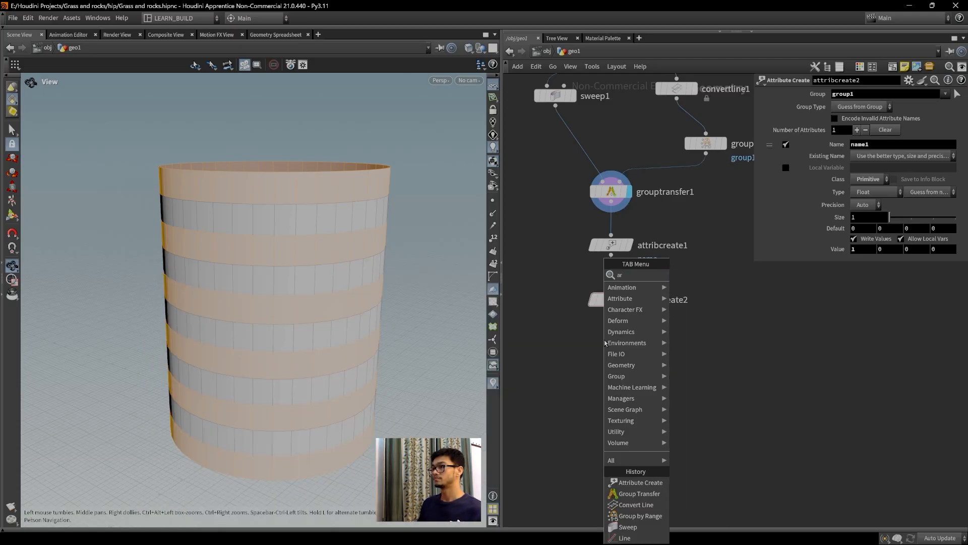
key("BackSpace")
key("BackSpace")
key("BackSpace")
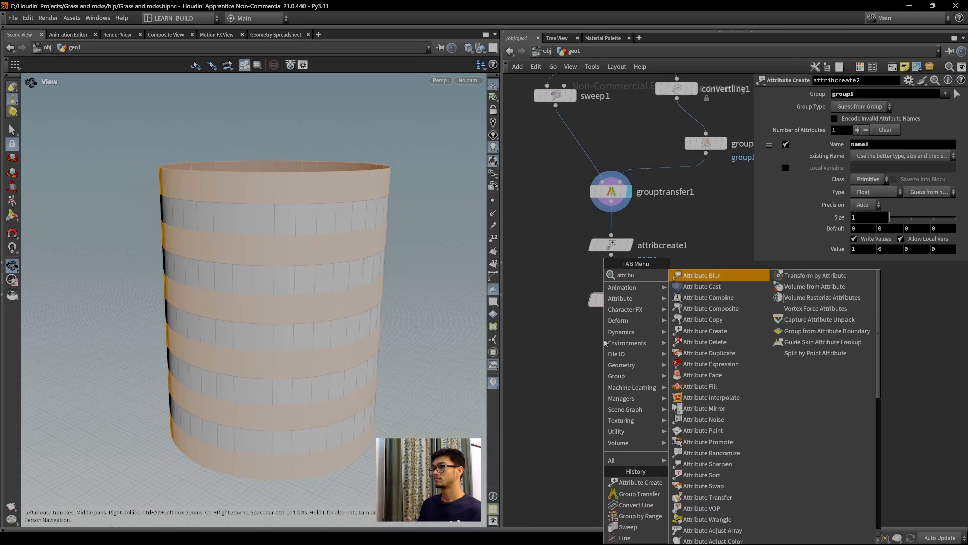
type("pr")
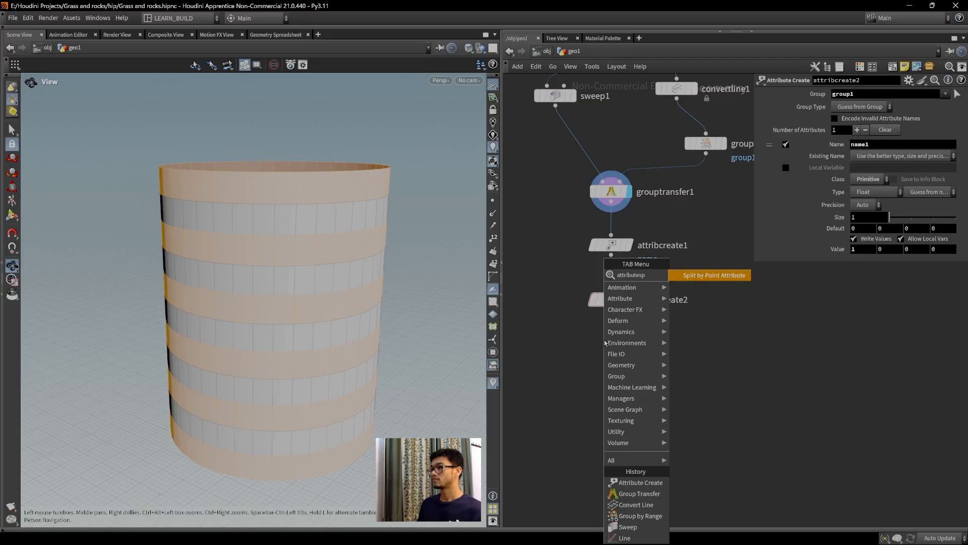
key("BackSpace")
key("BackSpace")
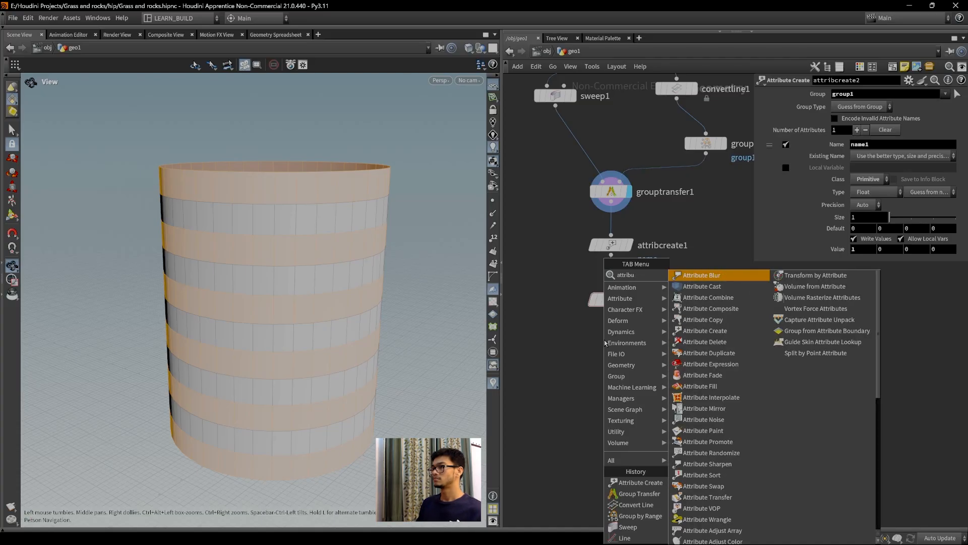
key("BackSpace")
key("BackSpace")
key("BackSpace")
key("BackSpace")
key("BackSpace")
key("BackSpace")
key("BackSpace")
type("primitivespli")
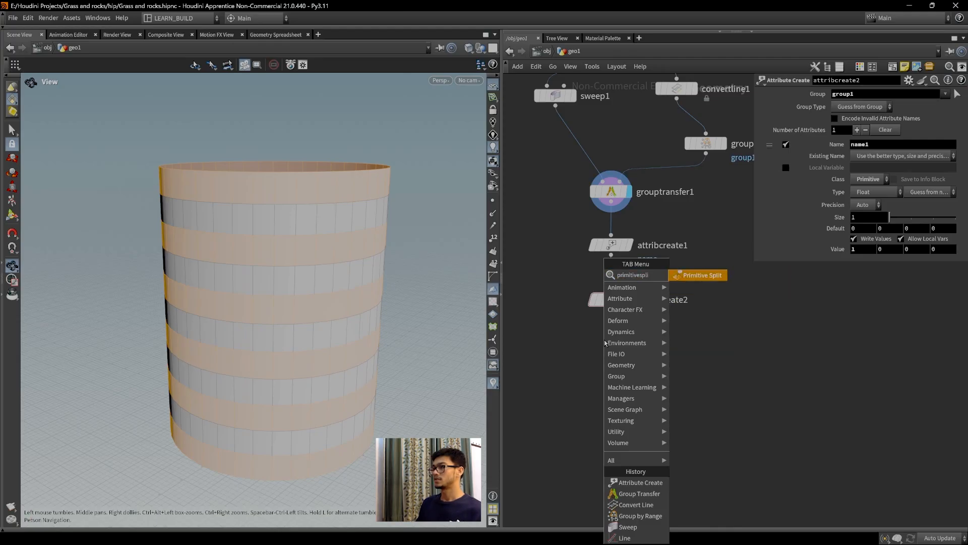
key("Return")
left_click(596, 364)
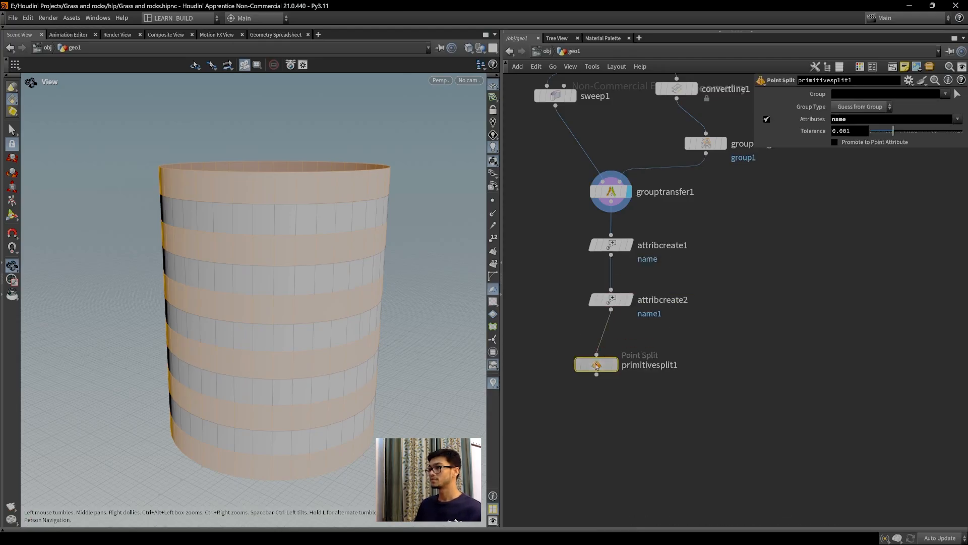
left_click_drag(596, 365, 602, 370)
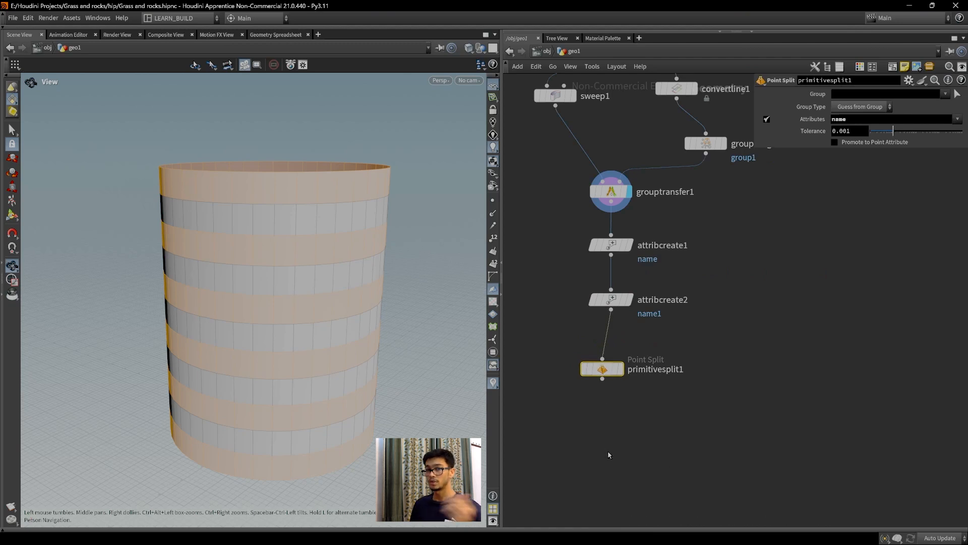
Display the primitivesplit1 node's result in the viewport and shift the node slightly in the network.
scroll(650, 401, "up", 1)
middle_click_drag(629, 459, 642, 393)
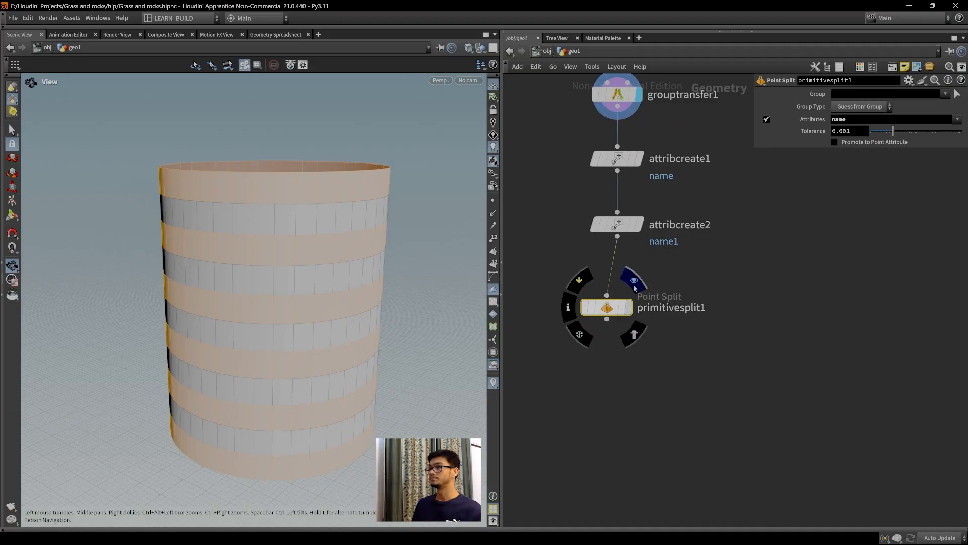
left_click(625, 309)
left_click_drag(624, 311, 625, 318)
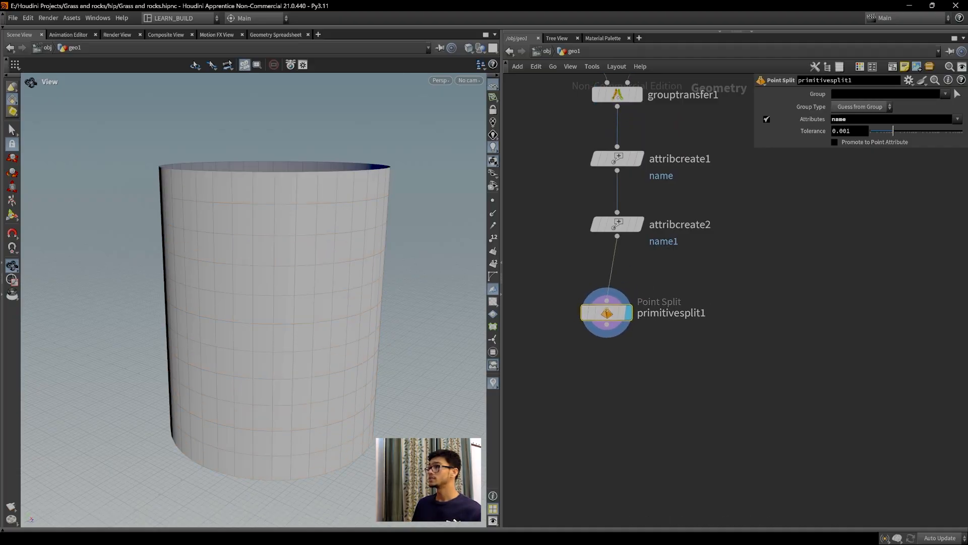
Add an Exploded View node, wire primitivesplit1's output into it and display its result in the viewport.
middle_click_drag(693, 364, 701, 324)
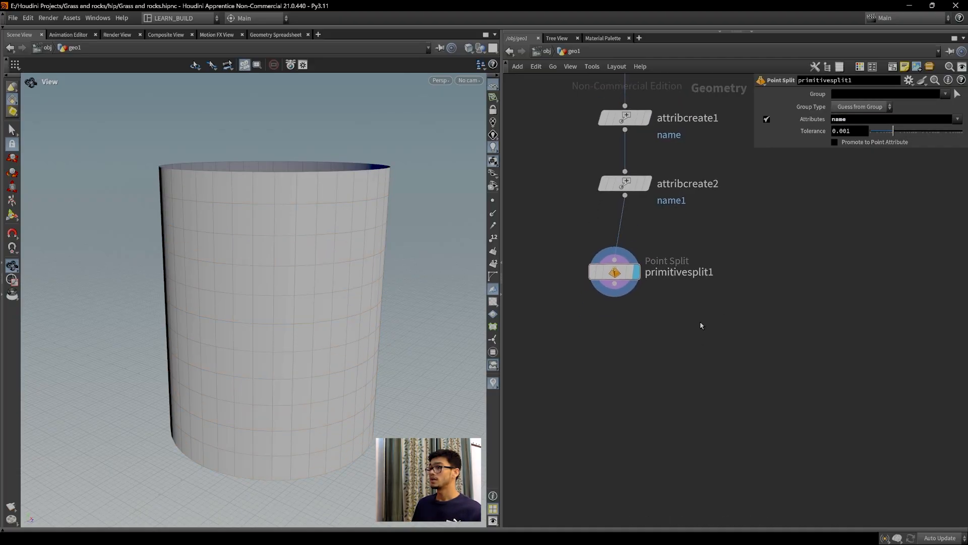
key("Tab")
type("explod")
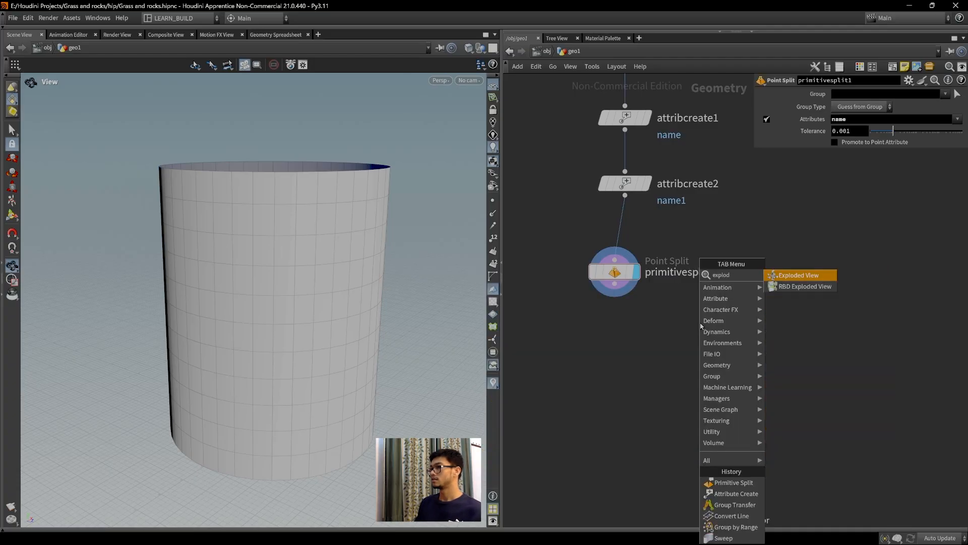
key("Return")
left_click(732, 348)
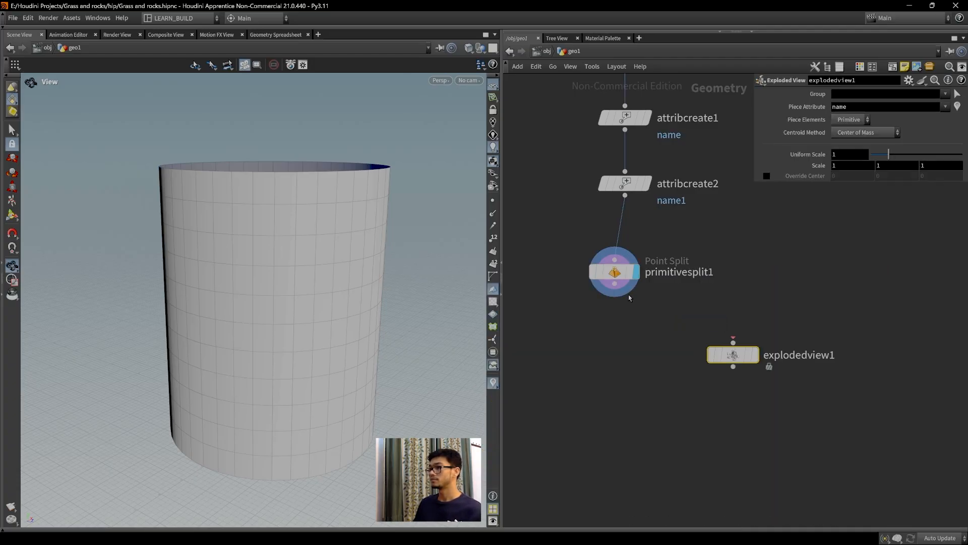
left_click(733, 339)
left_click(756, 355)
middle_click_drag(653, 366, 661, 346)
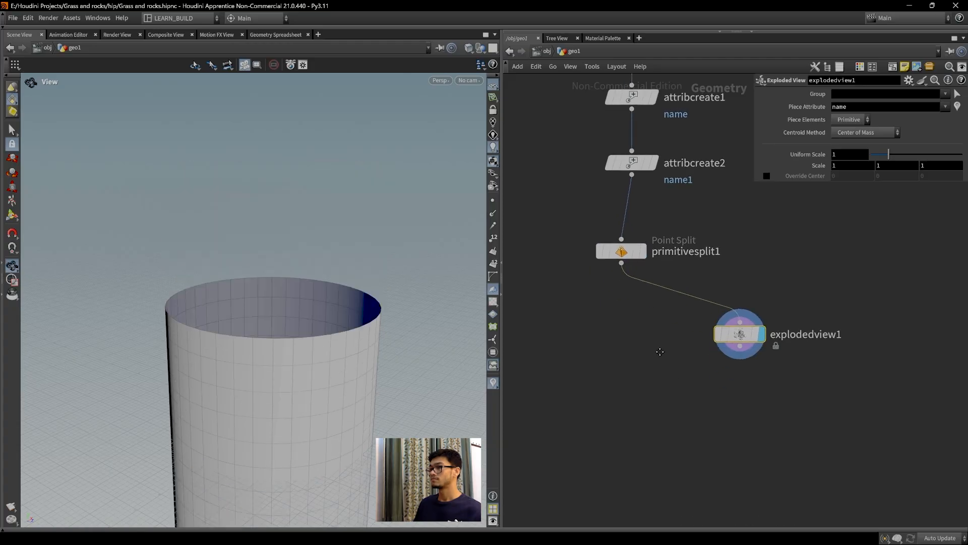
Set the Exploded View node's piece elements to Point.
left_click(632, 255)
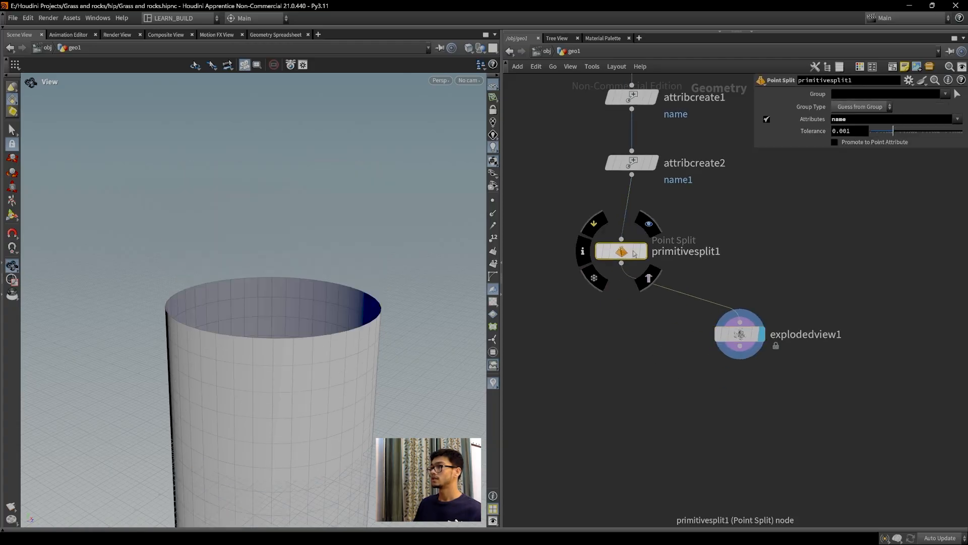
left_click(742, 336)
left_click(852, 120)
left_click(850, 142)
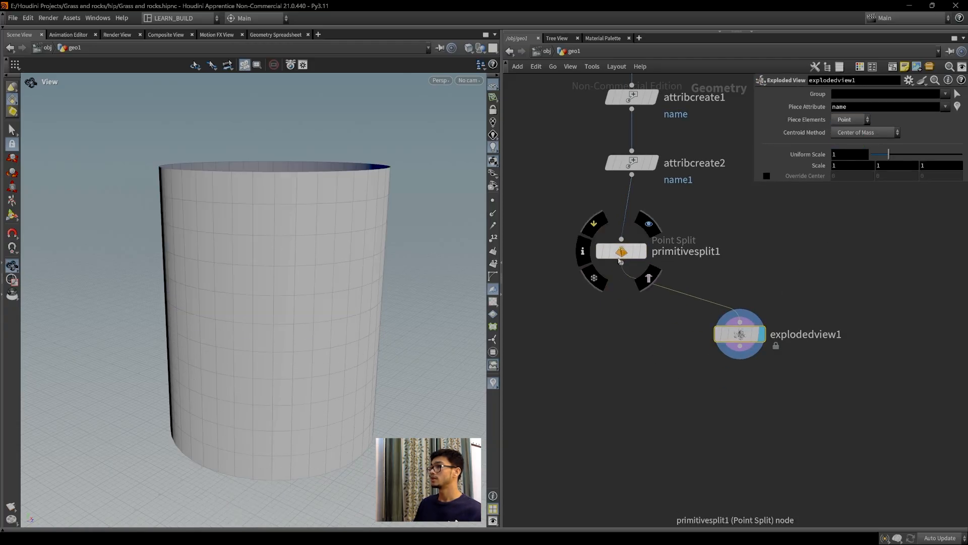
Set primitivesplit1's split attribute to name1 and examine the exploded bands in the viewport.
left_click(631, 253)
left_click(860, 121)
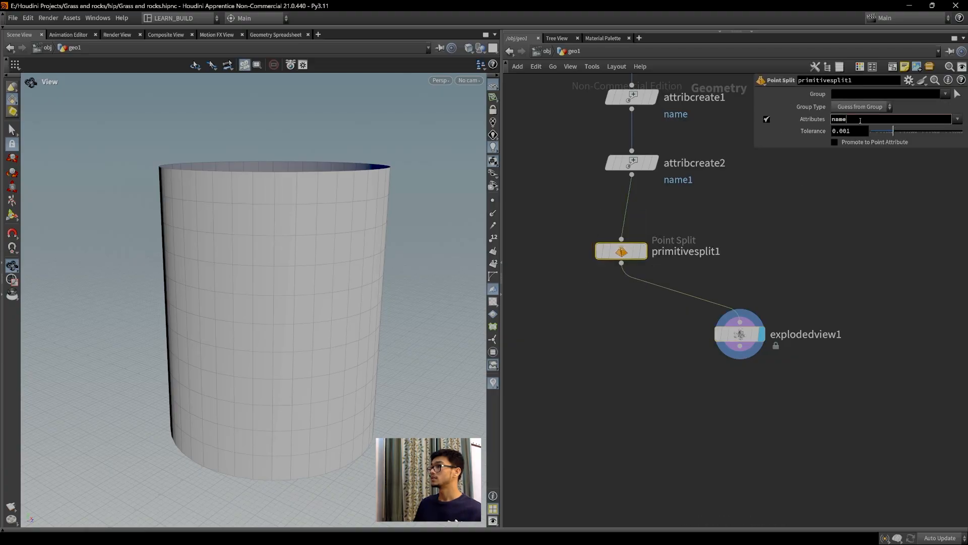
key("Return")
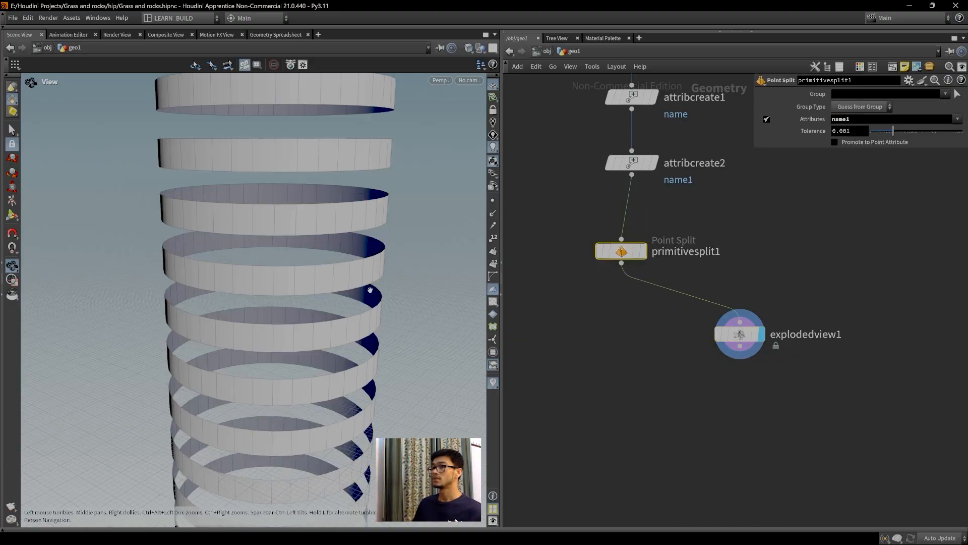
scroll(372, 292, "down", 3)
left_click_drag(372, 285, 370, 303)
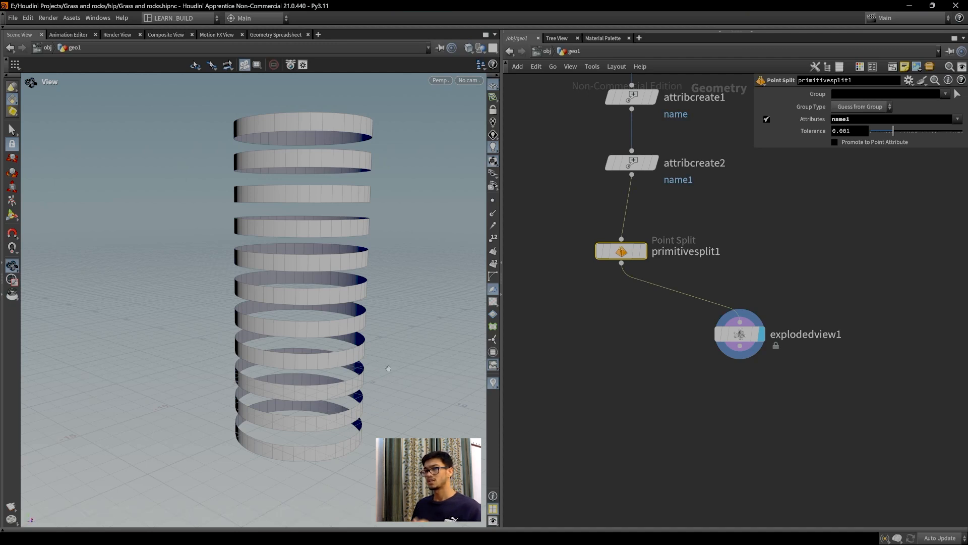
scroll(395, 362, "down", 2)
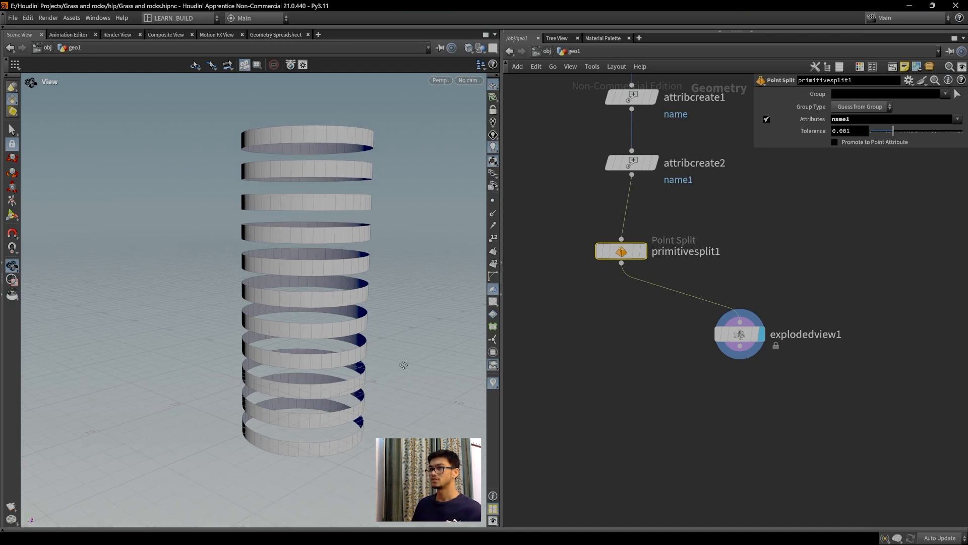
Display primitivesplit1's result in the viewport instead of the exploded view, nudging explodedview1 slightly in the network.
middle_click_drag(638, 361, 683, 388)
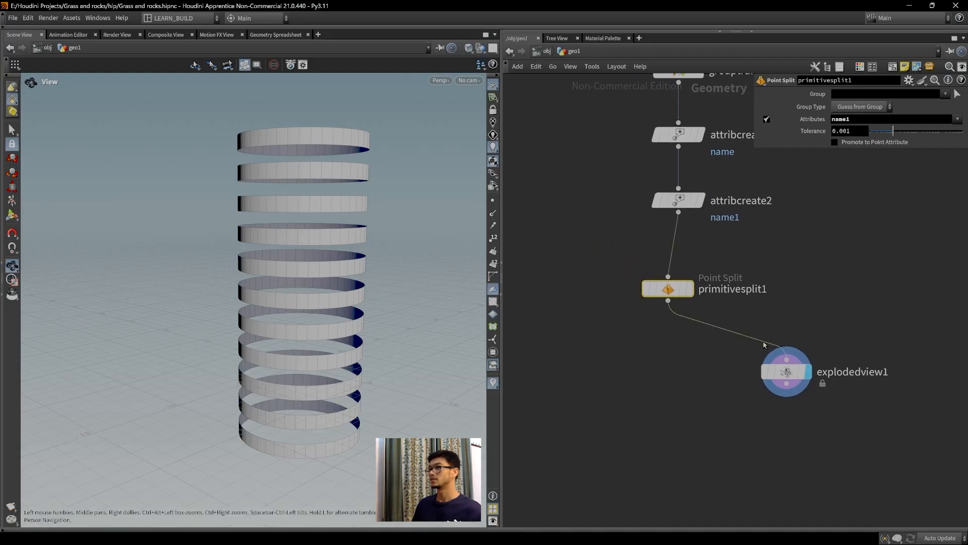
left_click(790, 373)
scroll(583, 341, "up", 4)
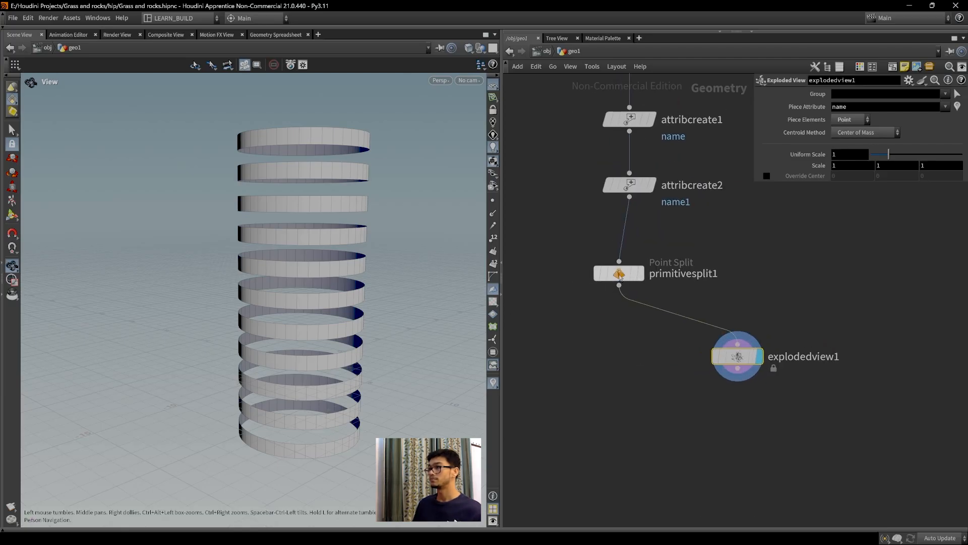
left_click(644, 246)
middle_click_drag(608, 368, 620, 343)
left_click(616, 354)
mouse_move(756, 334)
left_click_drag(755, 333, 755, 324)
middle_click_drag(644, 340, 667, 321)
middle_click_drag(647, 285, 673, 331)
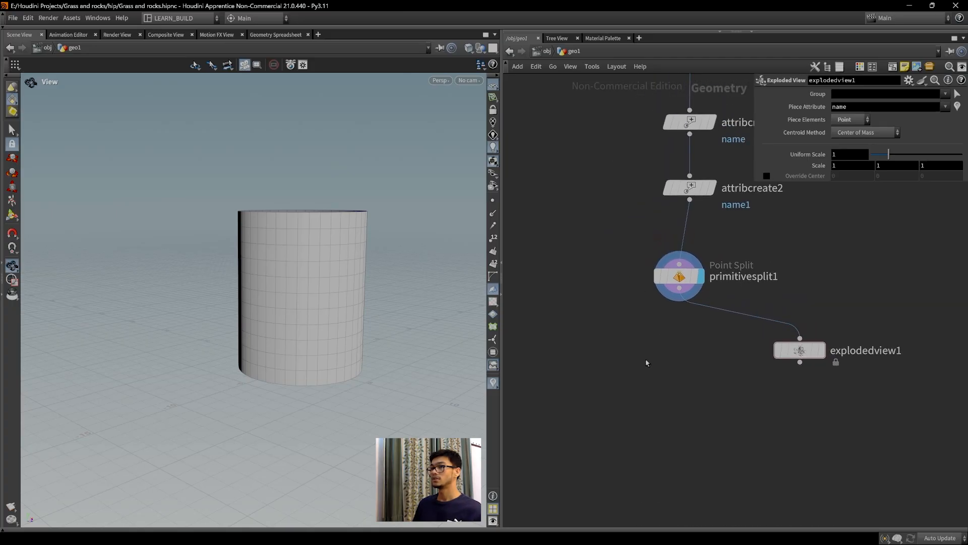
Add a Transform node below primitivesplit1 with primitivesplit1's output wired into it.
middle_click_drag(637, 360, 676, 363)
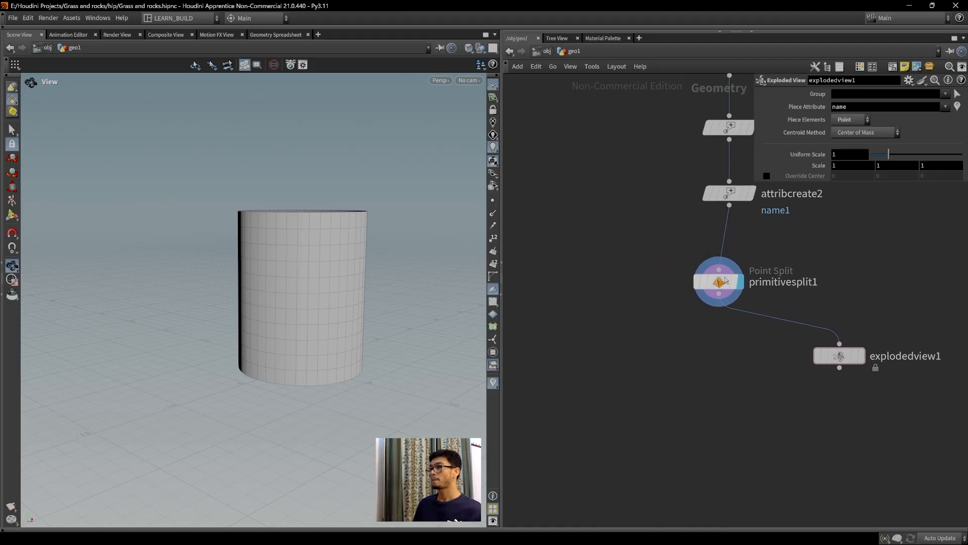
key("Tab")
type("transfr")
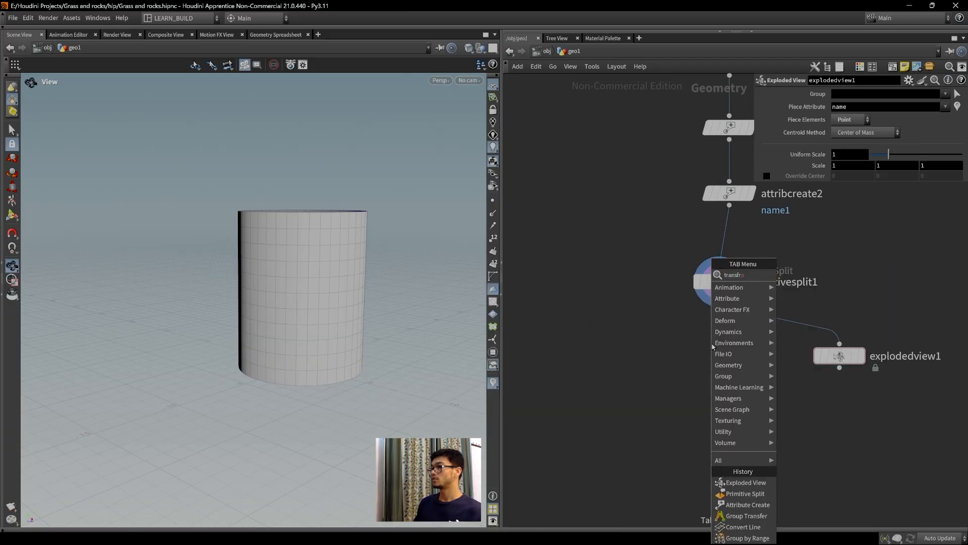
key("BackSpace")
type("o")
key("Return")
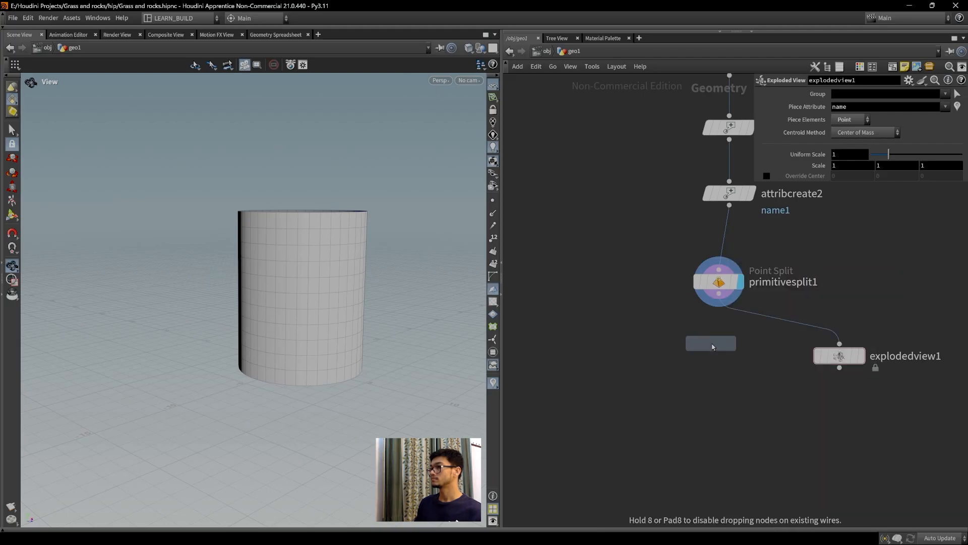
left_click(709, 382)
middle_click_drag(729, 389, 658, 382)
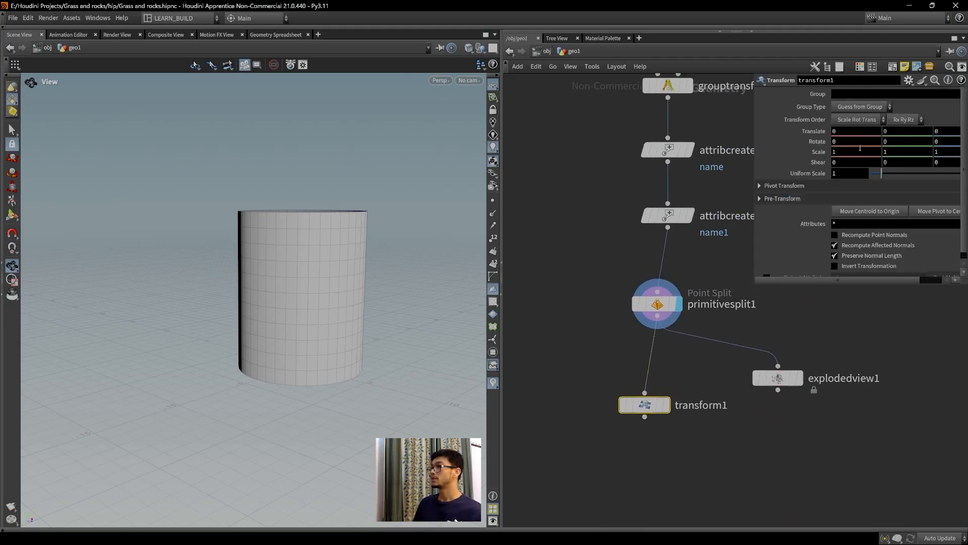
Widen the parameter area and restrict transform1 to the group group1.
left_click_drag(753, 264, 705, 264)
left_click(945, 94)
left_click(934, 103)
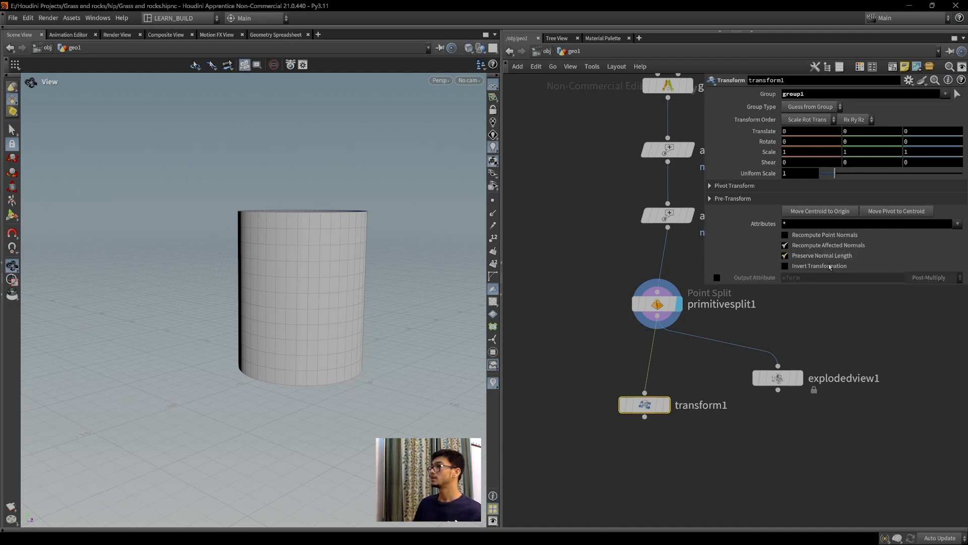
Display transform1 in the viewport and set its Y rotation to 13.18 to offset alternate bands into a brick pattern.
middle_click_drag(641, 408, 653, 386)
middle_click_drag(855, 153, 854, 159)
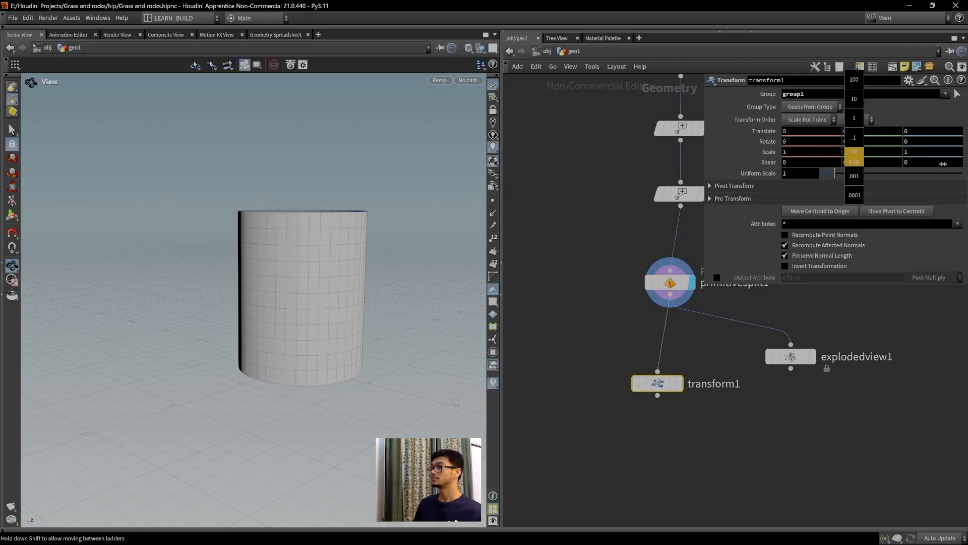
left_click(691, 357)
middle_click_drag(856, 149, 908, 120)
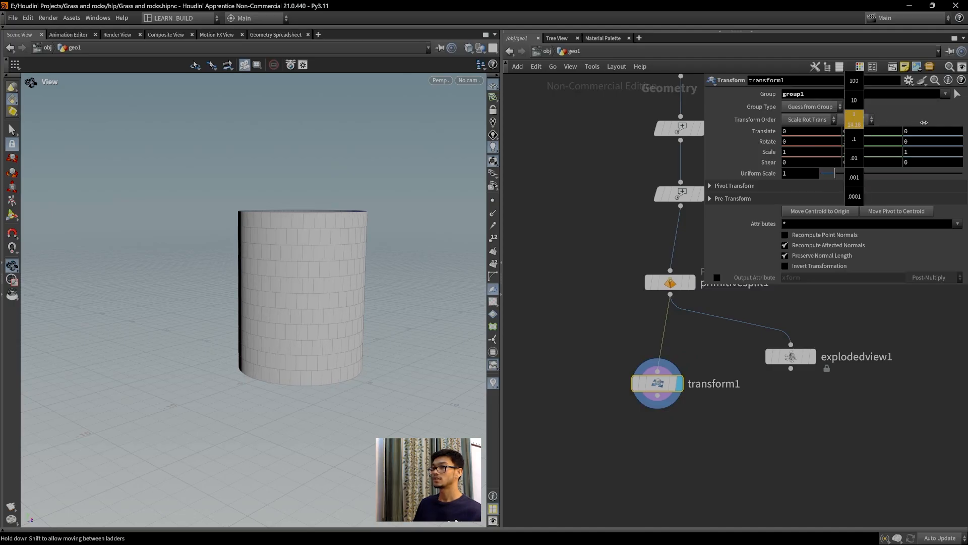
middle_click_drag(923, 124, 922, 123)
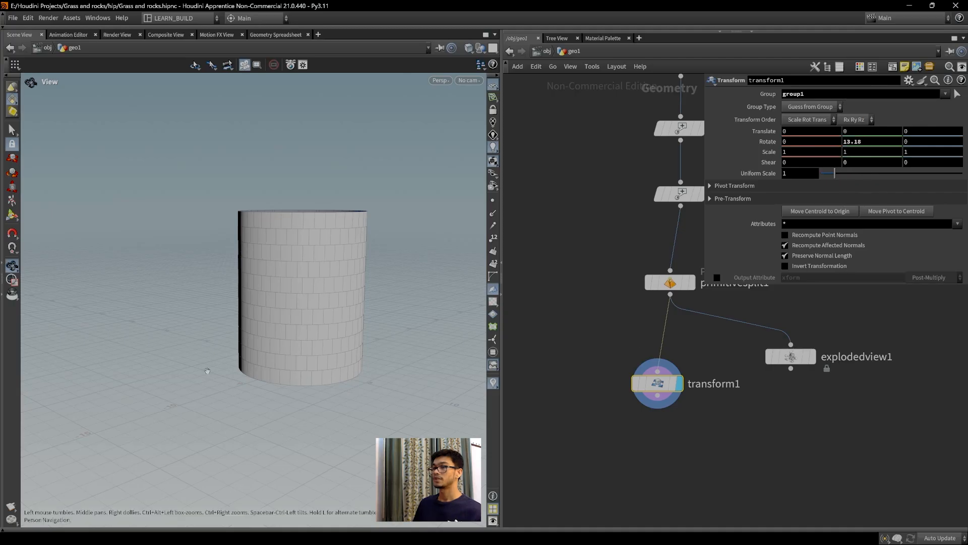
scroll(303, 352, "up", 3)
middle_click_drag(302, 352, 285, 330)
Add a PolyExtrude node below transform1 with transform1's output wired into it.
middle_click_drag(671, 465, 628, 417)
key("Tab")
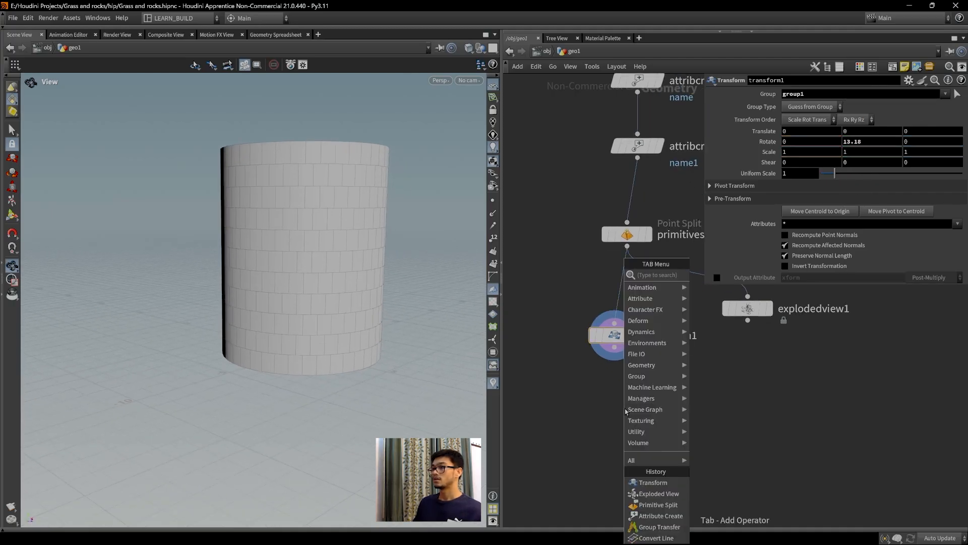
type("polyex")
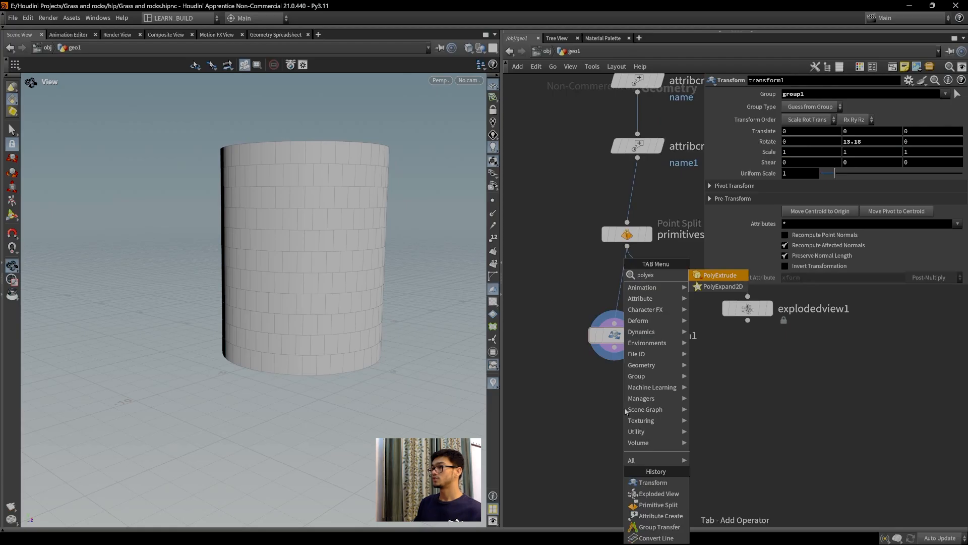
key("Return")
left_click(620, 417)
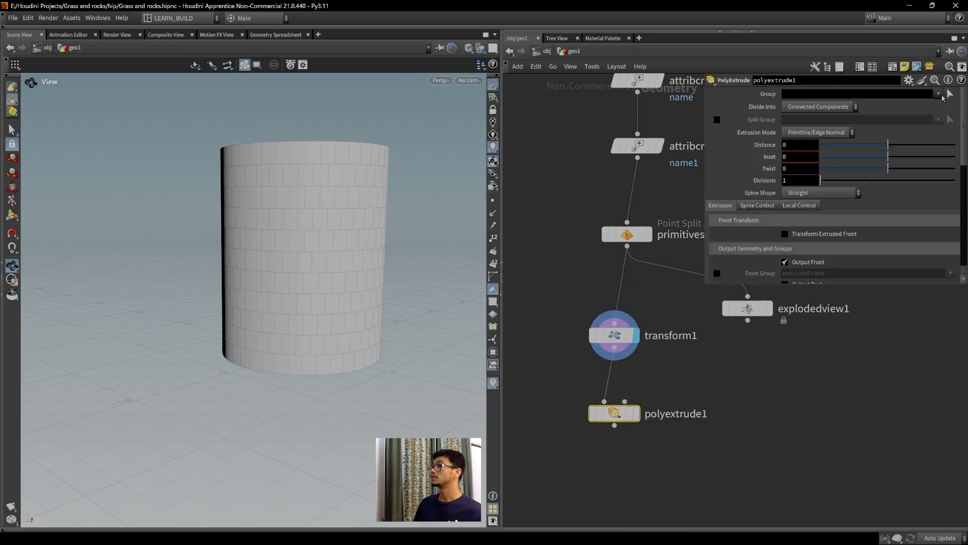
Set polyextrude1 to extrude individual elements by a distance of 0.159 and display it in the viewport.
left_click(840, 107)
left_click(826, 121)
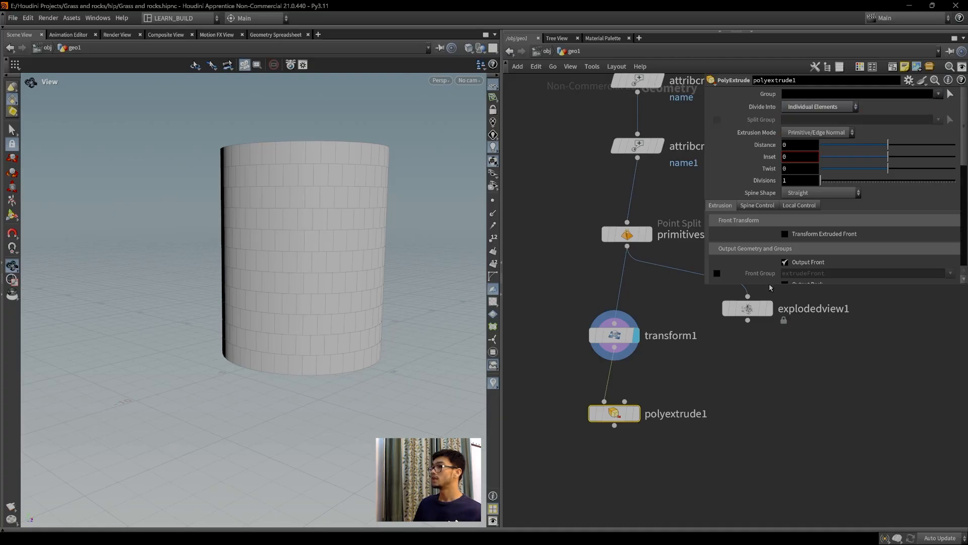
left_click_drag(896, 149, 898, 149)
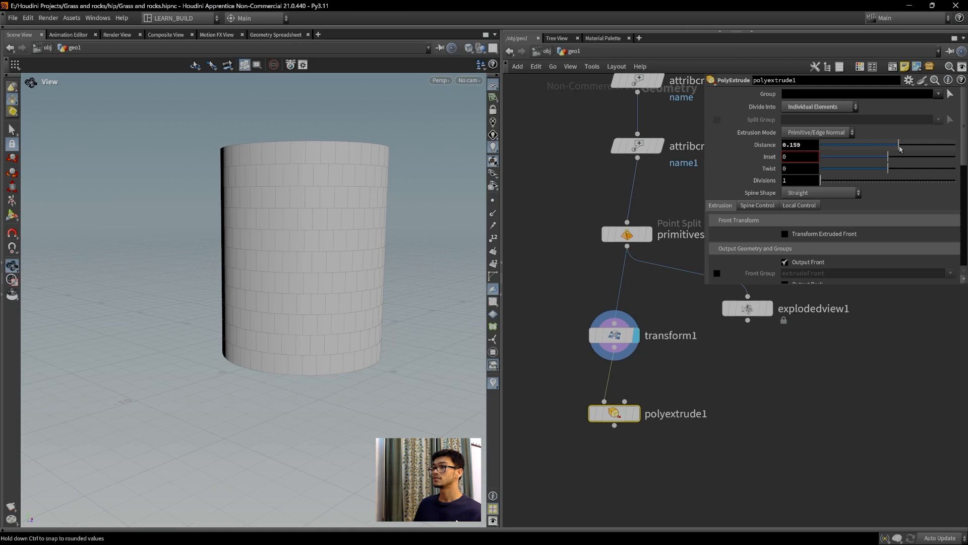
left_click(636, 413)
Inspect the extruded tower from above and enable Output Back on polyextrude1.
scroll(327, 226, "up", 2)
left_click_drag(327, 226, 327, 268)
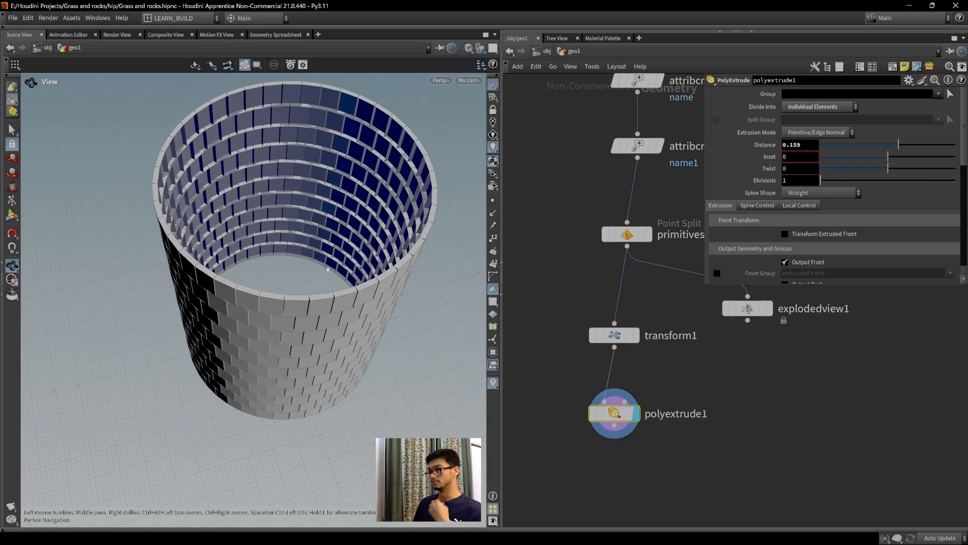
scroll(888, 236, "down", 4)
left_click(795, 235)
Examine the thickened brick wall of the tower from inside, above and the side.
scroll(337, 227, "up", 1)
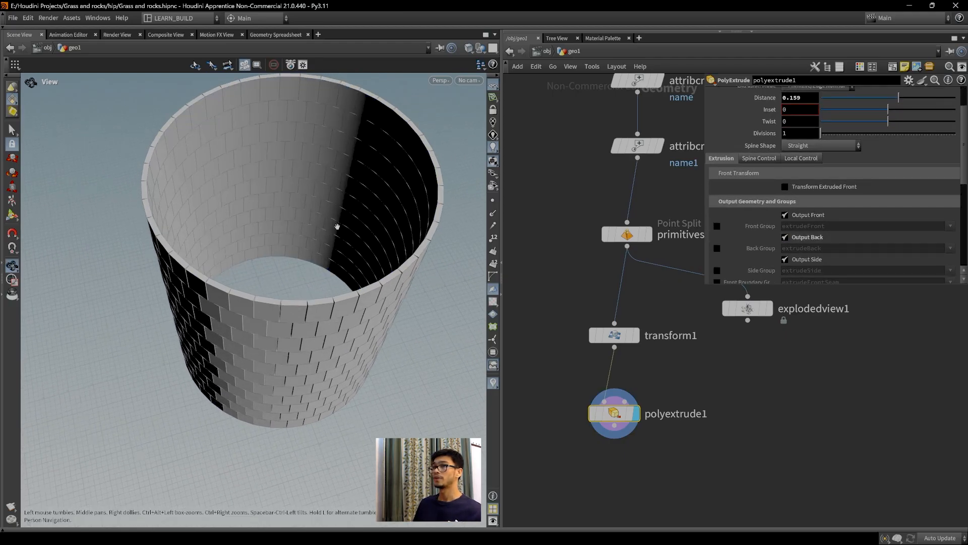
left_click_drag(337, 226, 229, 117)
middle_click_drag(248, 186, 283, 247)
left_click_drag(283, 247, 285, 304)
scroll(286, 304, "down", 1)
middle_click_drag(286, 305, 272, 327)
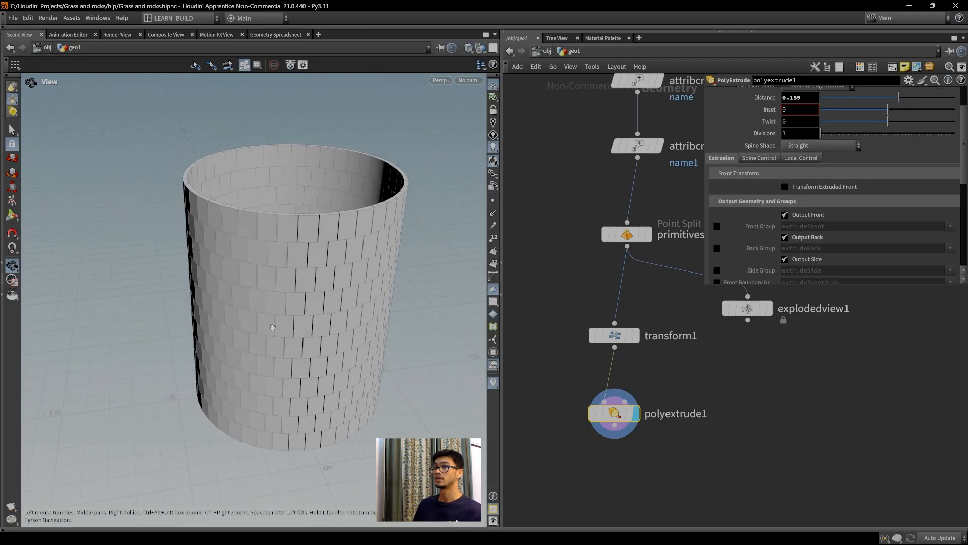
left_click_drag(278, 309, 290, 279)
middle_click_drag(290, 279, 309, 271)
left_click_drag(332, 296, 333, 325)
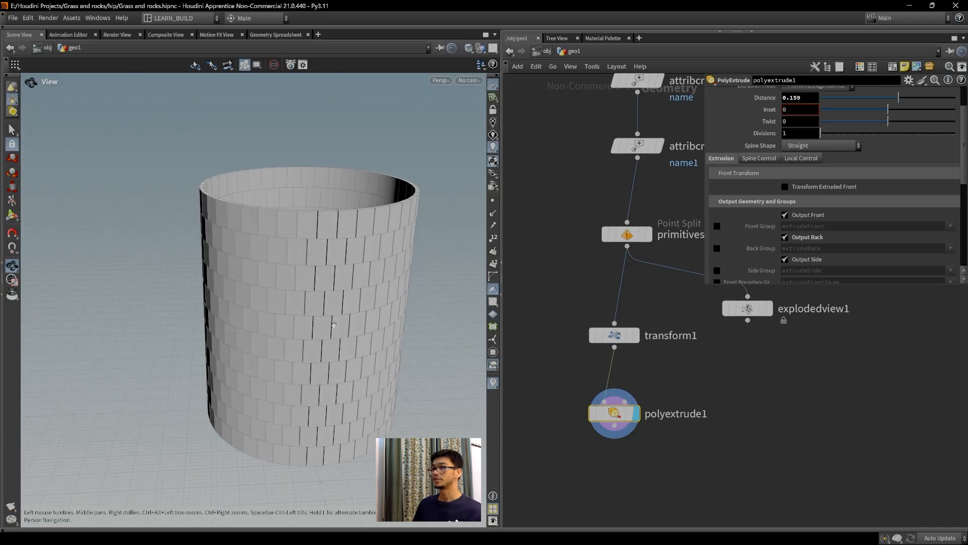
middle_click_drag(333, 325, 327, 306)
scroll(327, 305, "down", 2)
scroll(328, 305, "down", 1)
left_click_drag(328, 305, 326, 316)
Select the sweep1 node and enable Apply Scale Along Curve for the round tube.
middle_click_drag(591, 237, 586, 366)
scroll(590, 276, "down", 5)
scroll(590, 291, "up", 4)
middle_click_drag(589, 291, 597, 364)
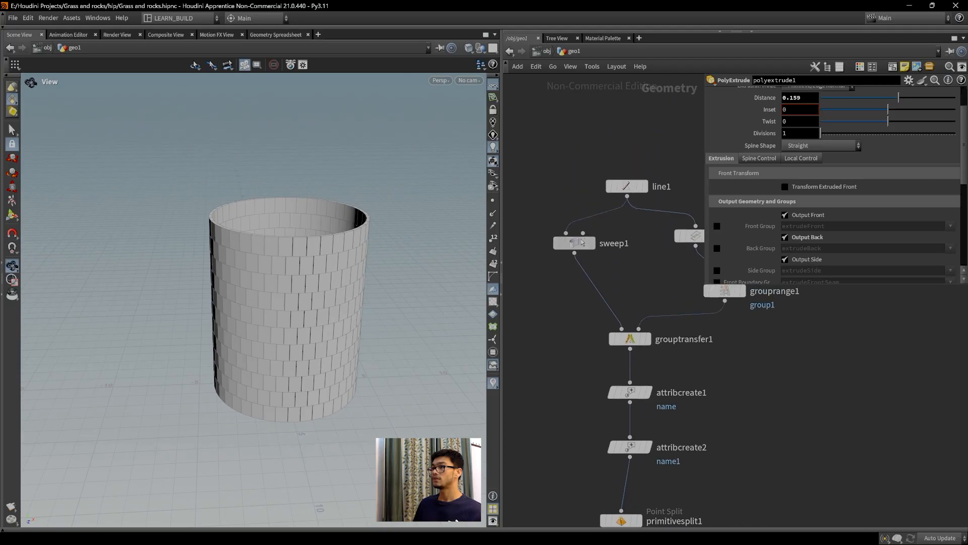
left_click(581, 243)
left_click_drag(341, 373, 337, 319)
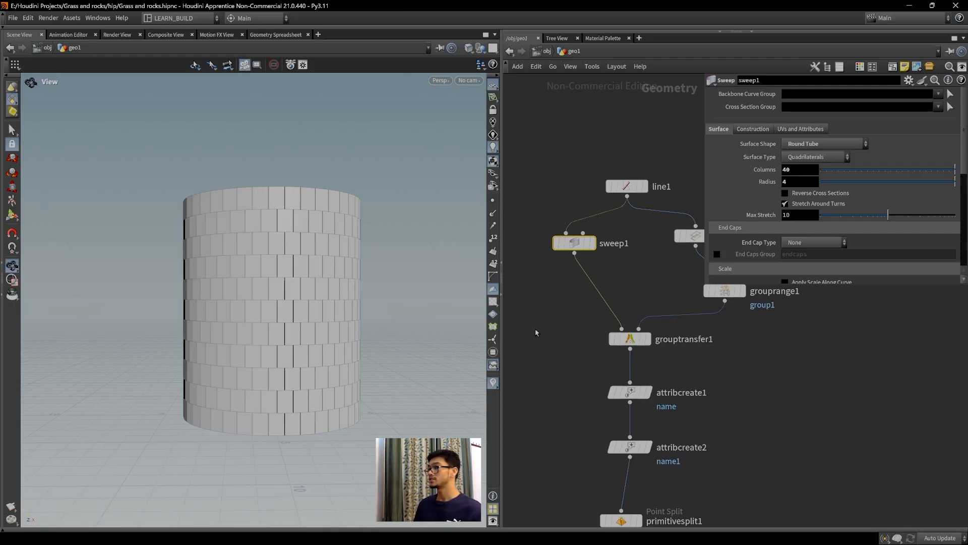
scroll(818, 227, "down", 5)
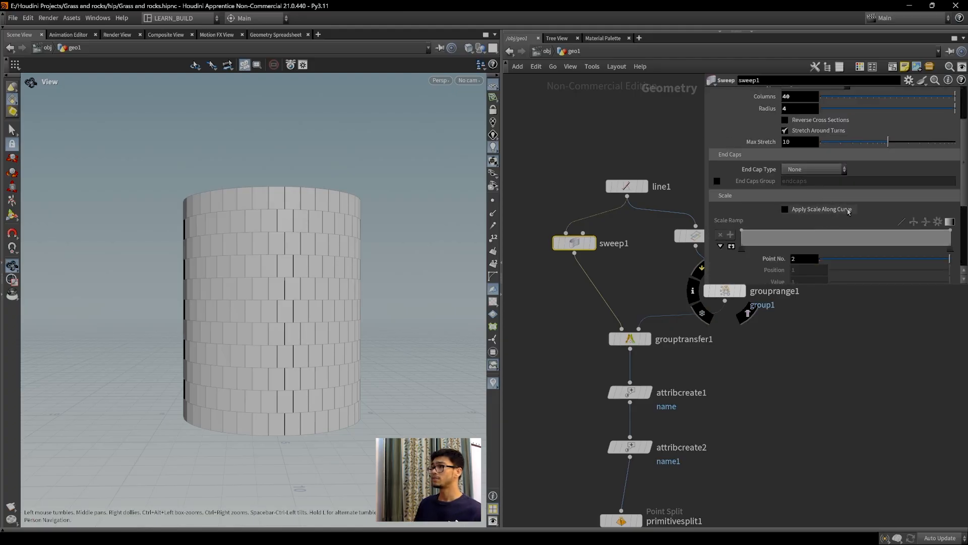
left_click(785, 209)
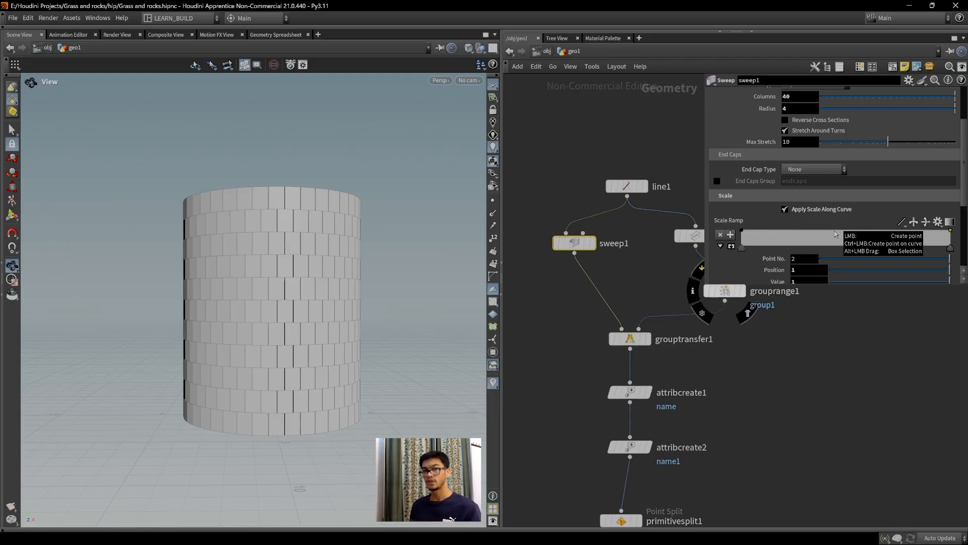
scroll(836, 235, "down", 2)
scroll(827, 244, "up", 2)
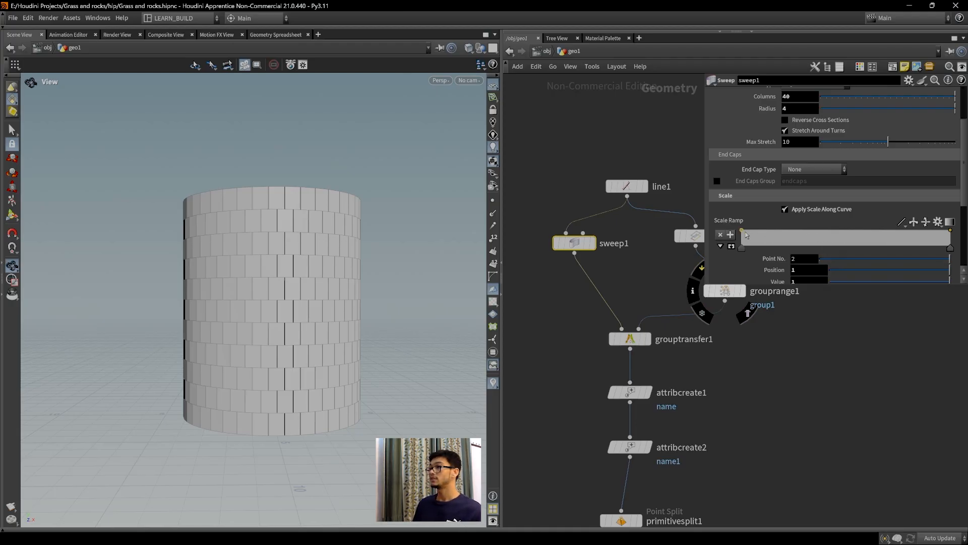
Add a middle point to sweep1's scale ramp at about position 0.774 and value 0.475 to pinch the tower near the top.
scroll(835, 255, "down", 2)
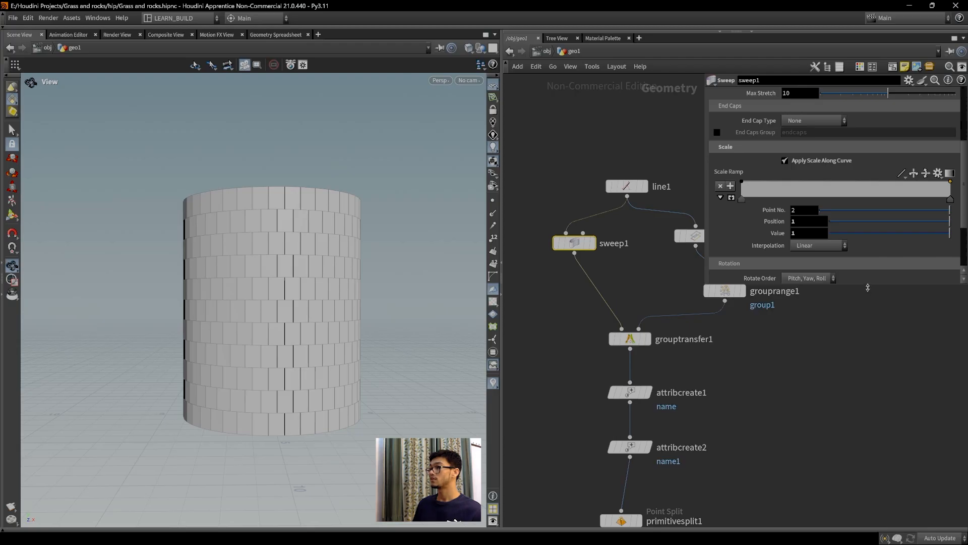
left_click_drag(868, 287, 868, 394)
left_click_drag(741, 246, 742, 246)
left_click_drag(854, 254, 904, 257)
scroll(374, 248, "down", 1)
left_click_drag(375, 248, 360, 261)
Set the interpolation of the first and middle points of sweep1's scale ramp to B-Spline.
left_click(742, 264)
left_click(818, 310)
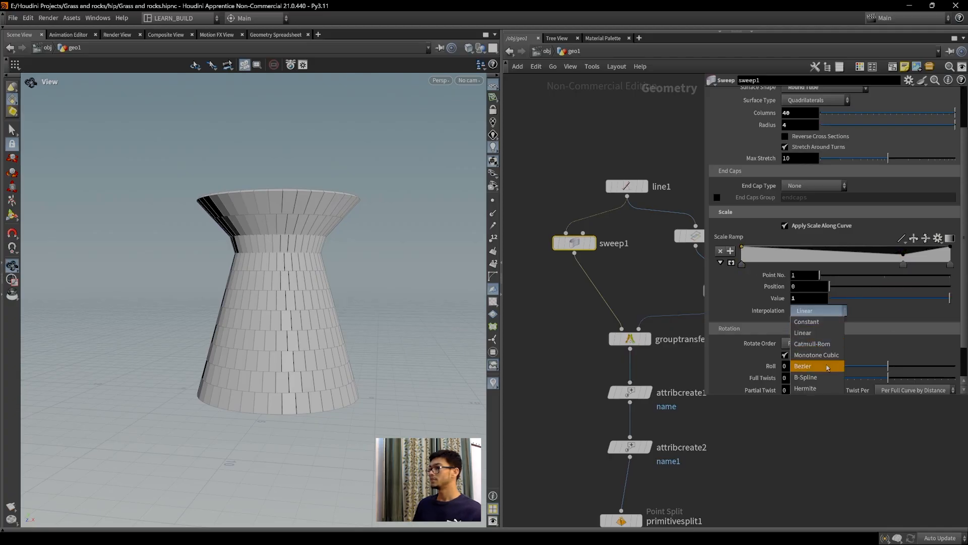
left_click(817, 377)
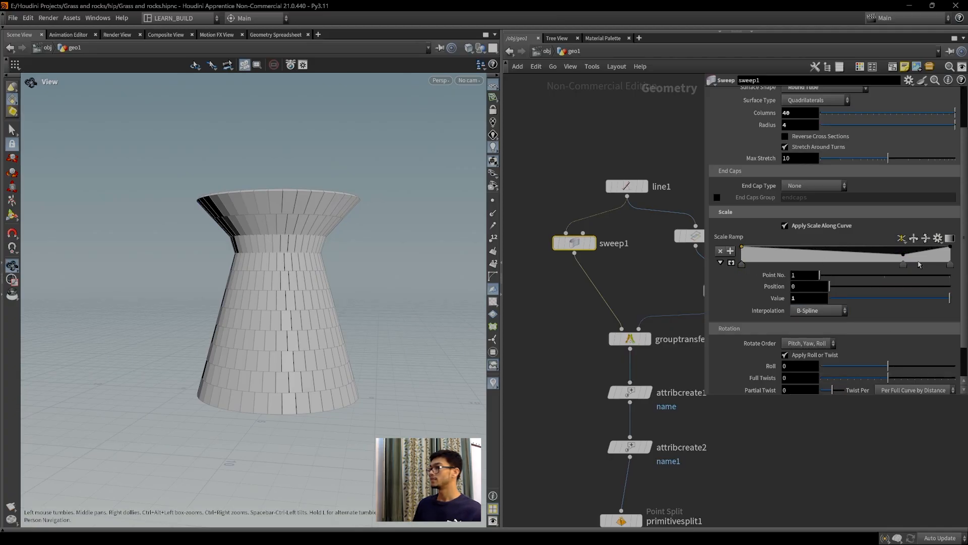
left_click(903, 263)
key("ctrl+z")
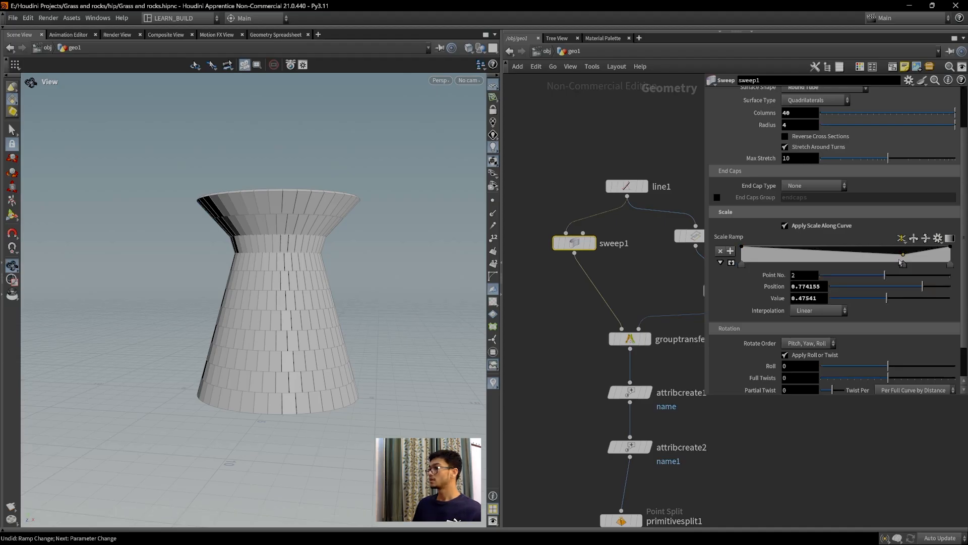
left_click(818, 310)
left_click(818, 380)
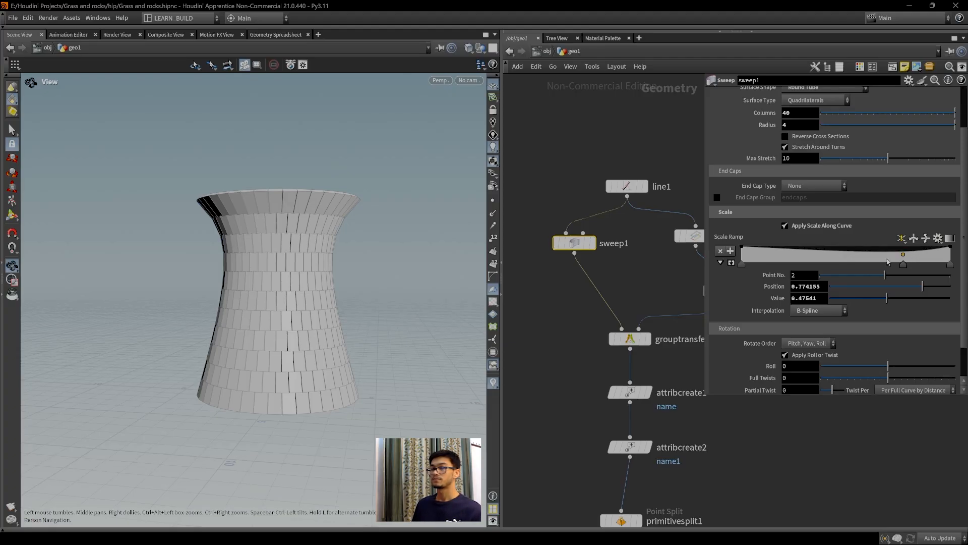
Compare the tower's profile with the middle scale ramp point set to Linear and back to B-Spline.
left_click(831, 311)
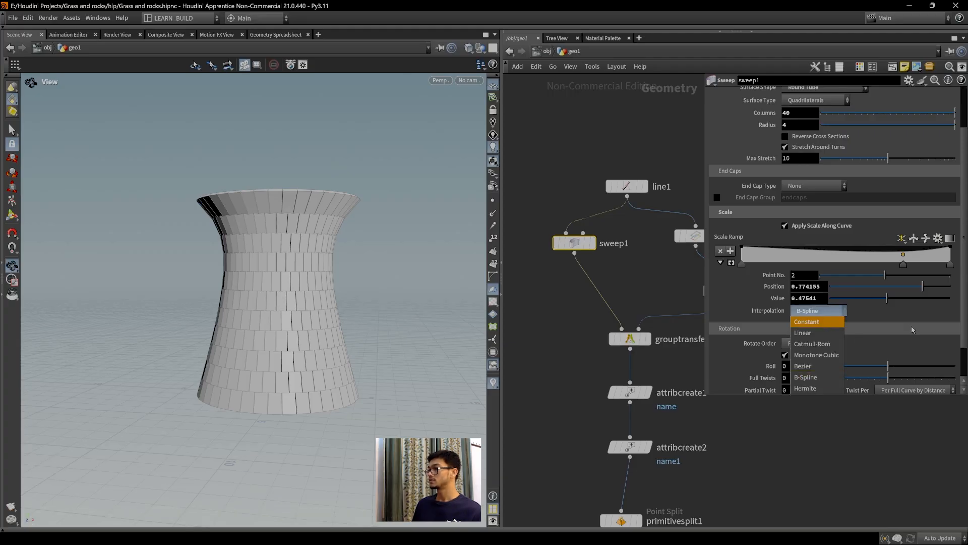
left_click(806, 333)
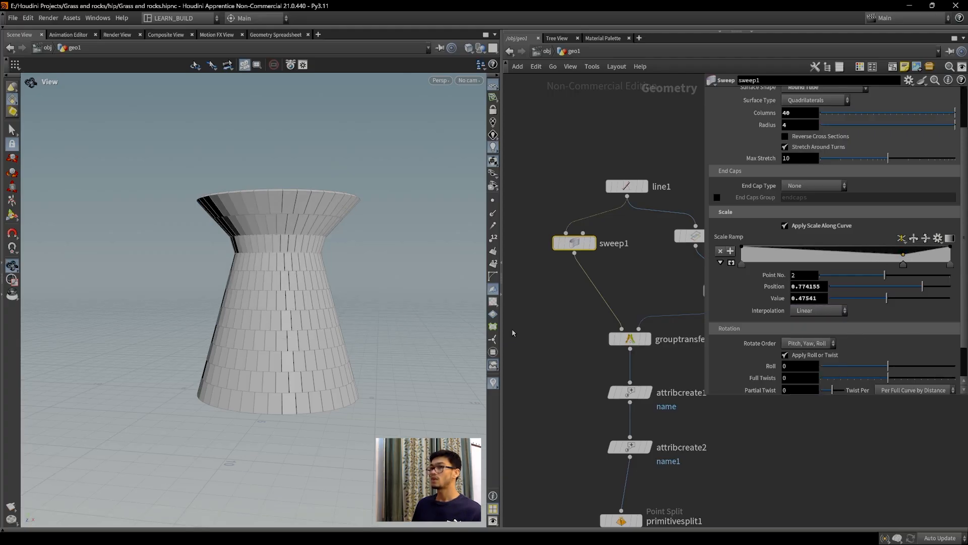
scroll(315, 242, "up", 1)
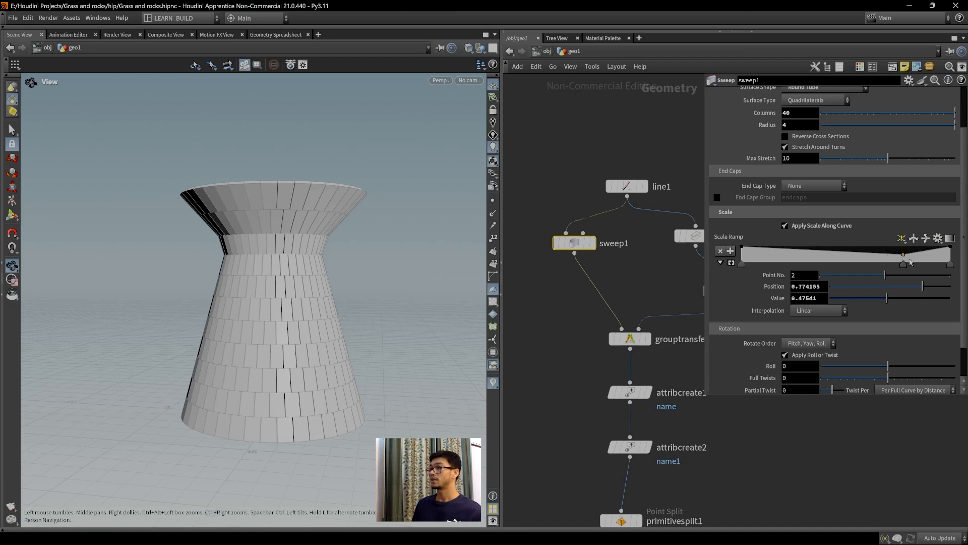
left_click(824, 312)
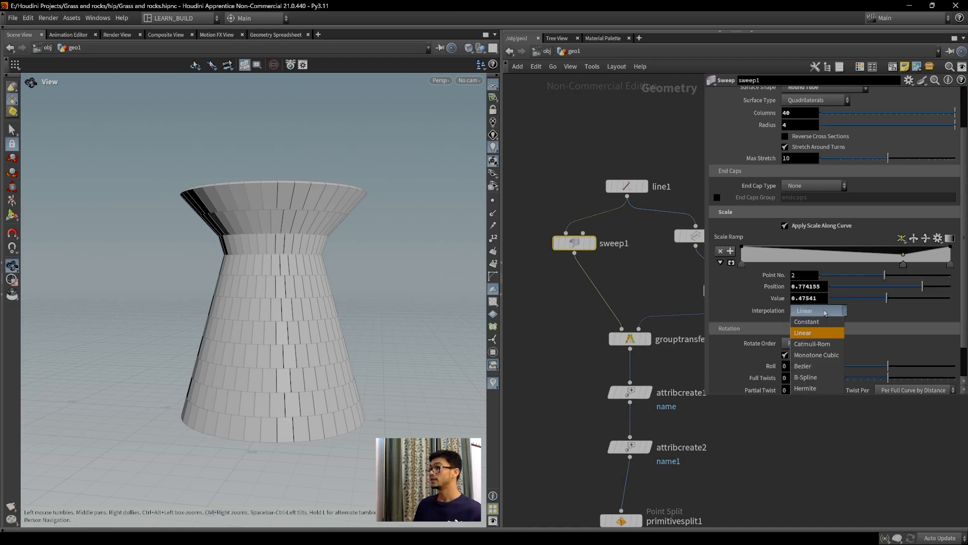
left_click(826, 378)
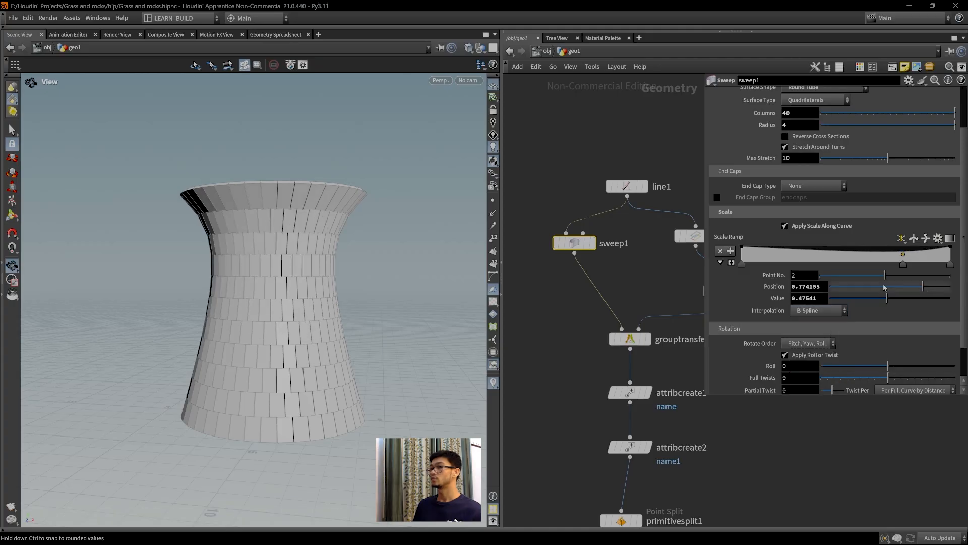
left_click_drag(404, 295, 334, 246)
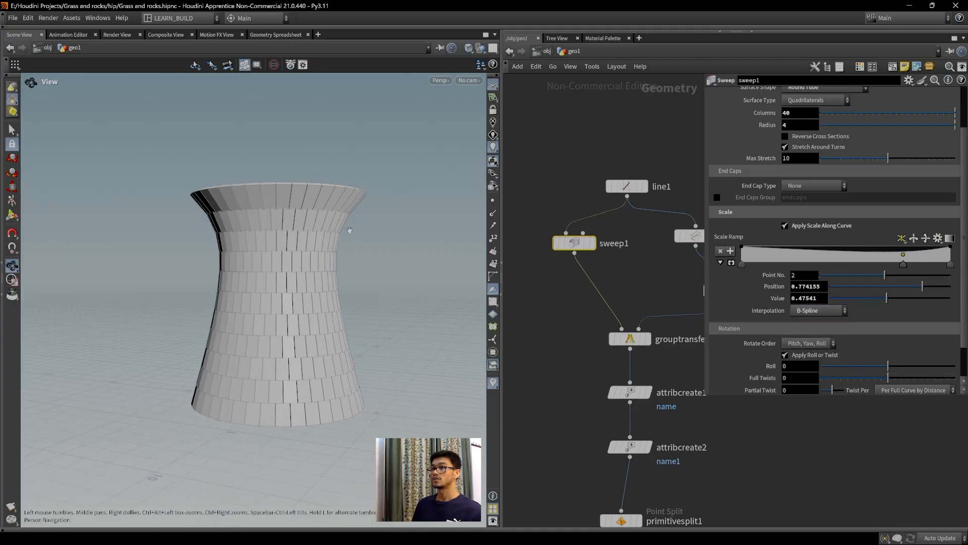
left_click_drag(369, 275, 376, 300)
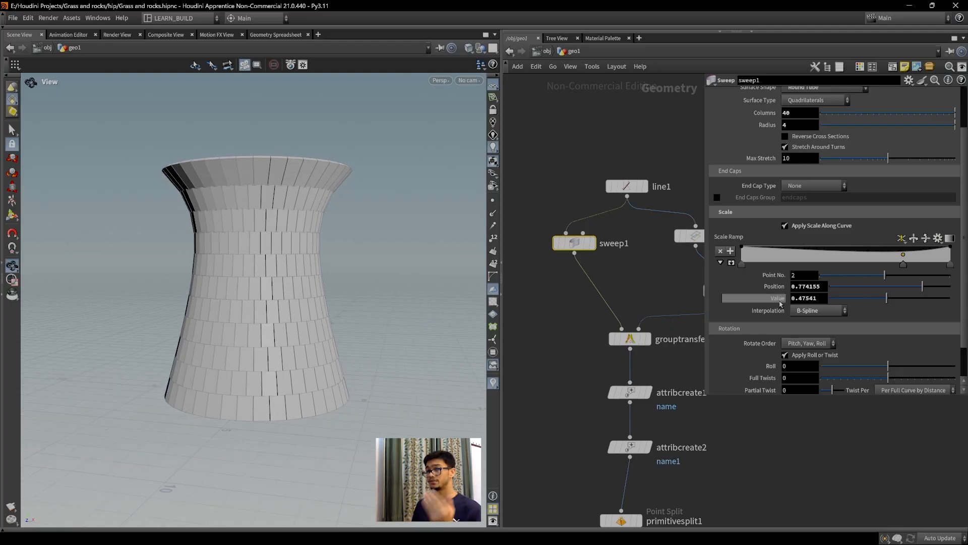
left_click_drag(835, 398, 855, 392)
scroll(335, 250, "down", 1)
middle_click_drag(334, 250, 316, 223)
scroll(635, 427, "down", 1)
Add a Null node below polyextrude1, connect it to polyextrude1's output and display it.
middle_click_drag(708, 443, 671, 279)
scroll(668, 384, "up", 2)
middle_click_drag(677, 459, 665, 327)
middle_click_drag(589, 437, 657, 423)
scroll(672, 458, "down", 1)
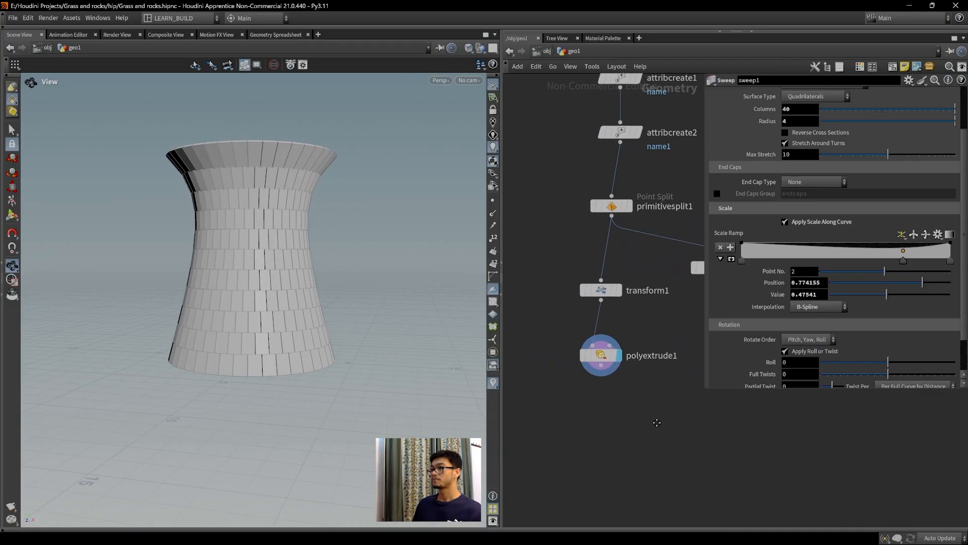
mouse_move(626, 338)
middle_click_drag(626, 338, 619, 295)
key("Tab")
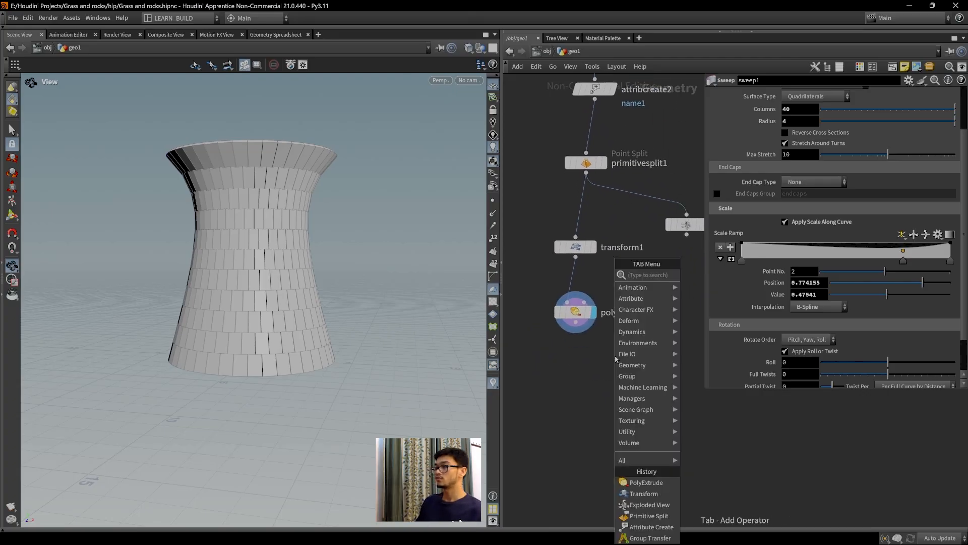
type("null")
key("Return")
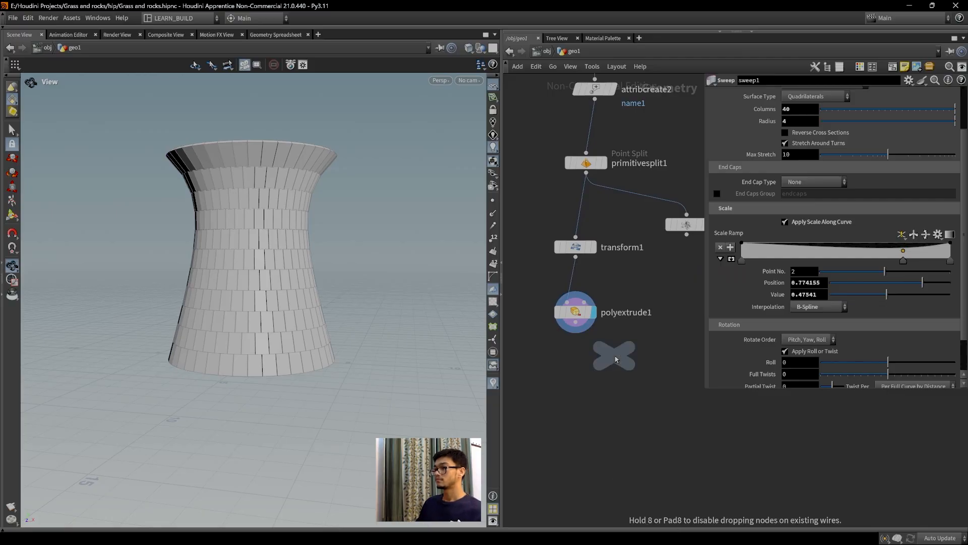
left_click(604, 393)
mouse_move(611, 395)
left_click_drag(611, 395, 592, 388)
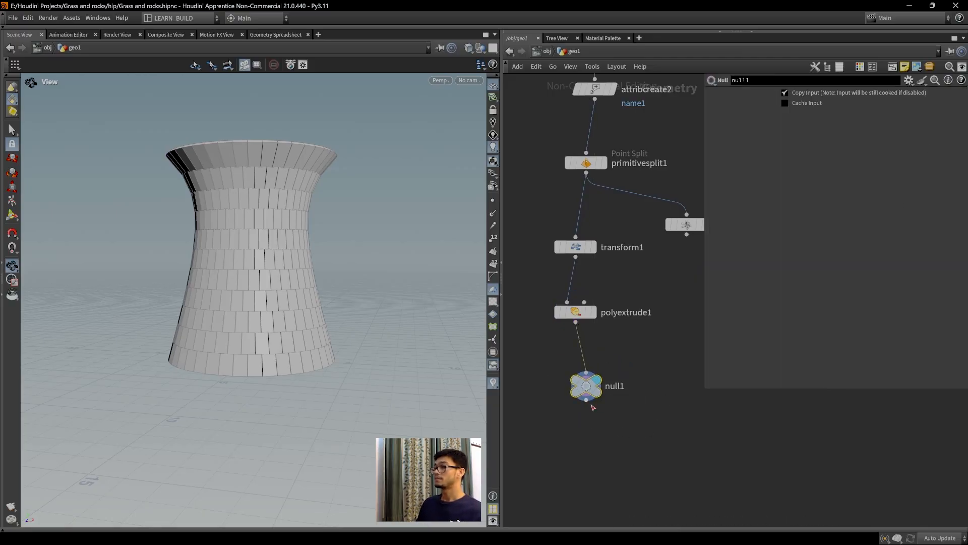
Rename the null node as Base_out.
double_click(605, 387)
type("Base_out")
key("Return")
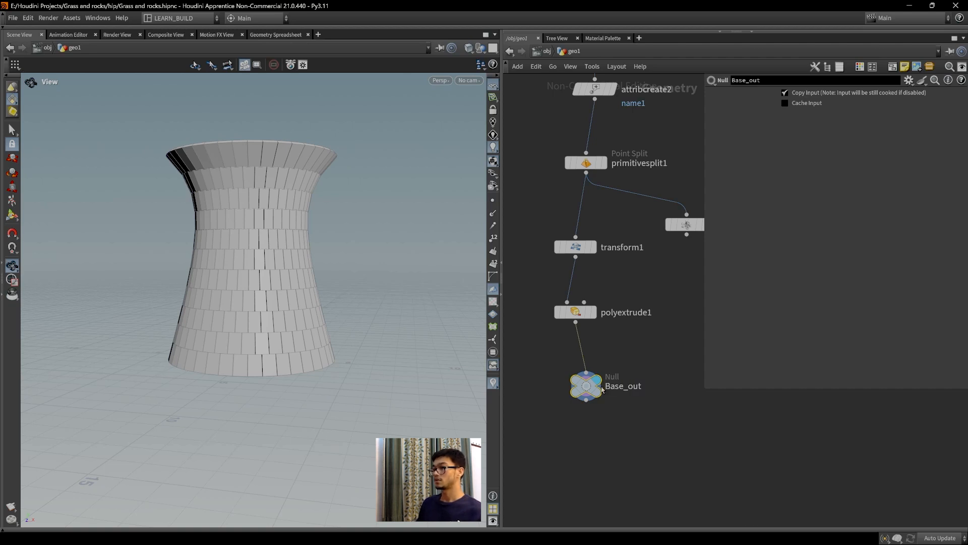
Examine the tower's rim, inner wall and curved brick profile from several angles.
middle_click_drag(640, 429, 682, 438)
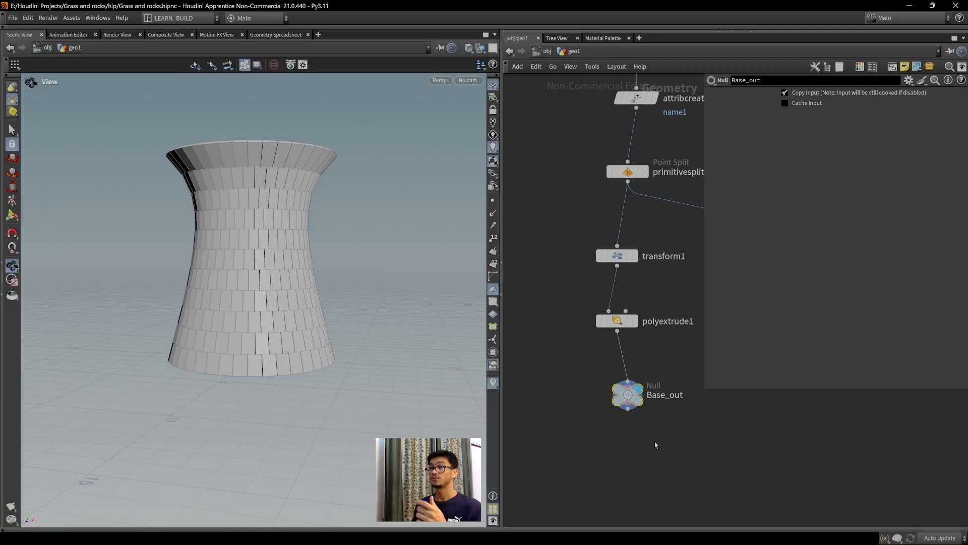
scroll(339, 222, "up", 2)
middle_click_drag(252, 189, 274, 271)
scroll(329, 332, "up", 2)
scroll(285, 282, "up", 2)
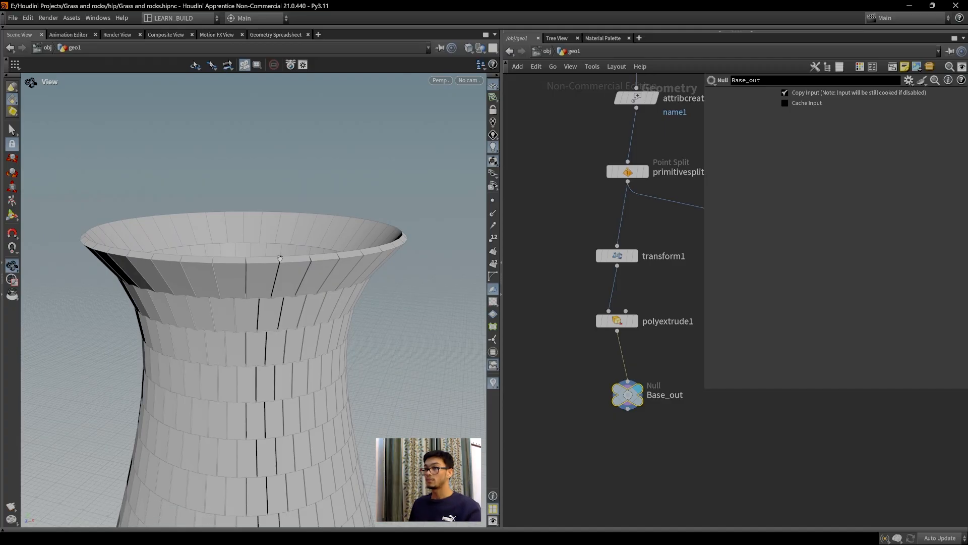
scroll(351, 328, "down", 1)
middle_click_drag(371, 348, 370, 293)
middle_click_drag(353, 375, 353, 320)
scroll(344, 283, "down", 1)
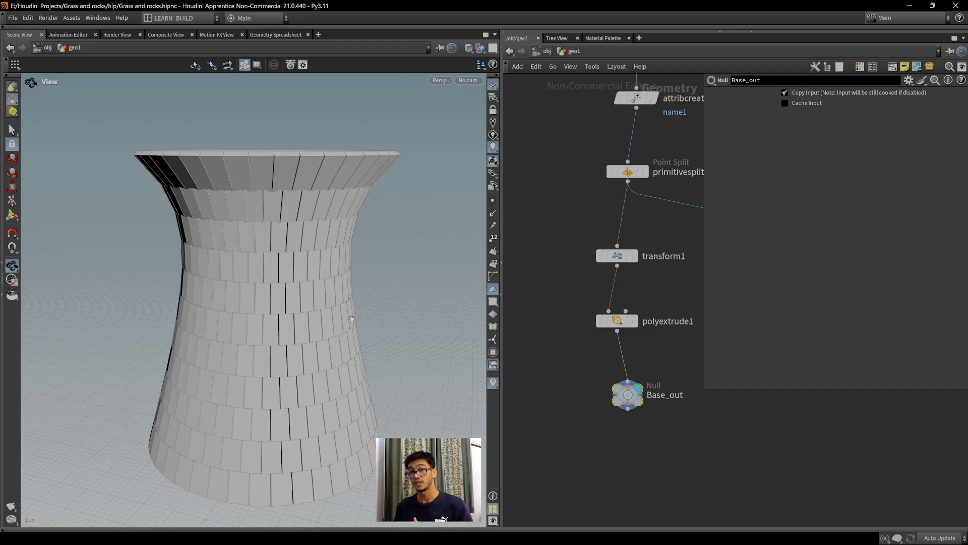
left_click_drag(228, 402, 283, 353)
middle_click_drag(580, 353, 600, 402)
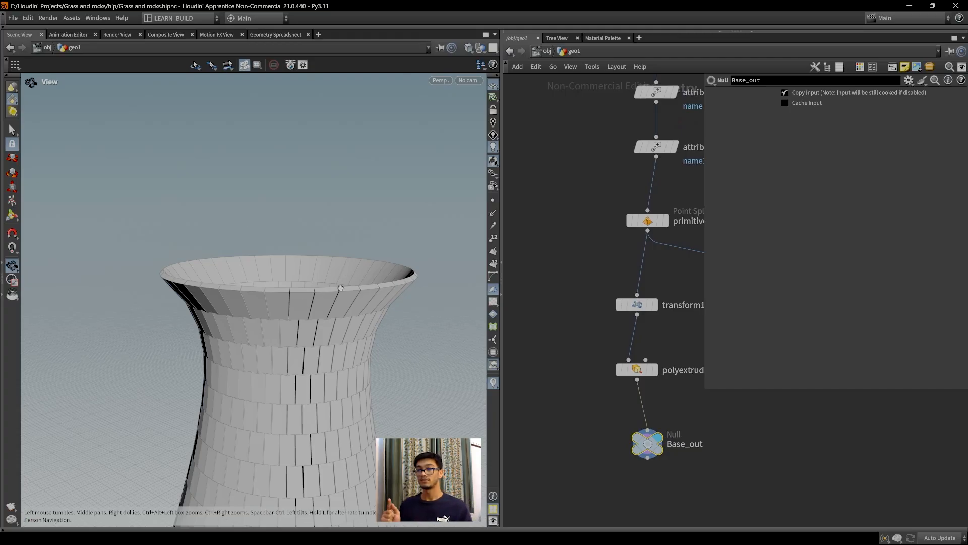
left_click_drag(347, 303, 348, 318)
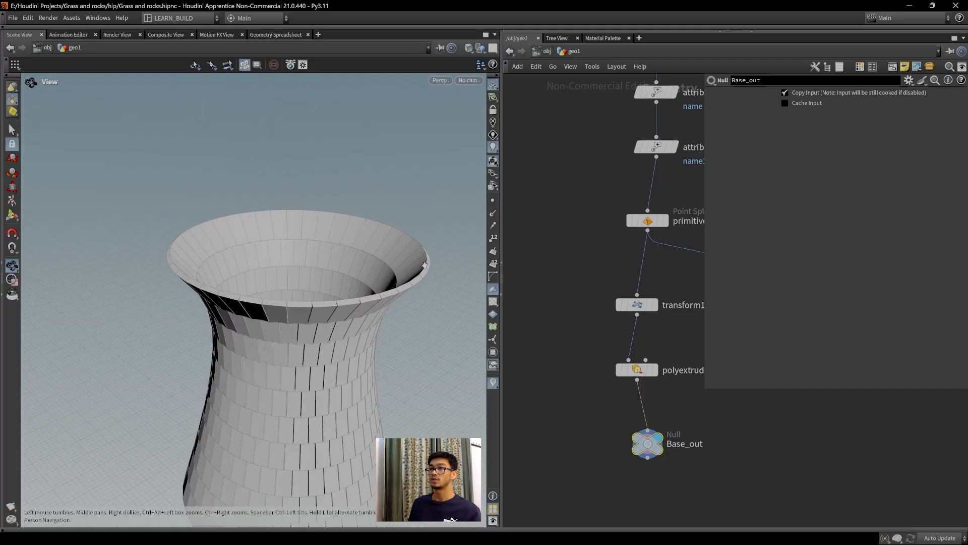
left_click_drag(332, 354, 338, 330)
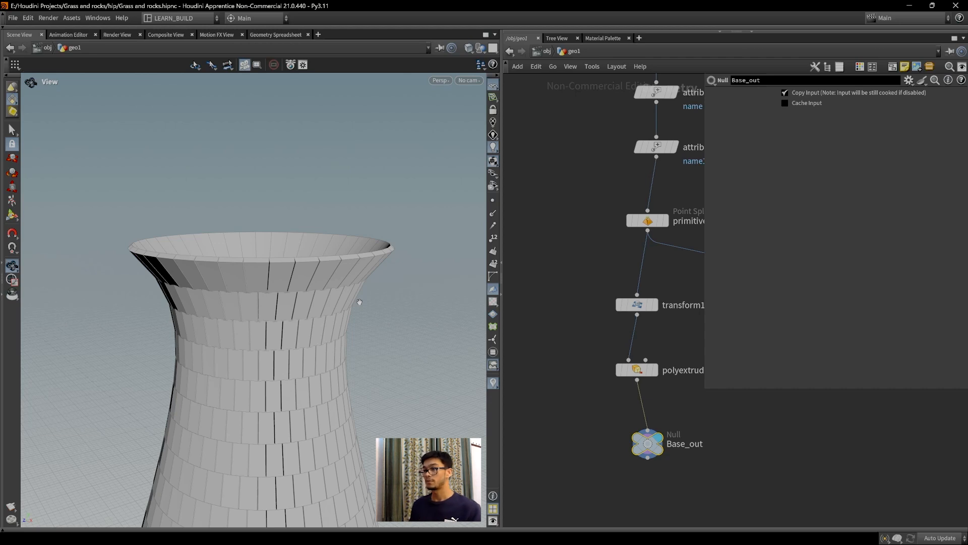
middle_click_drag(568, 389, 578, 279)
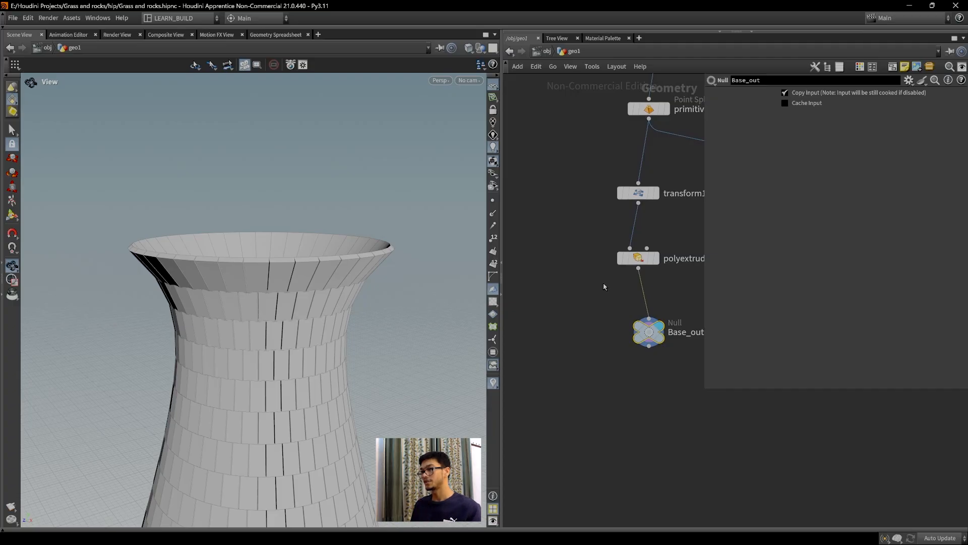
scroll(616, 345, "down", 1)
middle_click_drag(617, 348, 584, 392)
scroll(591, 322, "up", 1)
scroll(593, 325, "up", 1)
scroll(600, 378, "down", 2)
scroll(648, 436, "down", 4)
middle_click_drag(655, 430, 658, 396)
scroll(641, 385, "up", 4)
left_click(652, 419)
scroll(659, 395, "up", 3)
middle_click_drag(633, 365, 671, 426)
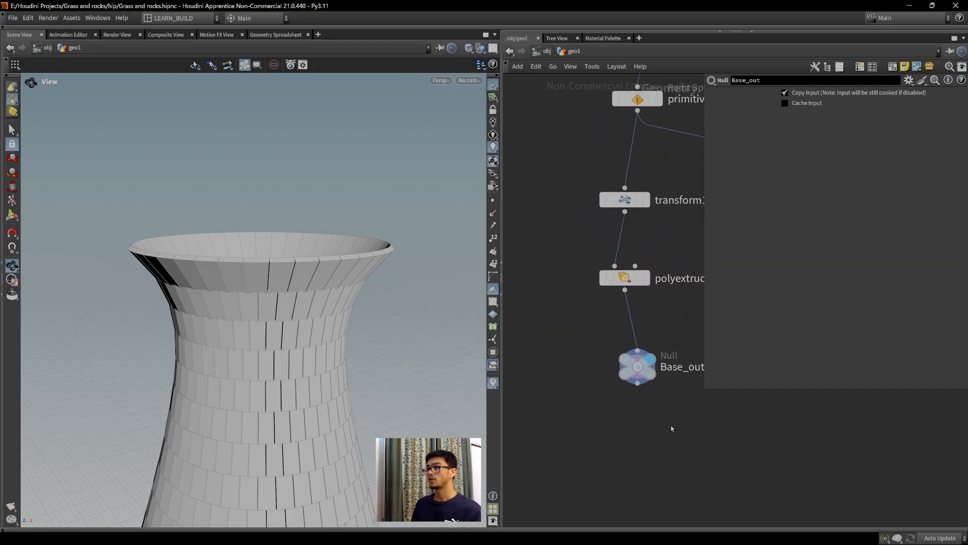
middle_click_drag(252, 281, 227, 293)
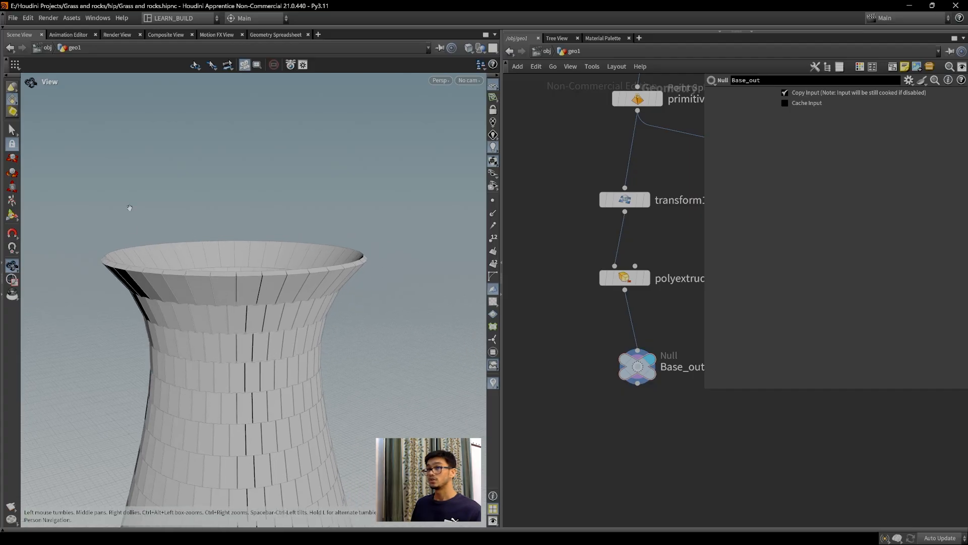
middle_click_drag(339, 310, 323, 286)
middle_click_drag(613, 401, 640, 376)
middle_click_drag(613, 252, 595, 322)
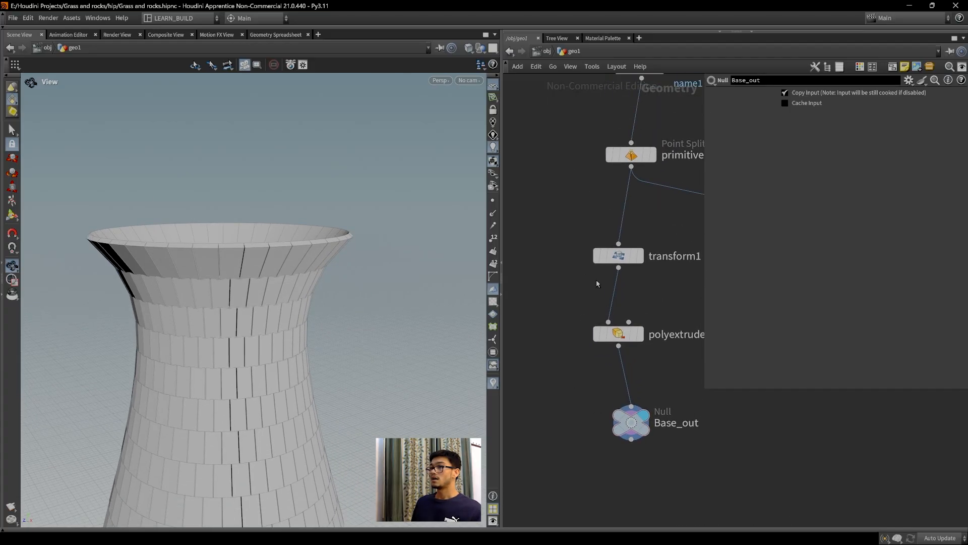
Display primitivesplit1 and move transform1, polyextrude1 and Base_out aside to free space beneath it.
left_click(646, 226)
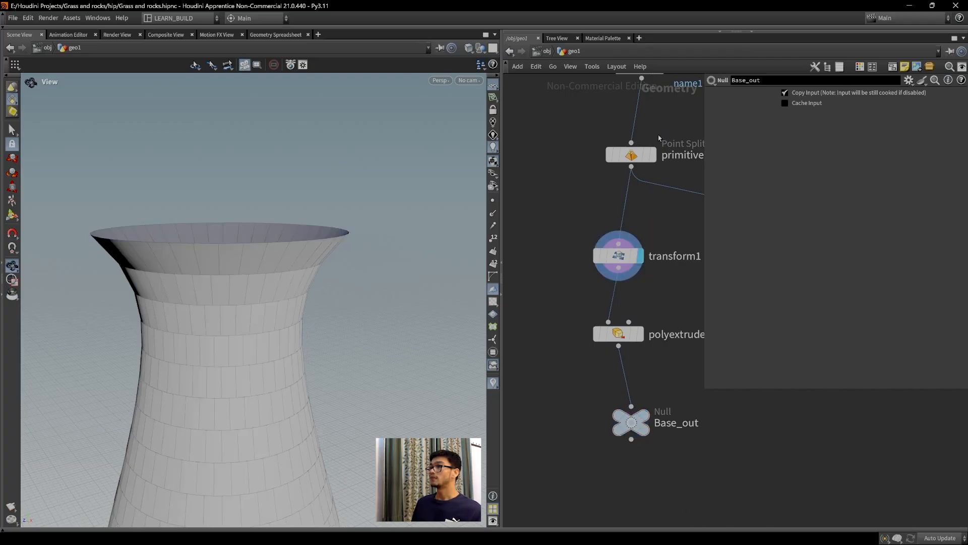
left_click(648, 169)
scroll(604, 216, "down", 5)
scroll(609, 244, "up", 5)
middle_click_drag(574, 189, 589, 235)
left_click_drag(649, 507, 665, 317)
left_click(583, 262)
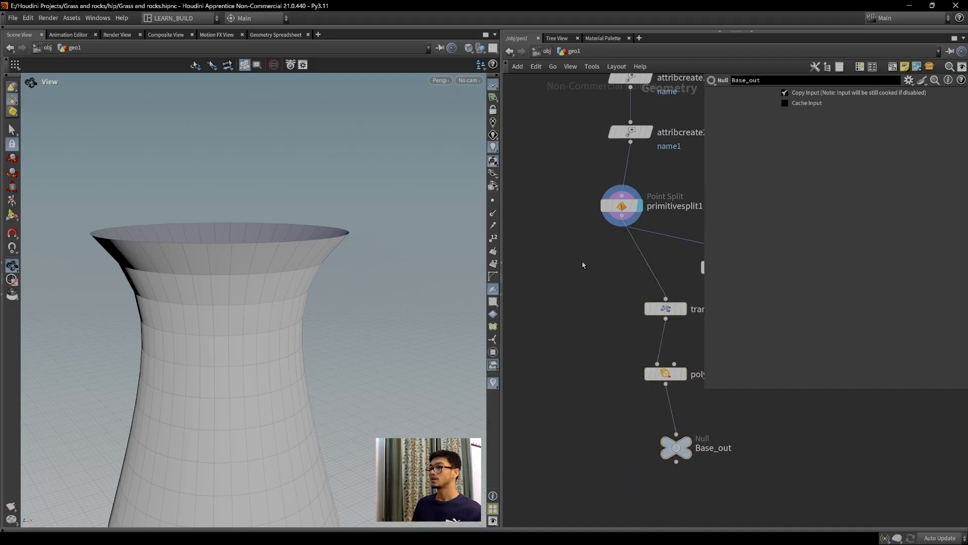
Add a Connectivity node beside transform1, connect it to primitivesplit1's output and display it.
middle_click_drag(582, 262, 584, 269)
key("Tab")
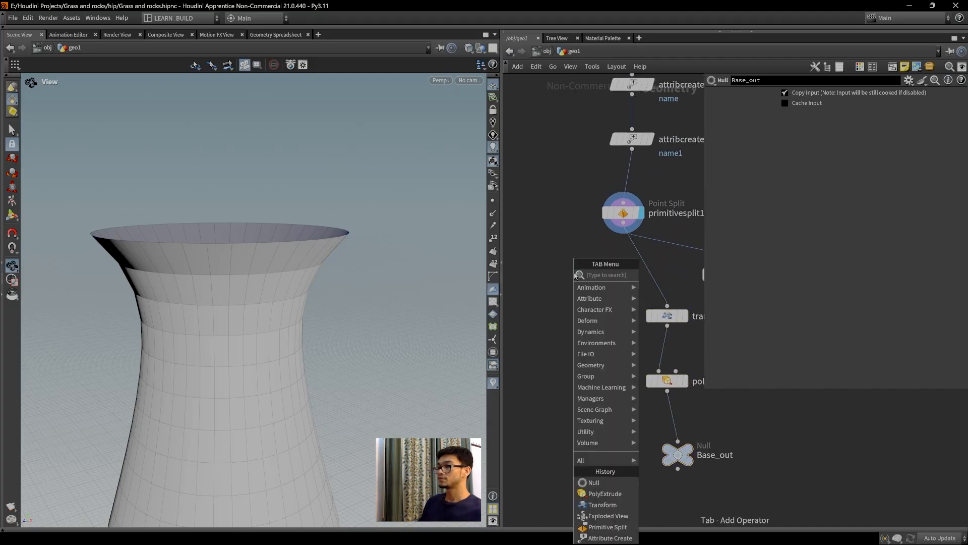
type("cone")
key("BackSpace")
key("Return")
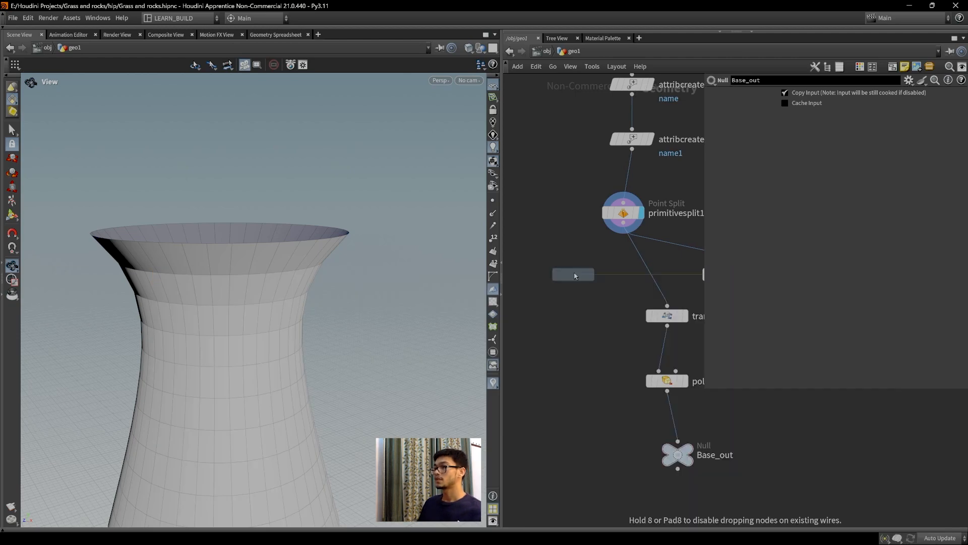
left_click(576, 276)
left_click_drag(623, 223, 574, 265)
left_click(596, 257)
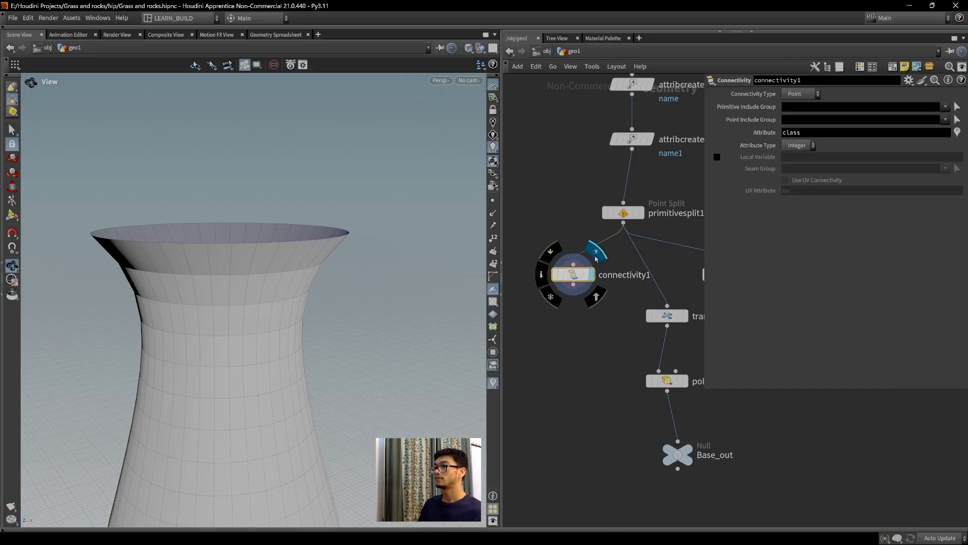
Inspect connectivity1's banded tower from above and the side, and open its attributes in the Geometry Spreadsheet.
left_click_drag(373, 272, 317, 210)
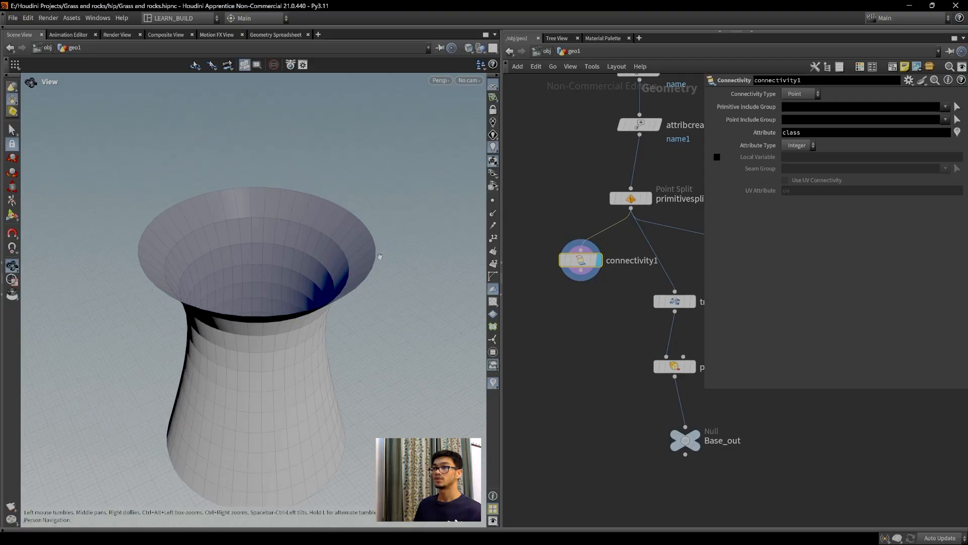
left_click_drag(252, 288, 284, 165)
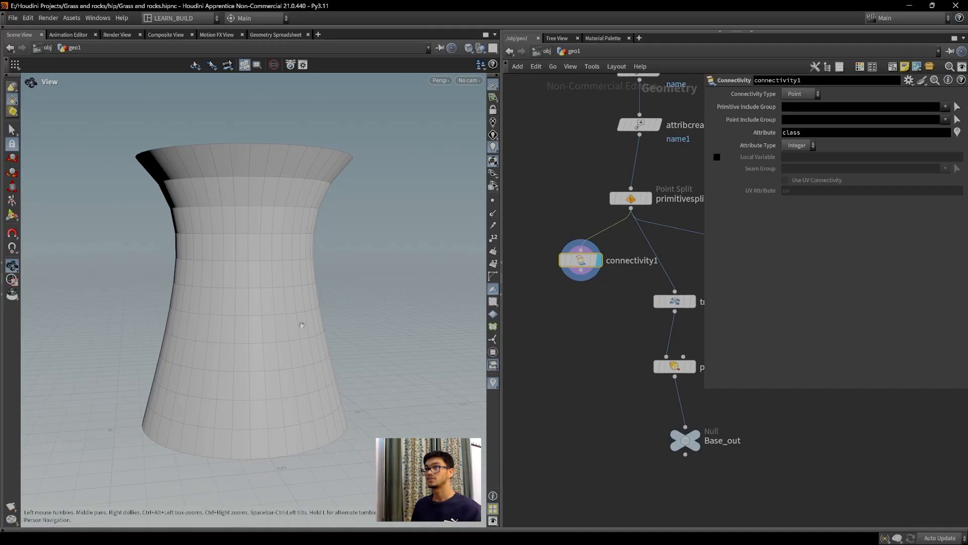
left_click(279, 36)
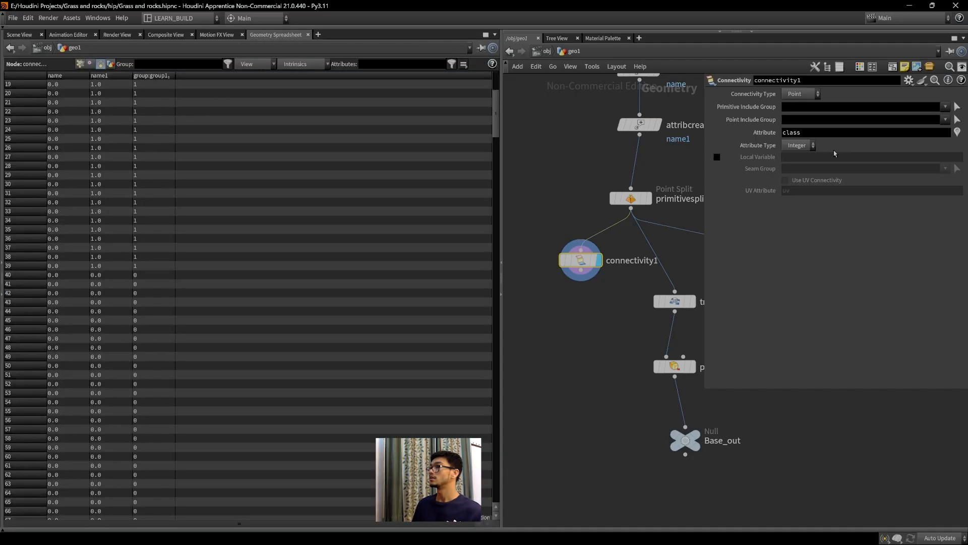
Set connectivity1's Connectivity Type to Primitive, check the bands' class values in the Geometry Spreadsheet and return to the 3D view.
left_click(801, 94)
left_click(802, 112)
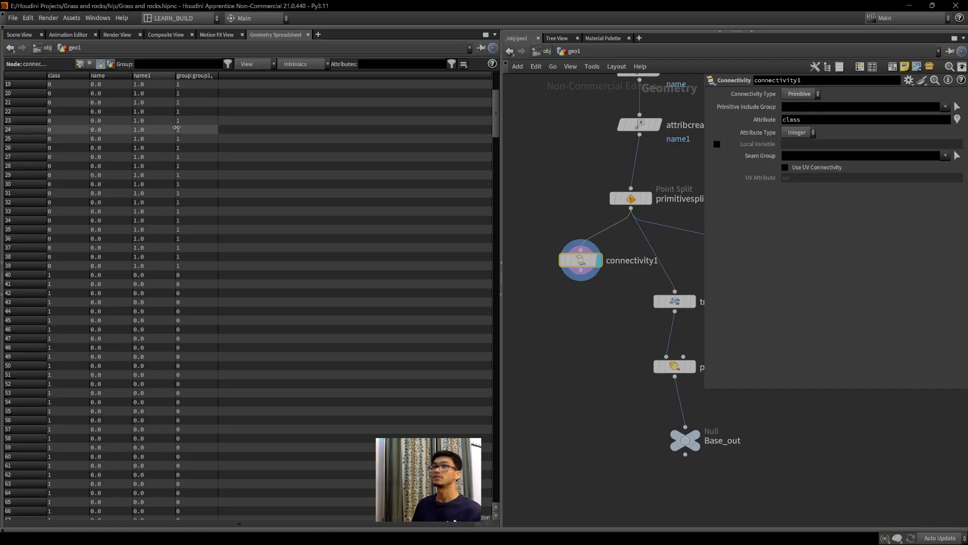
scroll(61, 129, "up", 2)
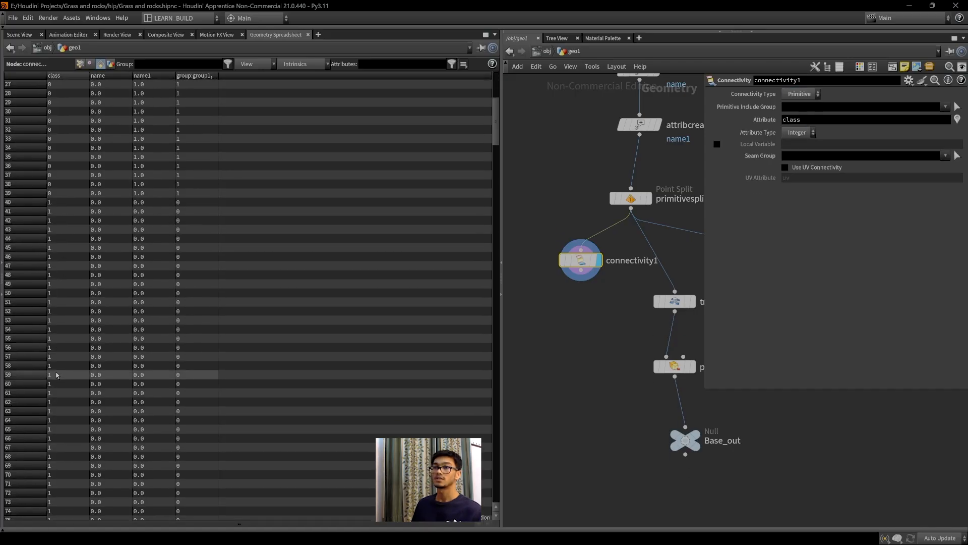
left_click(18, 34)
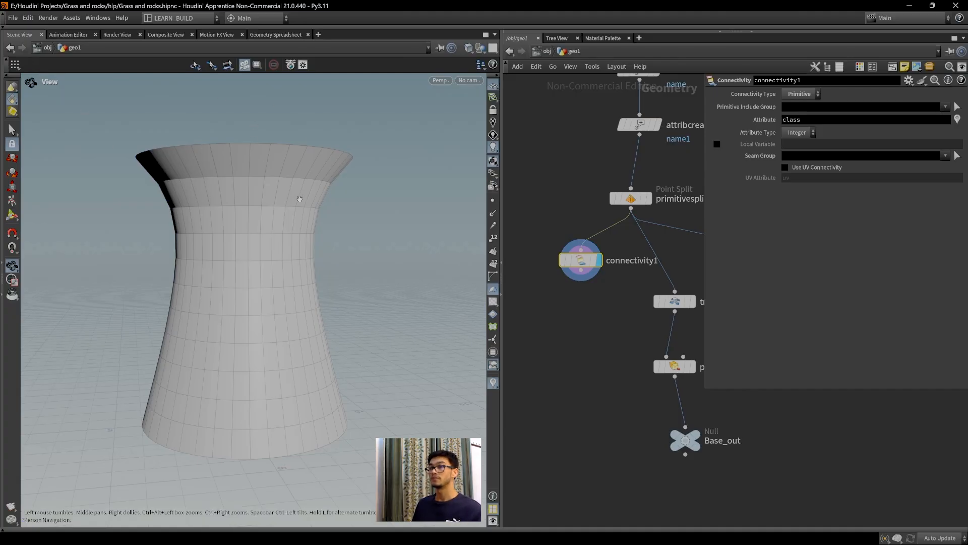
middle_click_drag(300, 199, 274, 211)
left_click_drag(274, 210, 273, 231)
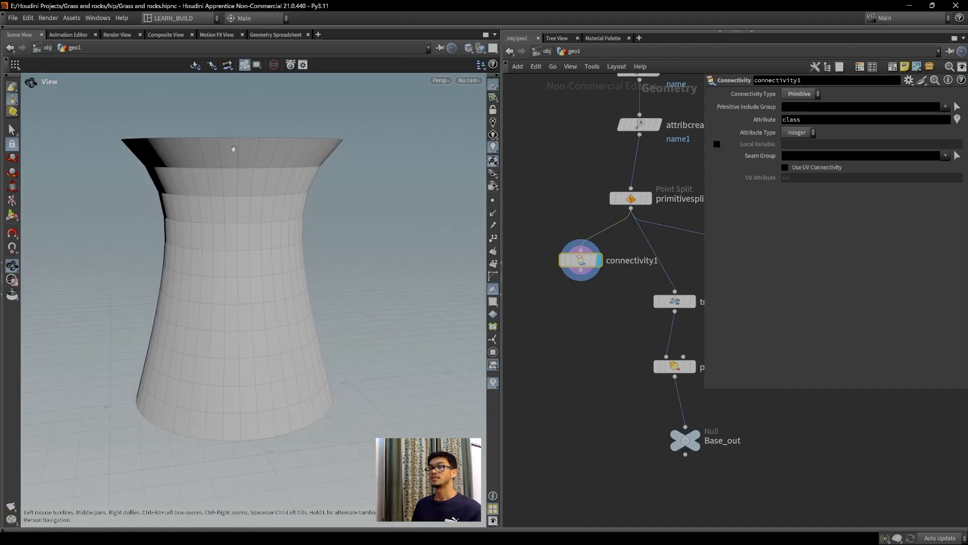
middle_click_drag(319, 245, 319, 241)
Add an Attribute Promote node below connectivity1, connect it to connectivity1's output and display it.
middle_click_drag(590, 348, 623, 320)
scroll(643, 335, "up", 1)
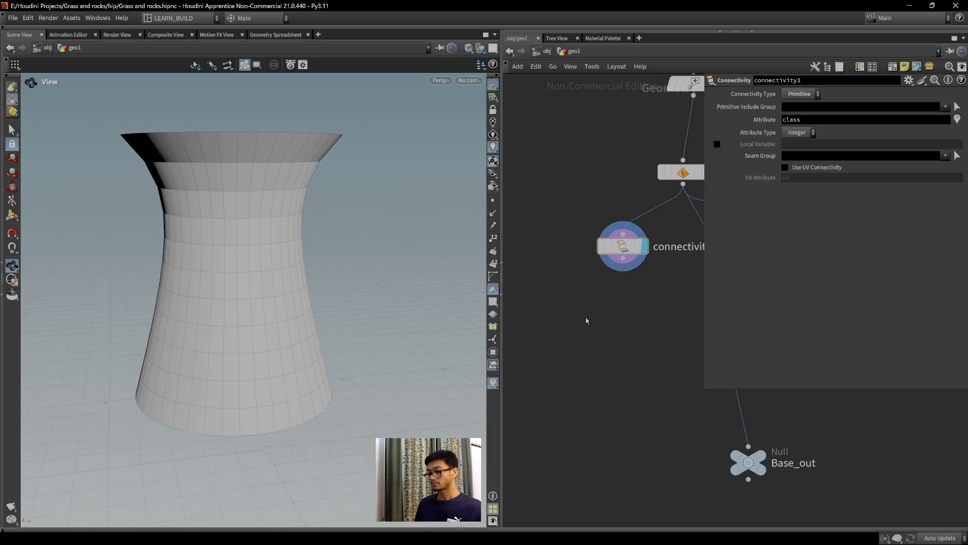
middle_click_drag(581, 330, 576, 339)
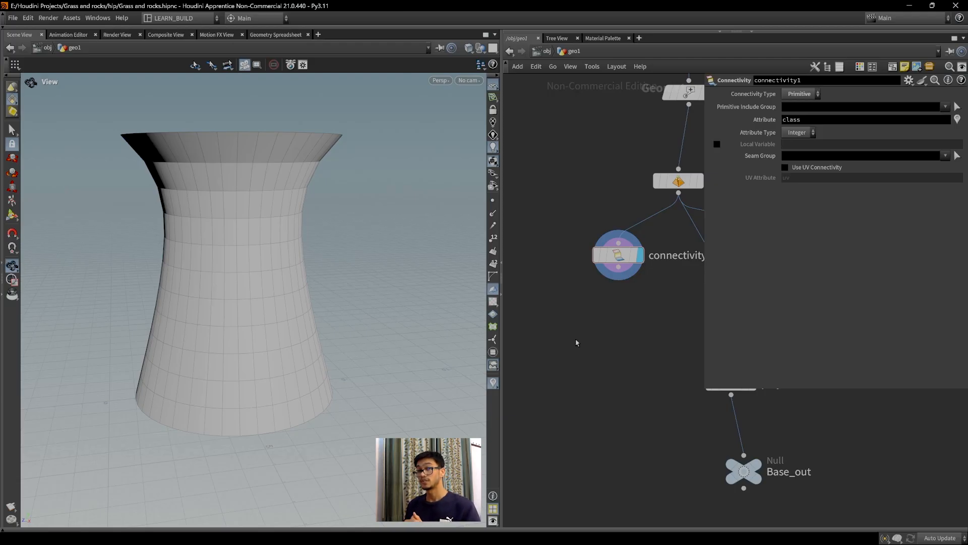
middle_click_drag(594, 339, 602, 313)
key("Tab")
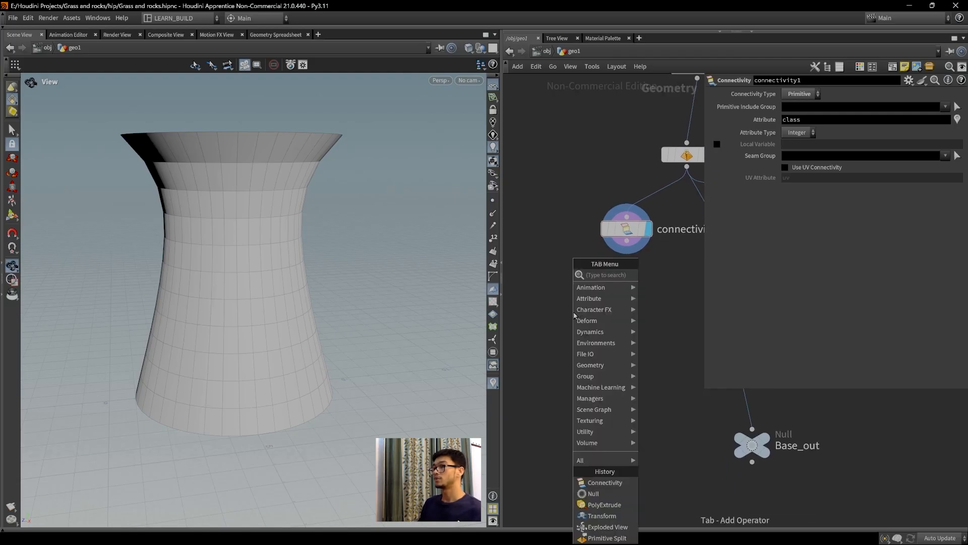
type("at")
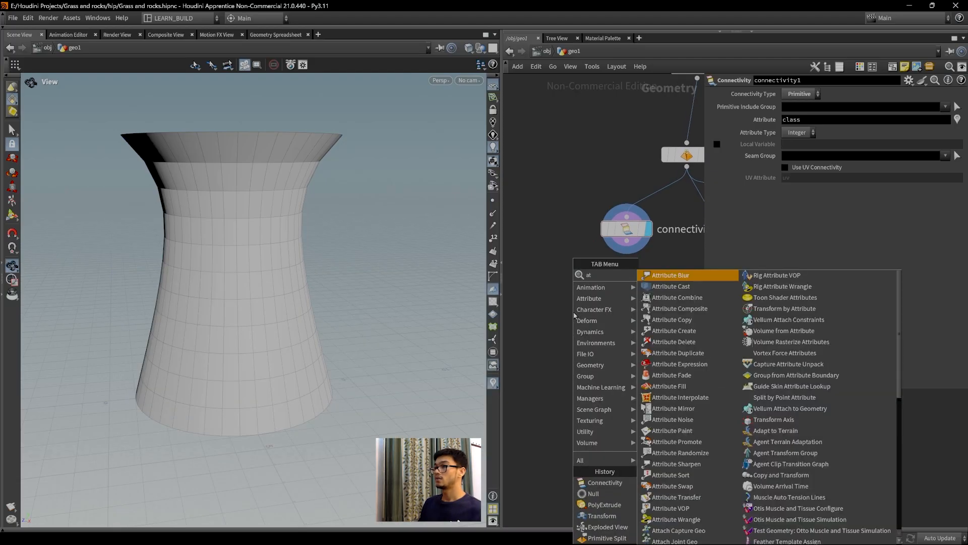
type("tribute")
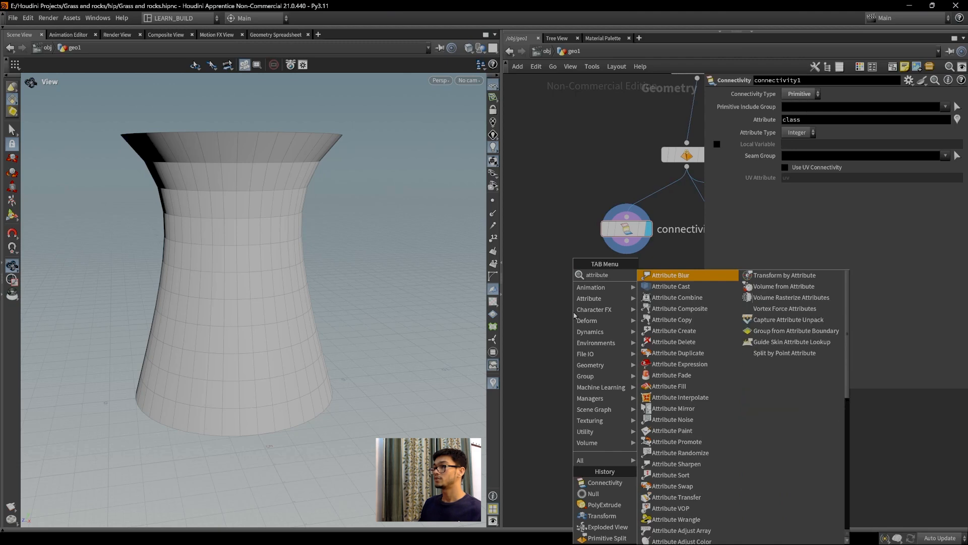
type(" w")
key("Return")
left_click(599, 300)
left_click_drag(627, 241, 599, 287)
left_click(633, 278)
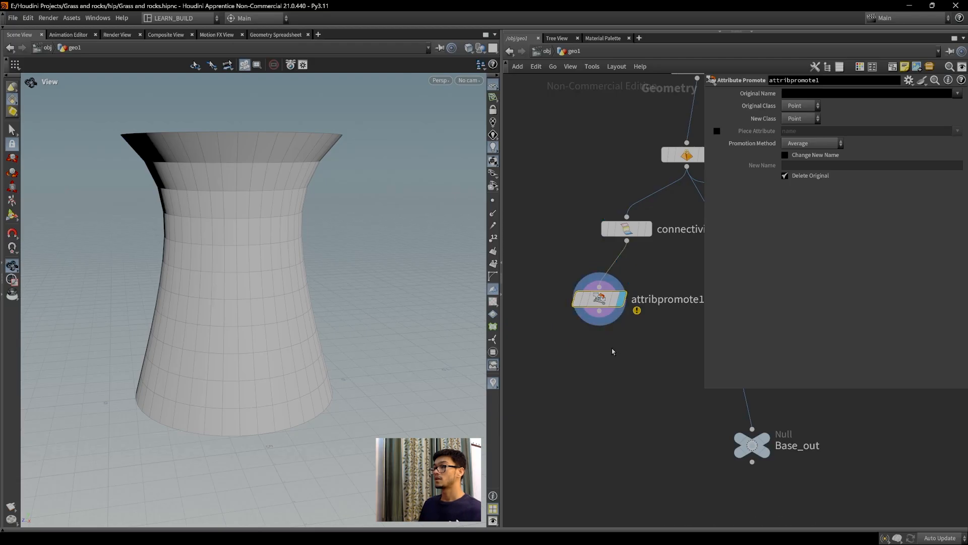
Set attribpromote1 to promote the class attribute from Primitive to Detail.
middle_click_drag(613, 350, 612, 372)
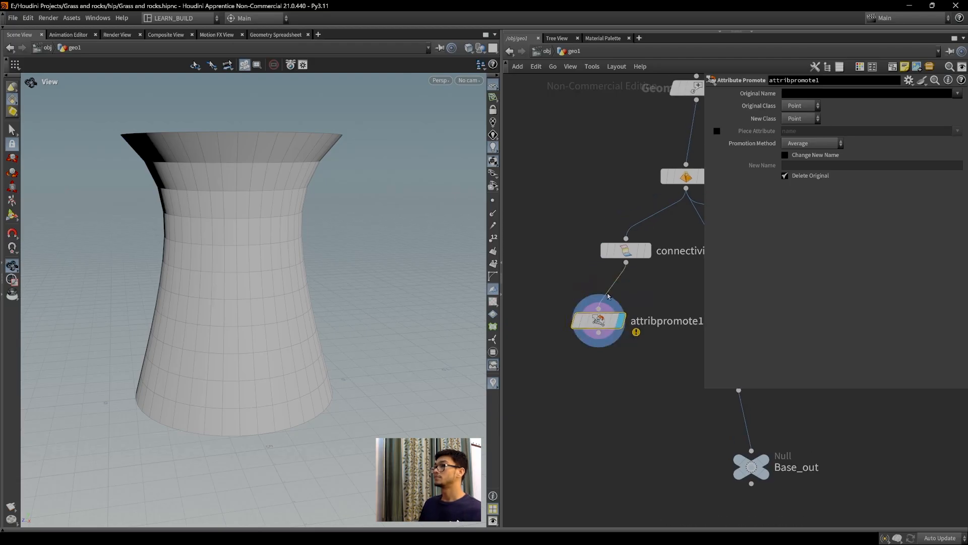
left_click(861, 95)
type("class")
key("Return")
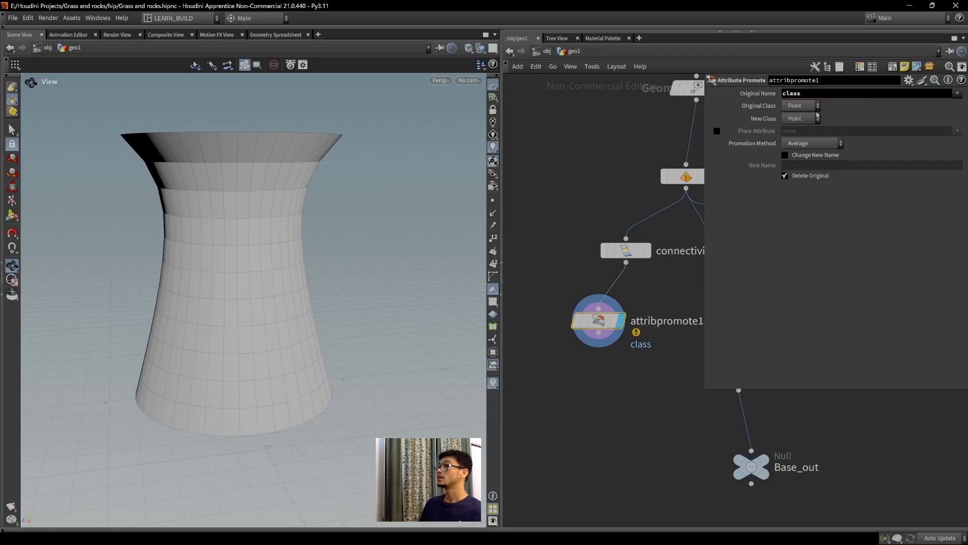
left_click(802, 105)
left_click(801, 125)
left_click(802, 118)
left_click(804, 130)
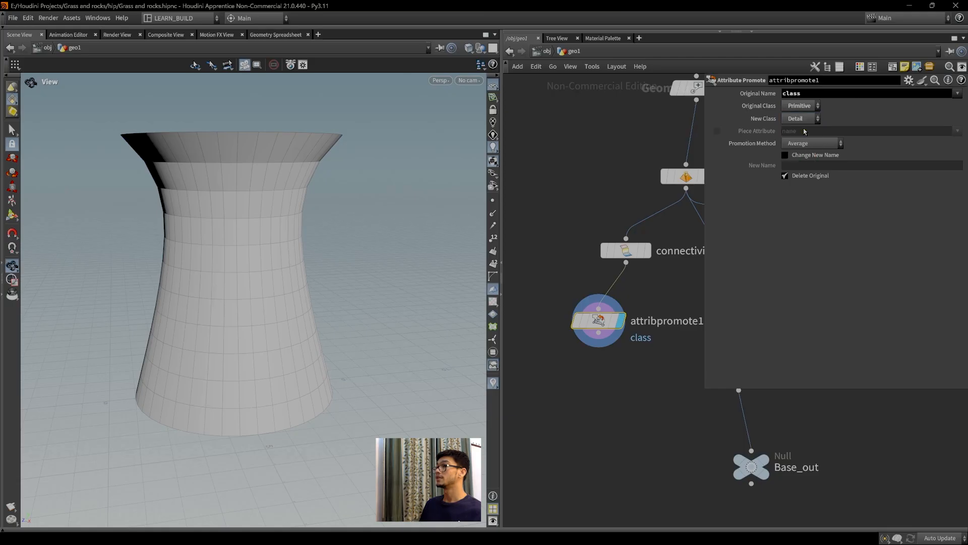
middle_click_drag(635, 407, 619, 372)
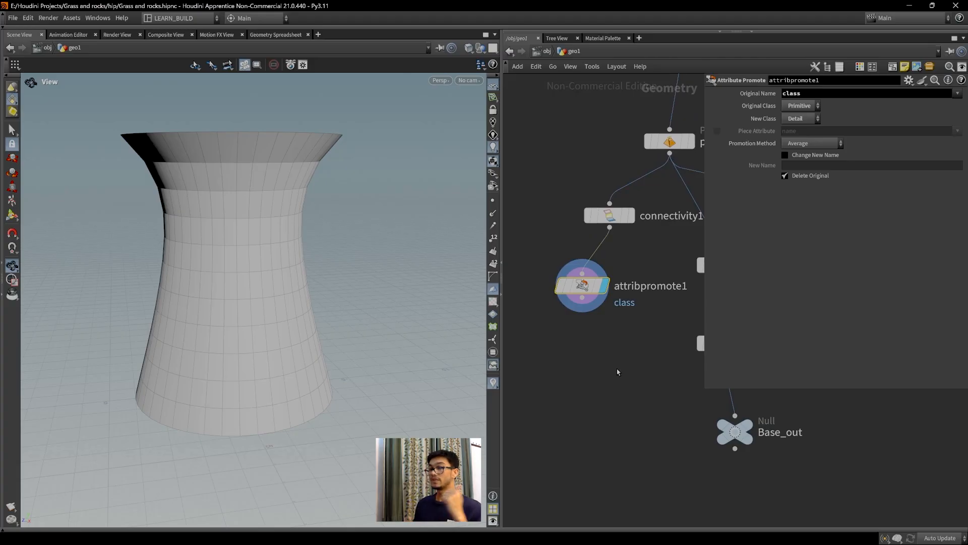
scroll(270, 227, "up", 2)
left_click_drag(261, 217, 263, 287)
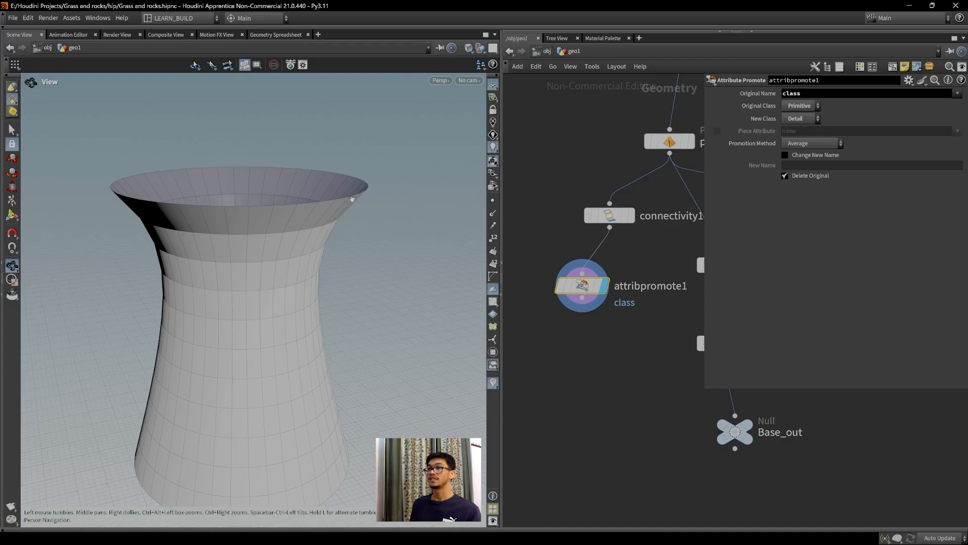
mouse_move(260, 190)
left_mouse_down()
mouse_move(280, 207)
mouse_move(255, 179)
left_mouse_up()
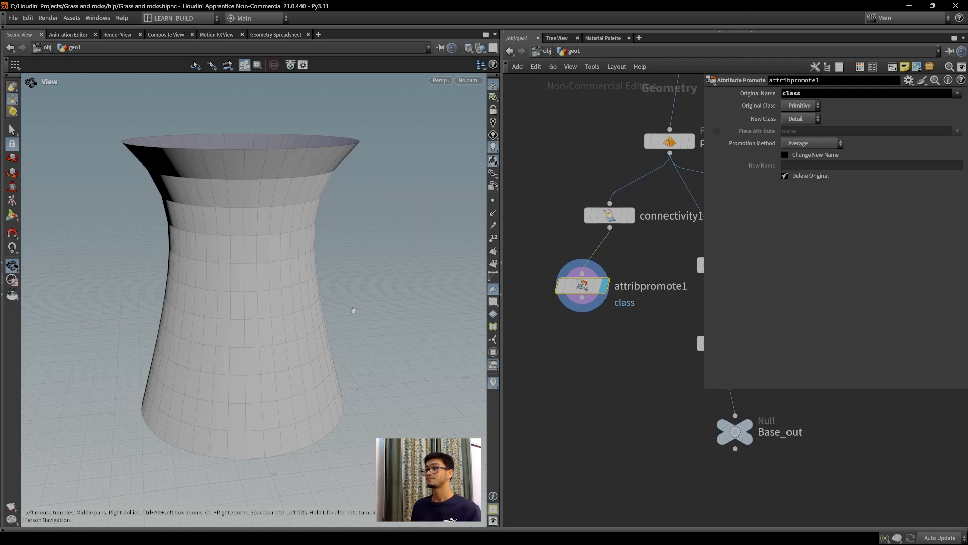
mouse_move(585, 290)
left_mouse_down()
mouse_move(569, 299)
mouse_move(589, 301)
left_mouse_up()
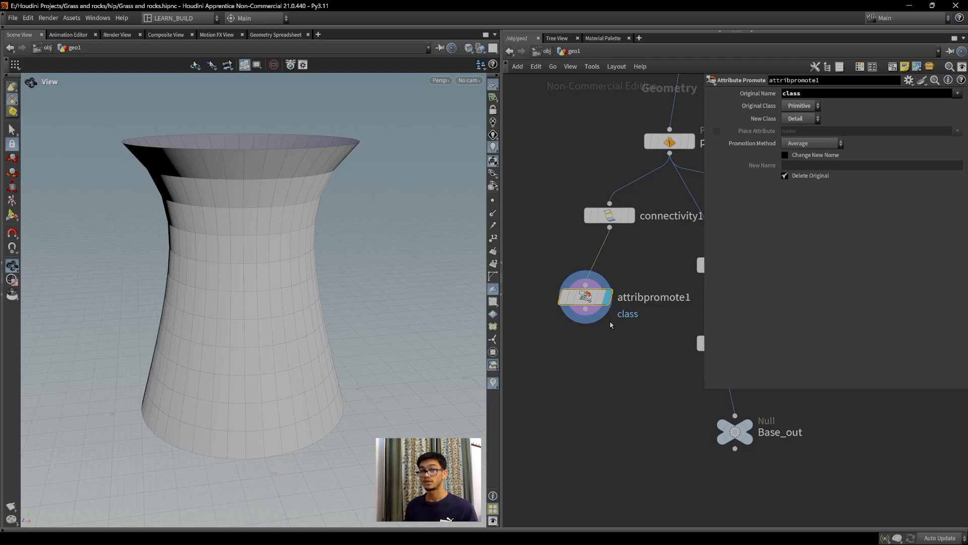
middle_click_drag(611, 325, 601, 300)
Show attribpromote1's detail attributes in the Geometry Spreadsheet and set its Promotion Method to Maximum.
left_click(273, 35)
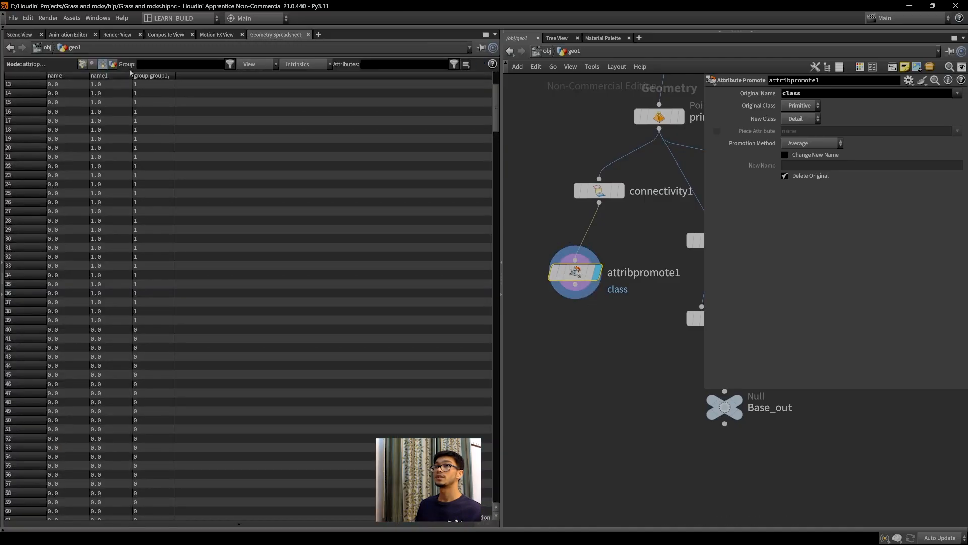
left_click(113, 64)
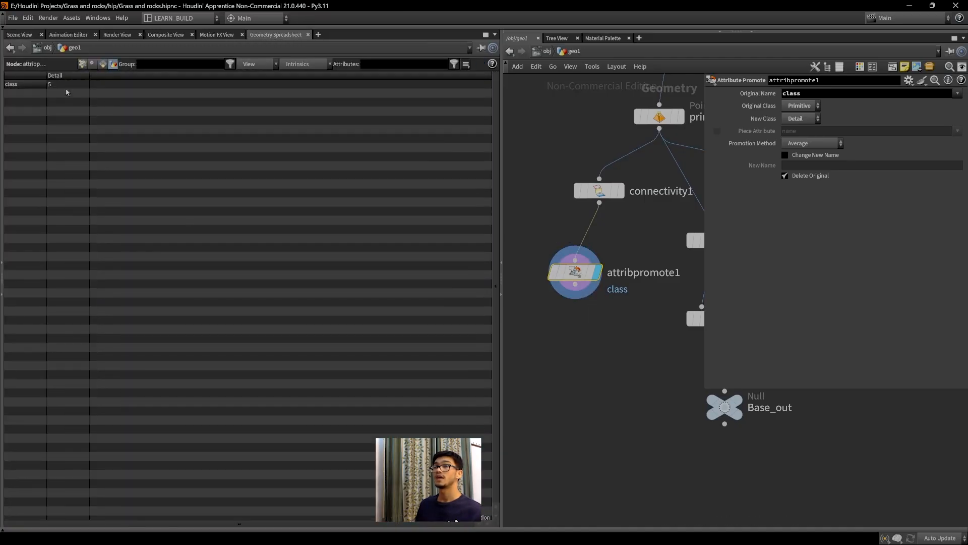
left_click(819, 145)
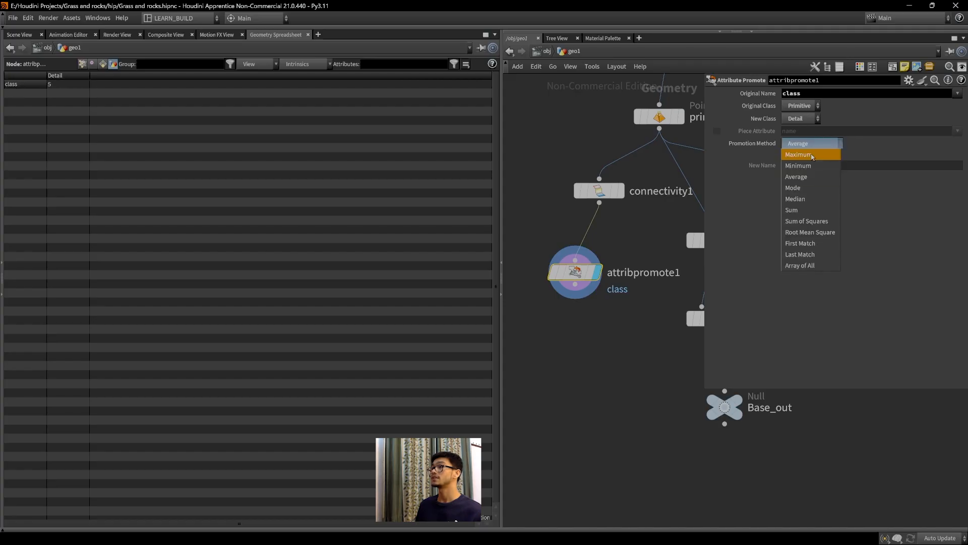
left_click(813, 156)
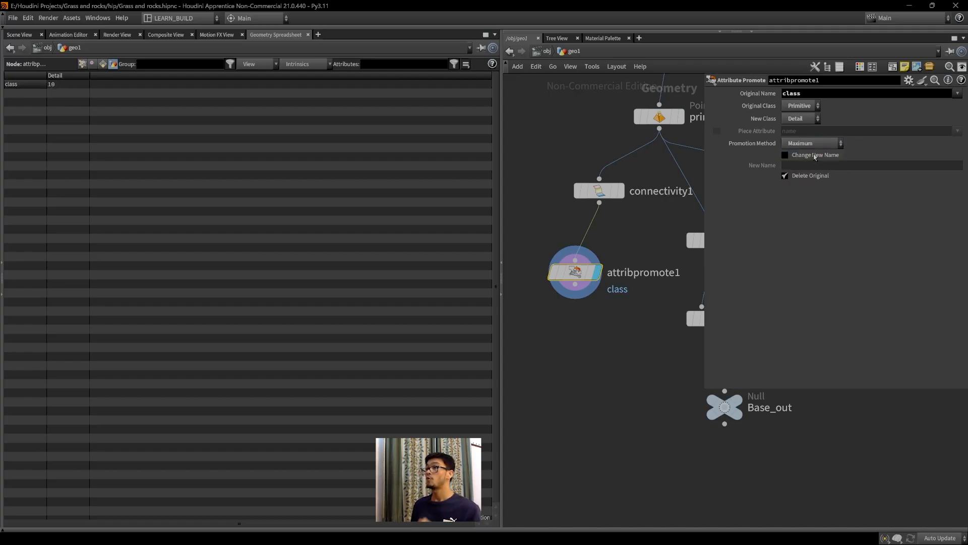
Enable Change New Name on attribpromote1 and name the promoted attribute max.
left_click(785, 155)
left_click(799, 165)
type("max")
key("Return")
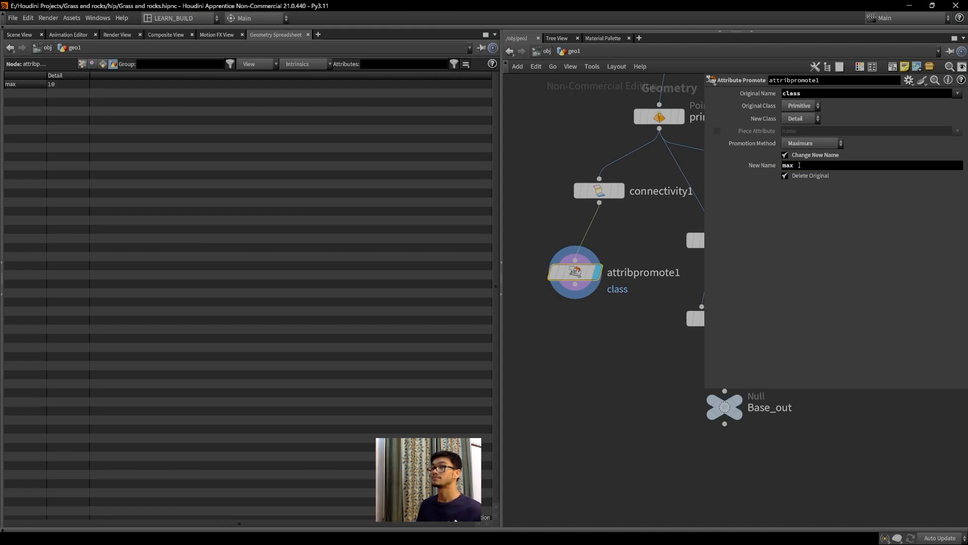
Check attribpromote1's primitive attributes and turn off Delete Original to keep the class attribute.
left_click(102, 64)
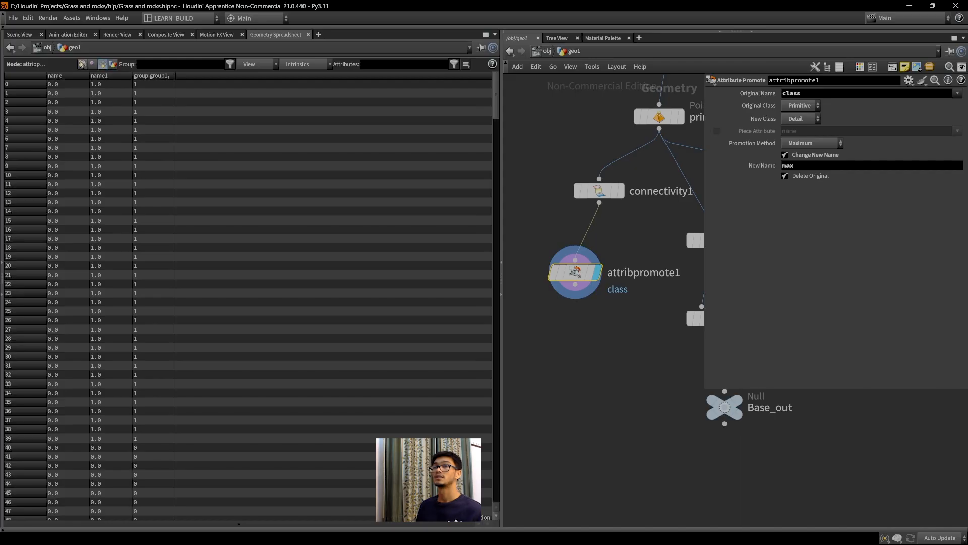
left_click(15, 38)
middle_click_drag(593, 361, 618, 335)
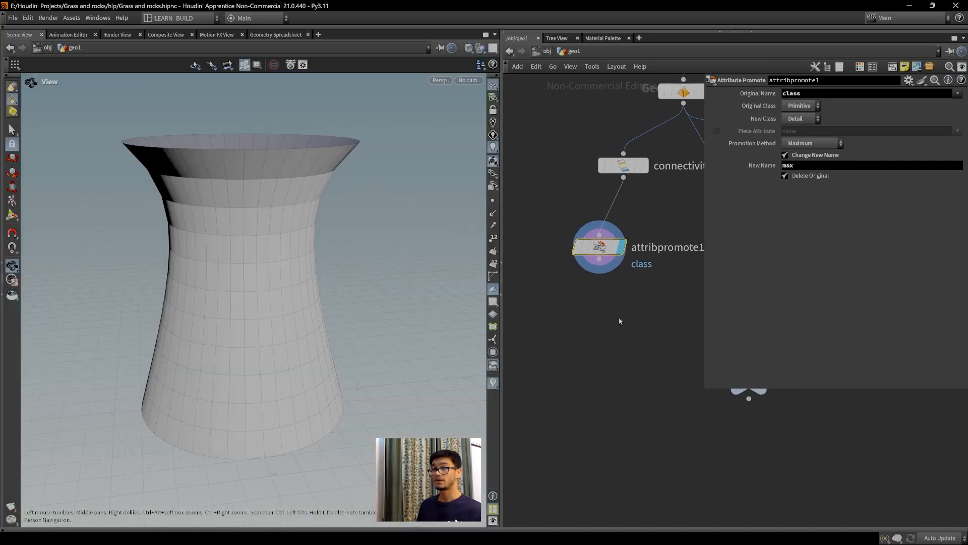
mouse_move(623, 299)
middle_mouse_down()
mouse_move(619, 322)
mouse_move(614, 310)
middle_mouse_up()
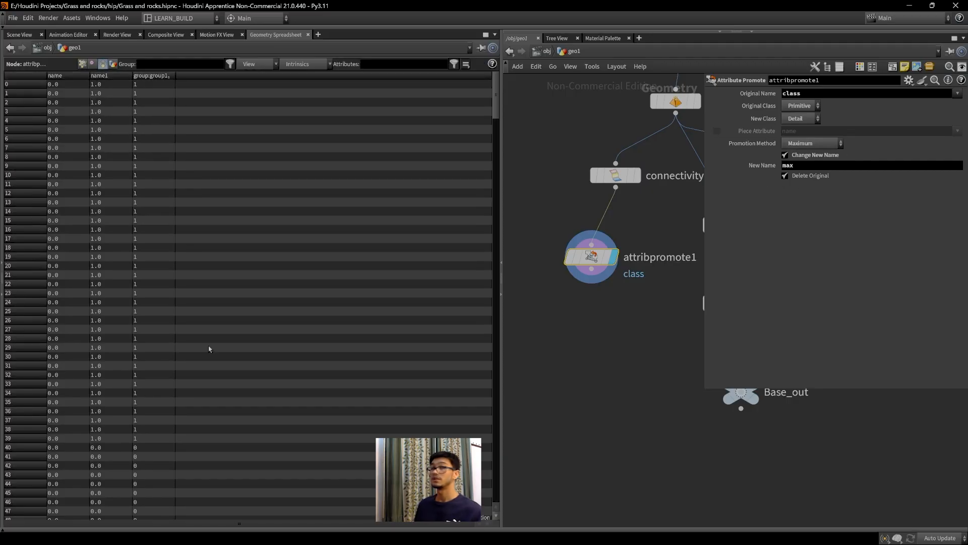
left_click(785, 177)
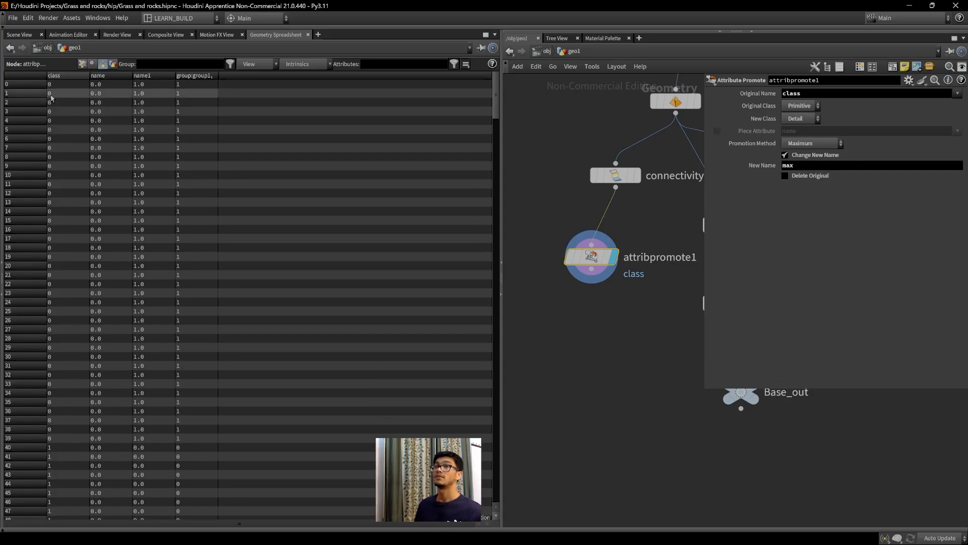
left_click(21, 34)
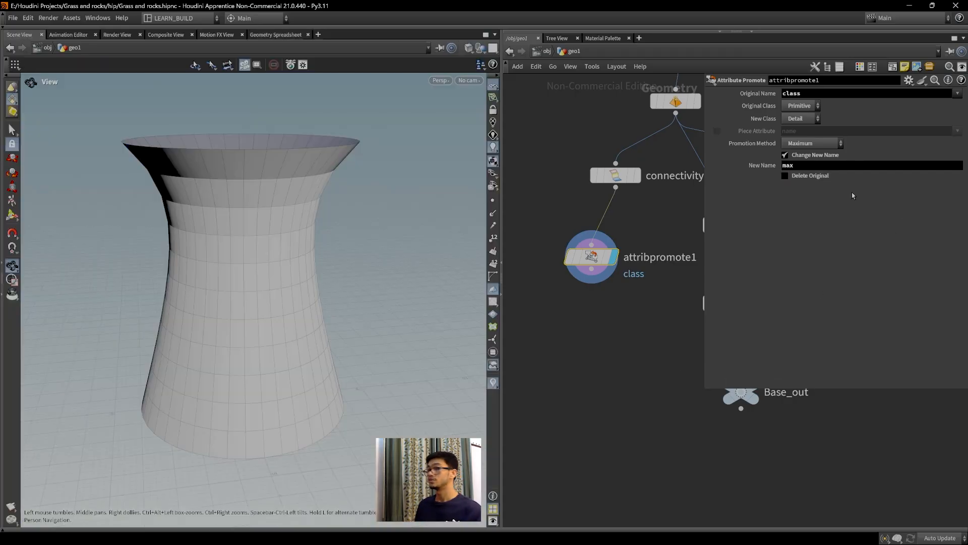
Check the max detail attribute of attribpromote1 in the Geometry Spreadsheet and return to the 3D view.
mouse_move(648, 337)
middle_mouse_down()
mouse_move(634, 322)
mouse_move(648, 339)
middle_mouse_up()
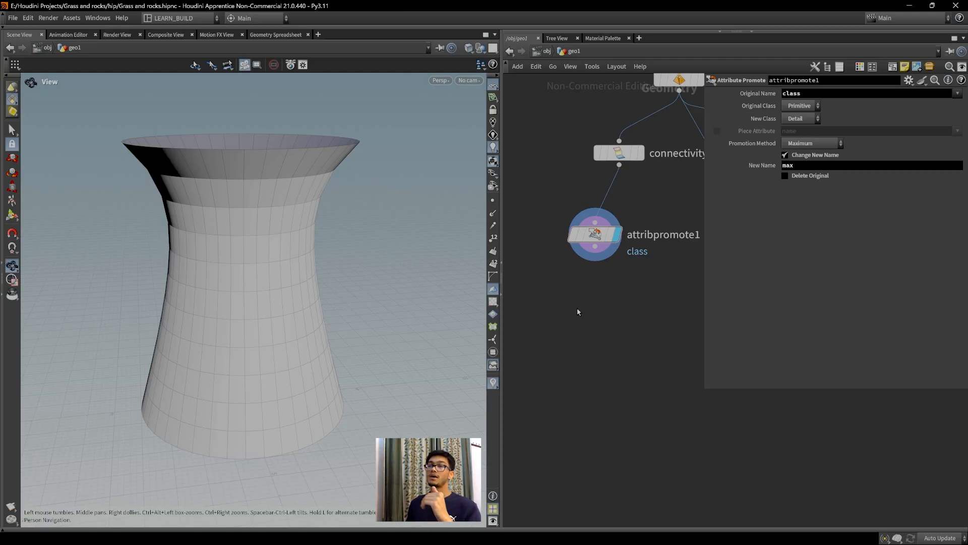
left_click_drag(595, 234, 590, 241)
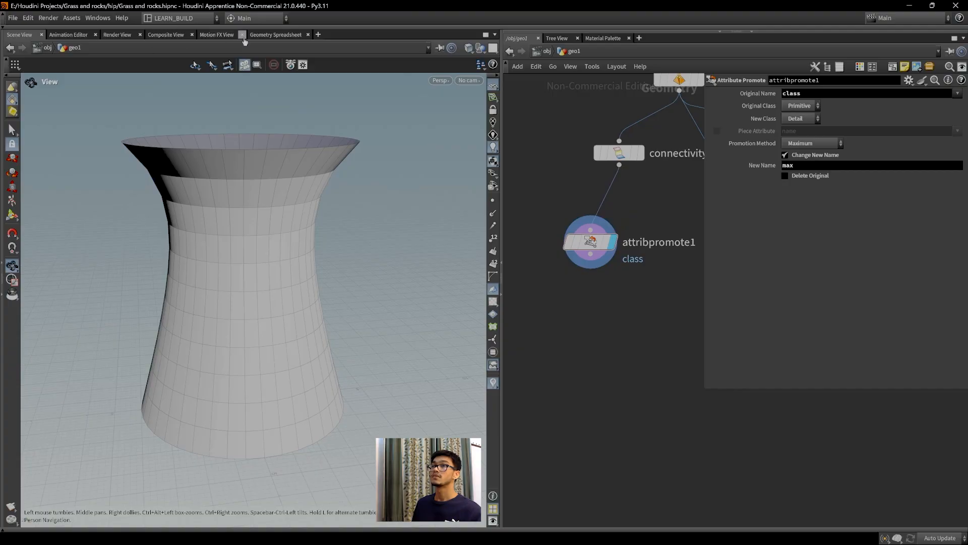
left_click(268, 35)
left_click(113, 63)
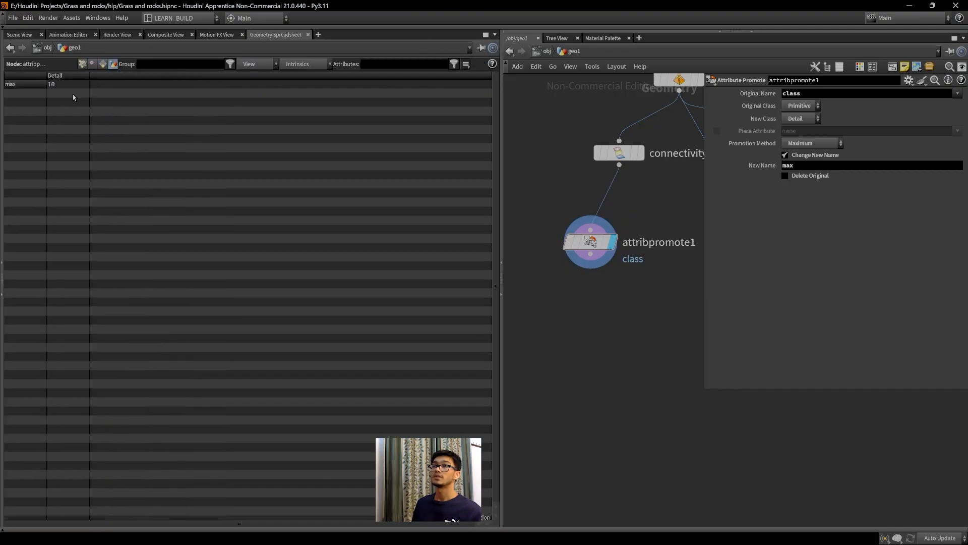
left_click(23, 34)
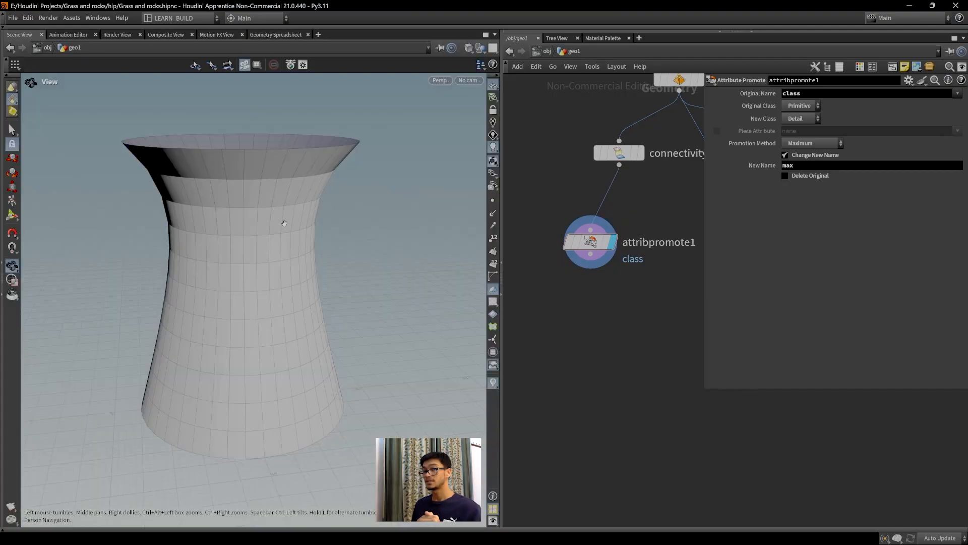
Add a Group Expression node below attribpromote1 and feed attribpromote1's output into its first input.
middle_click_drag(604, 325, 581, 295)
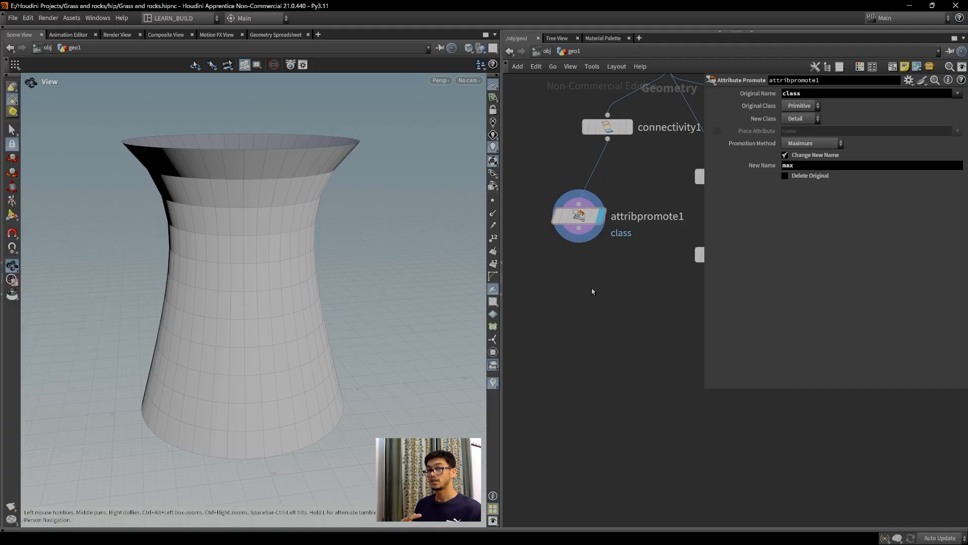
key("Tab")
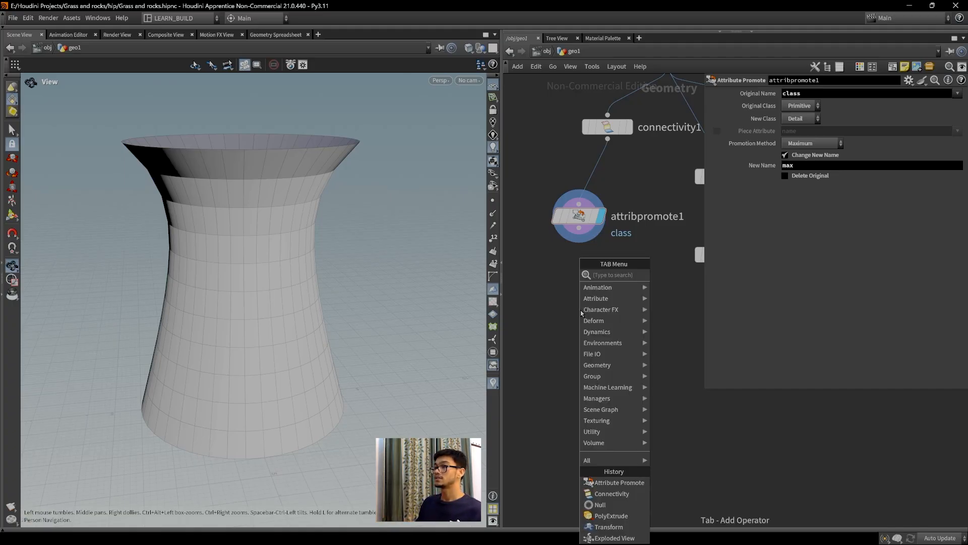
type("groupex")
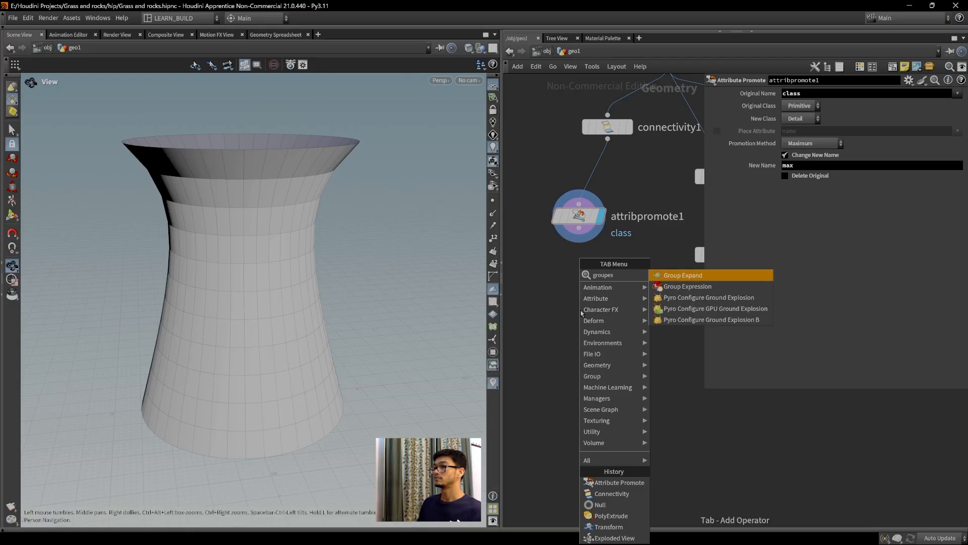
key("Down")
key("Return")
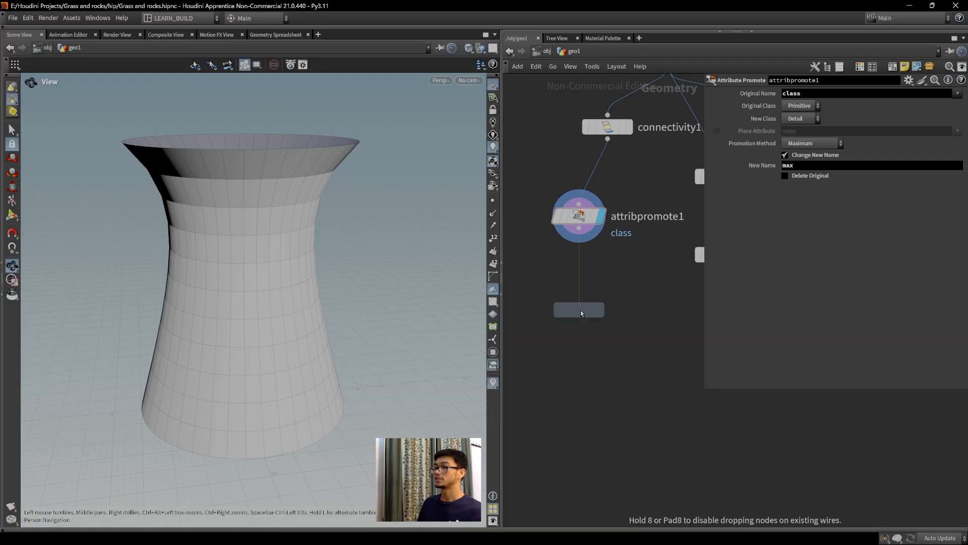
left_click(565, 317)
left_click_drag(579, 228, 550, 305)
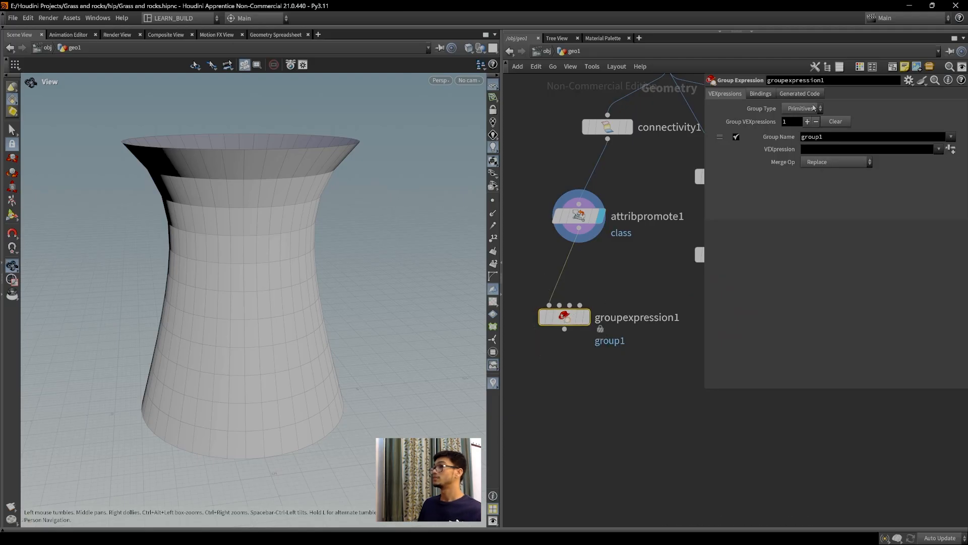
Name the primitive group in groupexpression1 Top_primitive_rings.
left_click(843, 138)
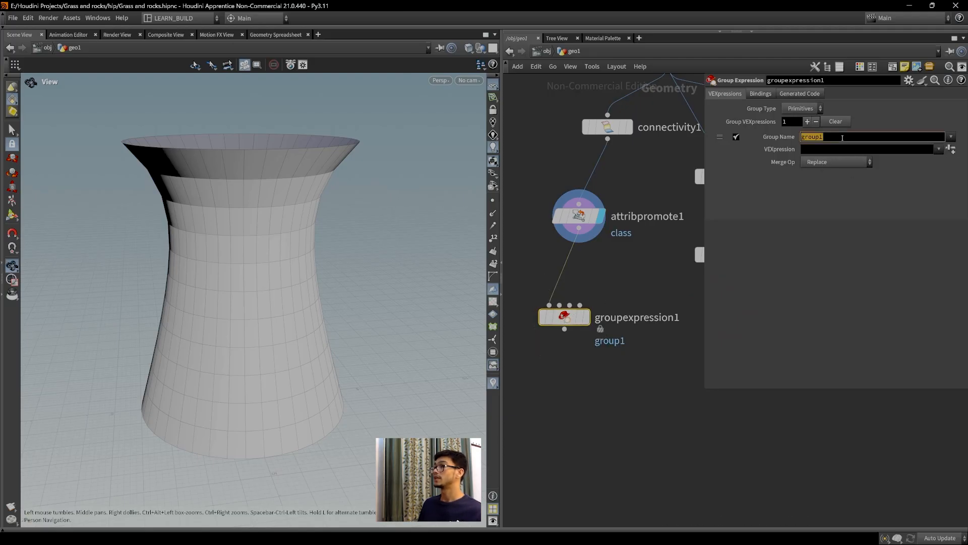
type("Top_")
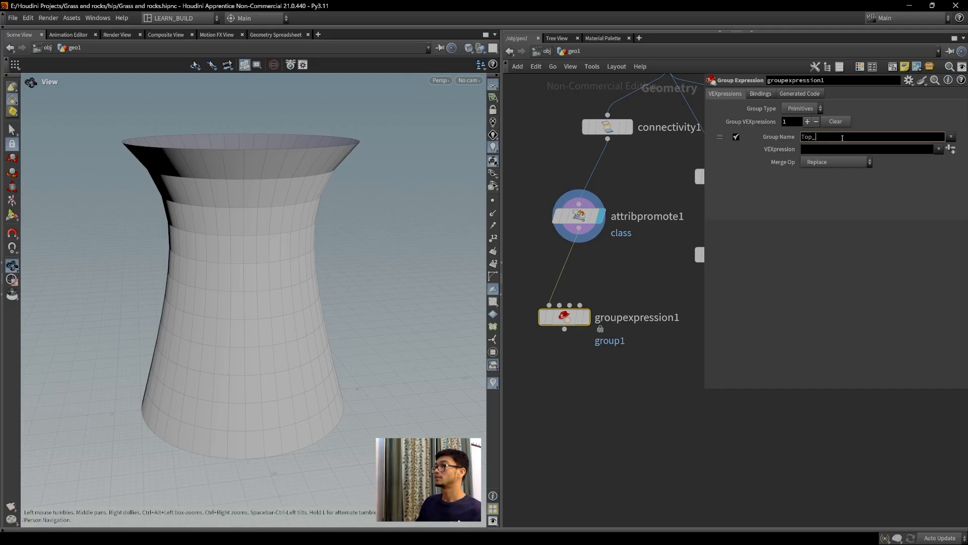
type("primitive_rings")
key("Return")
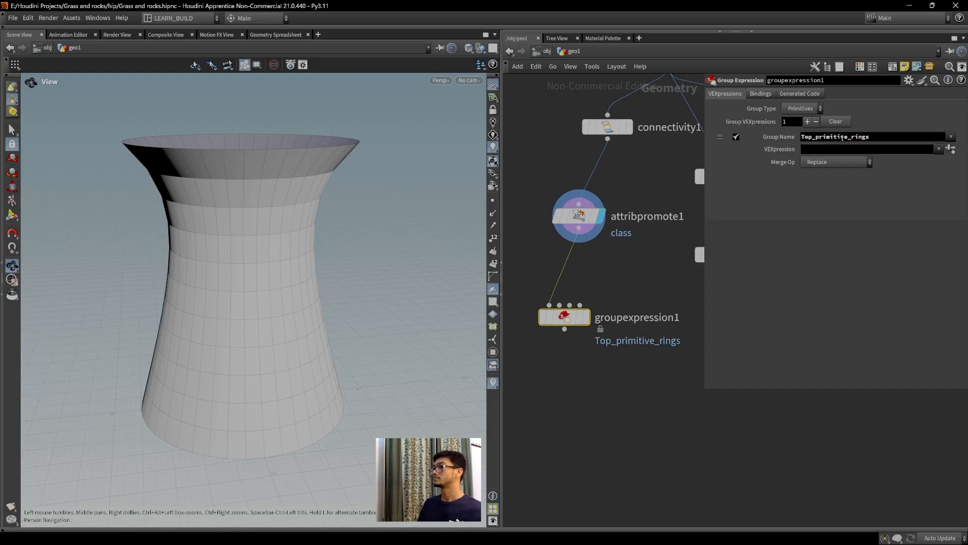
left_click(847, 149)
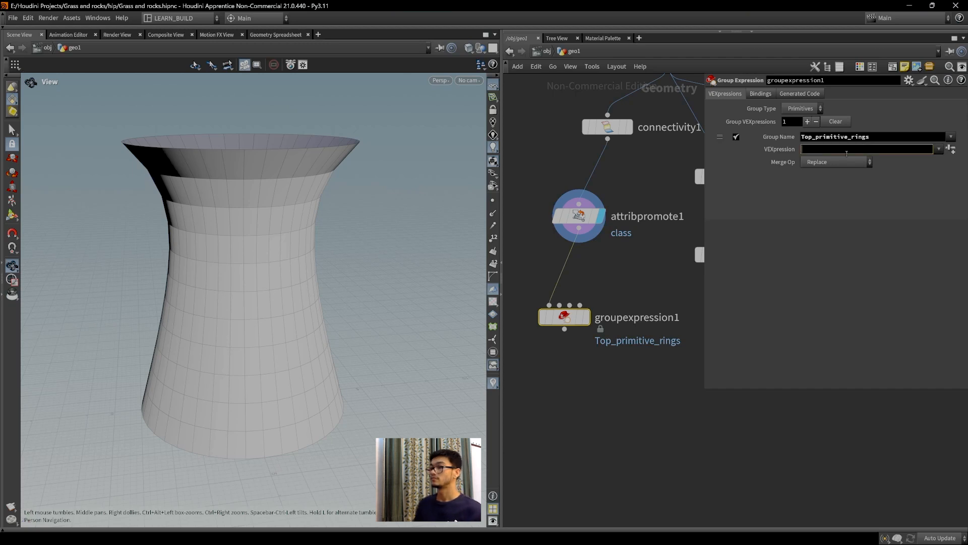
type("@class")
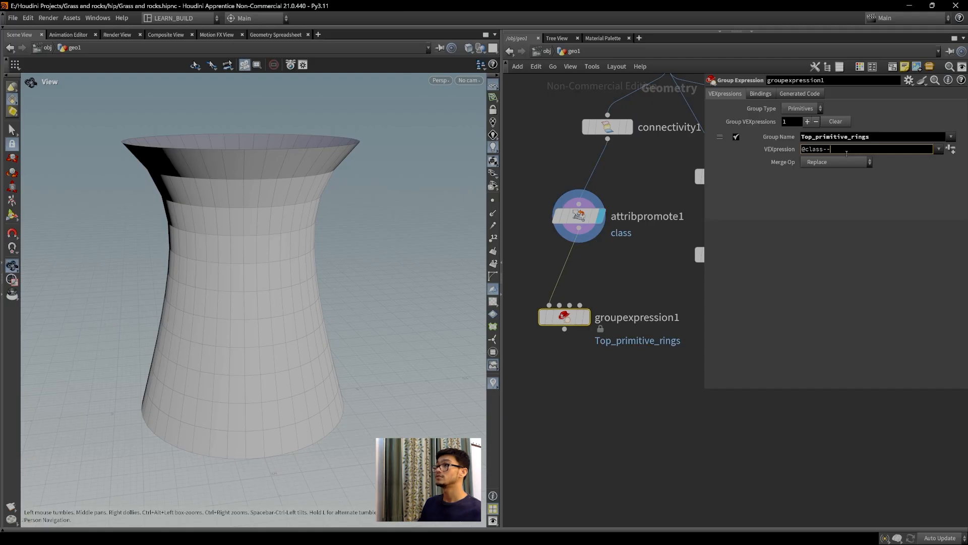
type("==@max")
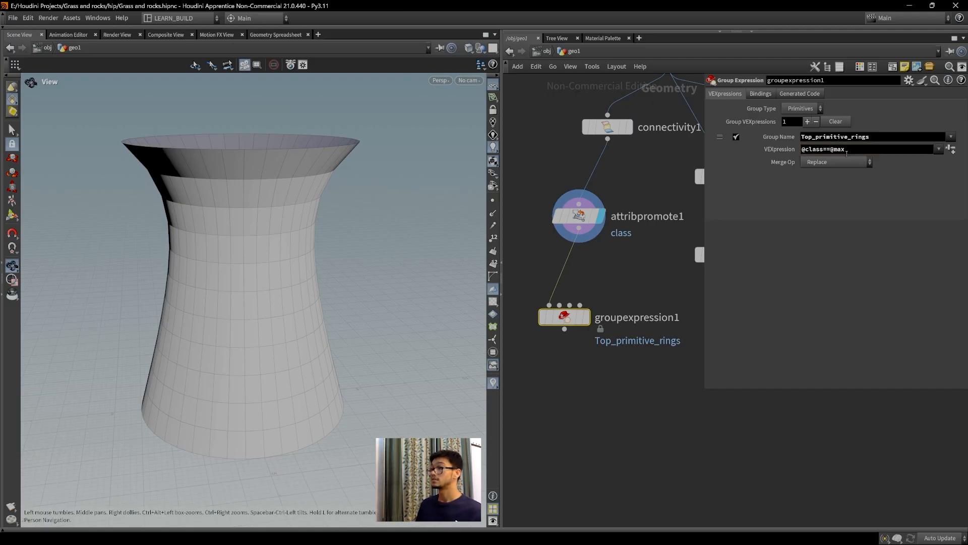
left_click(585, 317)
scroll(321, 243, "down", 2)
left_click_drag(322, 243, 271, 253)
scroll(296, 275, "up", 1)
left_click_drag(296, 290, 299, 268)
left_click_drag(210, 216, 263, 271)
Adjust the Points count of line1 to 14 while groupexpression1 stays displayed, and return to the grouping branch.
scroll(605, 323, "down", 4)
middle_click_drag(605, 322, 565, 441)
middle_click_drag(642, 177, 619, 299)
scroll(601, 274, "up", 4)
left_click(563, 183)
mouse_move(854, 139)
left_mouse_down()
mouse_move(875, 141)
mouse_move(841, 146)
mouse_move(862, 148)
left_mouse_up()
middle_click_drag(599, 317, 651, 156)
middle_click_drag(573, 348, 597, 210)
middle_click_drag(607, 352, 625, 344)
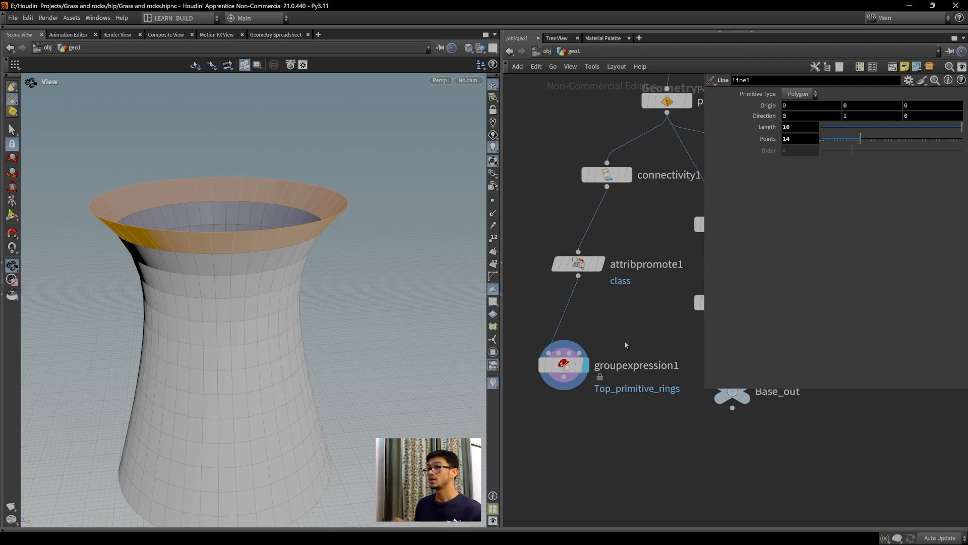
Examine attribpromote1's max detail attribute and the primitives' class values in the Geometry Spreadsheet, and return to the 3D view.
left_click(275, 34)
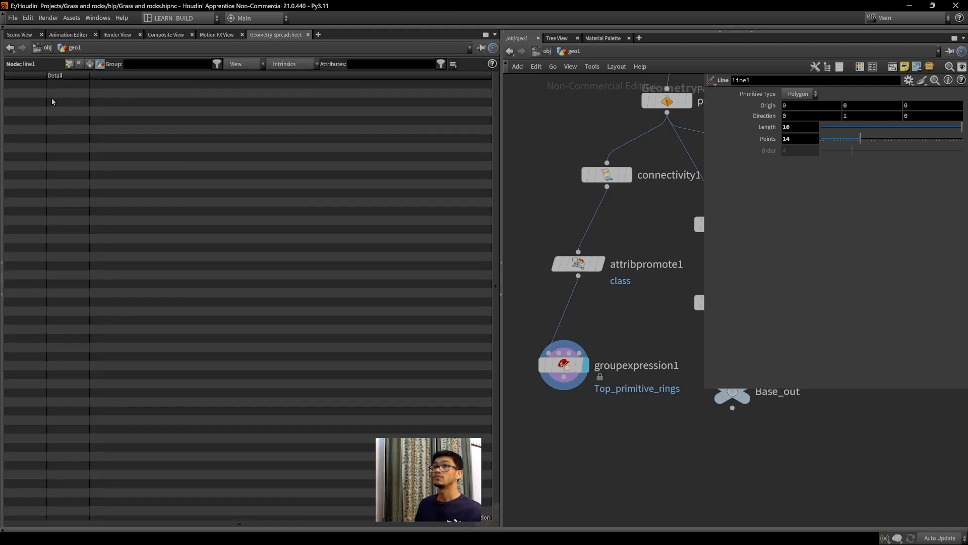
left_click(20, 34)
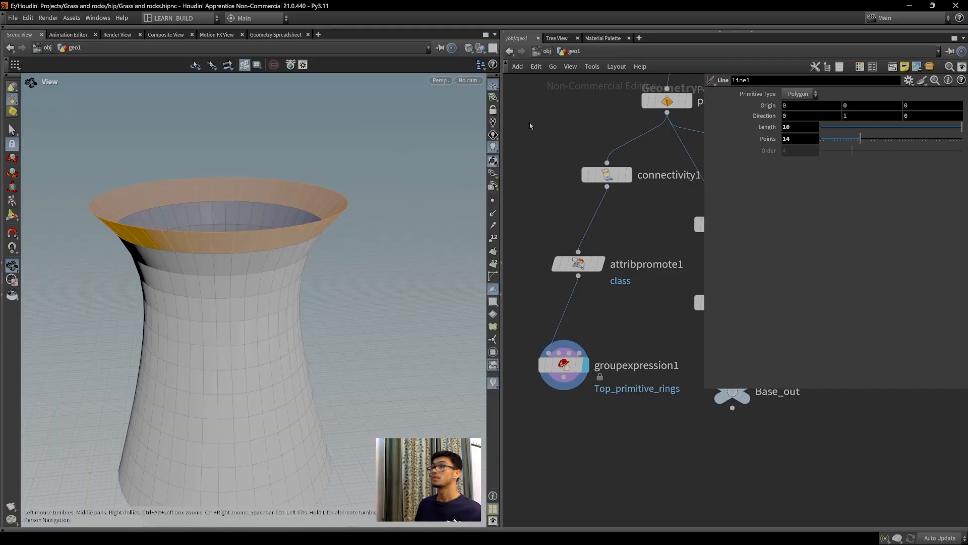
scroll(603, 352, "down", 1)
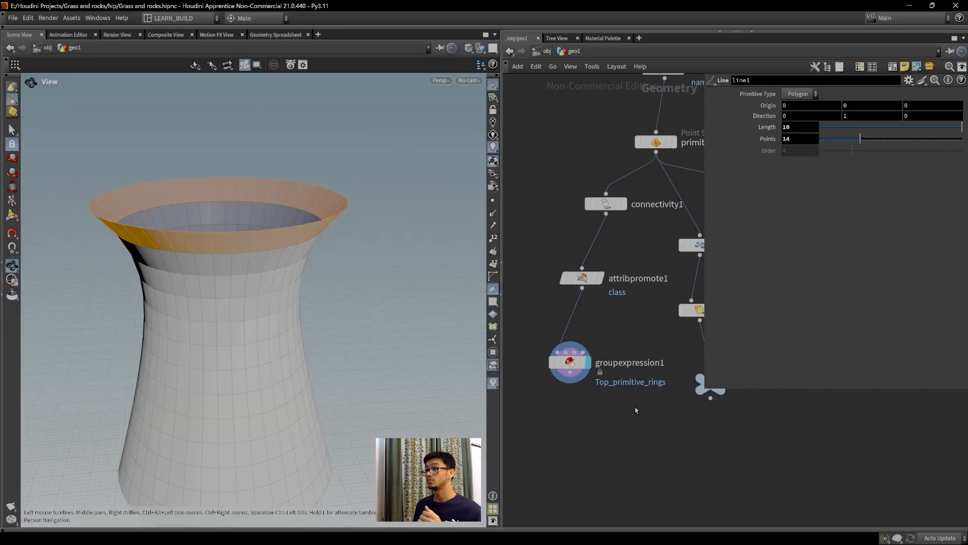
scroll(637, 410, "up", 1)
left_click(571, 252)
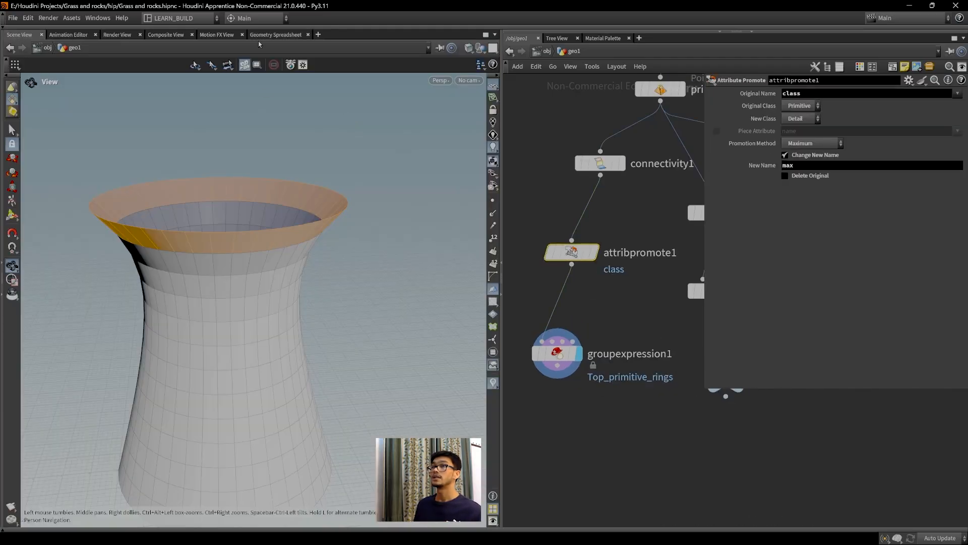
left_click(276, 34)
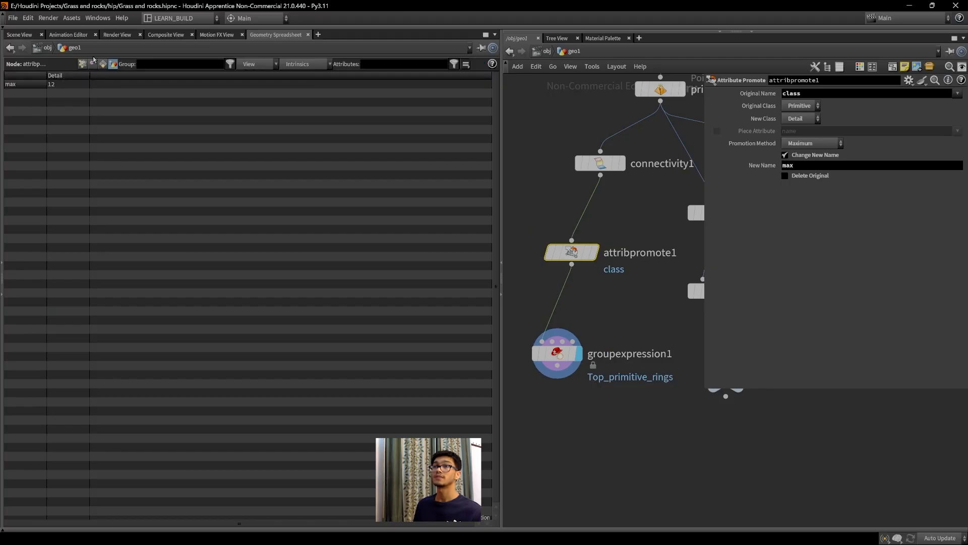
left_click(103, 64)
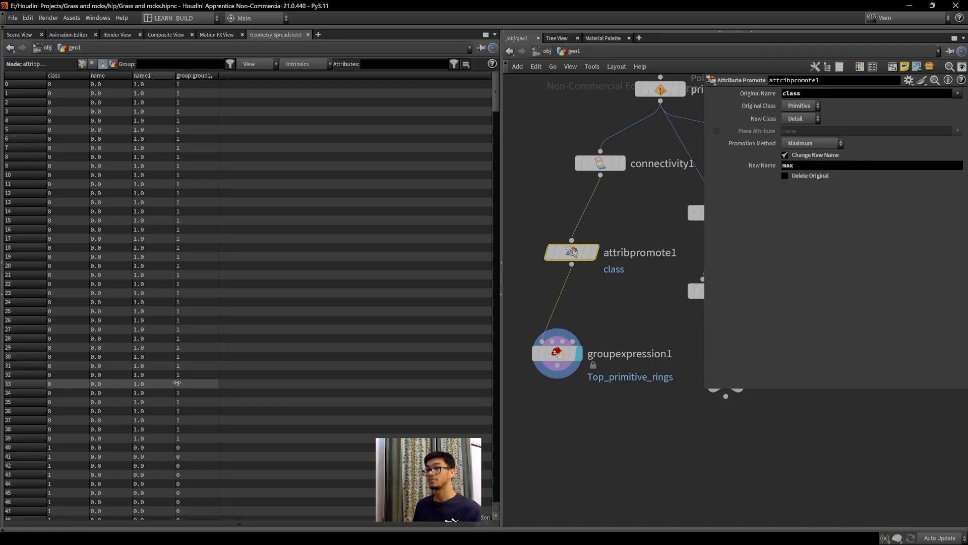
scroll(262, 353, "down", 1)
scroll(227, 348, "down", 1)
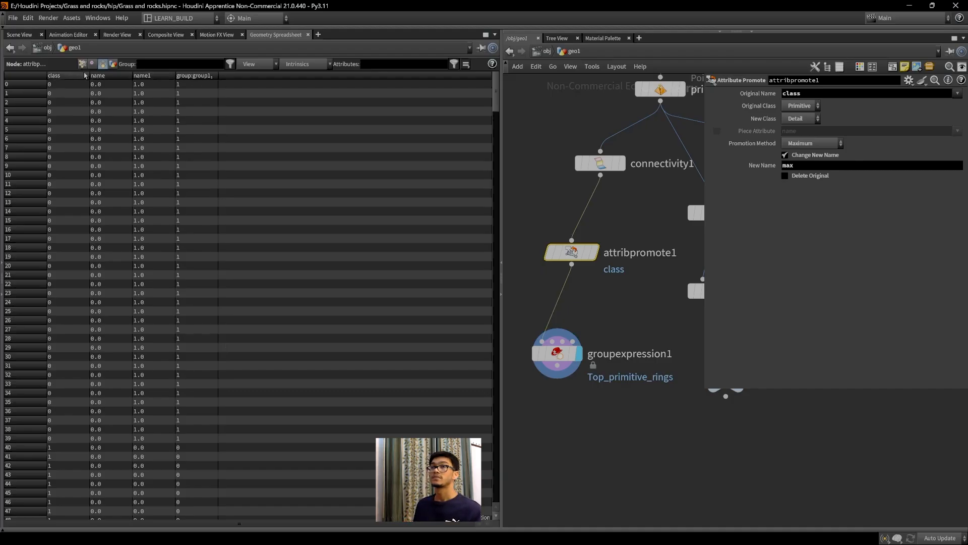
left_click(21, 35)
left_click_drag(311, 279, 354, 426)
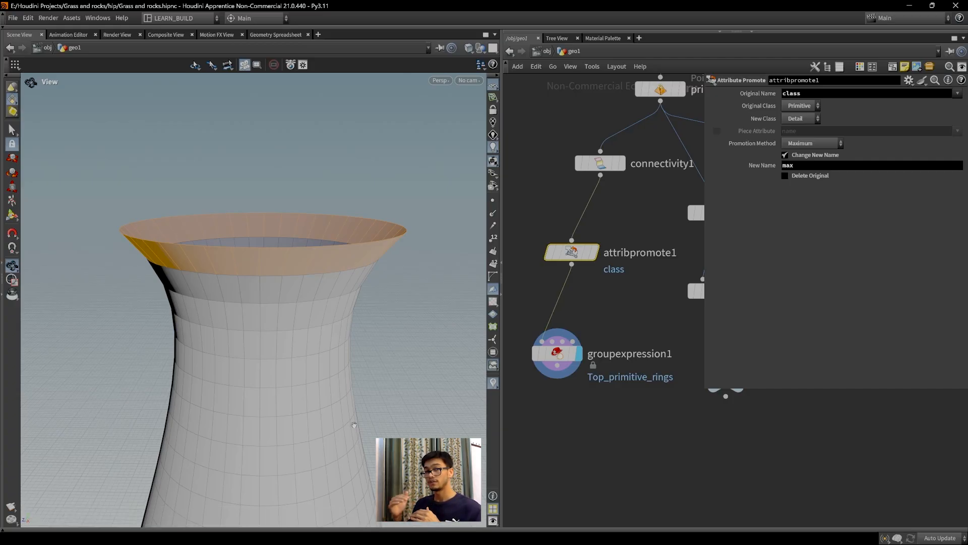
Move groupexpression1 closer beneath attribpromote1 in the network, offset to its side, leaving free space below.
middle_click_drag(568, 465, 640, 422)
mouse_move(609, 363)
middle_mouse_down()
mouse_move(618, 346)
mouse_move(597, 375)
middle_mouse_up()
scroll(630, 376, "down", 2)
scroll(595, 371, "up", 2)
scroll(596, 375, "down", 3)
scroll(571, 385, "up", 2)
scroll(662, 385, "down", 3)
scroll(648, 441, "up", 4)
left_click_drag(621, 353, 585, 325)
middle_click_drag(583, 406, 596, 375)
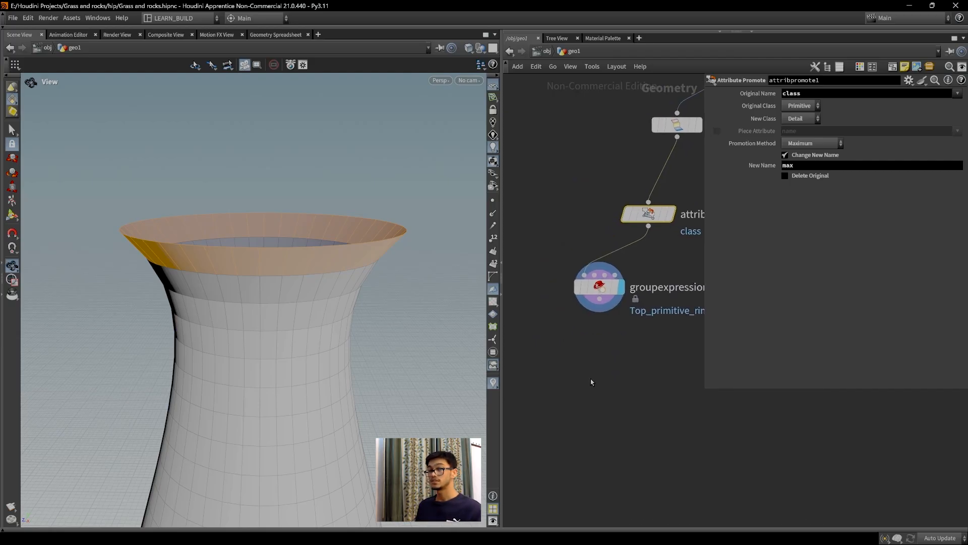
Review the settings of the group expression node that defines the Top_primitive_rings group.
middle_click_drag(594, 383, 579, 337)
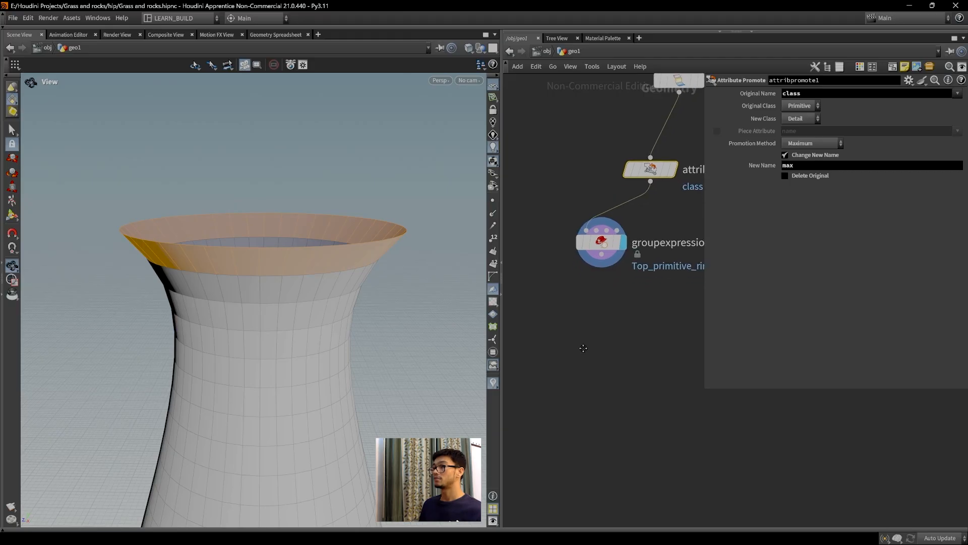
key("Tab")
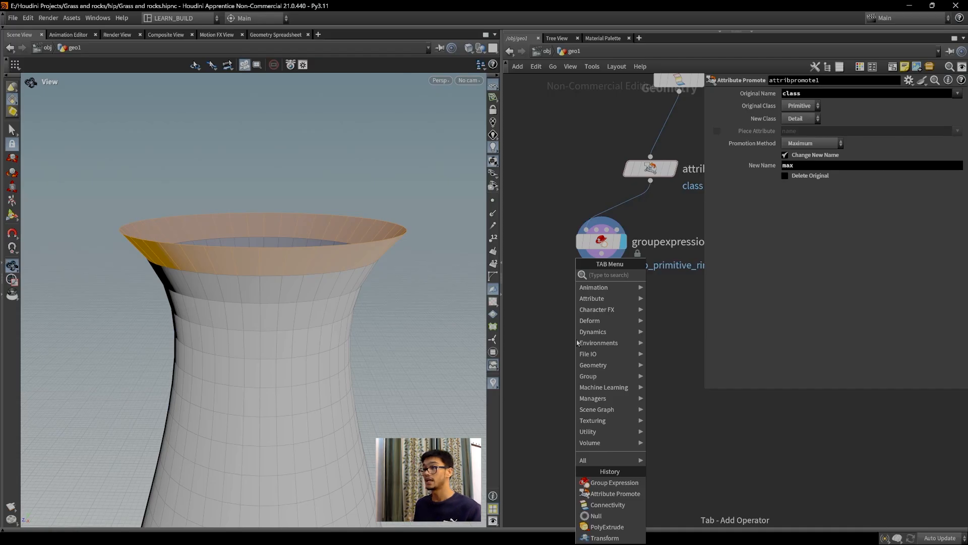
left_click(689, 341)
middle_click_drag(672, 290, 646, 381)
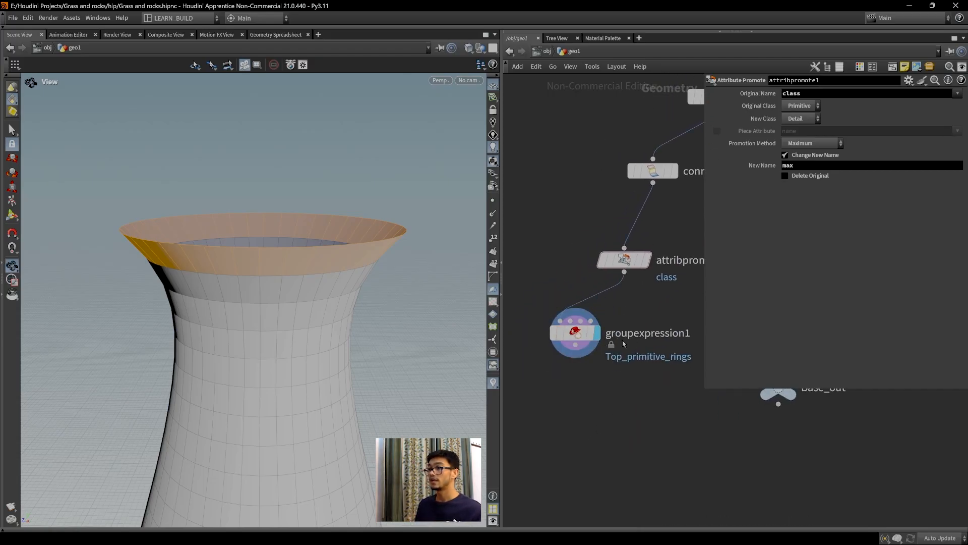
middle_click_drag(682, 338, 631, 402)
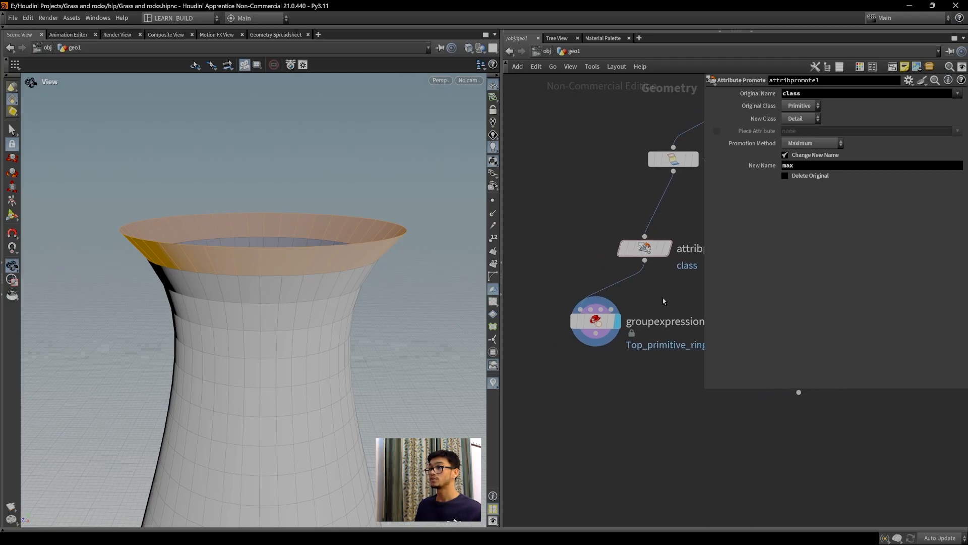
left_click(600, 320)
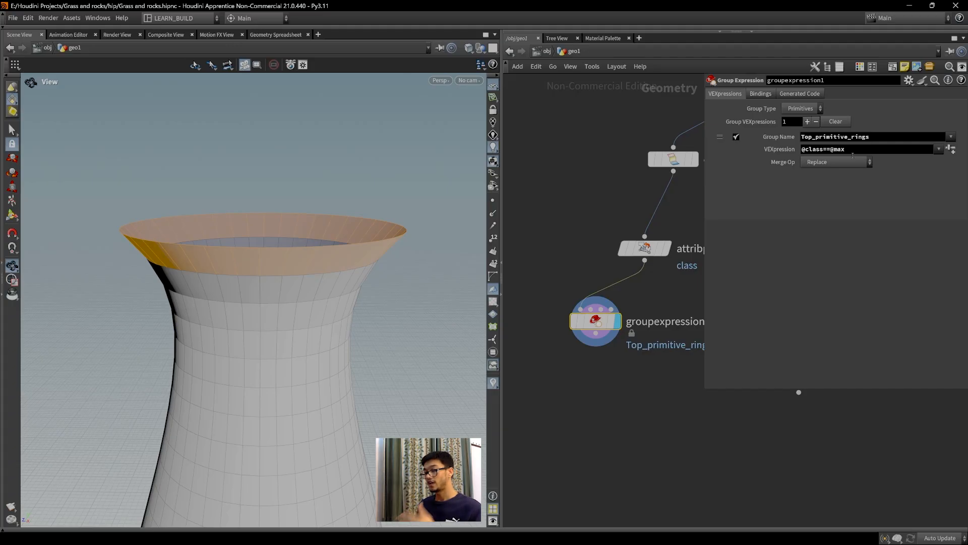
middle_click_drag(595, 394, 633, 393)
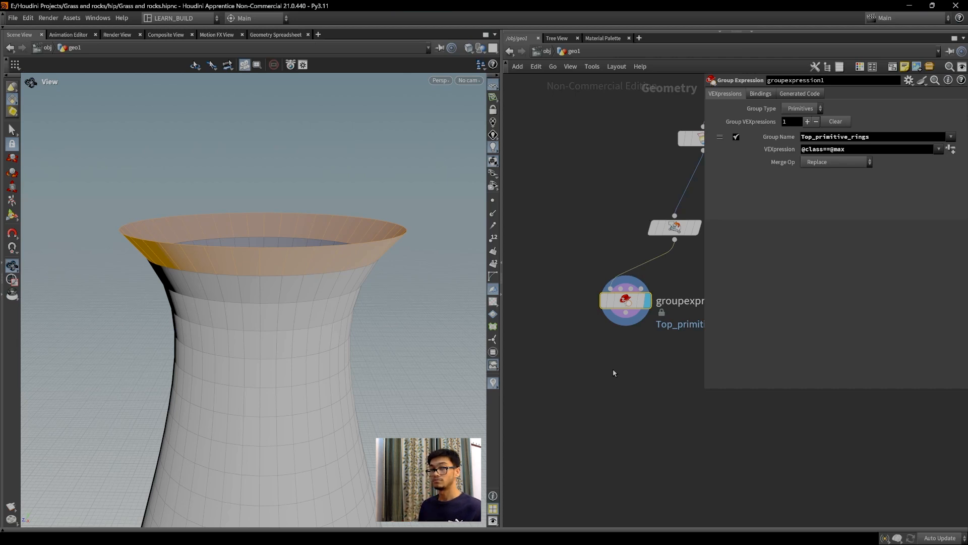
mouse_move(613, 369)
middle_mouse_down()
mouse_move(607, 351)
mouse_move(624, 345)
mouse_move(617, 368)
middle_mouse_up()
scroll(608, 351, "down", 1)
scroll(612, 347, "up", 1)
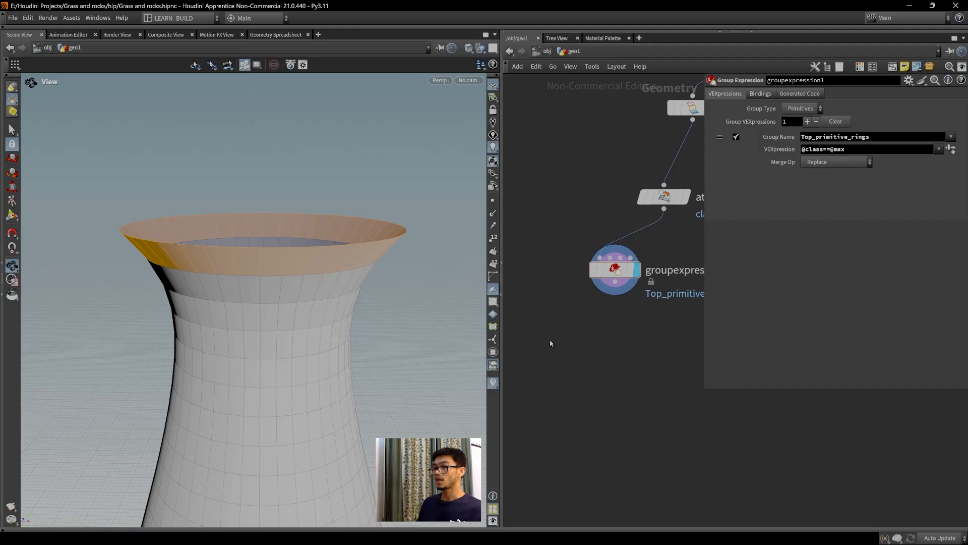
Add a Blast node below the group expression node and wire the group expression's output into it.
key("Tab")
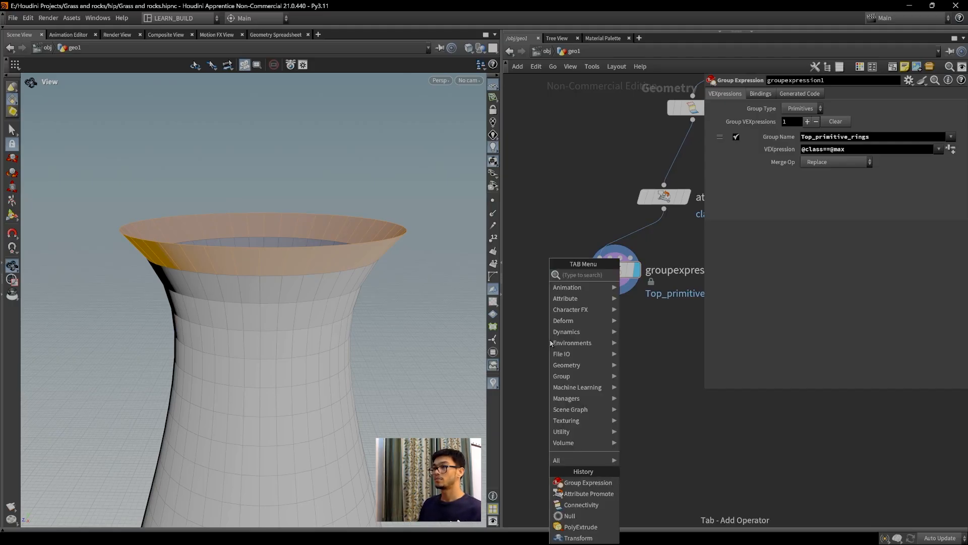
type("balst")
key("BackSpace")
key("BackSpace")
key("BackSpace")
key("BackSpace")
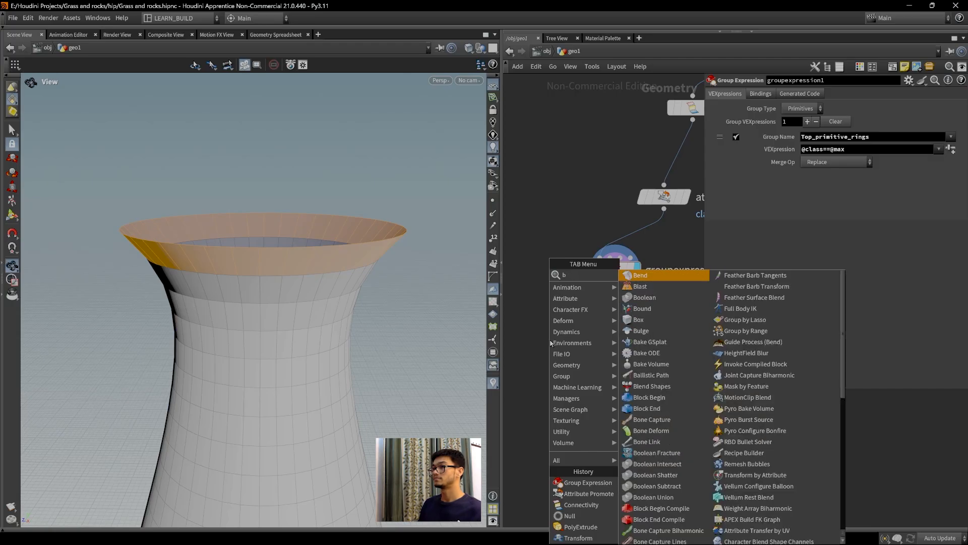
type("last")
key("Return")
left_click(593, 363)
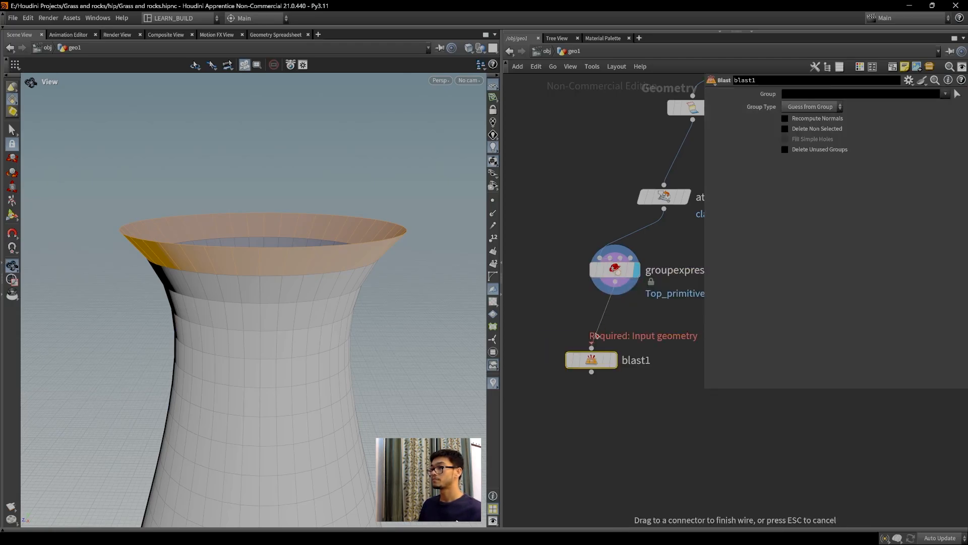
middle_click_drag(673, 324, 627, 333)
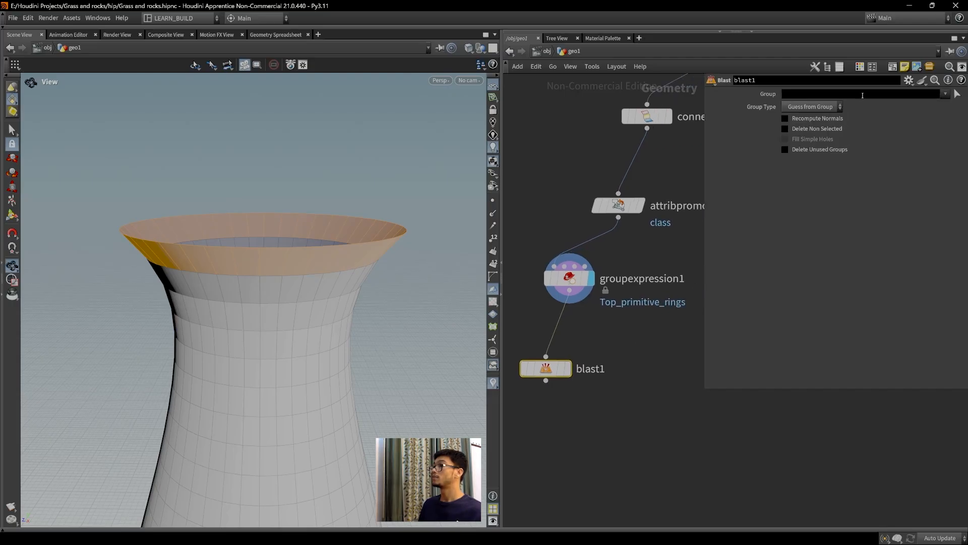
Make the Blast node target Top_primitive_rings, display it, and enable Delete Non Selected to isolate the top ring.
left_click(948, 95)
left_click(930, 120)
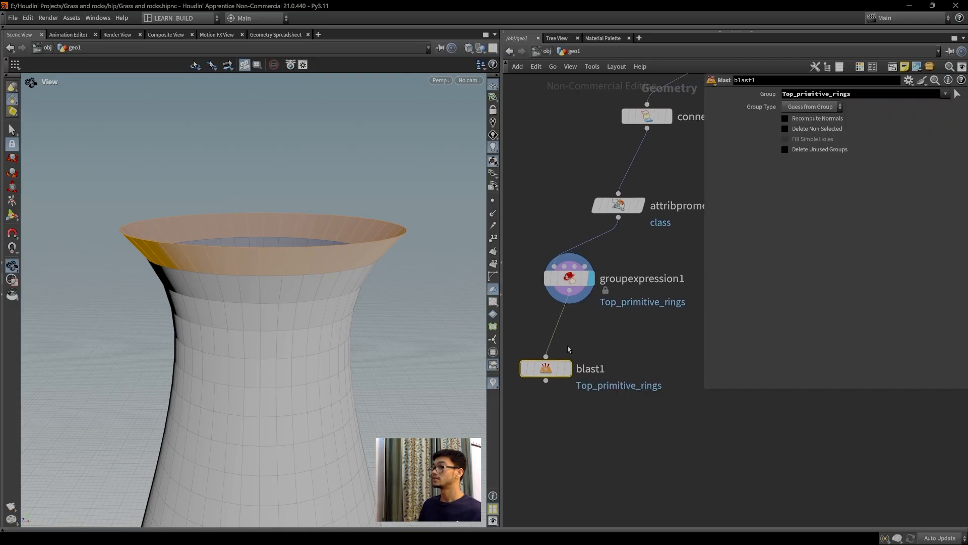
left_click(570, 369)
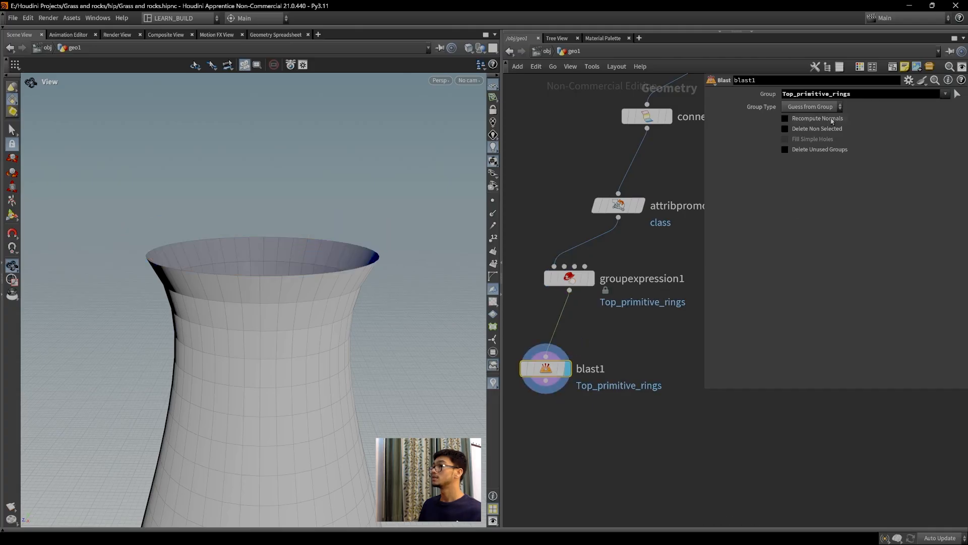
left_click(817, 129)
middle_click_drag(598, 343, 628, 285)
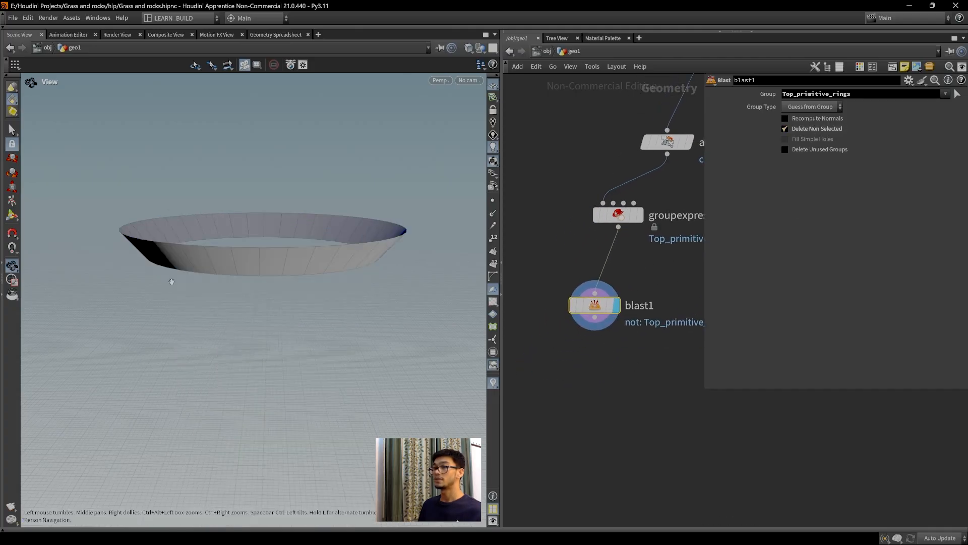
middle_click_drag(598, 385, 625, 368)
left_click_drag(271, 253, 293, 338)
scroll(306, 339, "up", 1)
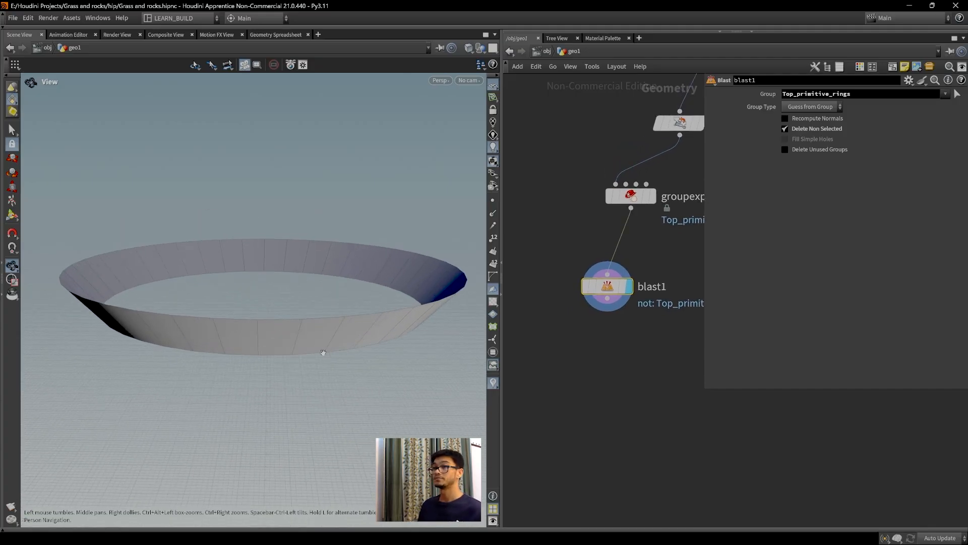
middle_click_drag(324, 352, 325, 325)
Add a Group Create node below the Blast node.
middle_click_drag(619, 351, 619, 331)
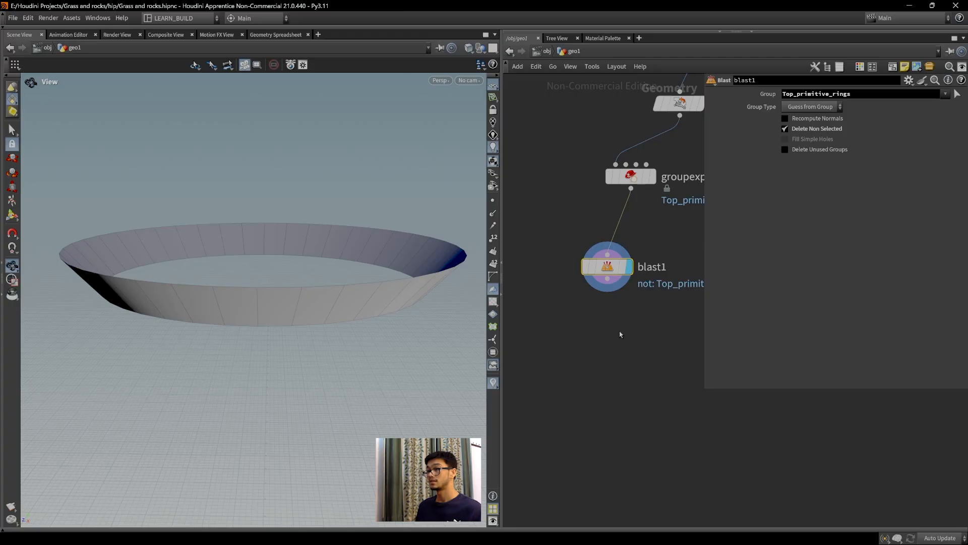
middle_click_drag(591, 367, 592, 348)
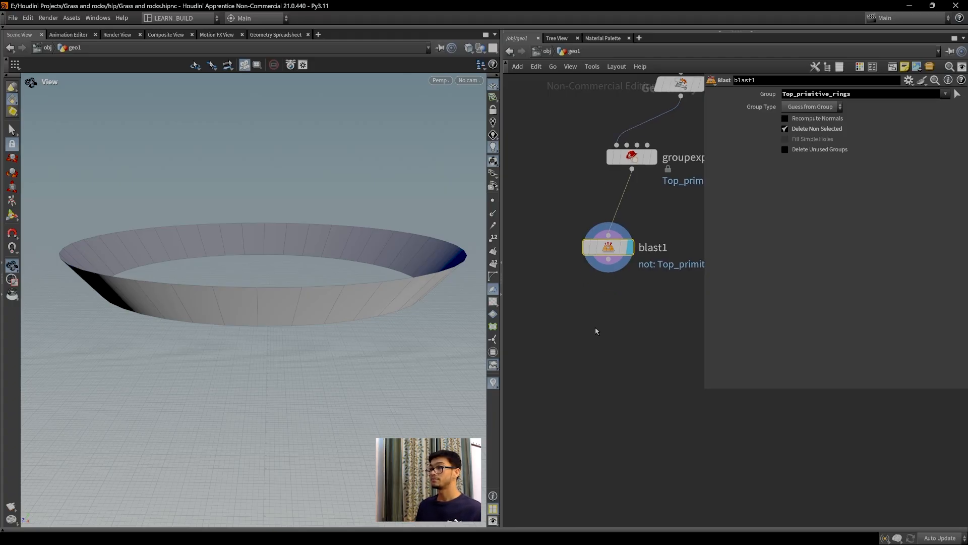
key("Tab")
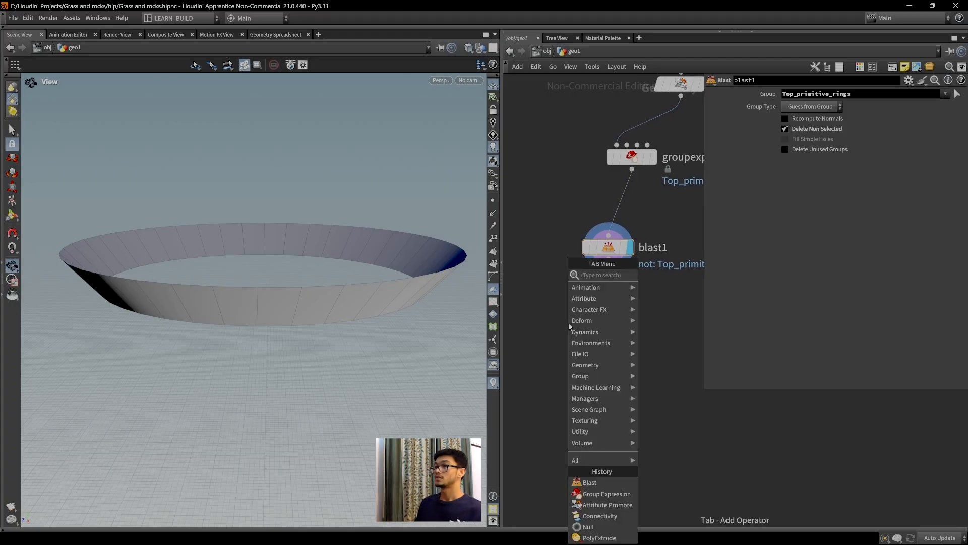
type("group")
key("Return")
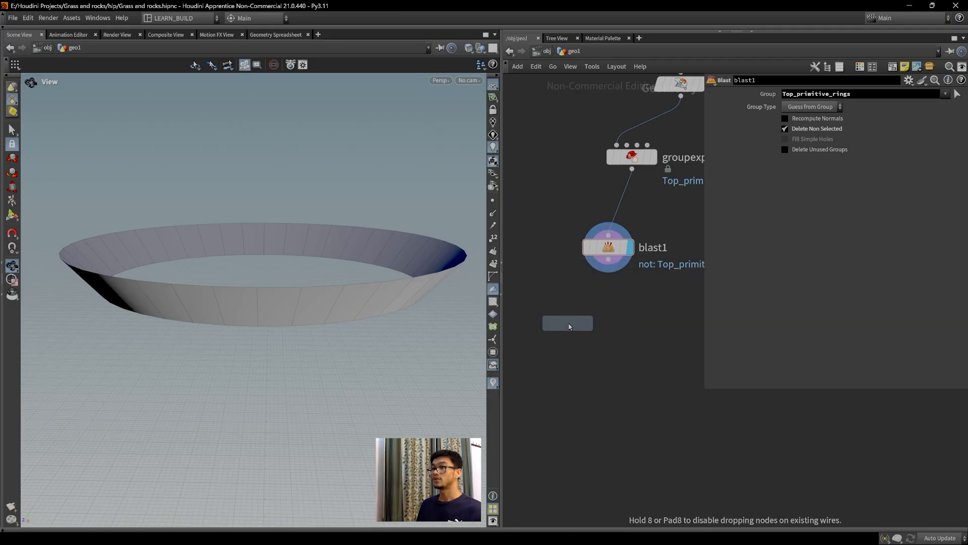
left_click(570, 327)
left_click_drag(190, 234, 245, 299)
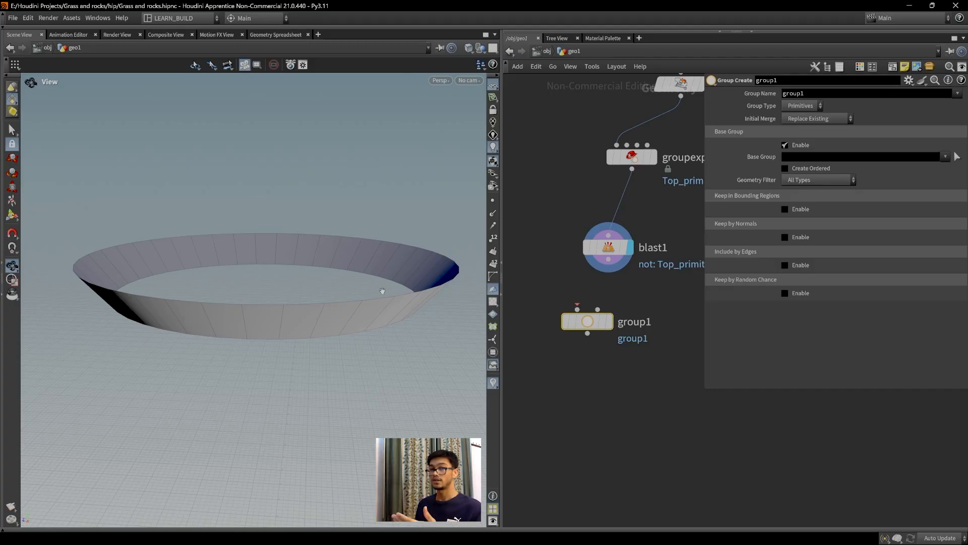
middle_click_drag(599, 375, 592, 339)
mouse_move(573, 293)
left_click_drag(573, 293, 564, 294)
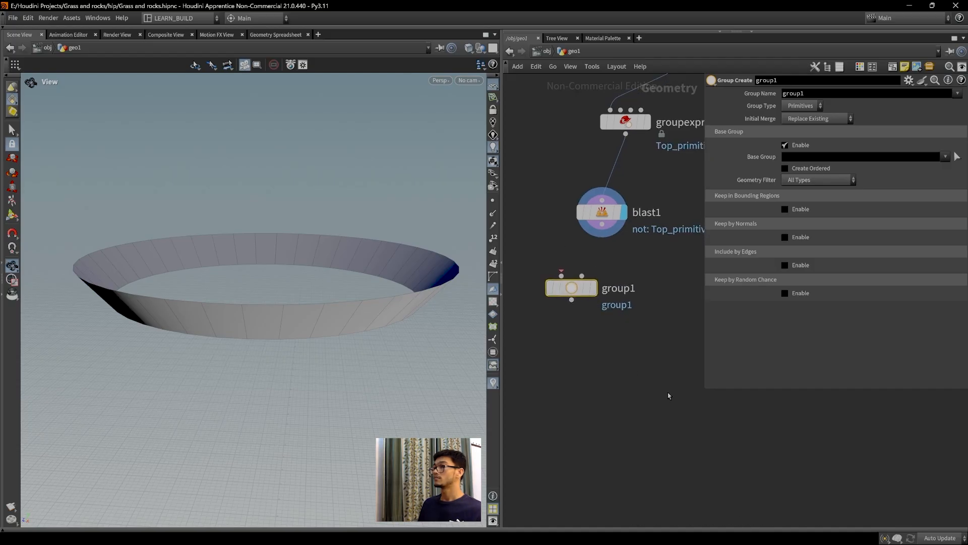
Disable the new group's Base Group, set its type to Edges, and connect and display it after the Blast node.
left_click(799, 147)
left_click(802, 105)
left_click(801, 136)
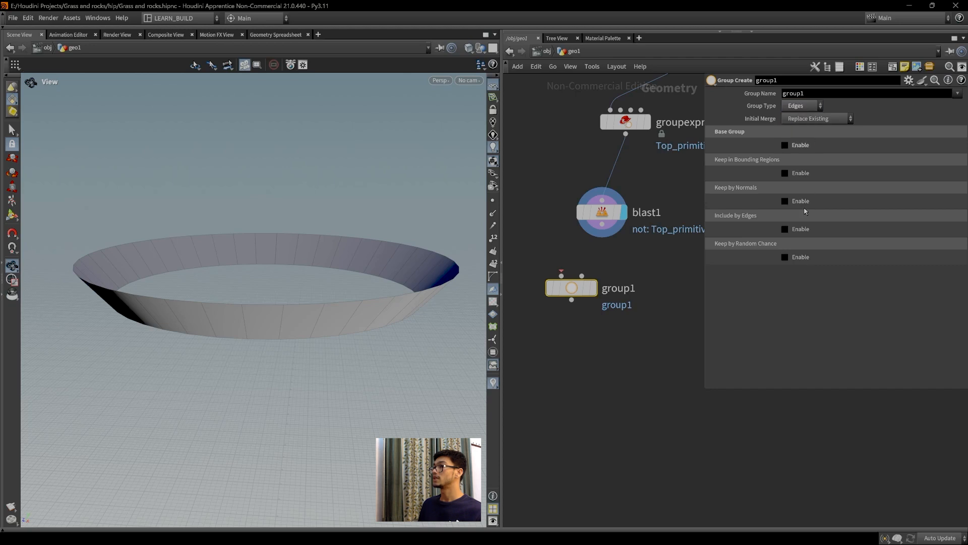
left_click_drag(562, 276, 603, 225)
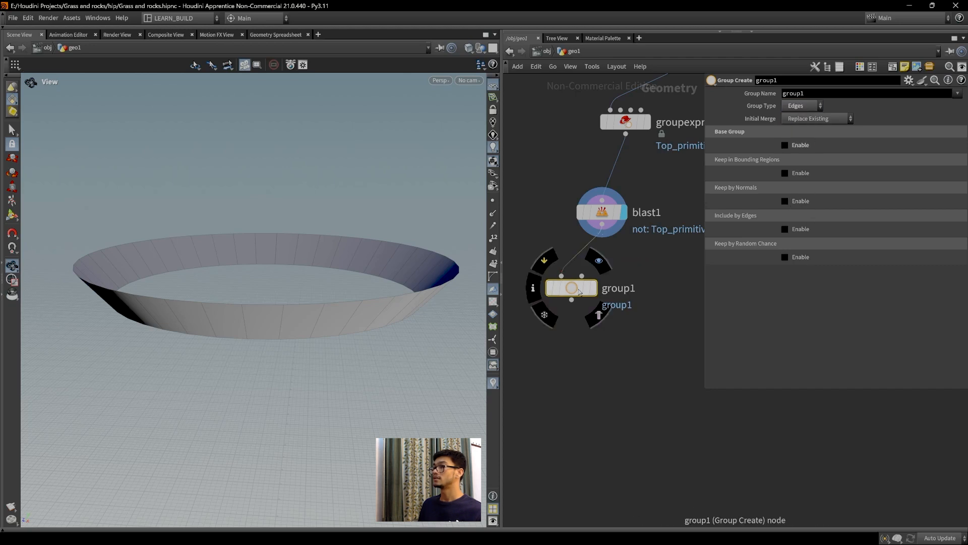
left_click(603, 269)
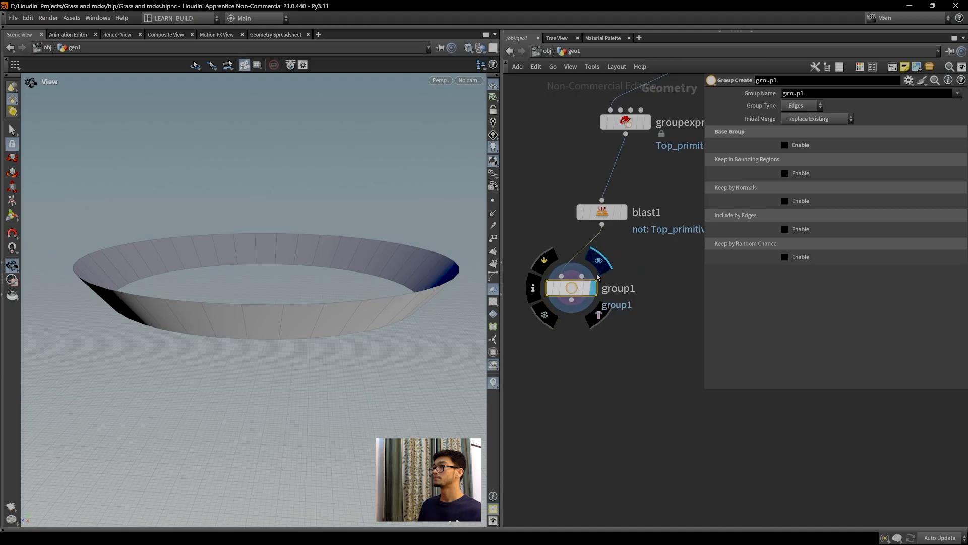
Enable Include by Edges on the group node with Edge Angle Uses Angle Between Edges turned on.
left_click(792, 228)
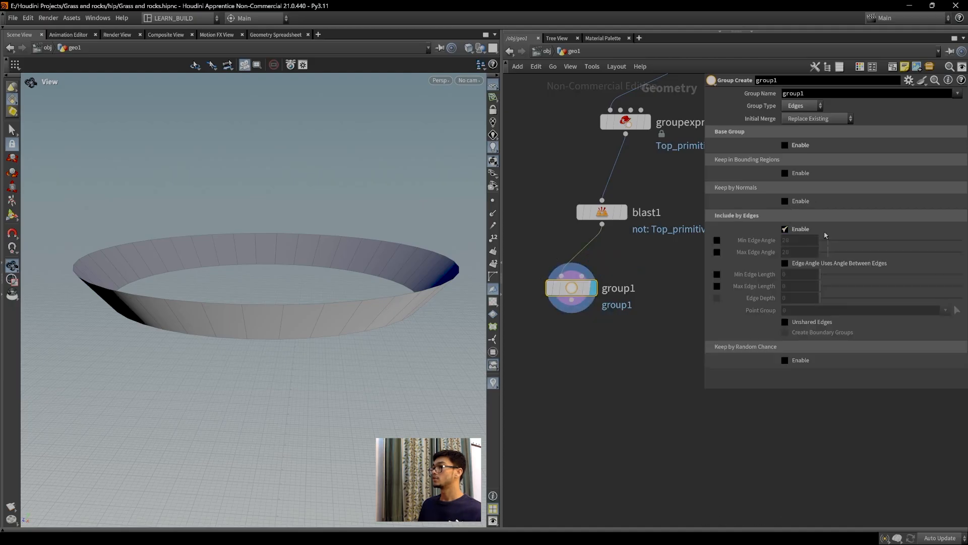
scroll(225, 307, "up", 2)
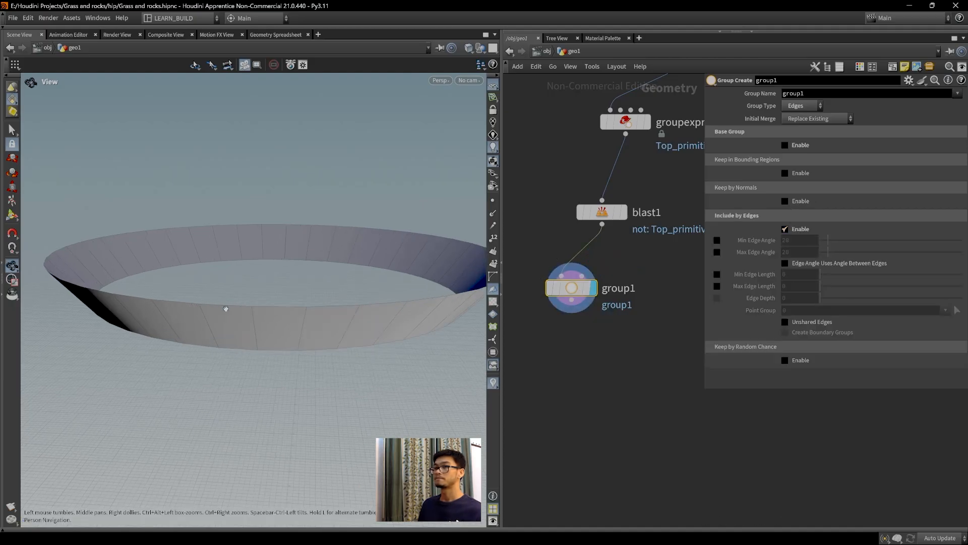
middle_click_drag(225, 307, 233, 280)
left_click(786, 263)
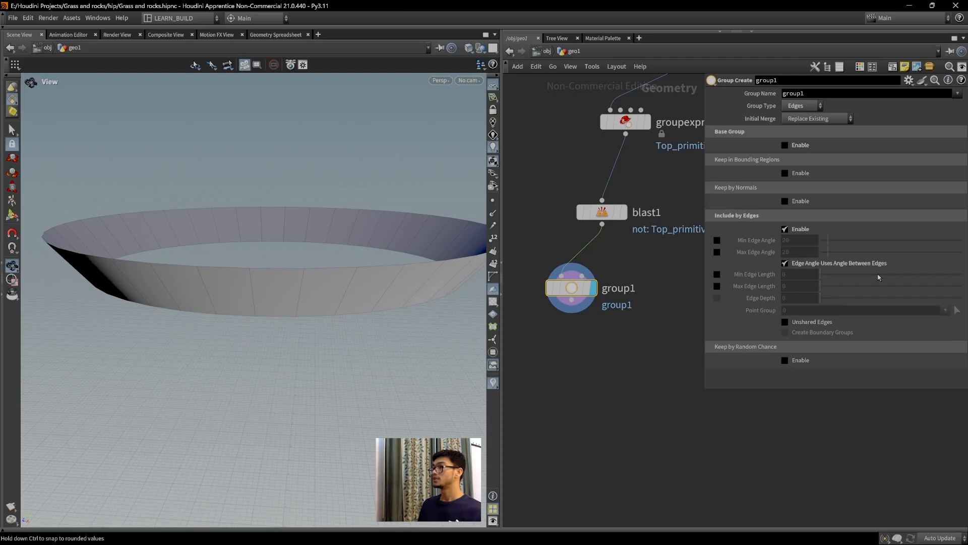
left_click(717, 240)
mouse_move(831, 240)
left_mouse_down()
mouse_move(916, 247)
mouse_move(838, 247)
mouse_move(846, 247)
left_mouse_up()
left_click(716, 240)
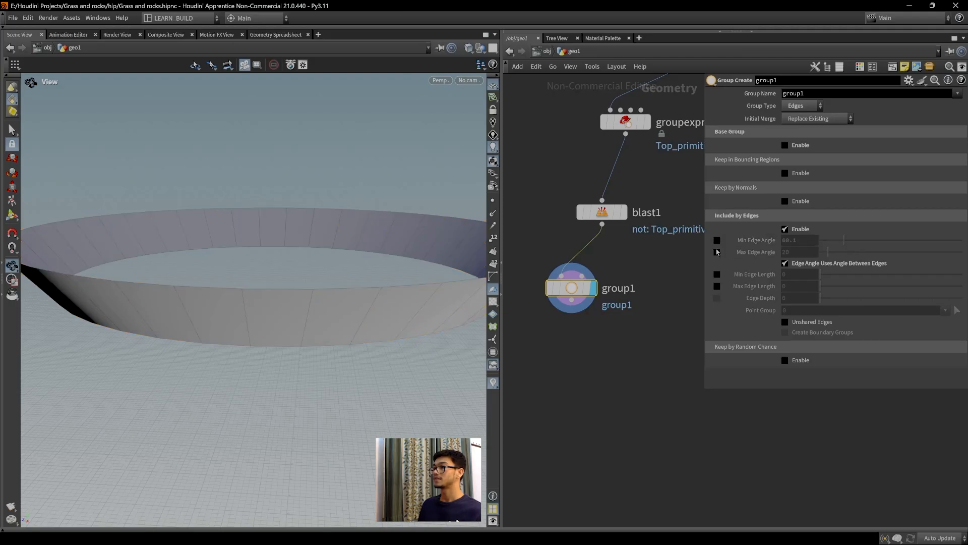
Enable Max Edge Angle for the edge group and set it to 91.4.
left_click(716, 252)
mouse_move(854, 258)
left_mouse_down()
mouse_move(888, 257)
mouse_move(858, 259)
left_mouse_up()
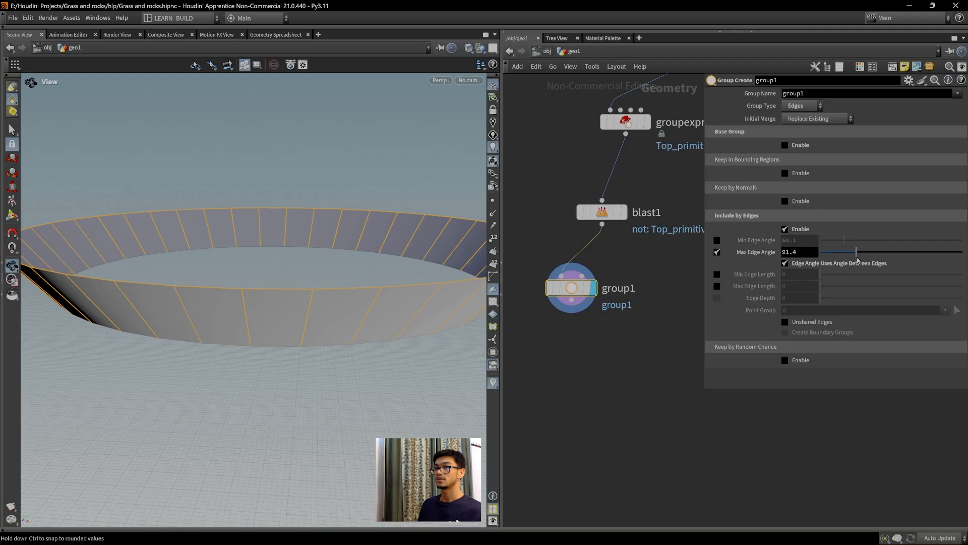
Examine from several angles which edges of the isolated ring the edge group selects.
left_click_drag(393, 295, 408, 312)
left_click_drag(389, 259, 297, 275)
left_click_drag(234, 268, 359, 277)
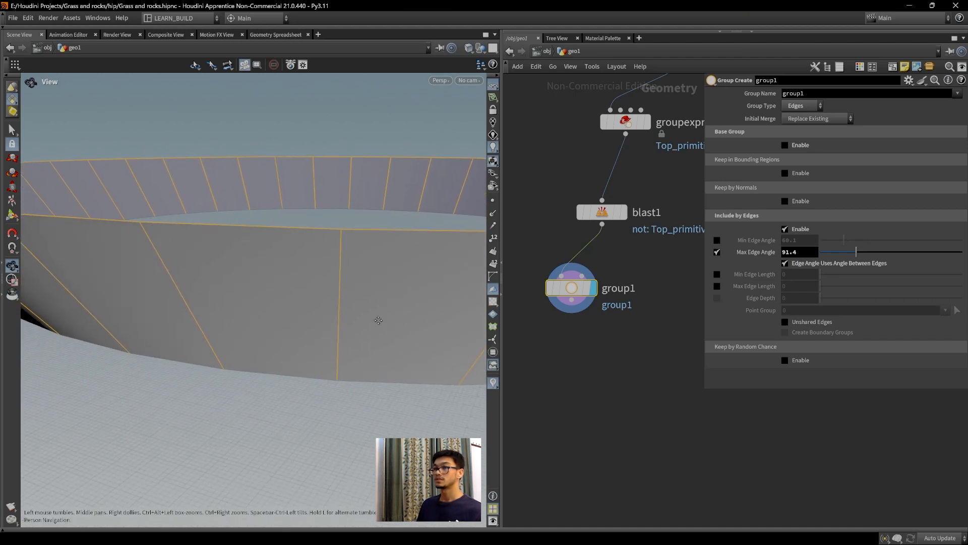
left_click_drag(392, 322, 363, 302)
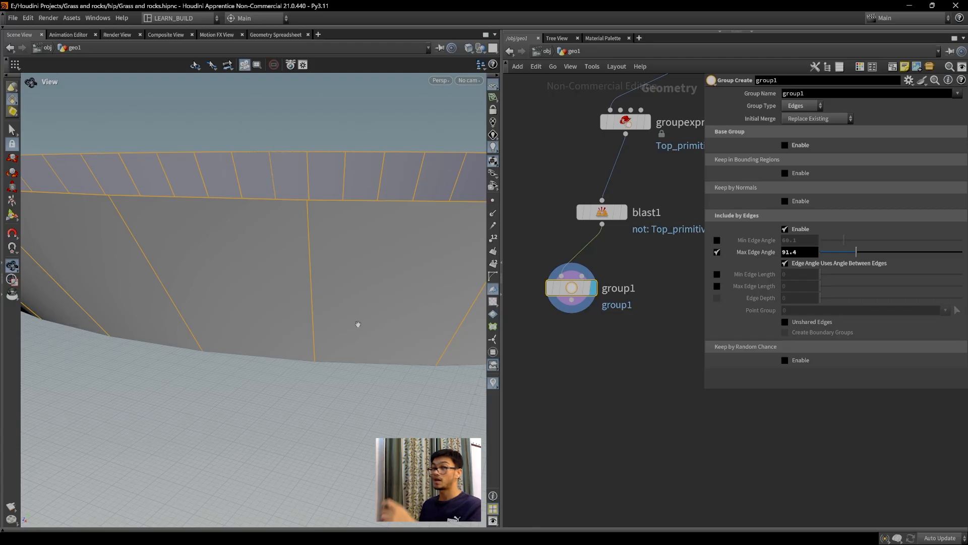
left_click_drag(358, 324, 389, 315)
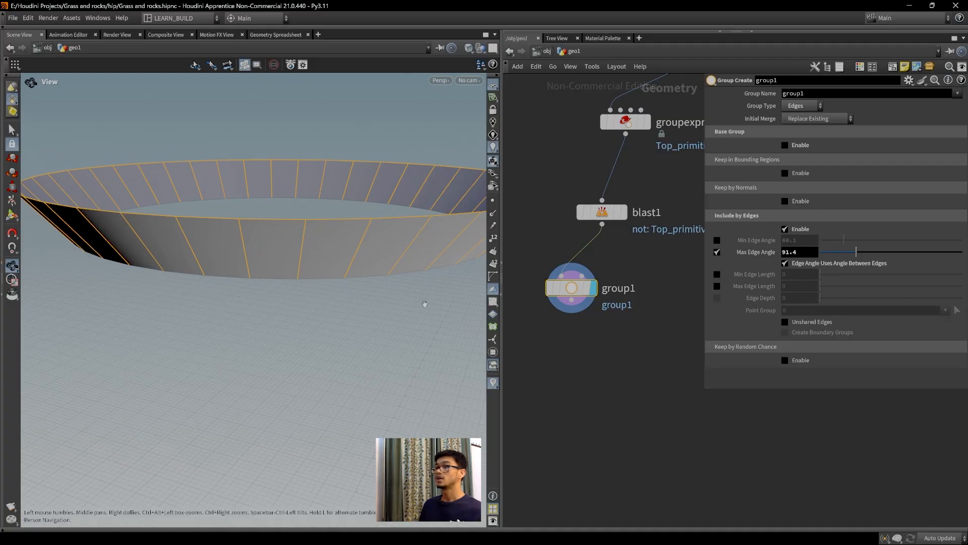
left_click_drag(407, 306, 414, 304)
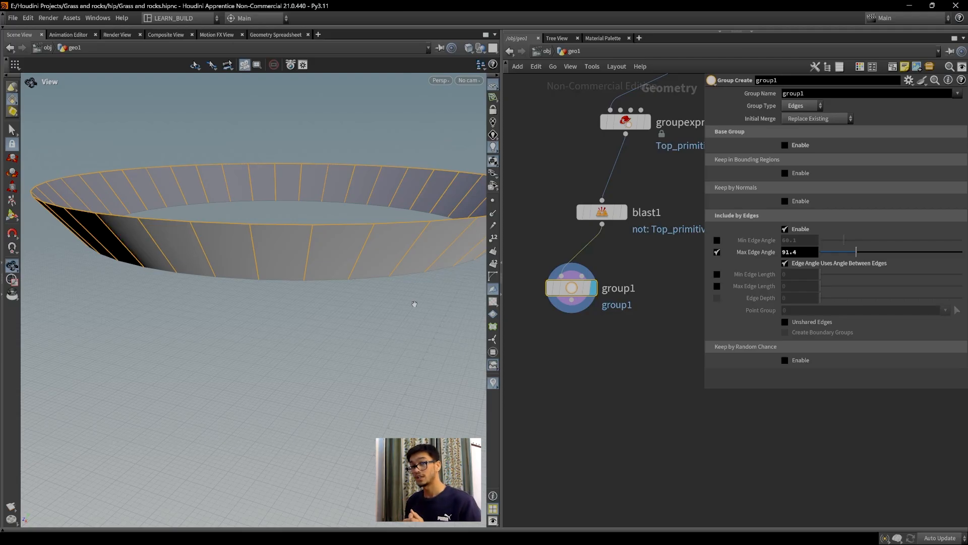
left_click_drag(363, 285, 347, 327)
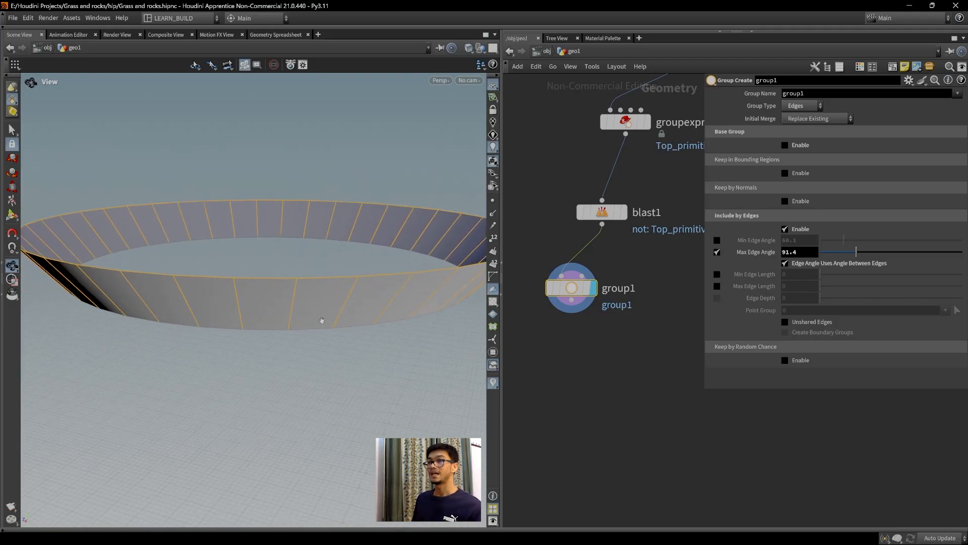
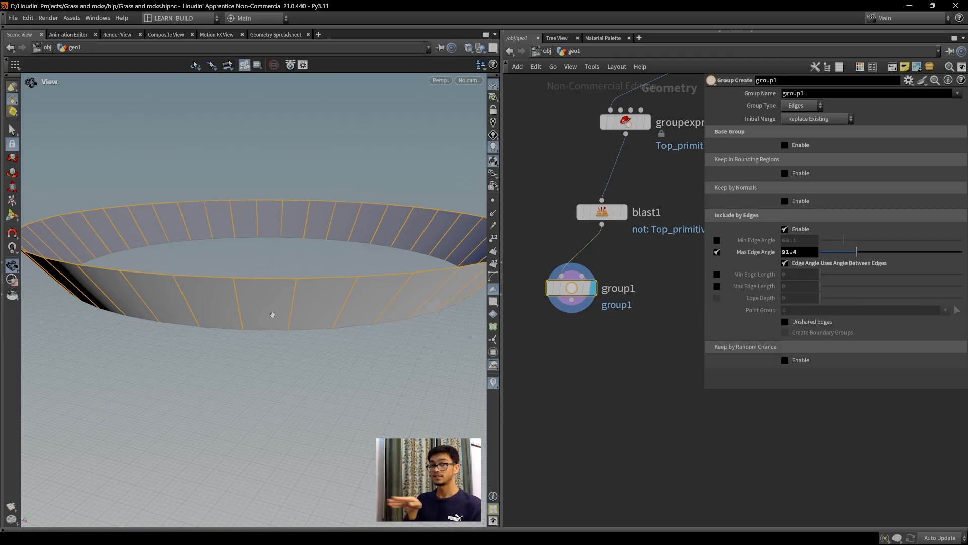
Enable the Base Group on the group1 node and pick the ring's upper edge loop as its content.
left_click_drag(378, 309, 328, 351)
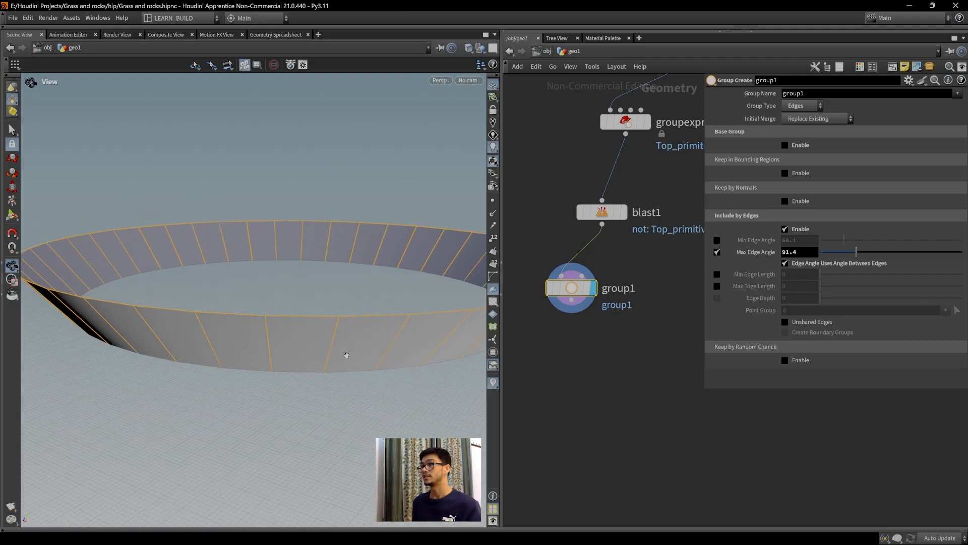
left_click_drag(570, 289, 625, 328)
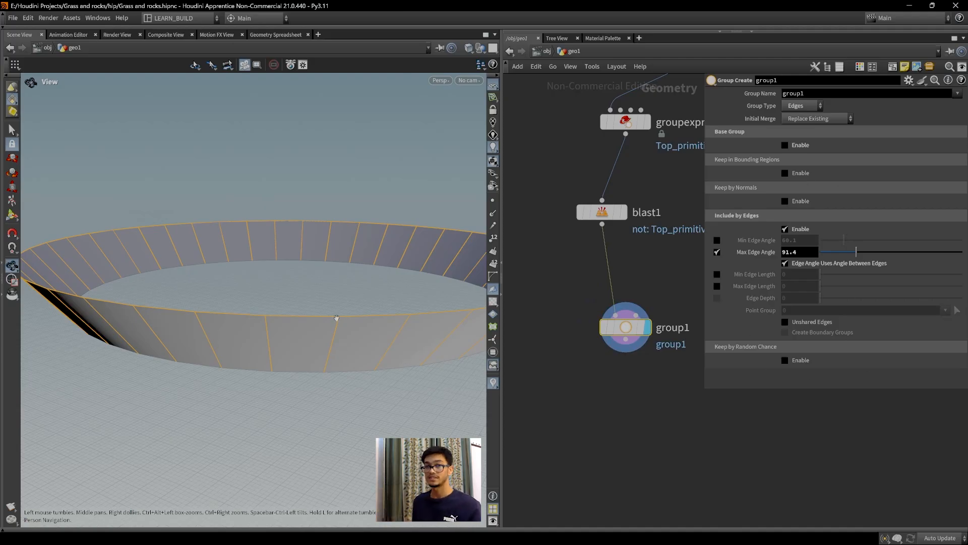
left_click(798, 146)
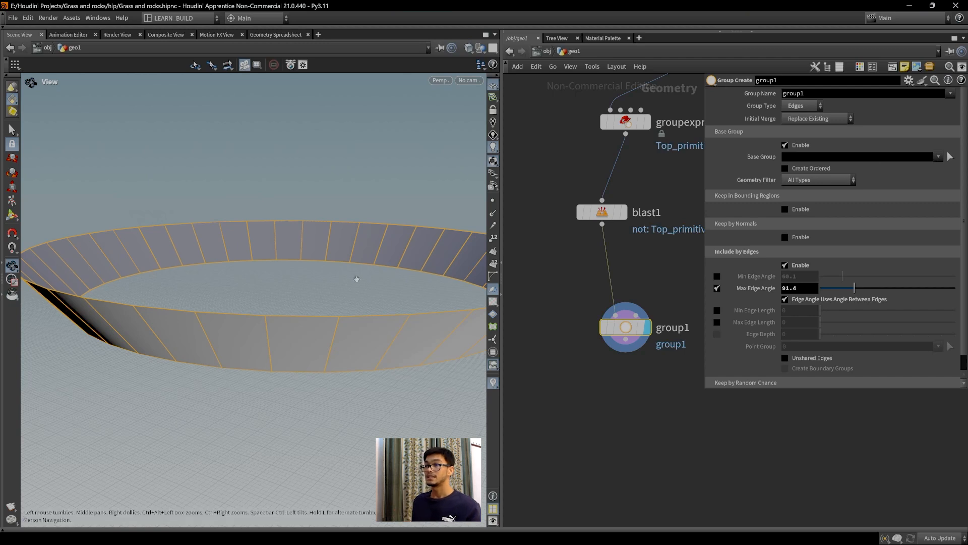
left_click_drag(313, 346, 256, 355)
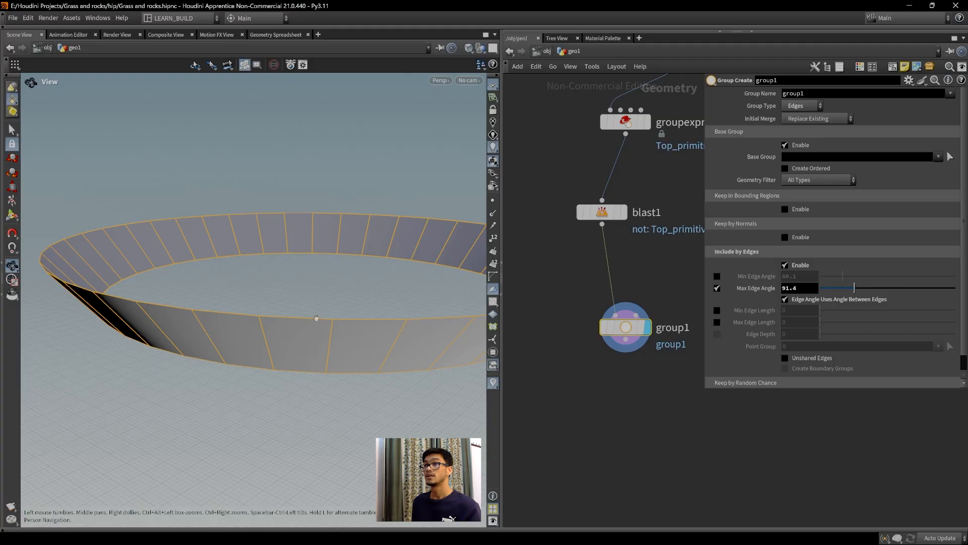
left_click(950, 156)
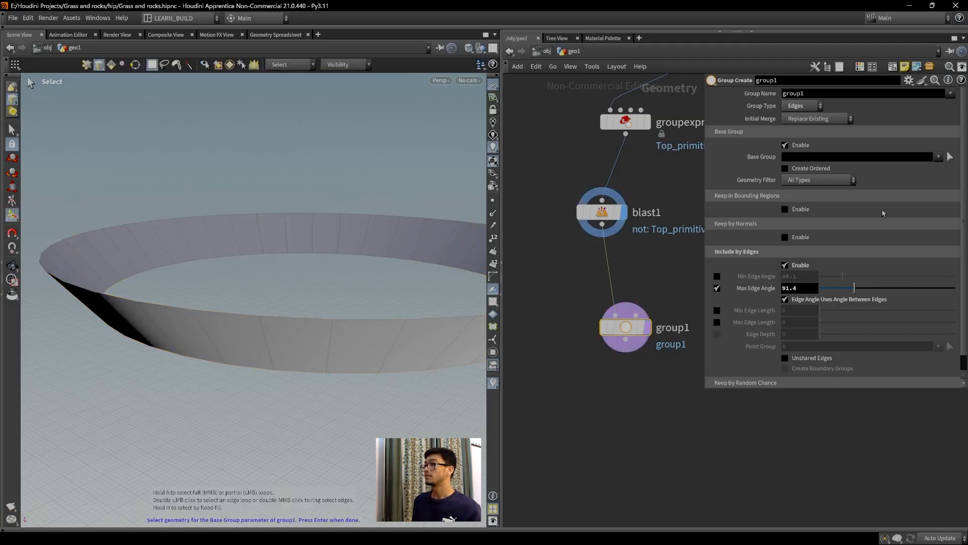
double_click(243, 310)
key("Return")
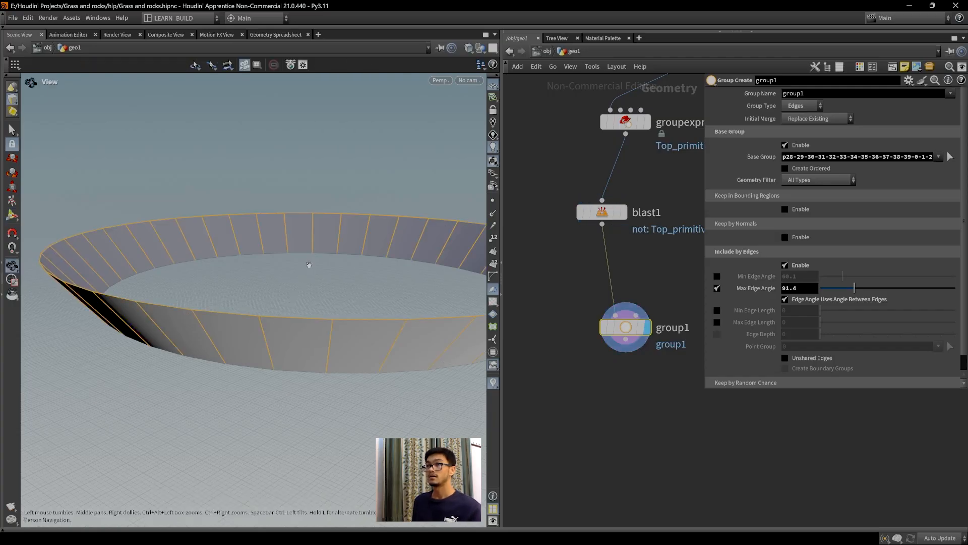
mouse_move(244, 321)
left_mouse_down()
mouse_move(253, 329)
mouse_move(243, 304)
left_mouse_up()
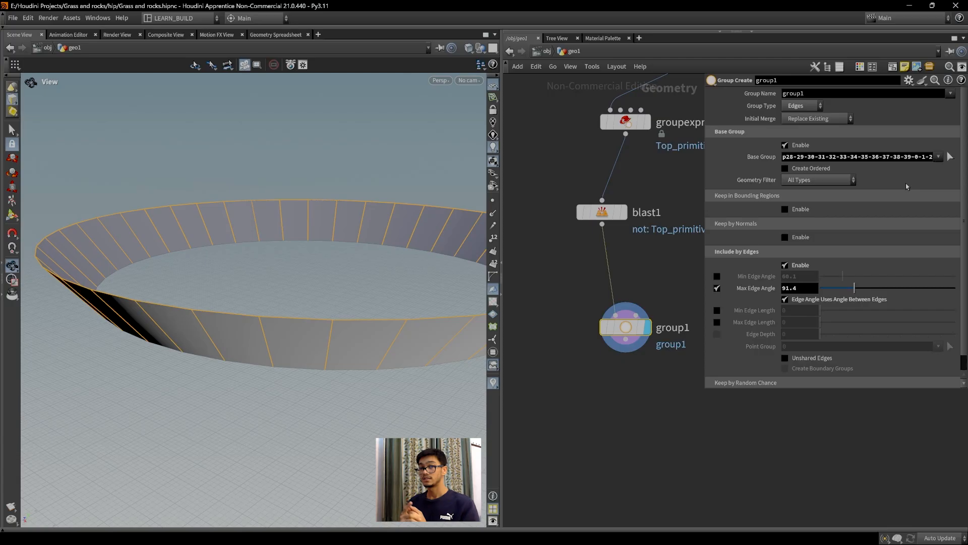
Inspect the surface settings of the sweep1 node upstream, including its columns, and return to the group1 node.
middle_click_drag(629, 415, 609, 400)
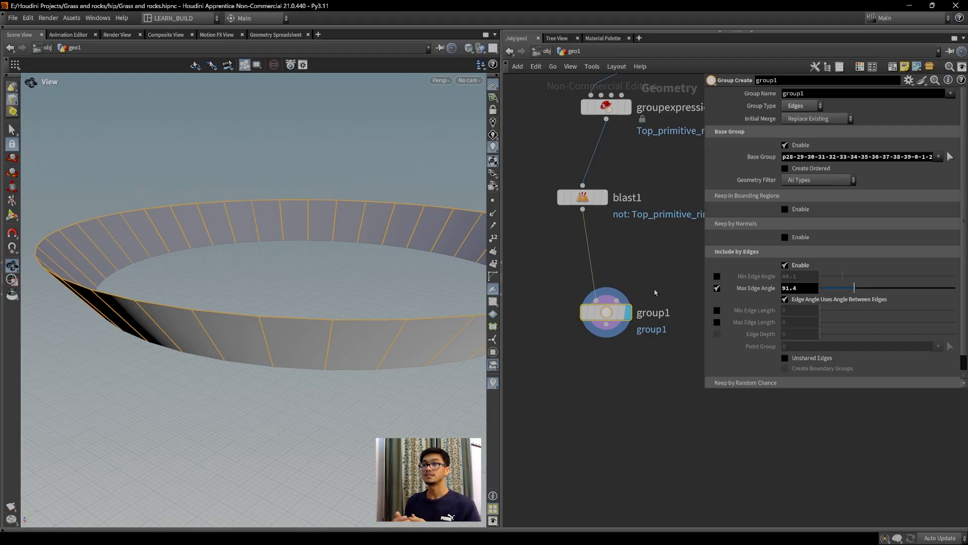
scroll(302, 331, "down", 3)
middle_click_drag(649, 189, 577, 344)
middle_click_drag(627, 111, 594, 398)
scroll(597, 339, "down", 3)
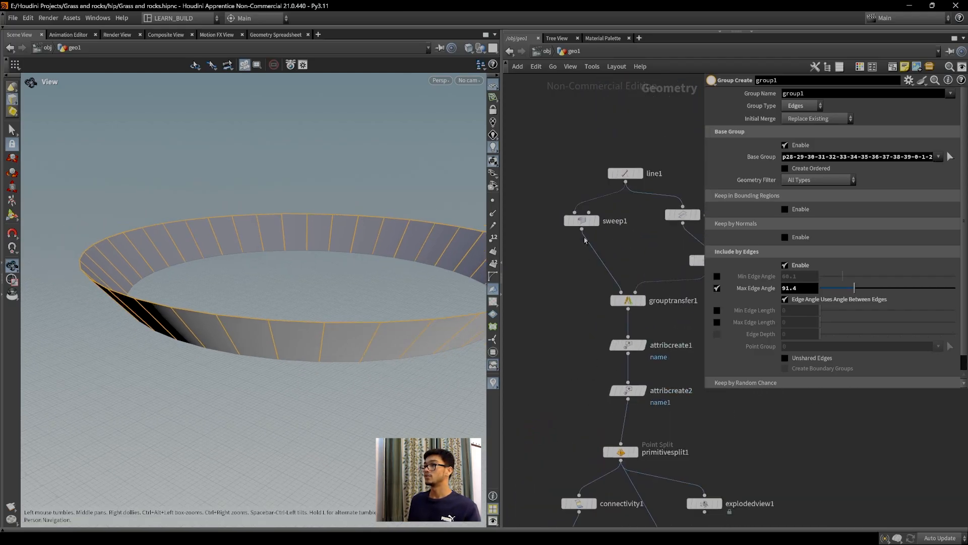
left_click(581, 222)
scroll(804, 153, "up", 2)
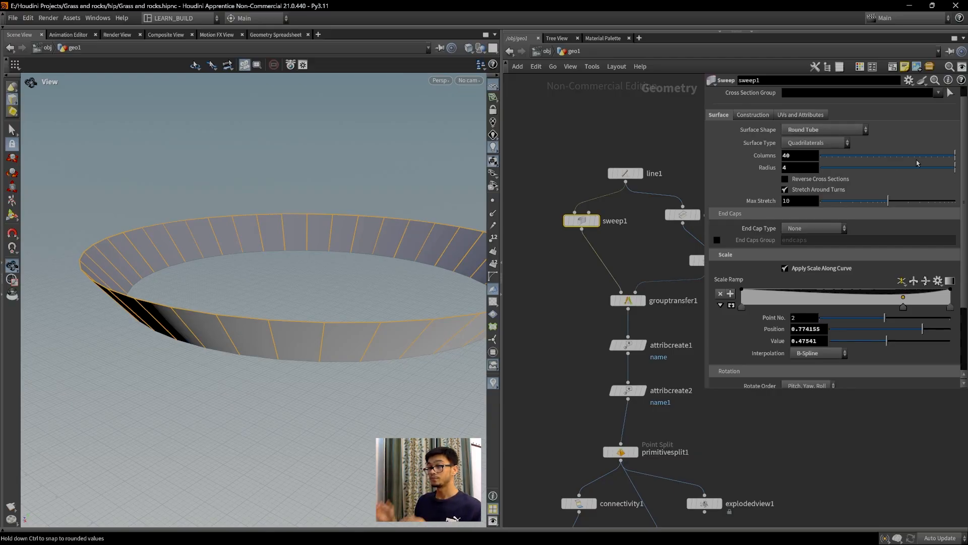
scroll(708, 468, "up", 1)
middle_click_drag(694, 461, 610, 171)
middle_click_drag(506, 440, 581, 348)
middle_click_drag(559, 391, 541, 315)
scroll(541, 314, "up", 1)
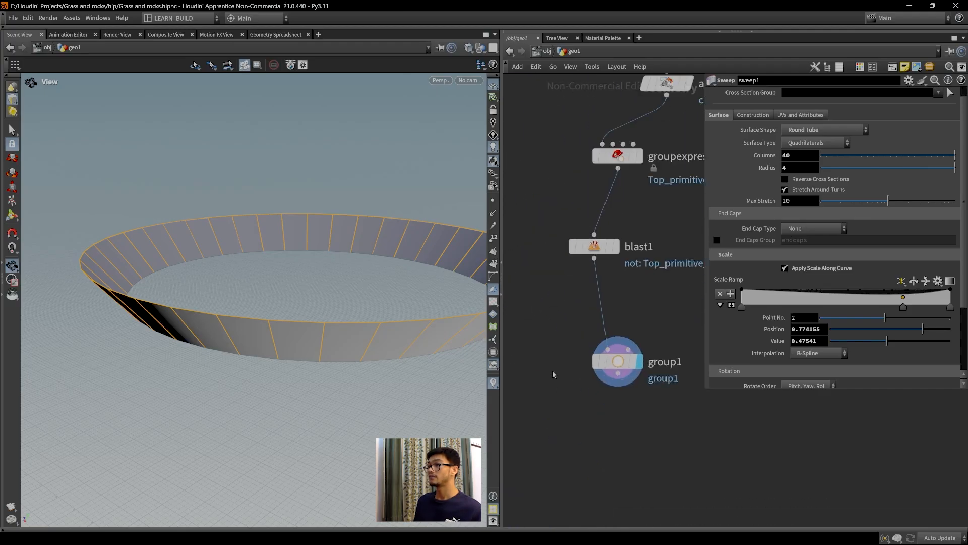
left_click(617, 363)
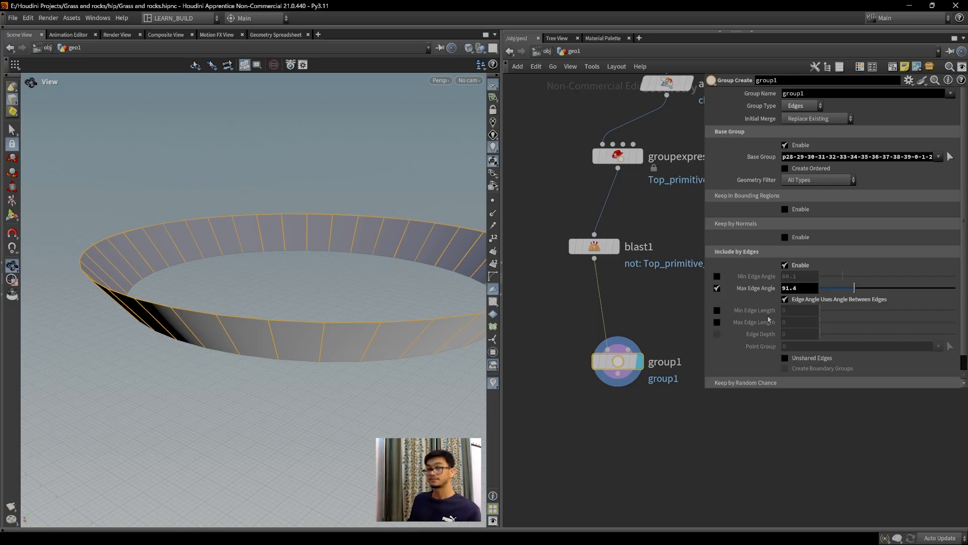
Review the node network from the line and sweep nodes down to the group1 node.
middle_click_drag(612, 421, 594, 391)
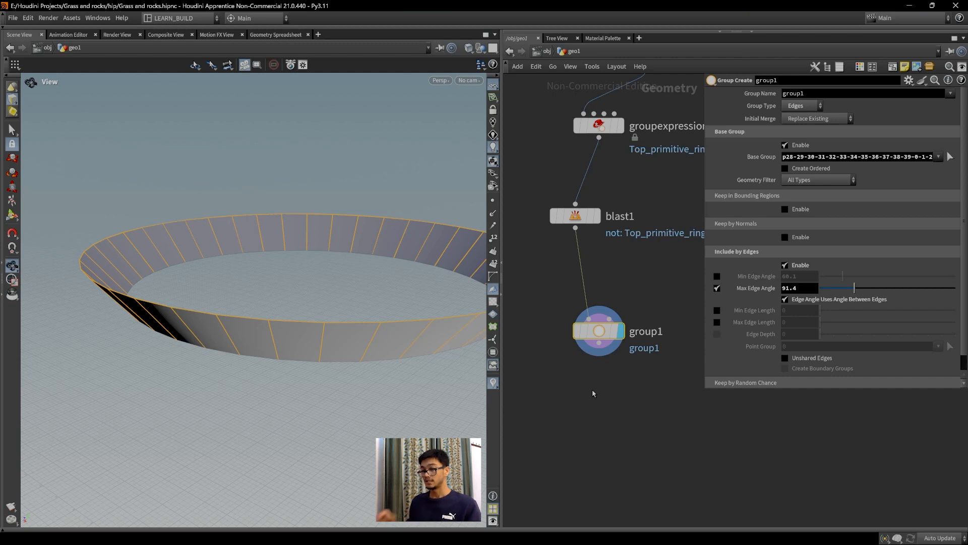
scroll(629, 237, "down", 6)
middle_click_drag(642, 227, 582, 434)
scroll(594, 327, "up", 3)
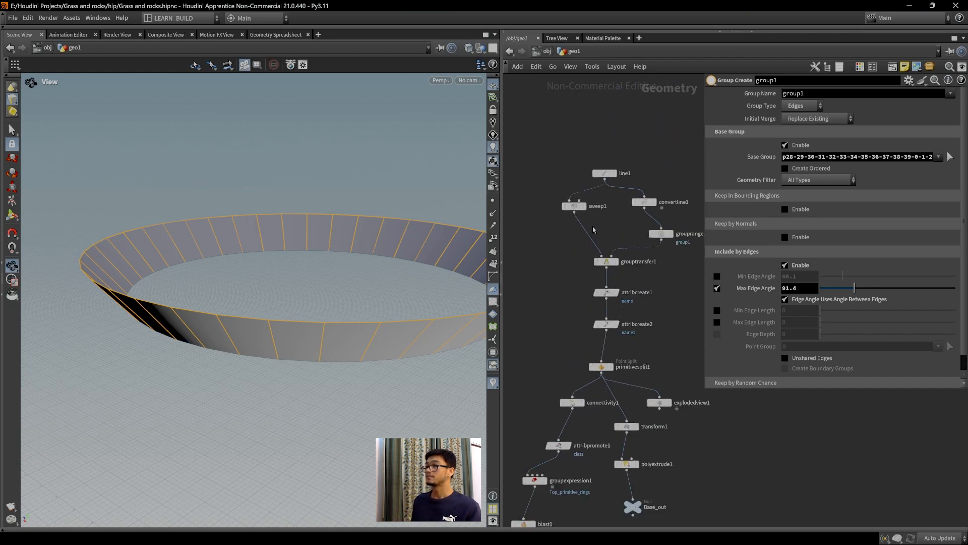
scroll(597, 341, "down", 2)
middle_click_drag(593, 519, 601, 414)
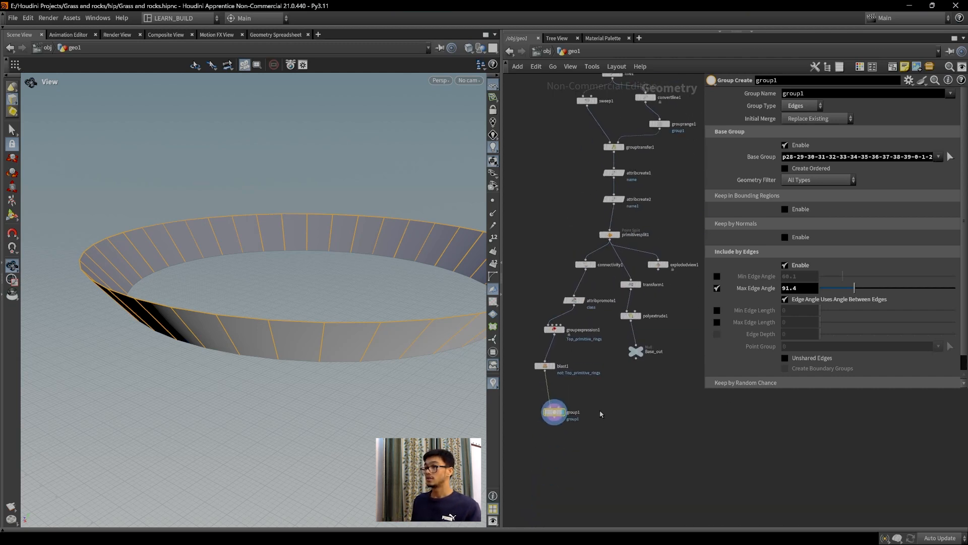
scroll(601, 414, "up", 3)
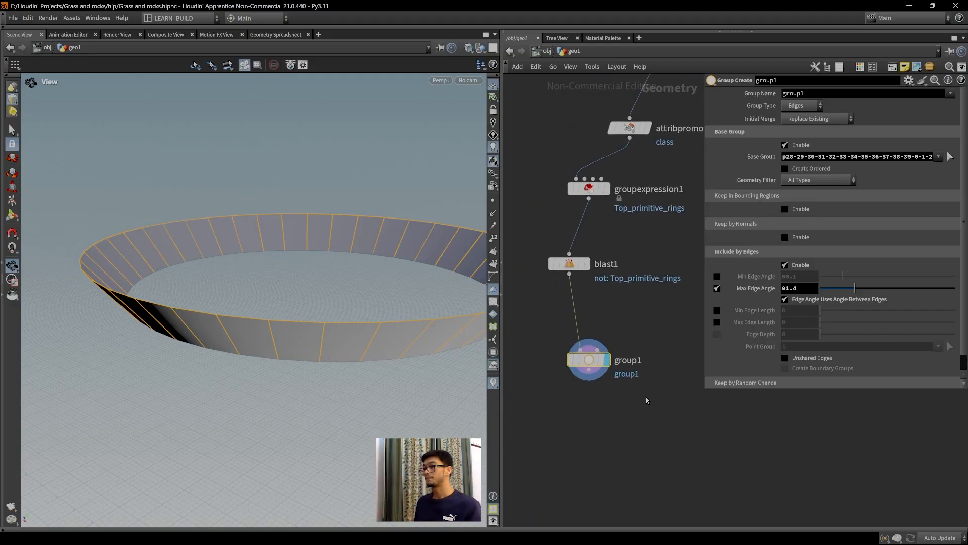
Move the group1 node aside to free the space directly below the blast1 node.
scroll(597, 398, "up", 1)
left_click_drag(588, 352, 631, 324)
middle_click_drag(633, 409, 665, 406)
scroll(632, 434, "down", 1)
scroll(660, 399, "up", 1)
scroll(683, 439, "down", 2)
scroll(663, 403, "up", 2)
middle_click_drag(658, 371, 634, 385)
left_click_drag(627, 334, 633, 328)
mouse_move(631, 408)
middle_mouse_down()
mouse_move(624, 383)
mouse_move(650, 395)
mouse_move(619, 396)
middle_mouse_up()
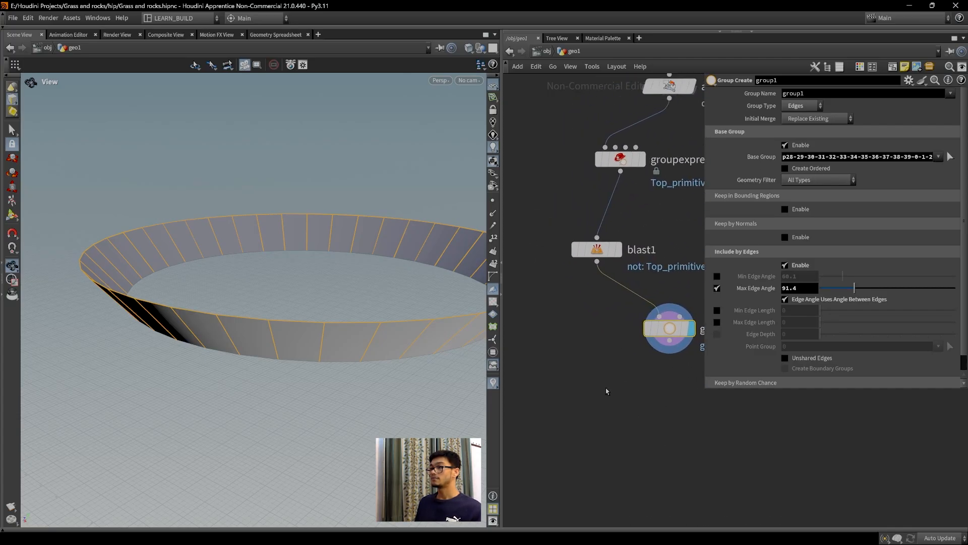
Add a second Group node below blast1, connect it to the blast1 output and display it.
key("Tab")
type("group")
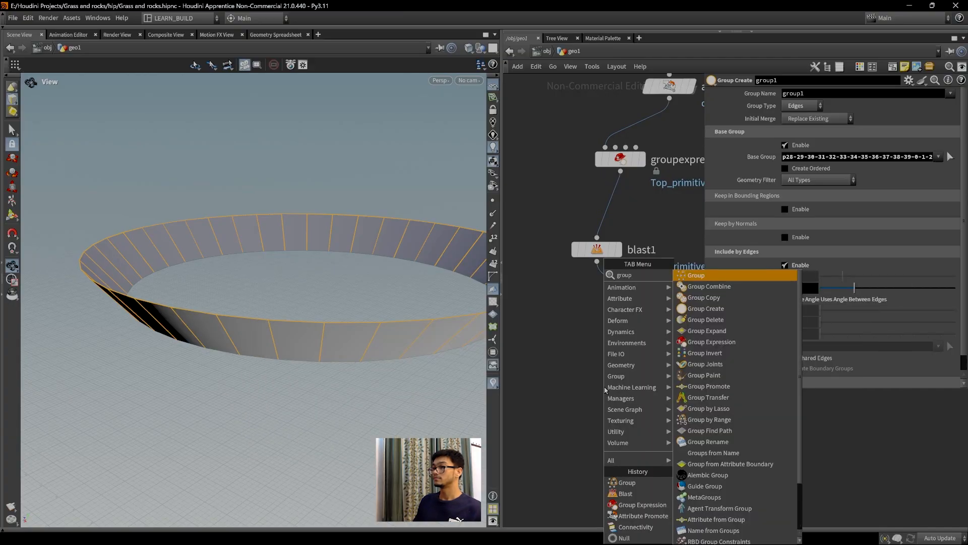
key("Return")
left_click(621, 360)
left_click_drag(597, 262, 595, 368)
left_click(625, 348)
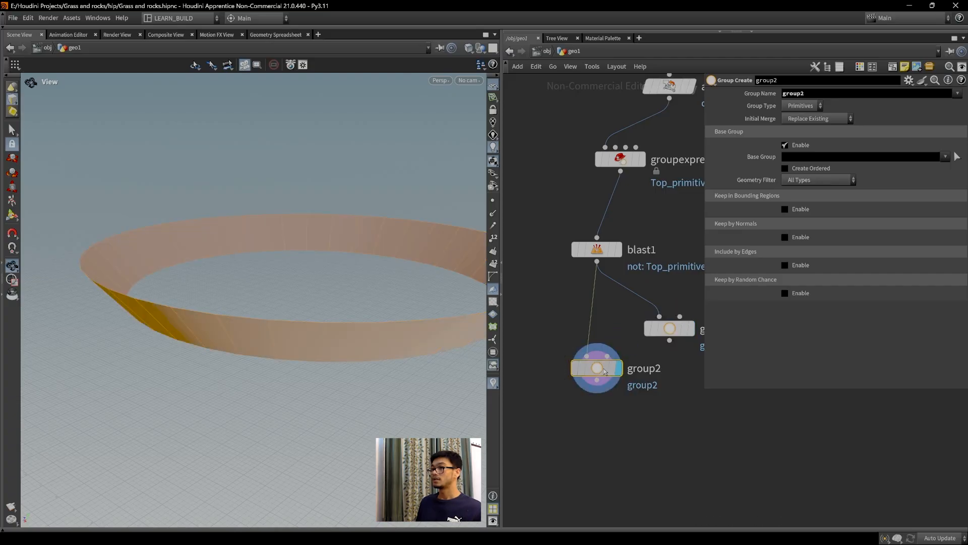
Disable the Base Group on the group1 node and display that node.
left_click(667, 331)
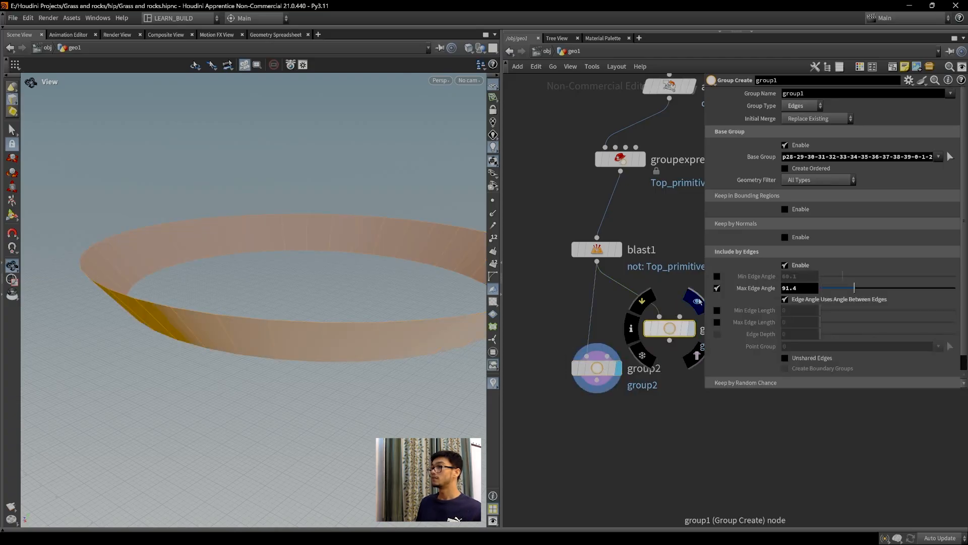
left_click(785, 145)
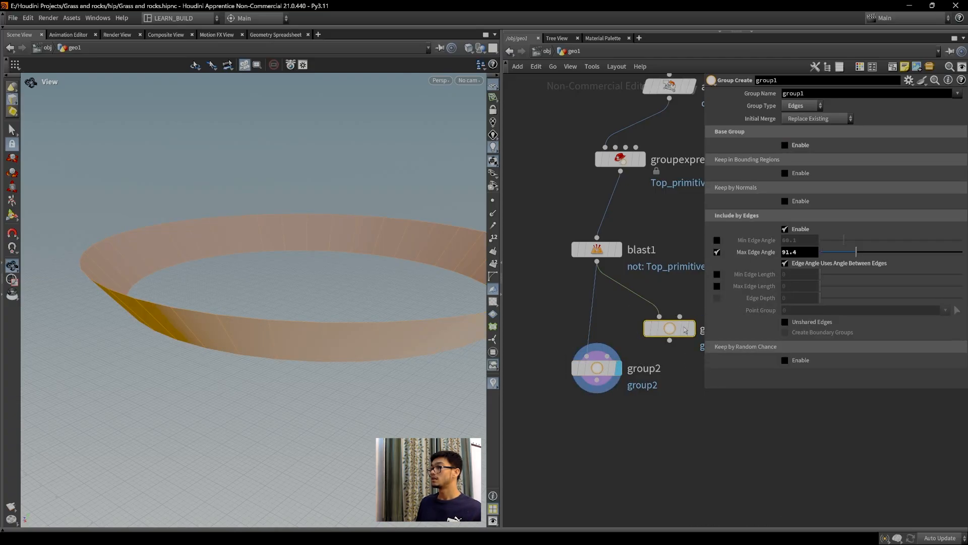
left_click(690, 328)
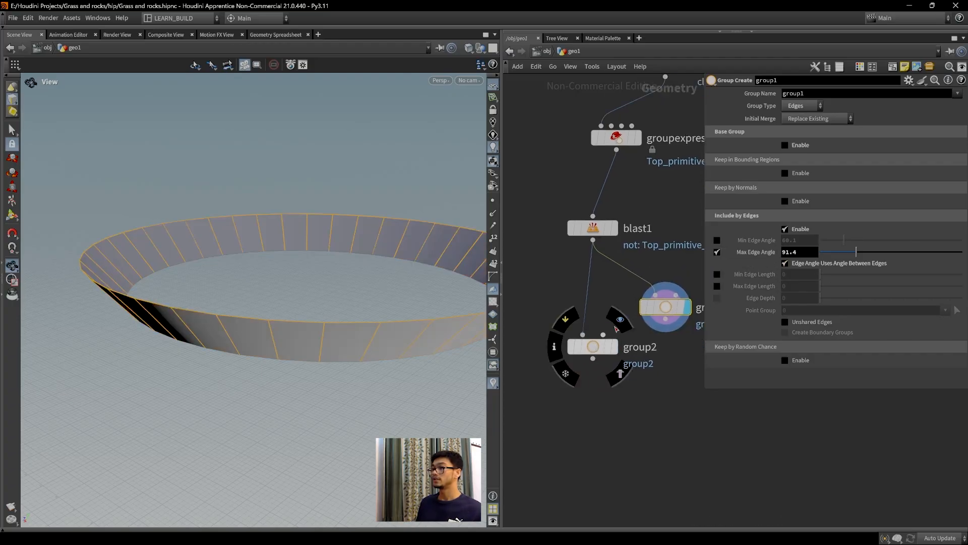
Set the group name on the group2 node to "Manual selection".
left_click(602, 349)
left_click(839, 95)
type("Manual ")
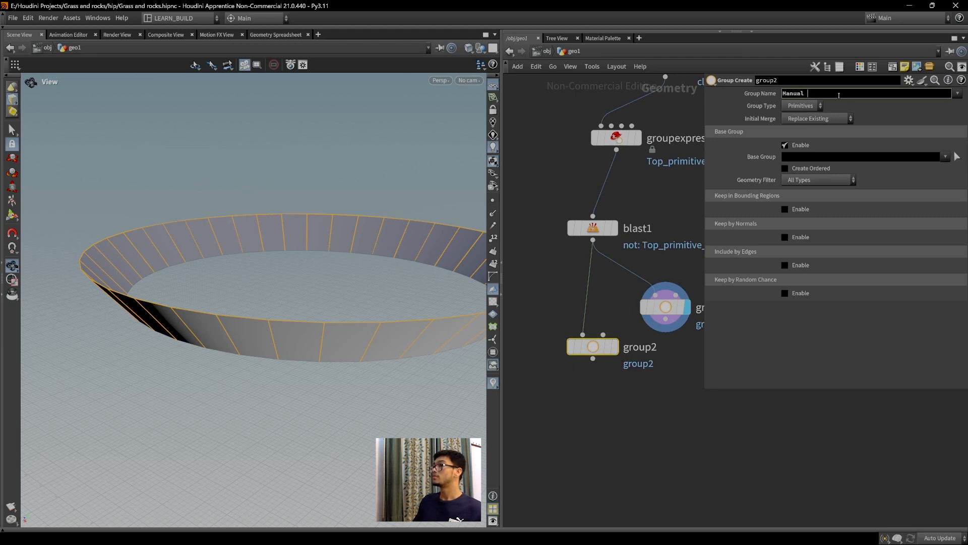
type("selection")
key("Return")
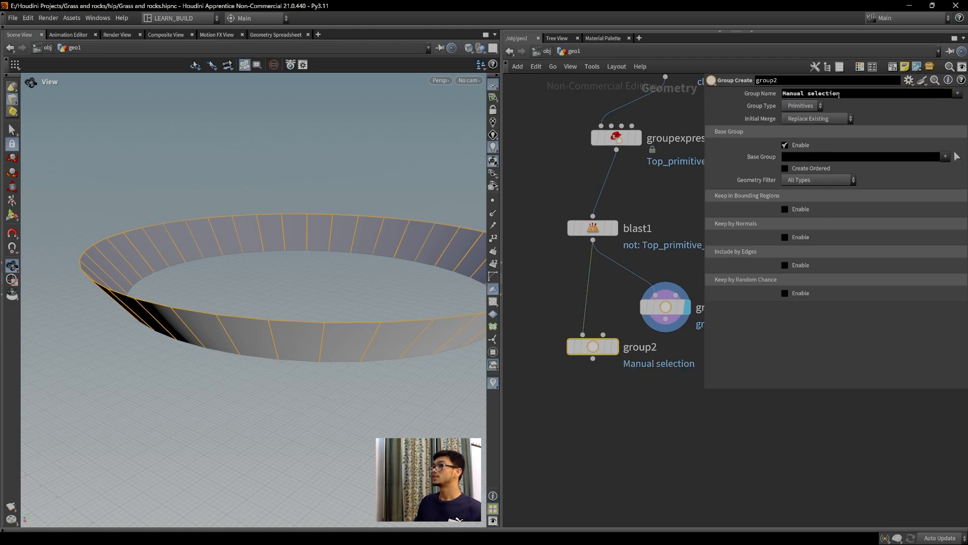
Change the group2 node's group name to "Manually_selected_primitves".
left_click(809, 95)
key("BackSpace")
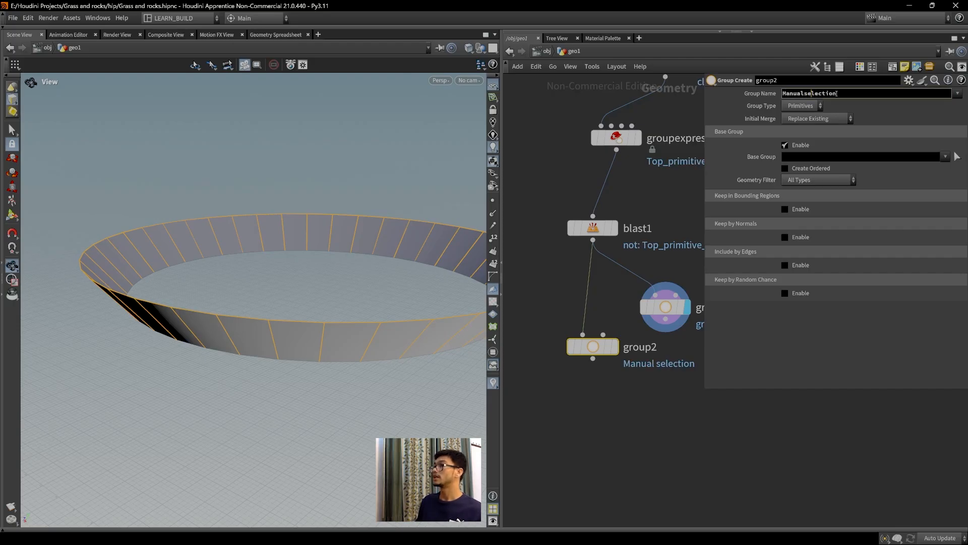
key("BackSpace")
key("BackSpace")
key("BackSpace")
key("BackSpace")
key("BackSpace")
key("BackSpace")
key("BackSpace")
key("BackSpace")
key("BackSpace")
type("ly ")
type("_sele")
type("cted_primit")
type("vies")
key("BackSpace")
key("BackSpace")
key("BackSpace")
type("v")
key("BackSpace")
type("es")
key("Return")
Replace the last word of group2's group name so that it reads "Manually_selected_edgestop".
middle_click_drag(590, 408, 536, 374)
left_click(882, 93)
key("BackSpace")
key("BackSpace")
key("BackSpace")
key("BackSpace")
key("BackSpace")
key("BackSpace")
key("BackSpace")
key("BackSpace")
key("BackSpace")
type("edges")
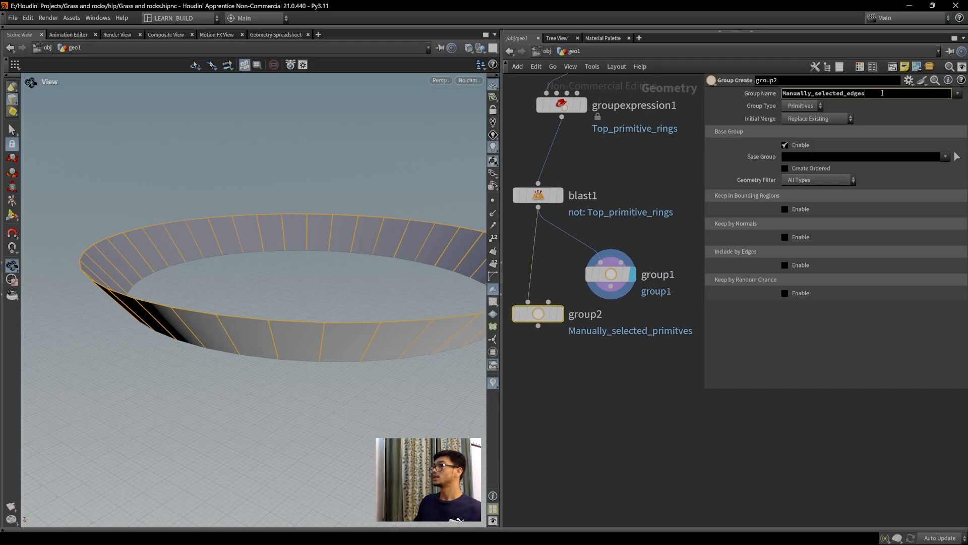
type("top")
key("Return")
Spread the two group nodes apart below blast1, moving group2 away from group1, and select group1.
middle_click_drag(598, 411, 627, 362)
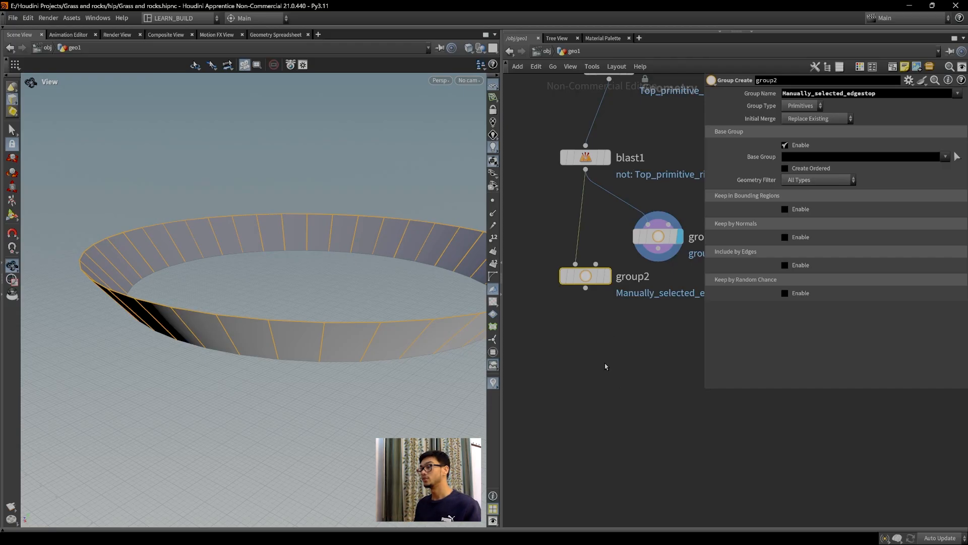
middle_click_drag(611, 349, 620, 380)
scroll(610, 385, "down", 1)
scroll(621, 377, "up", 1)
middle_click_drag(616, 383, 633, 418)
left_click_drag(599, 333, 560, 342)
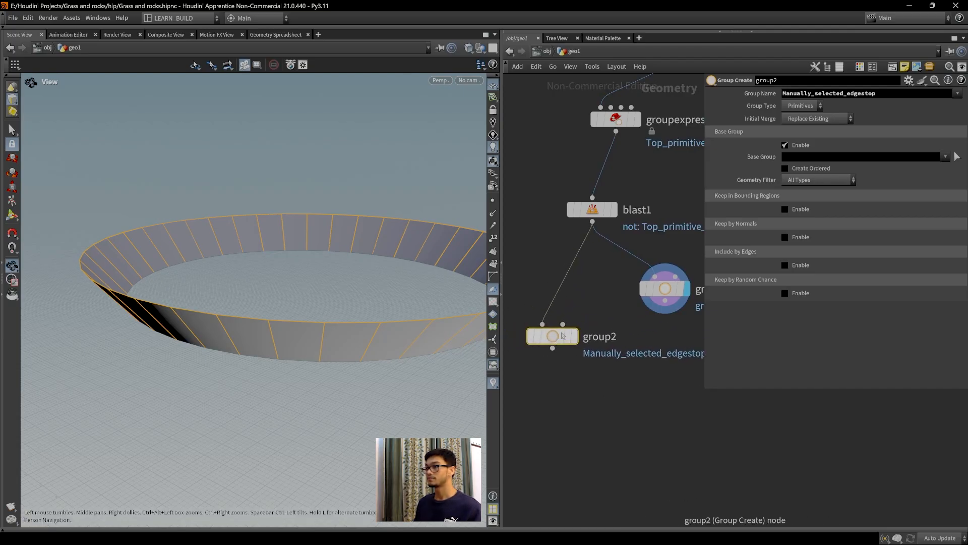
left_click_drag(669, 295, 666, 300)
left_click(665, 300)
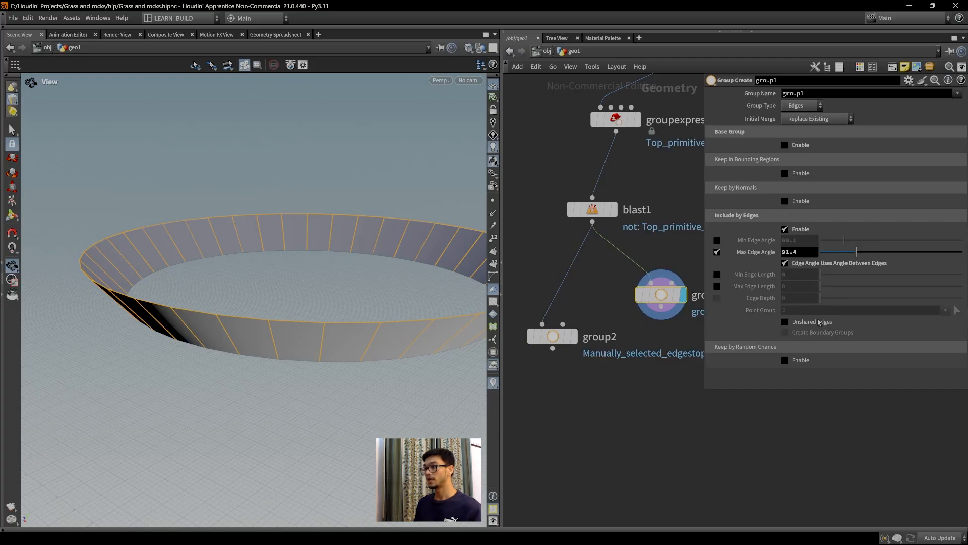
Display the group2 node and set its group type to Edges.
left_click(553, 342)
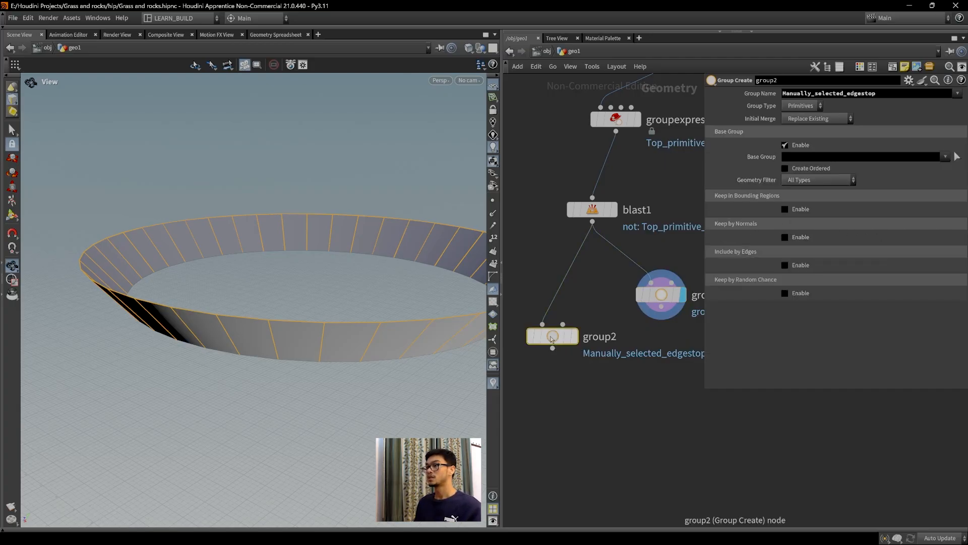
left_click(574, 337)
scroll(337, 323, "up", 1)
scroll(336, 324, "up", 2)
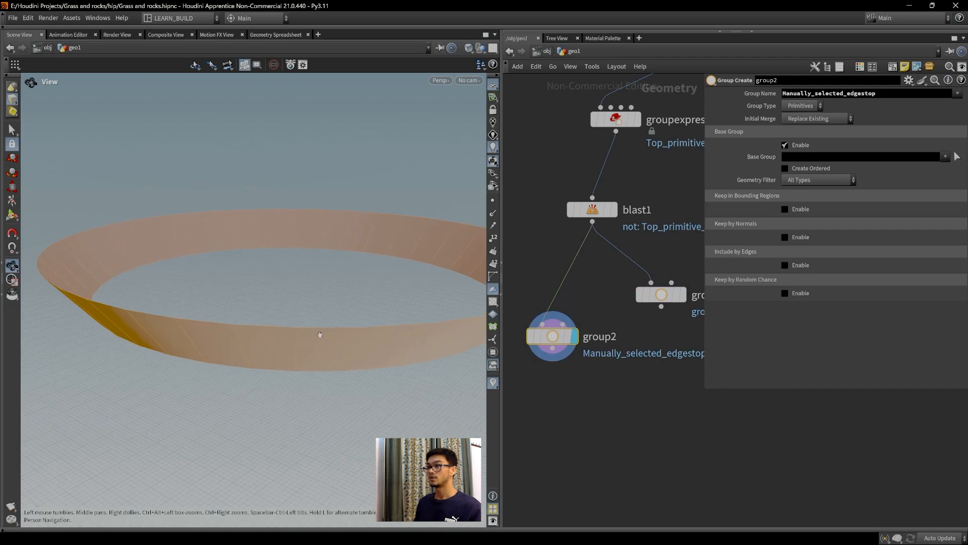
left_click(814, 109)
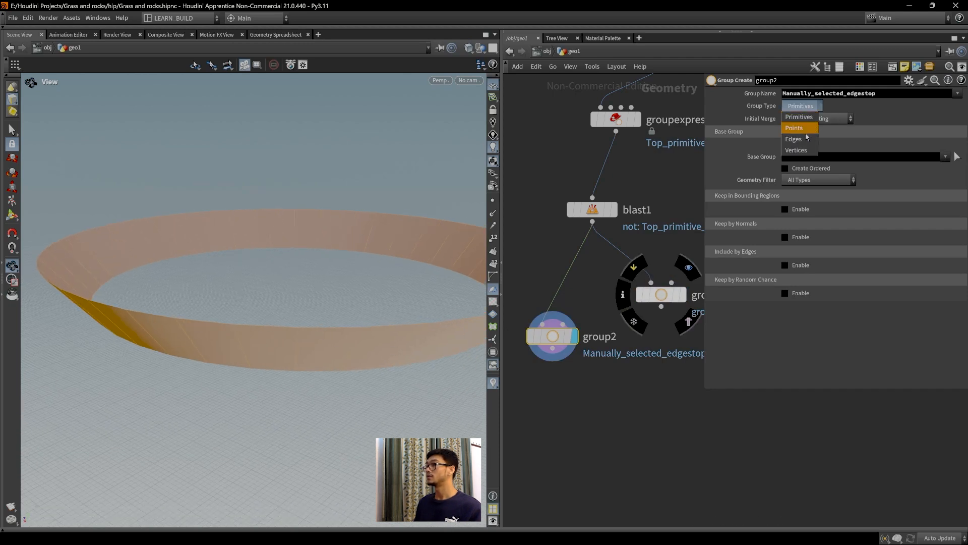
left_click(806, 141)
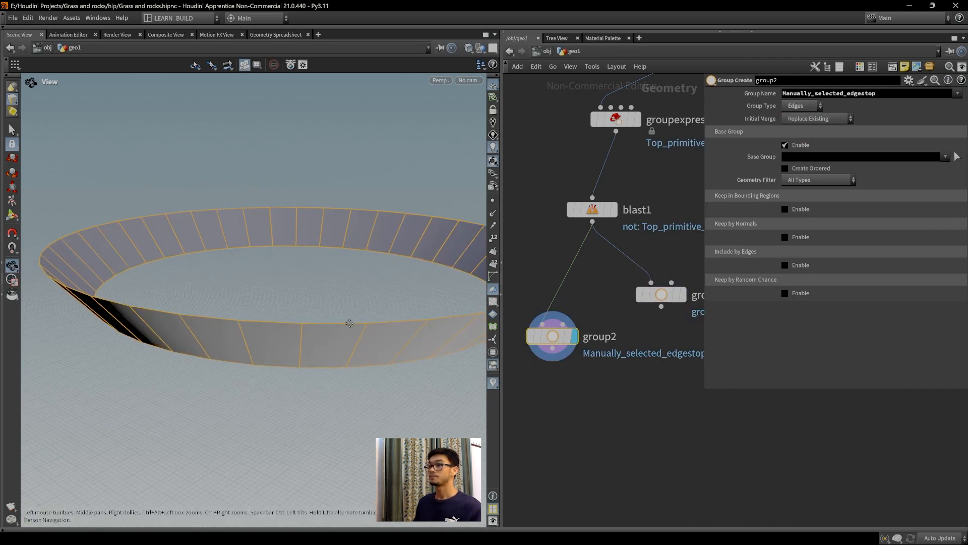
Pick the ring's complete upper edge loop as the base group of the group2 node.
left_click(957, 157)
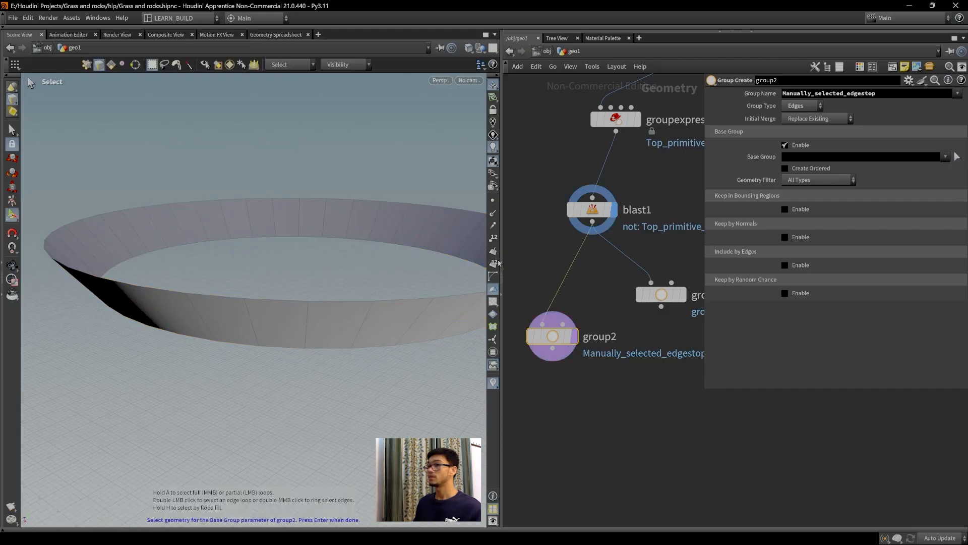
double_click(283, 300)
left_click_drag(283, 300, 247, 245, "alt")
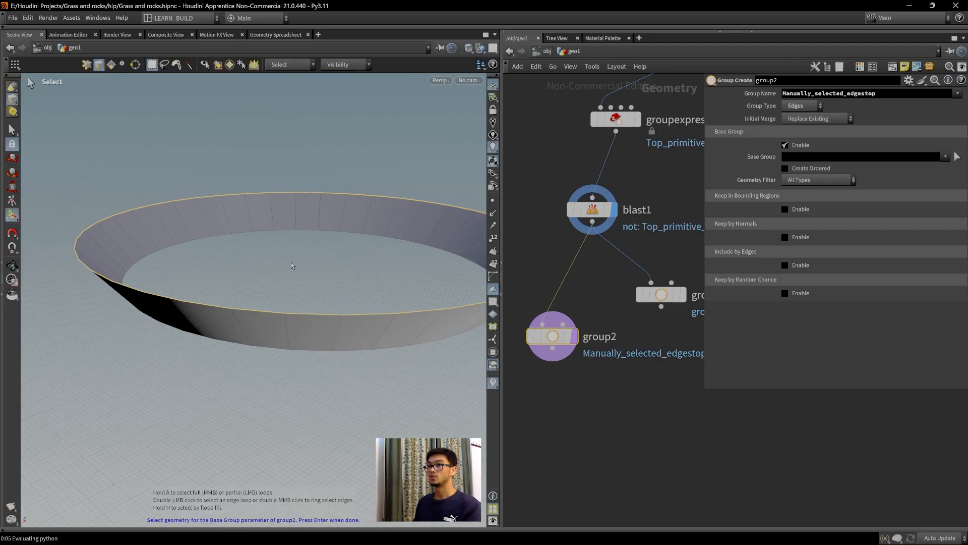
key("Return")
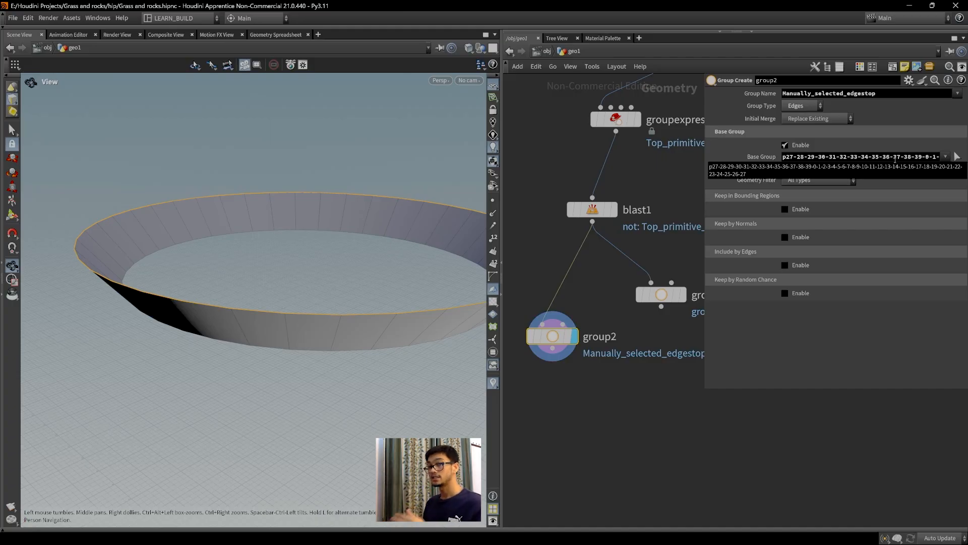
Select the group1 node and review its Include by Edges settings.
scroll(603, 358, "down", 4)
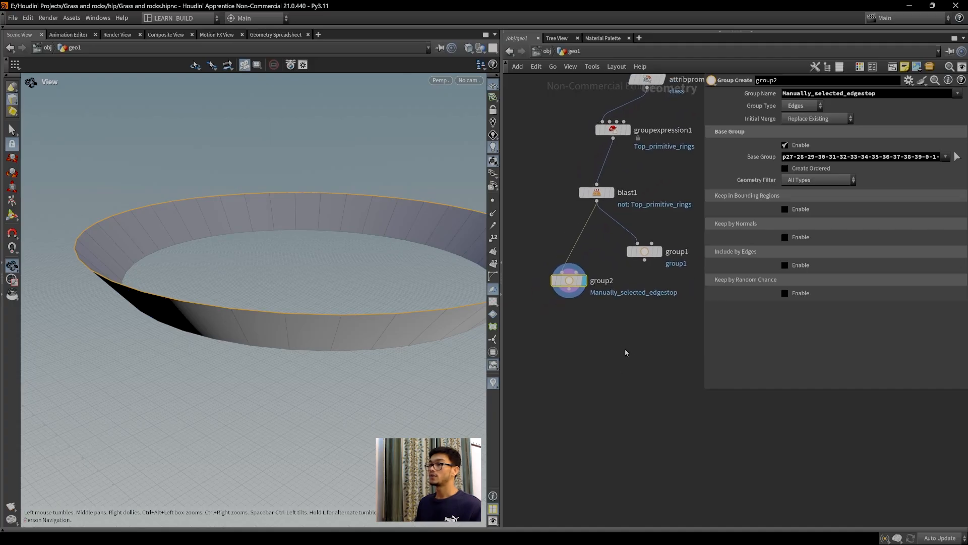
left_click_drag(623, 282, 641, 281)
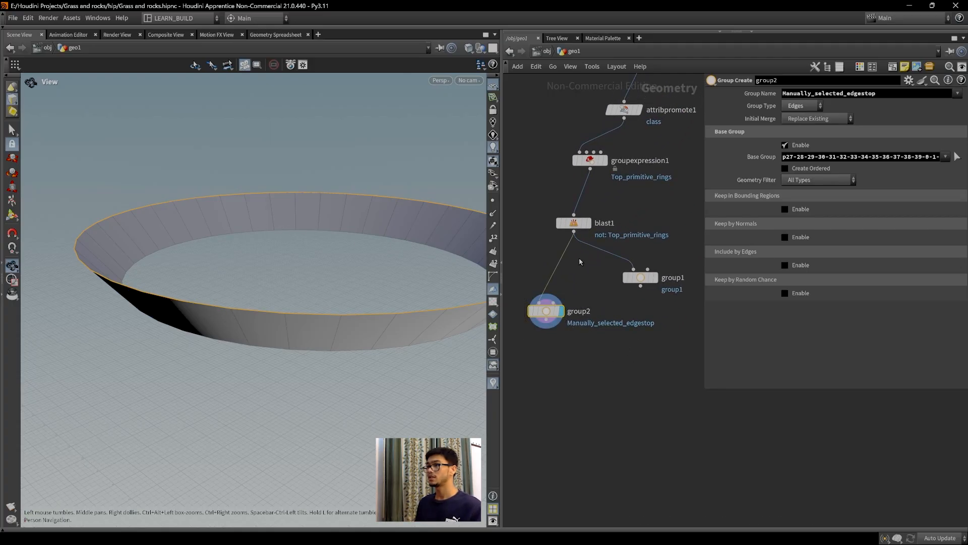
left_click(640, 278)
scroll(632, 326, "up", 4)
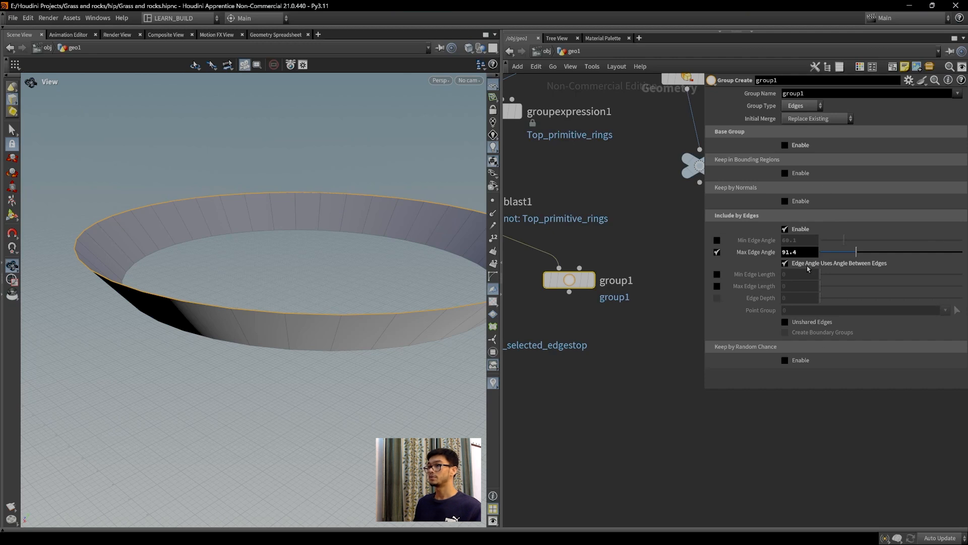
scroll(569, 295, "down", 6)
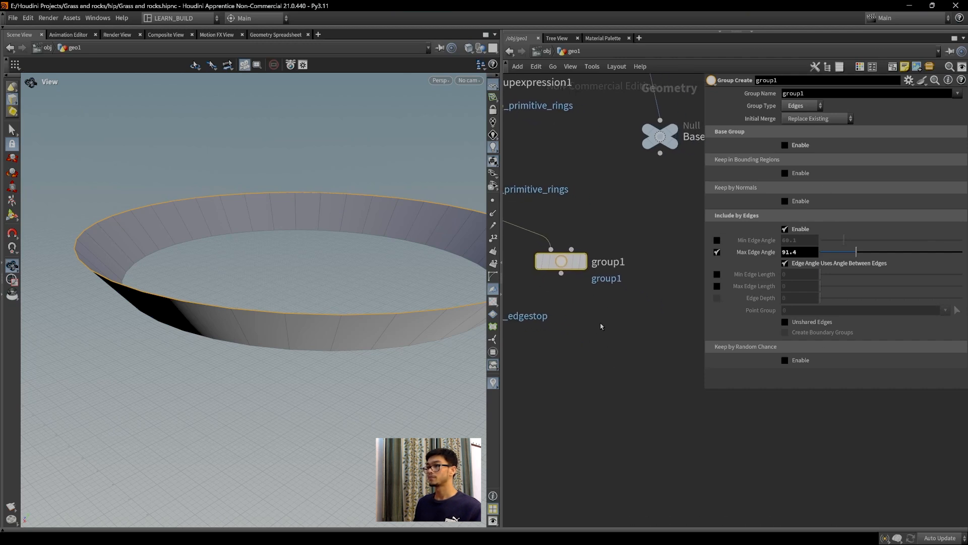
scroll(602, 342, "up", 4)
key("Tab")
key("Escape")
key("g")
left_click_drag(636, 410, 548, 325)
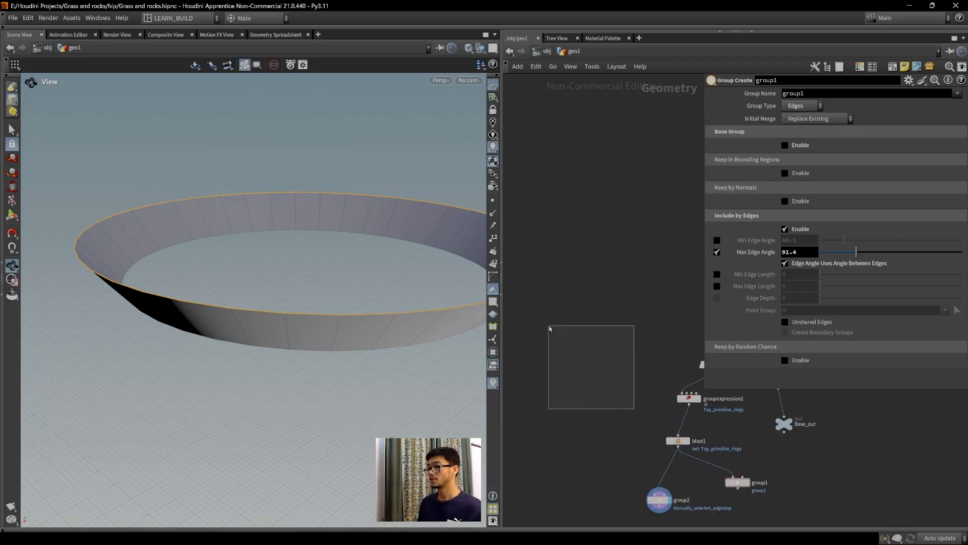
Add another Group node below group1 and connect group1's output to its first input.
scroll(594, 343, "up", 5)
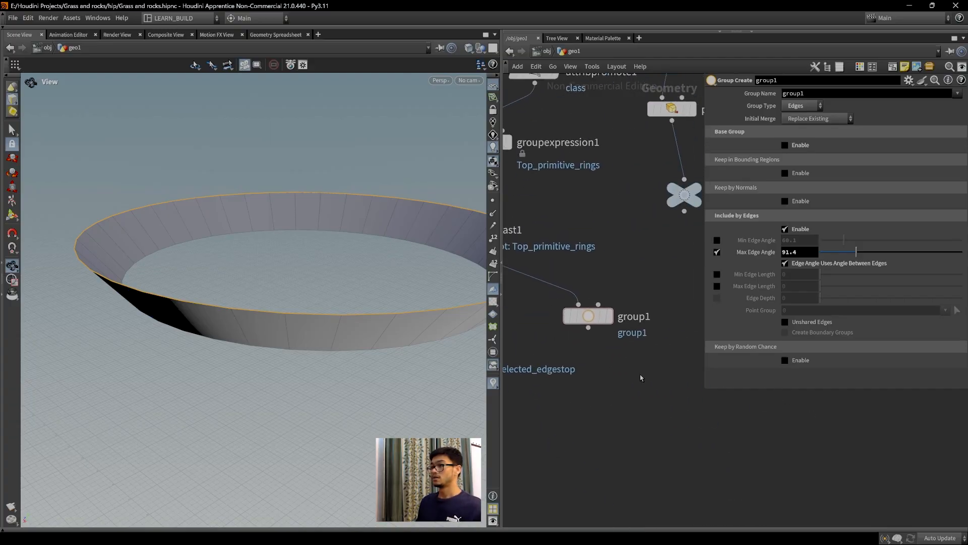
key("Tab")
type("group")
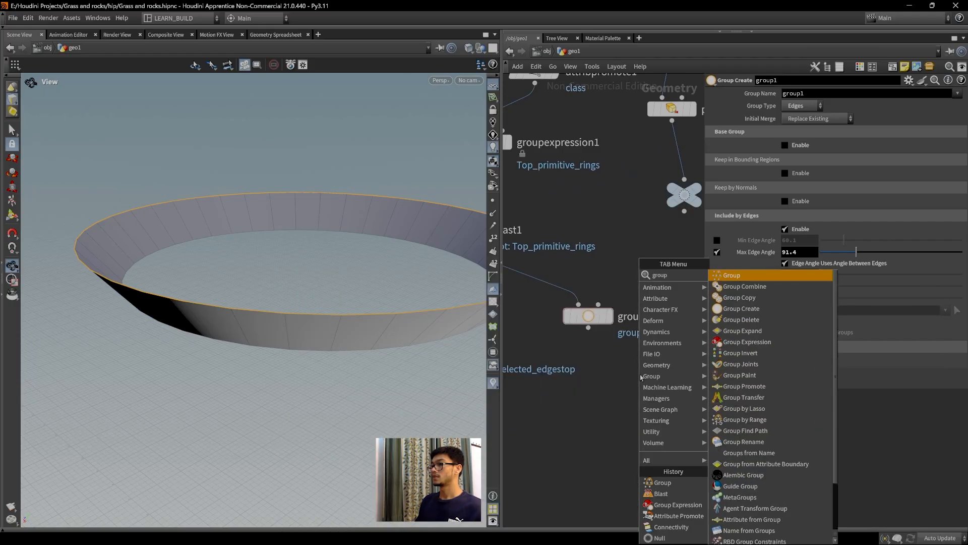
key("Return")
left_click(615, 394)
left_click_drag(589, 328, 605, 382)
left_click_drag(615, 395, 625, 393)
middle_click_drag(667, 450, 657, 456)
Display the group1 node and examine its highlighted edges on the ring up close.
left_click(579, 321)
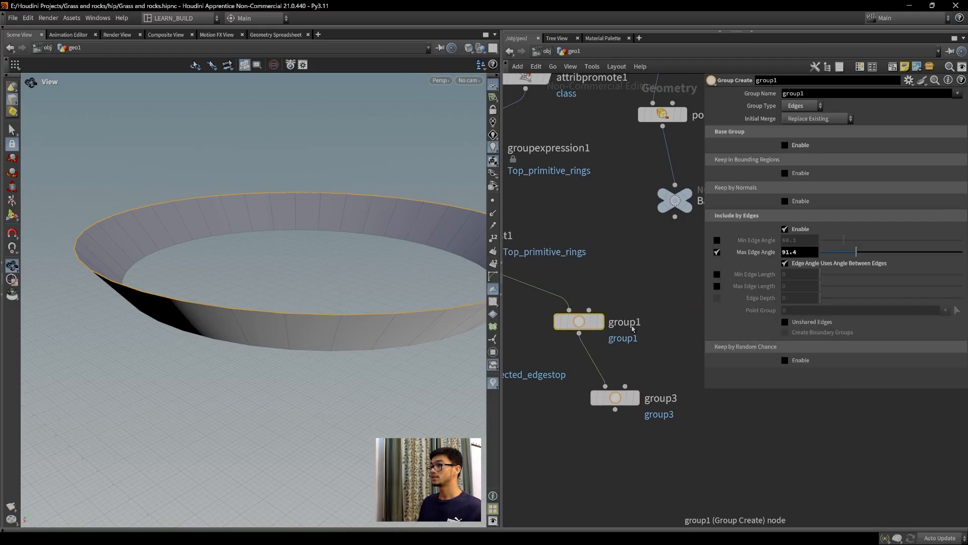
double_click(625, 323)
left_click(599, 321)
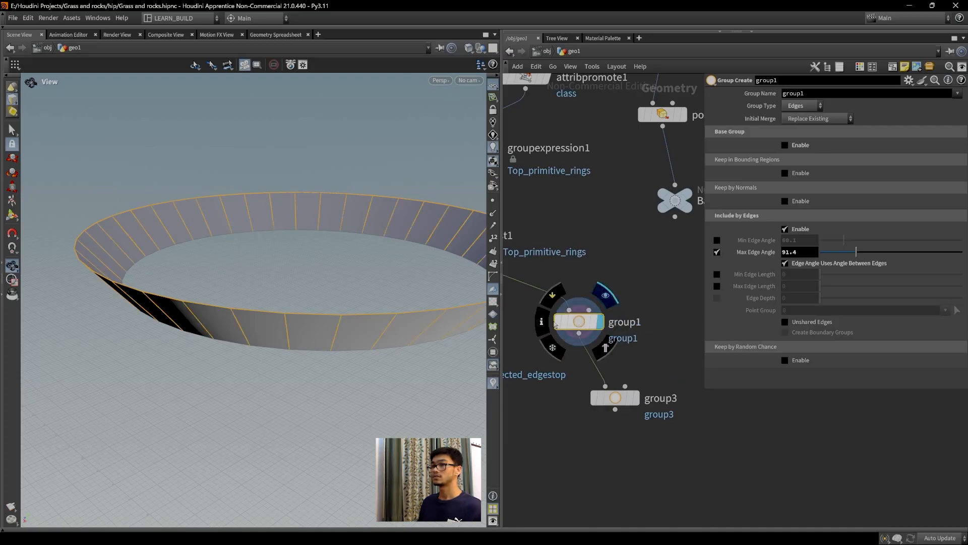
left_click_drag(355, 363, 353, 357)
scroll(366, 341, "up", 3)
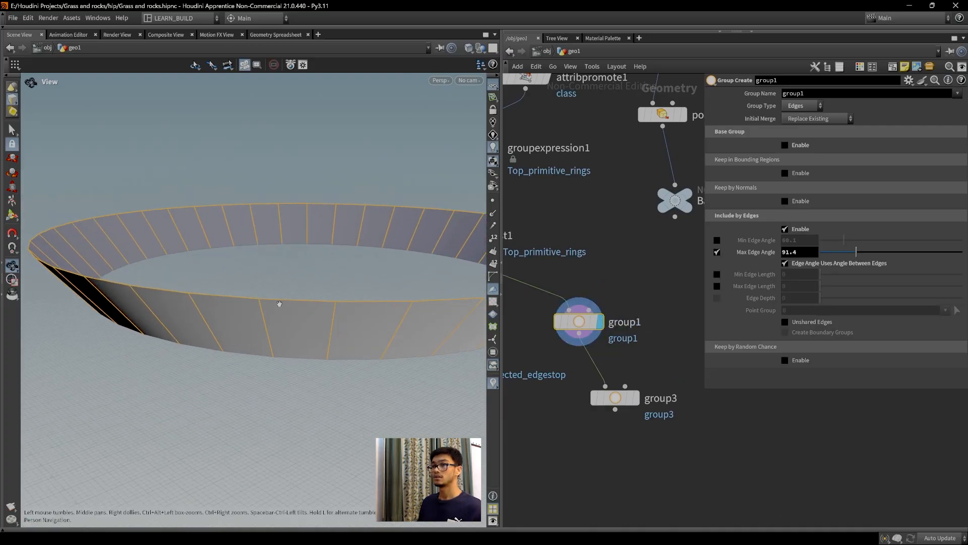
scroll(277, 303, "up", 2)
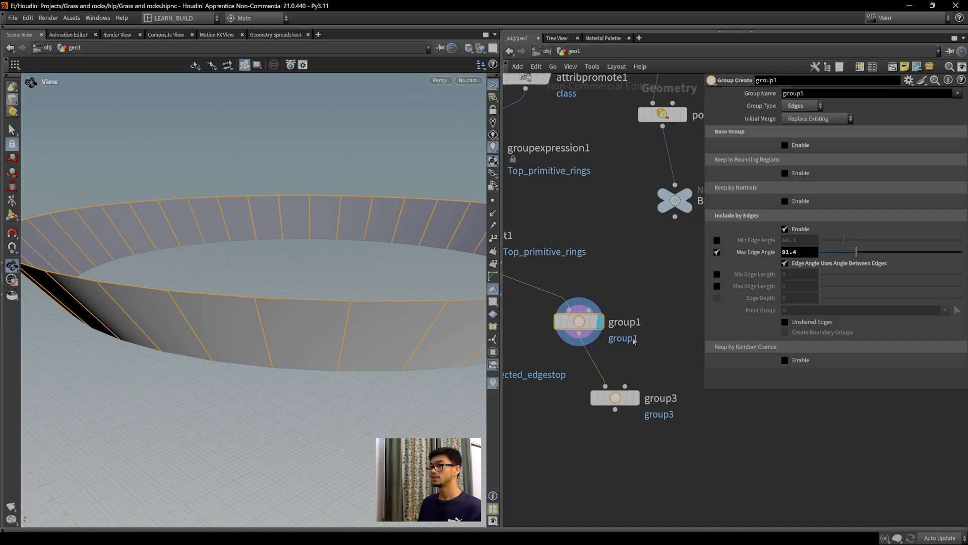
Change the group1 node's group name to "Top_with_verticaledges".
double_click(825, 95)
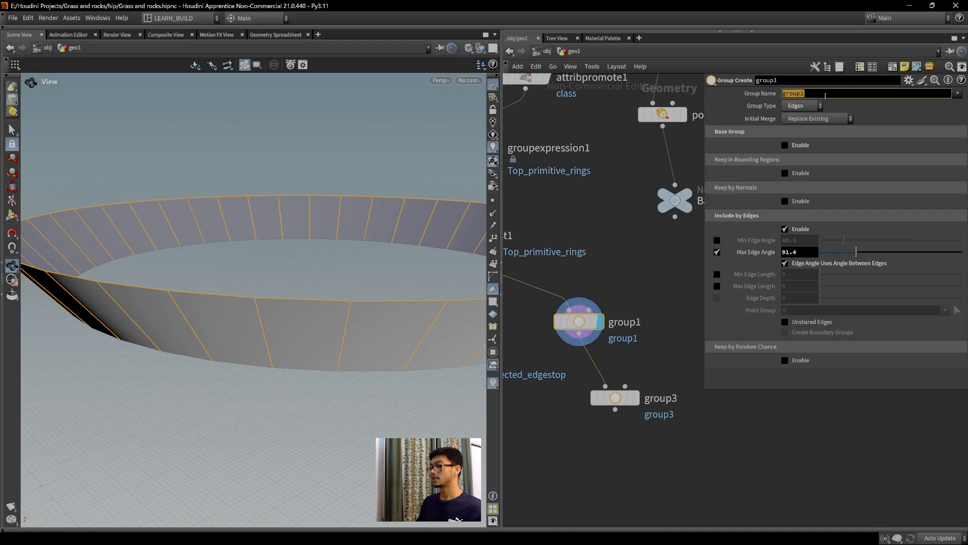
type("Top_with_verticaledge")
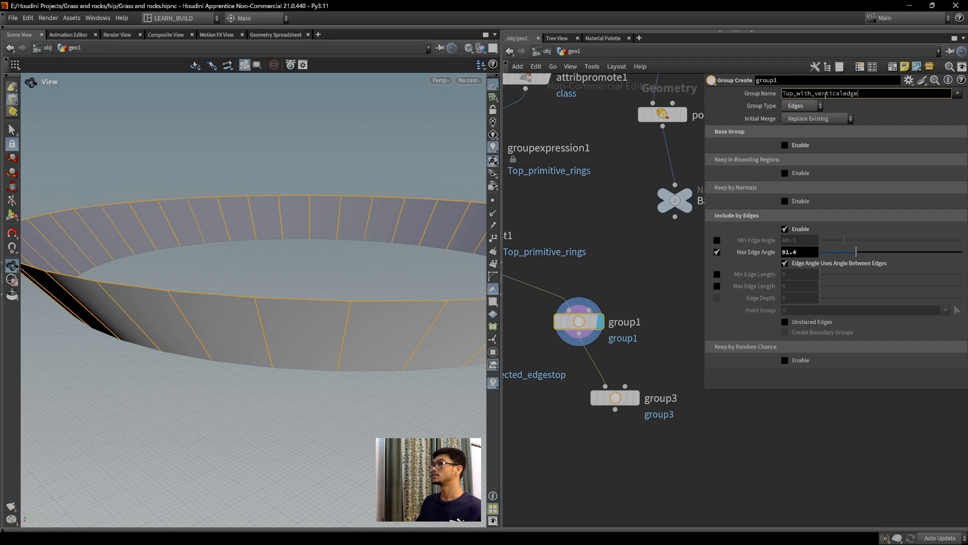
type("s")
key("Return")
Change the group3 node's group name to "vertical_edges".
middle_click_drag(671, 451, 659, 396)
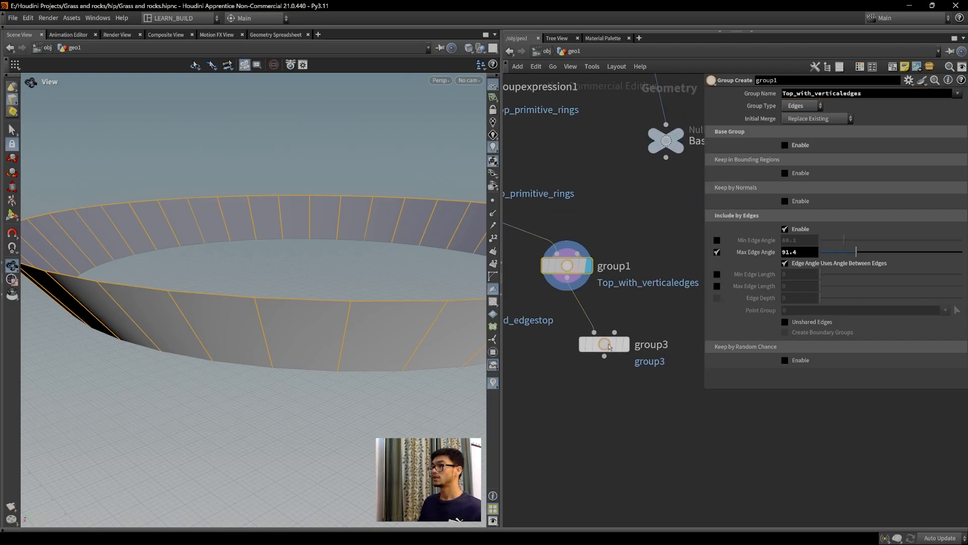
left_click(604, 344)
left_click(822, 93)
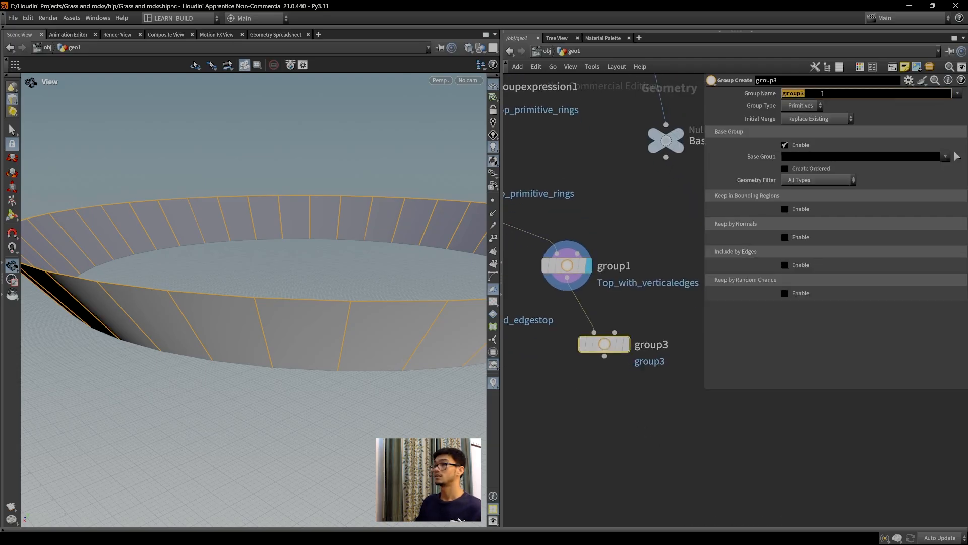
type("vertic")
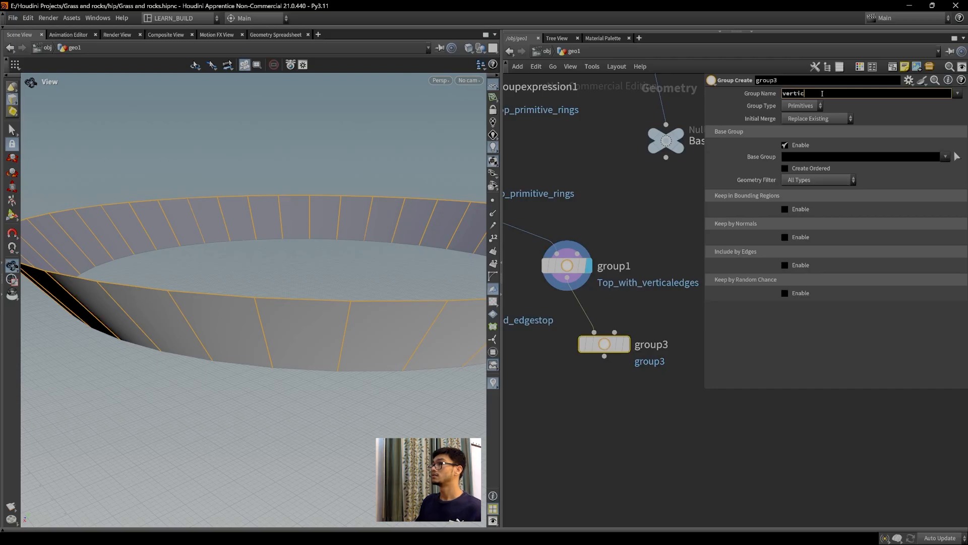
type("al_edges")
key("Return")
Set group3's group type to Edges, with Base Group disabled and Include by Edges enabled.
left_click(807, 105)
left_click(810, 152)
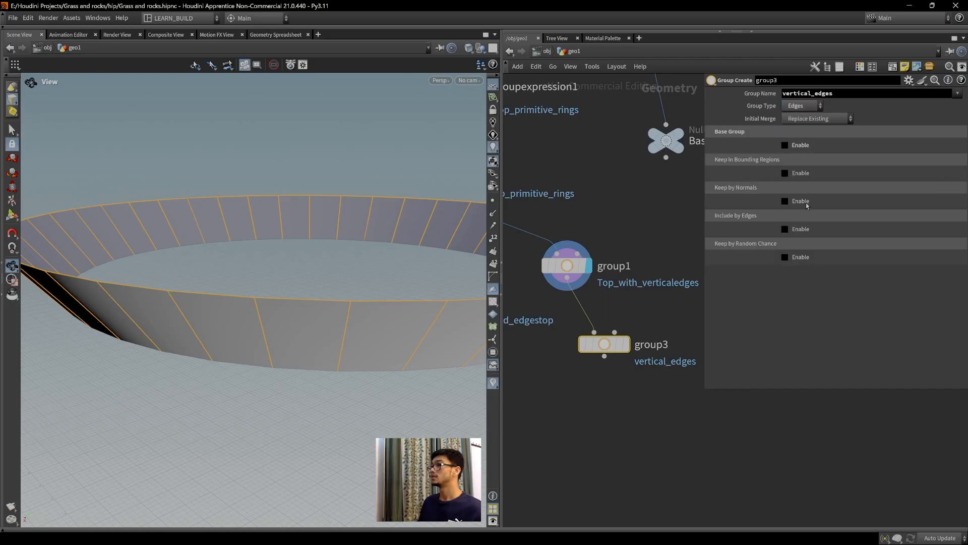
left_click(786, 200)
left_click(786, 201)
left_click(785, 229)
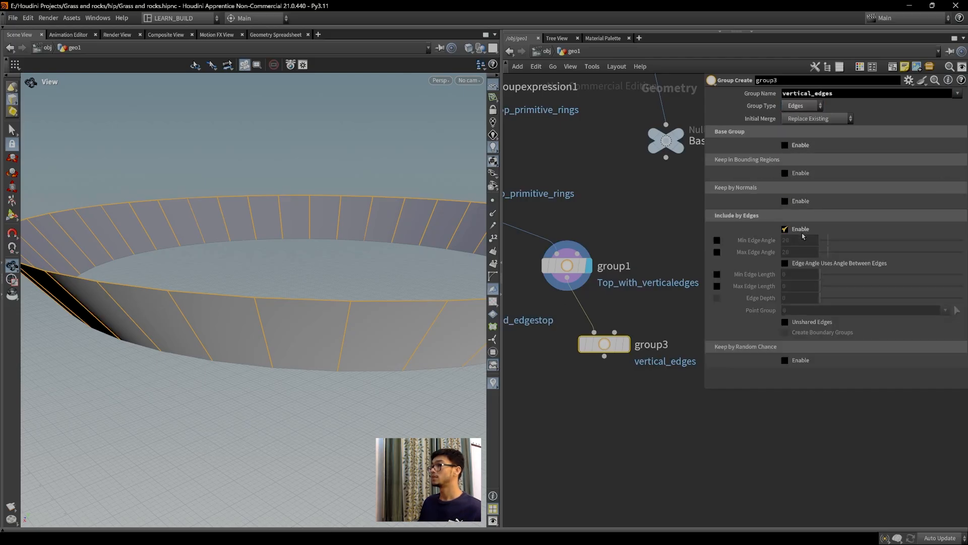
Enable group3's maximum edge angle at 32 and display the node to check the vertical edges.
left_click(717, 252)
mouse_move(828, 252)
left_mouse_down()
mouse_move(892, 255)
mouse_move(835, 258)
left_mouse_up()
left_click(626, 344)
left_click_drag(361, 365, 327, 376)
Add a Group Combine node below group3, connect group3 into it and display it.
middle_click_drag(619, 403, 634, 373)
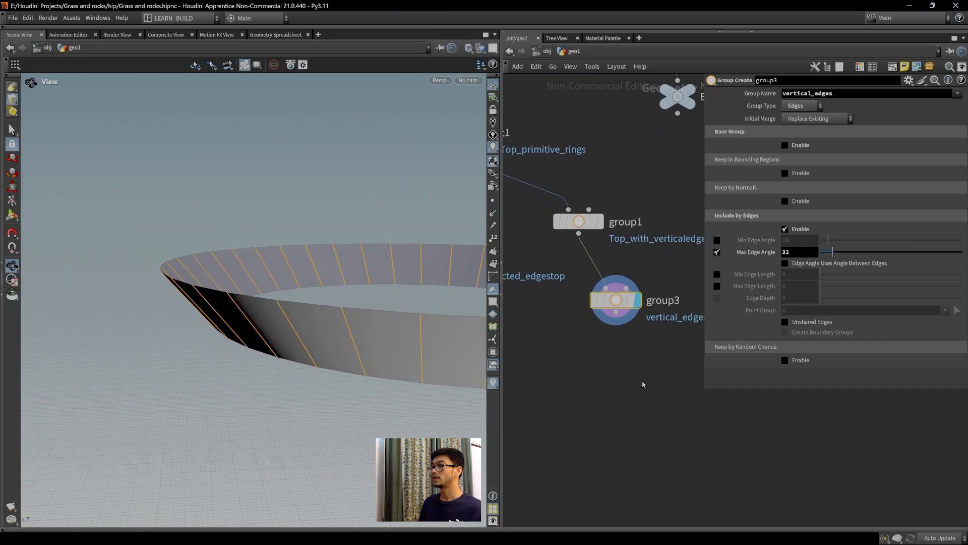
key("Tab")
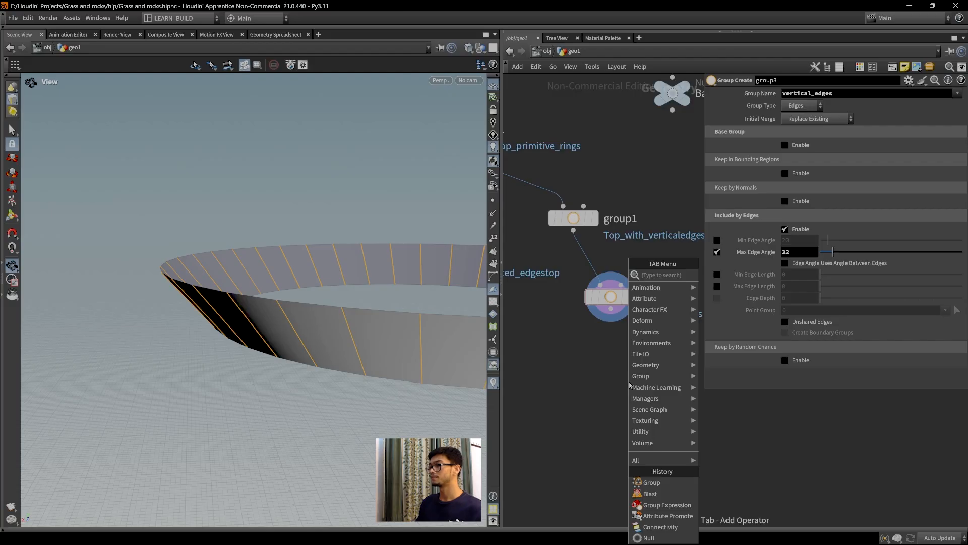
type("groupcom")
key("Return")
left_click(585, 361)
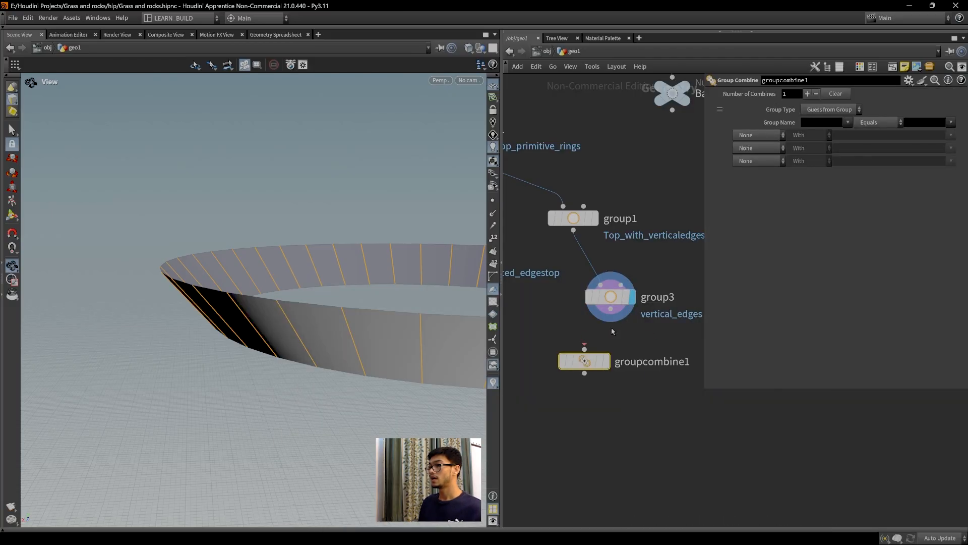
left_click_drag(610, 309, 585, 350)
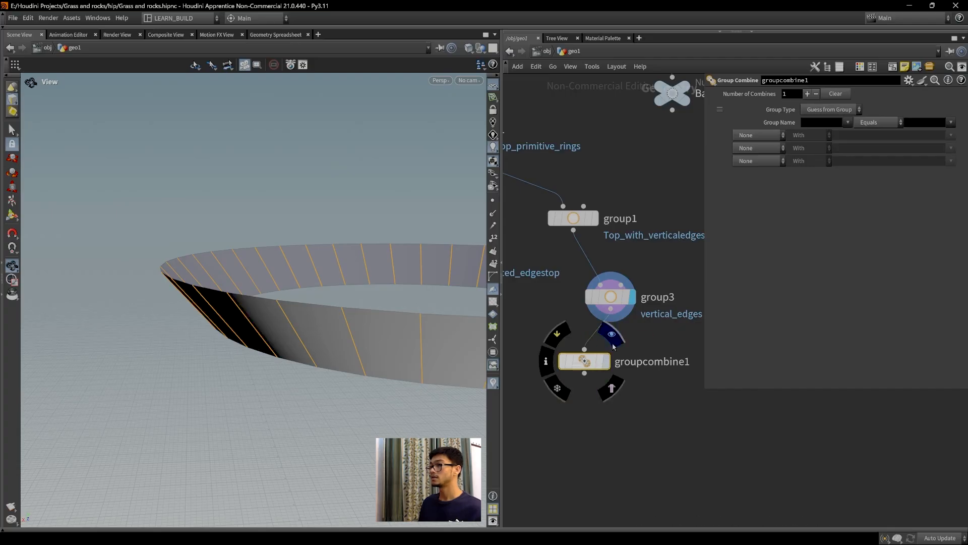
left_click(612, 343)
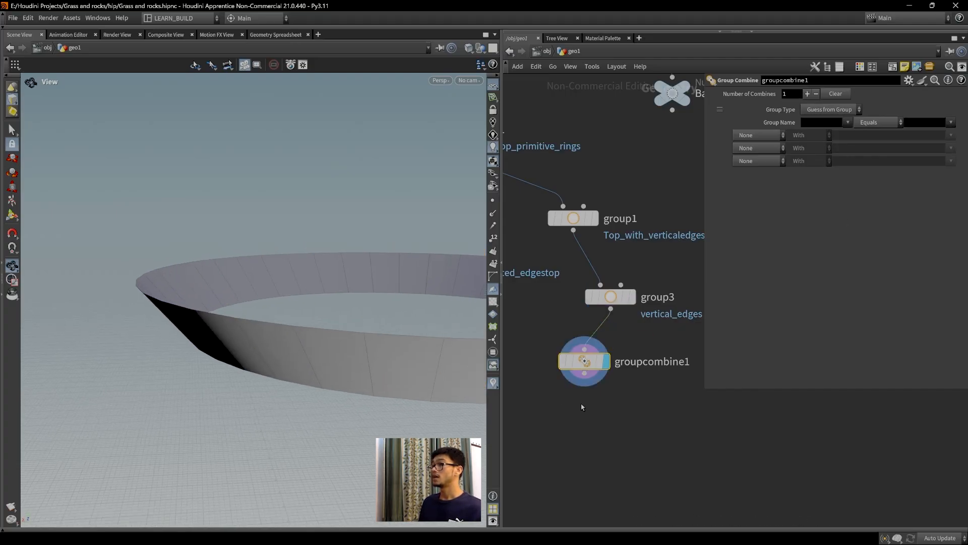
middle_click_drag(583, 407, 565, 416)
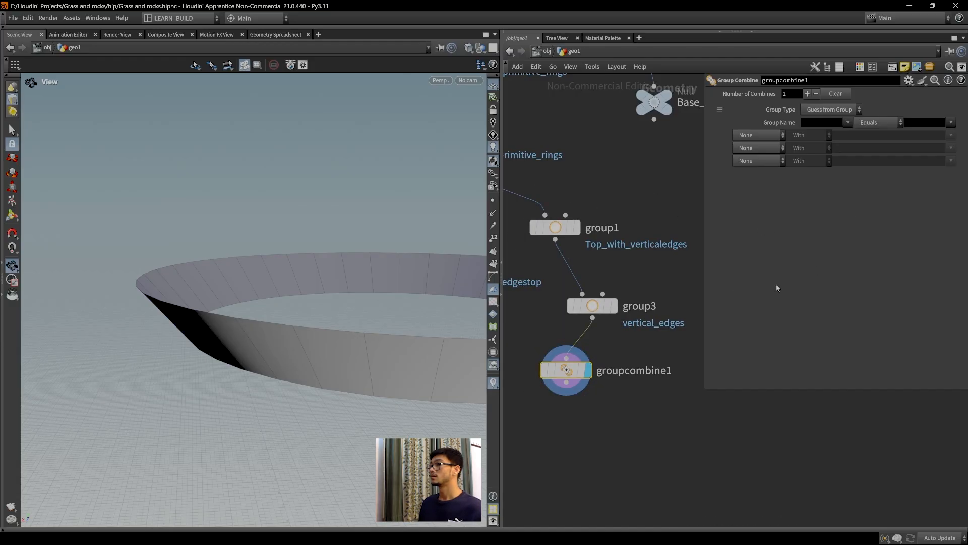
Add a sticky note beside the group nodes reading "we want: edges which are equal to top with vertical edges - vetical edges.".
key("p")
left_click_drag(792, 176, 790, 188)
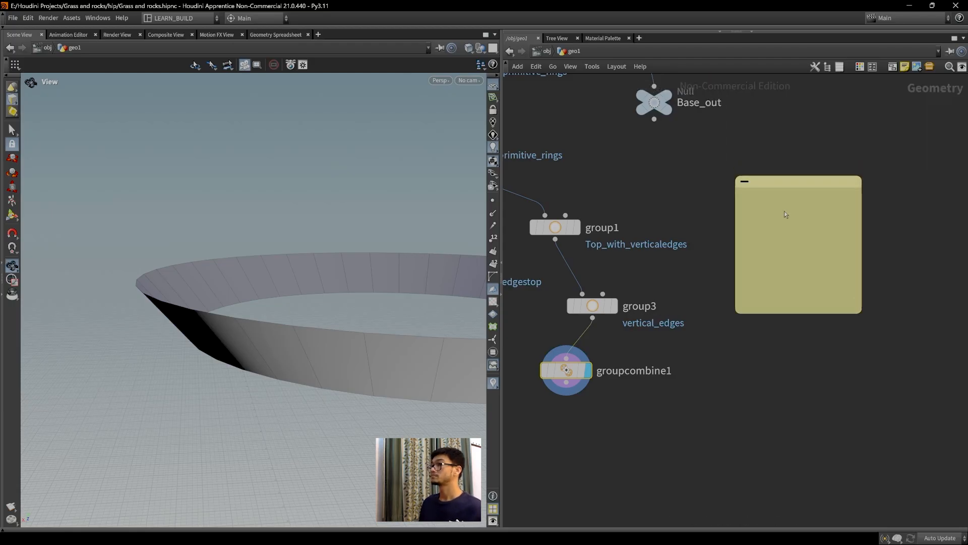
double_click(789, 214)
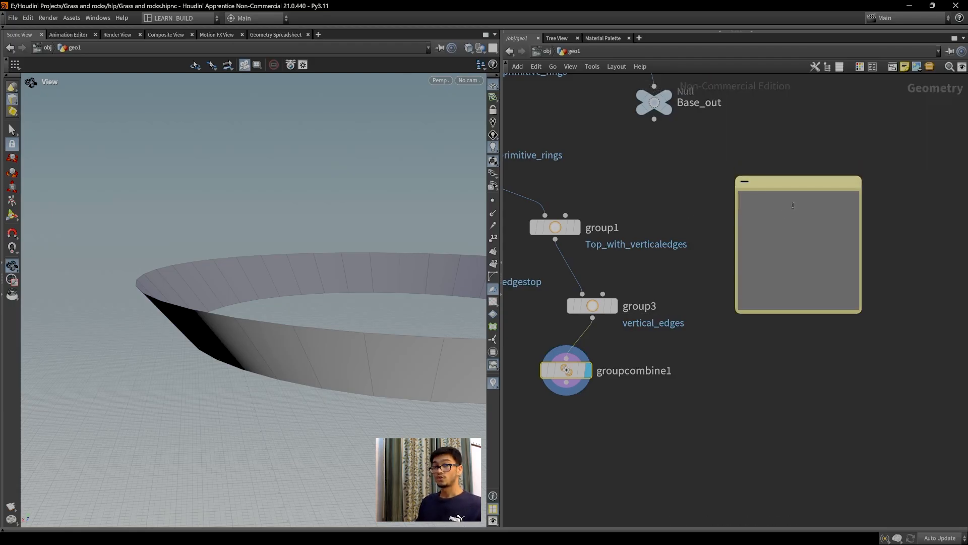
type("we want")
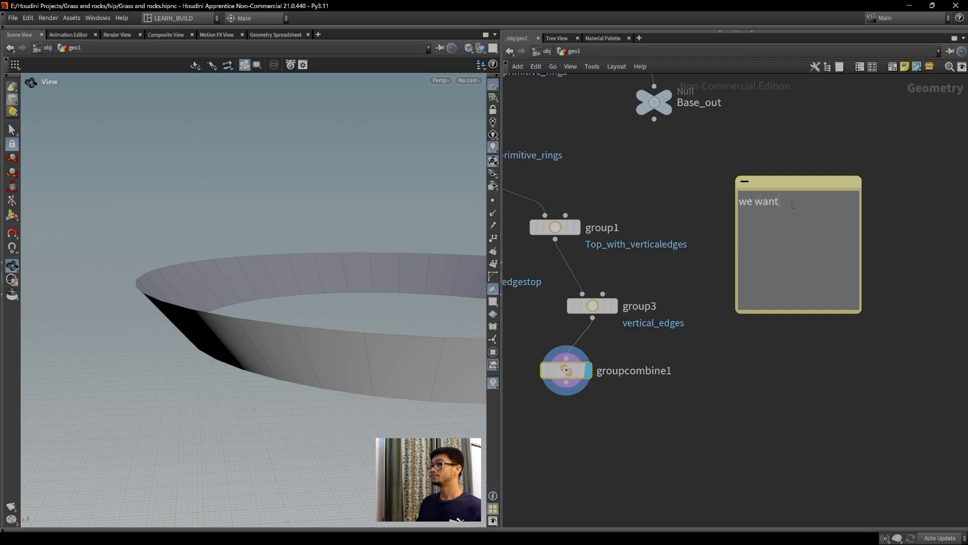
type(": edges")
type(" whic")
key("BackSpace")
type("hic")
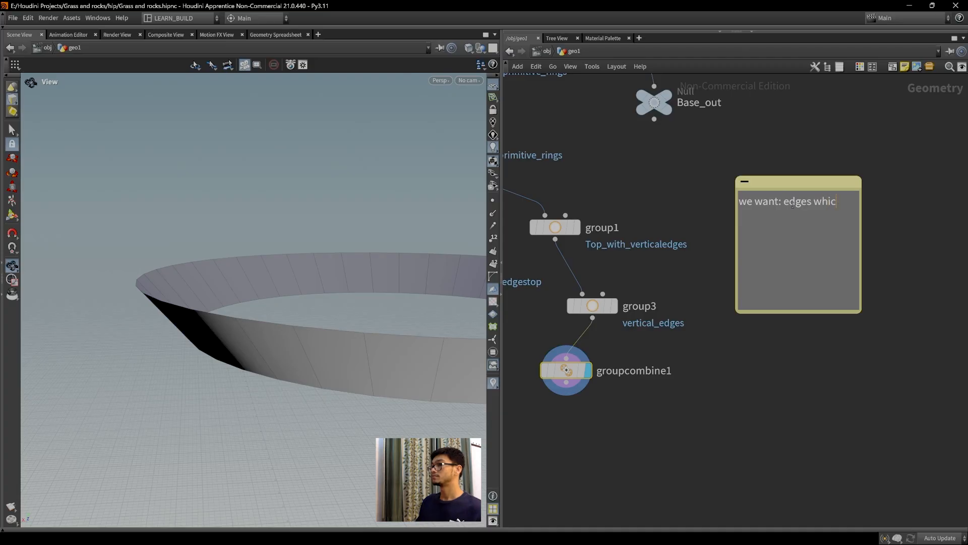
type("sare equal to top wit")
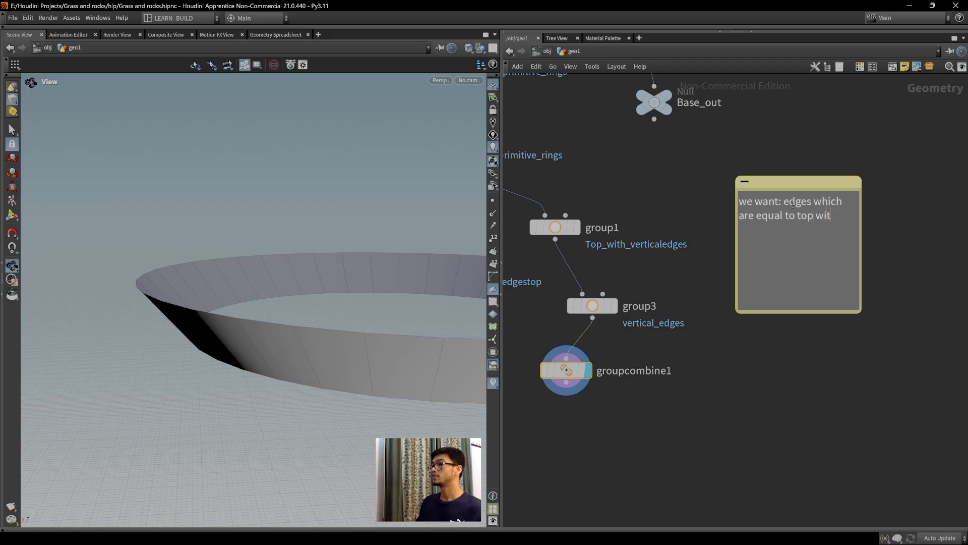
type("h vertical edge")
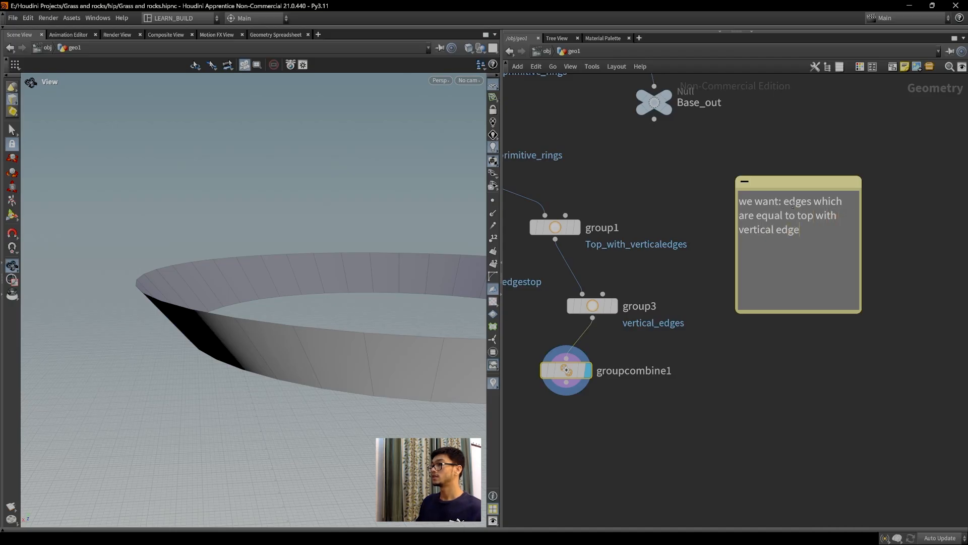
type("s - vetical edges.")
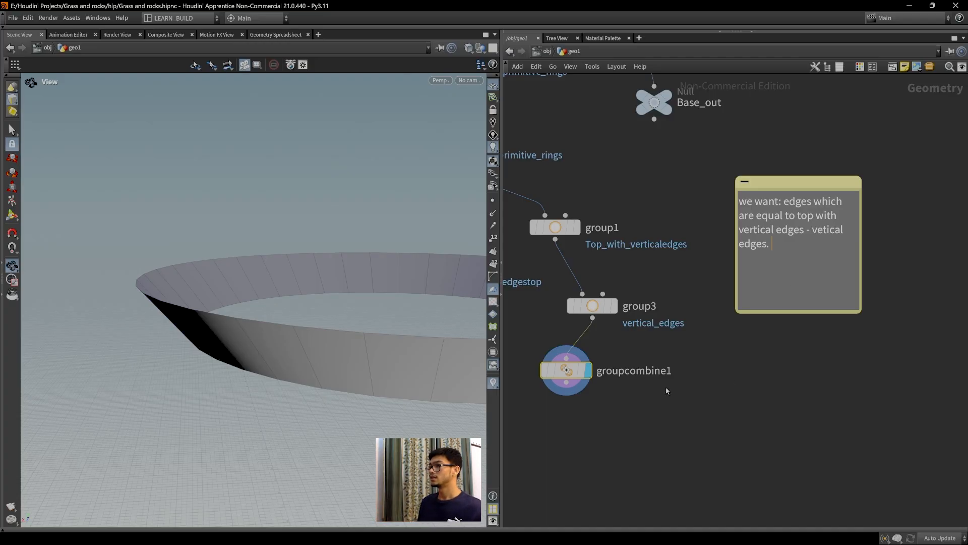
Name groupcombine1's output group Top_edges and set it equal to the Top_primitive_rings group.
left_click(566, 371)
key("p")
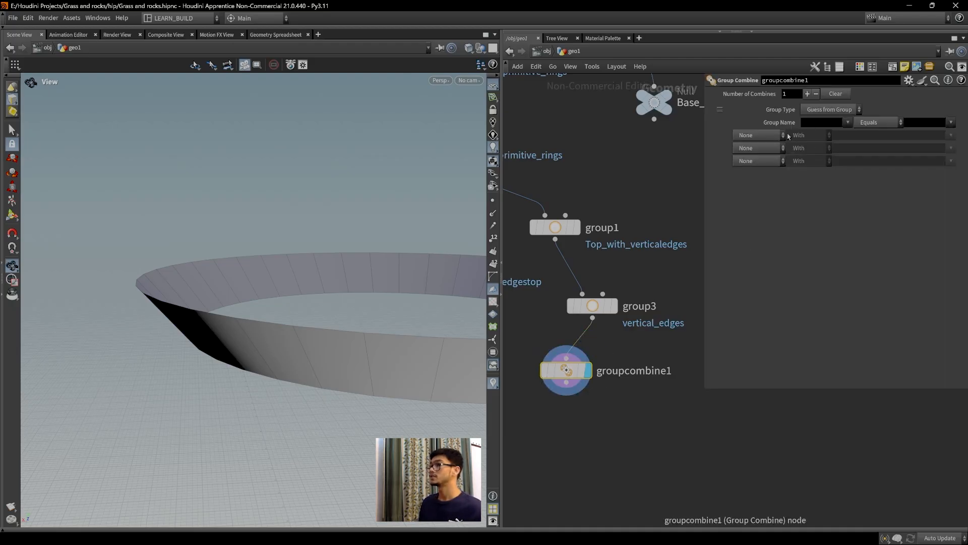
left_click(822, 123)
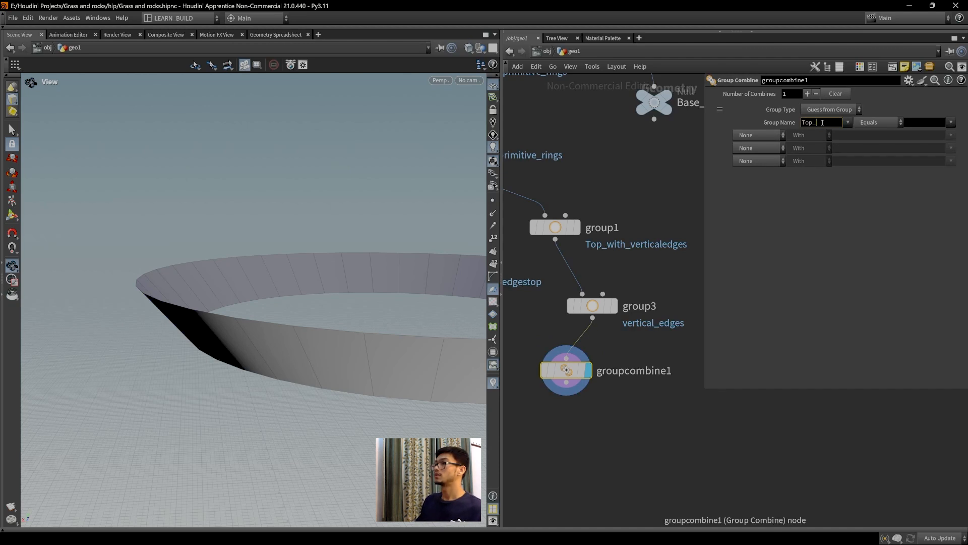
key("Return")
left_click(952, 122)
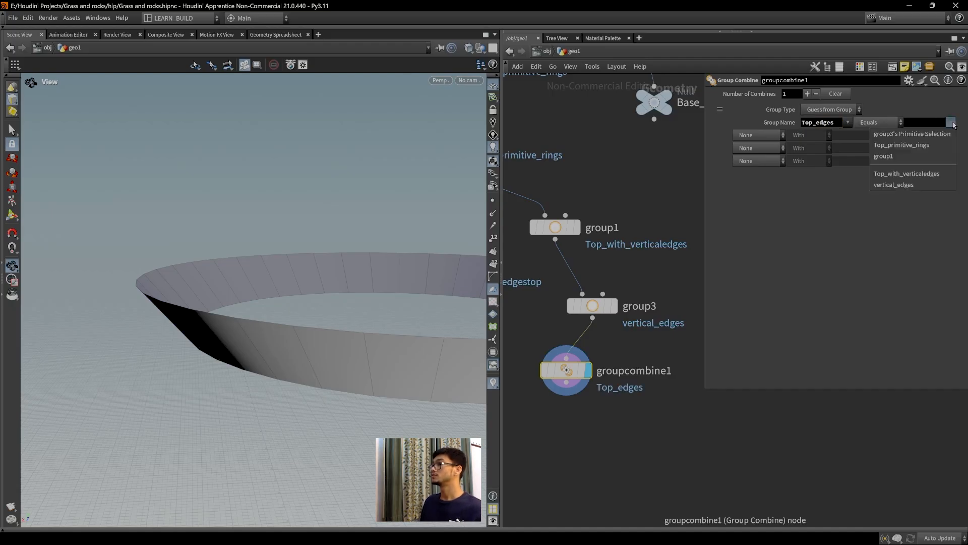
left_click(924, 146)
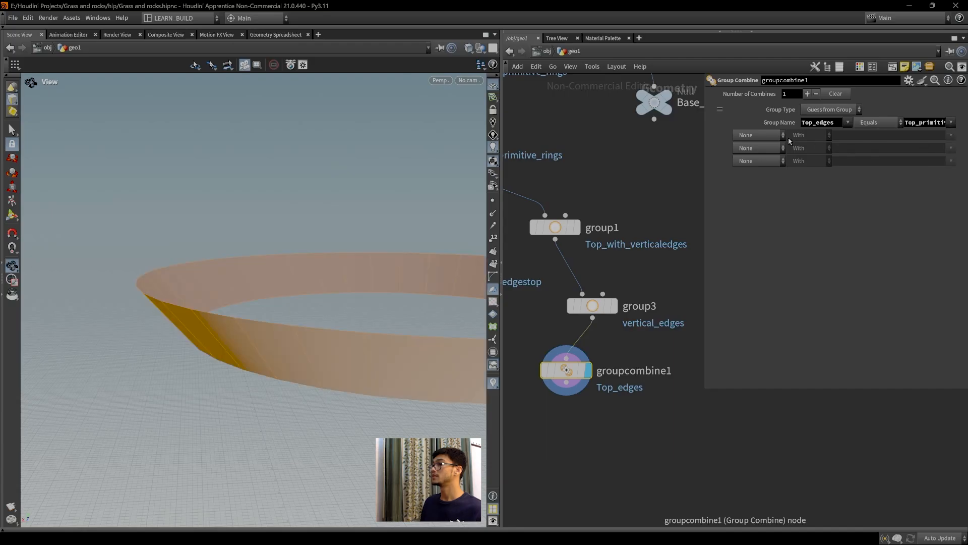
Subtract the vertical_edges group in groupcombine1 and set its group type to Edges.
left_click(758, 136)
left_click(757, 191)
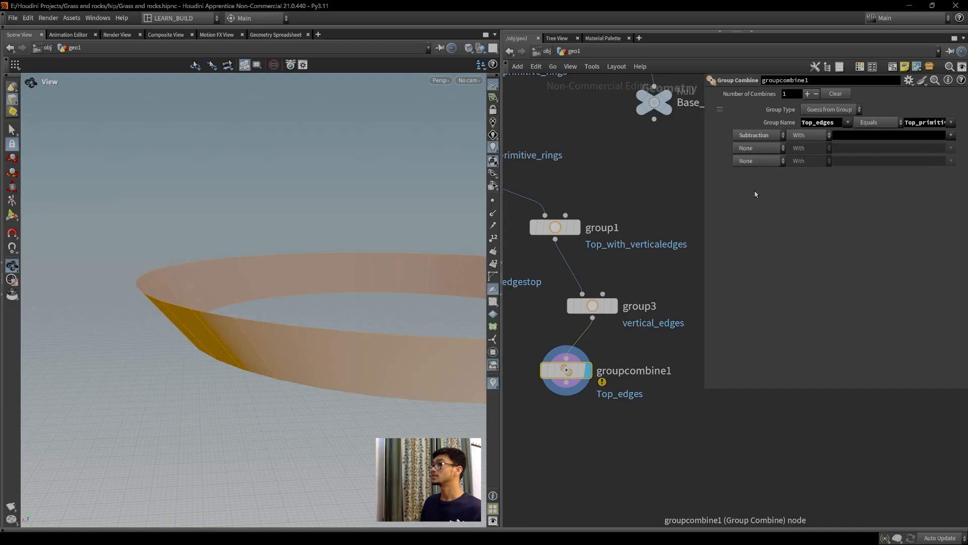
left_click(951, 135)
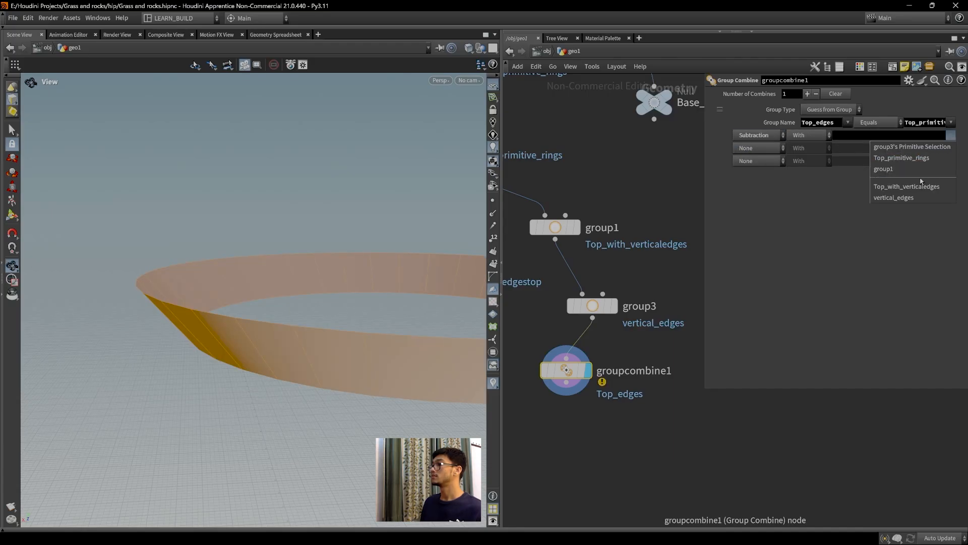
left_click(917, 199)
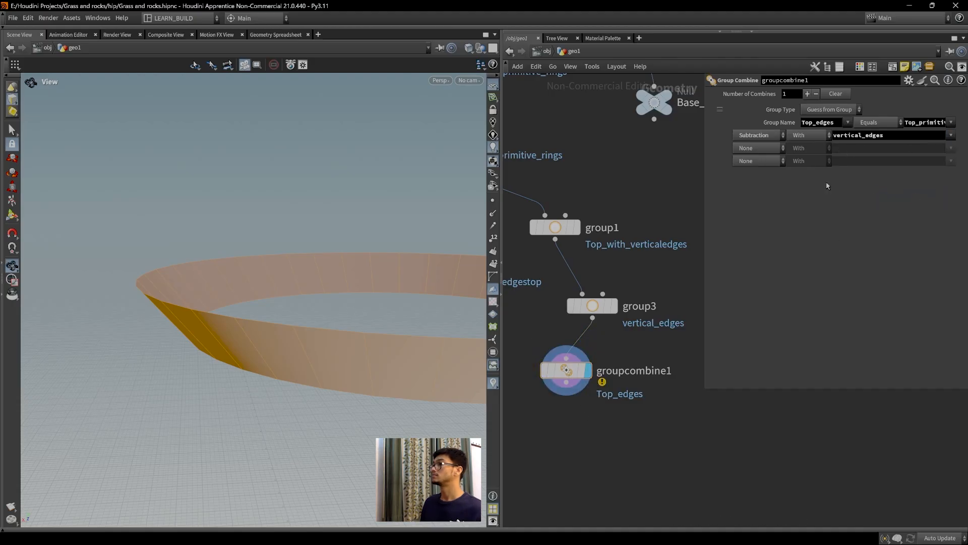
left_click(840, 110)
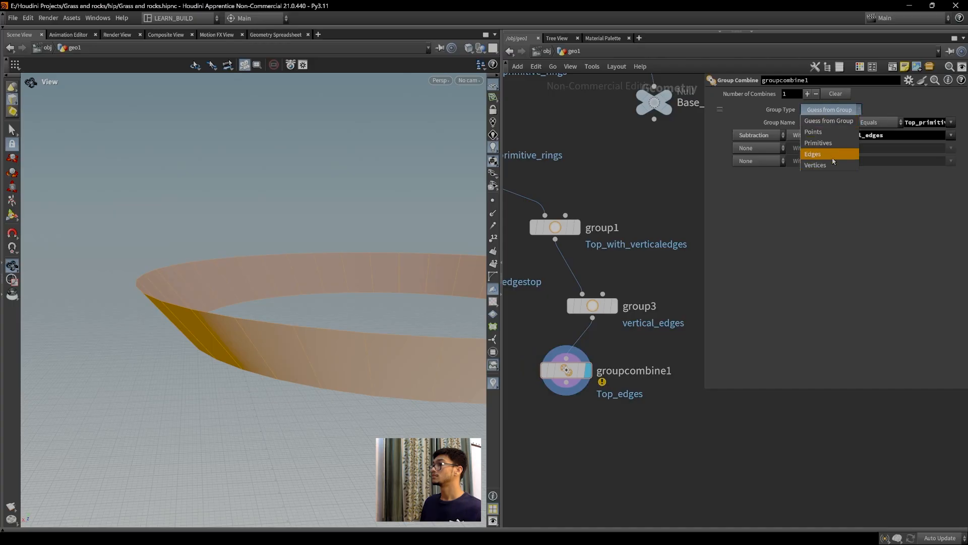
left_click(825, 154)
left_click_drag(350, 359, 329, 331)
left_click_drag(565, 370, 578, 365)
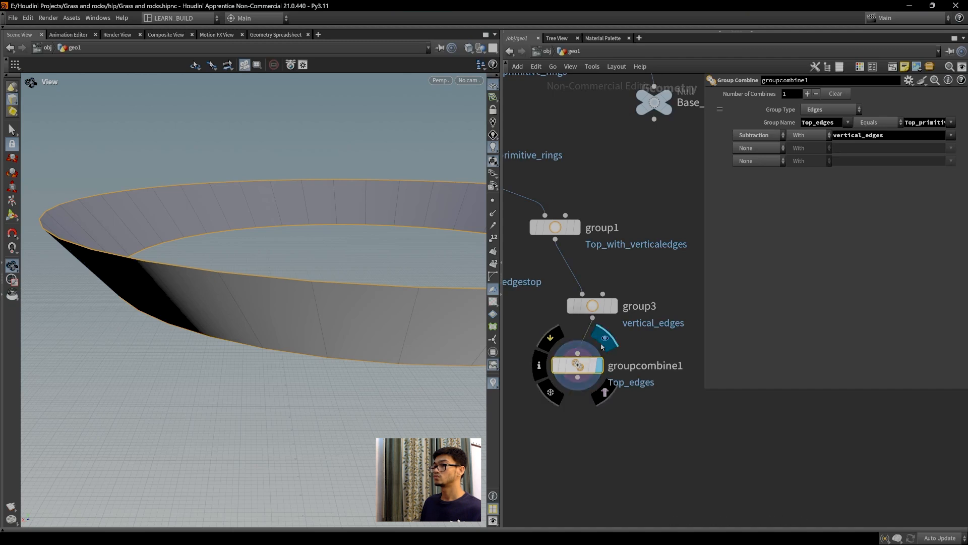
Display group3, group1 and groupcombine1 in turn to check which edges each group contains.
left_click_drag(368, 368, 396, 347)
left_click(621, 280)
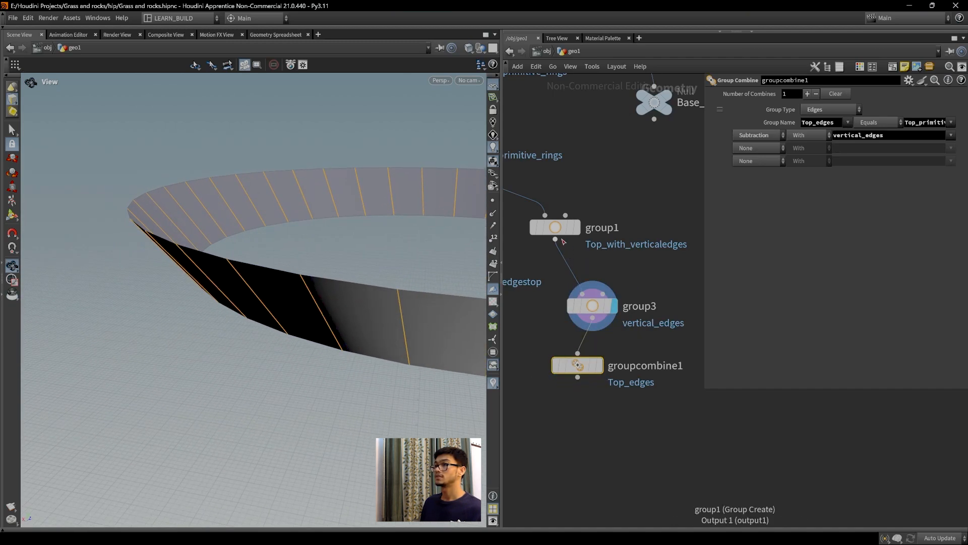
left_click(582, 202)
mouse_move(338, 362)
left_mouse_down()
mouse_move(340, 346)
mouse_move(343, 359)
left_mouse_up()
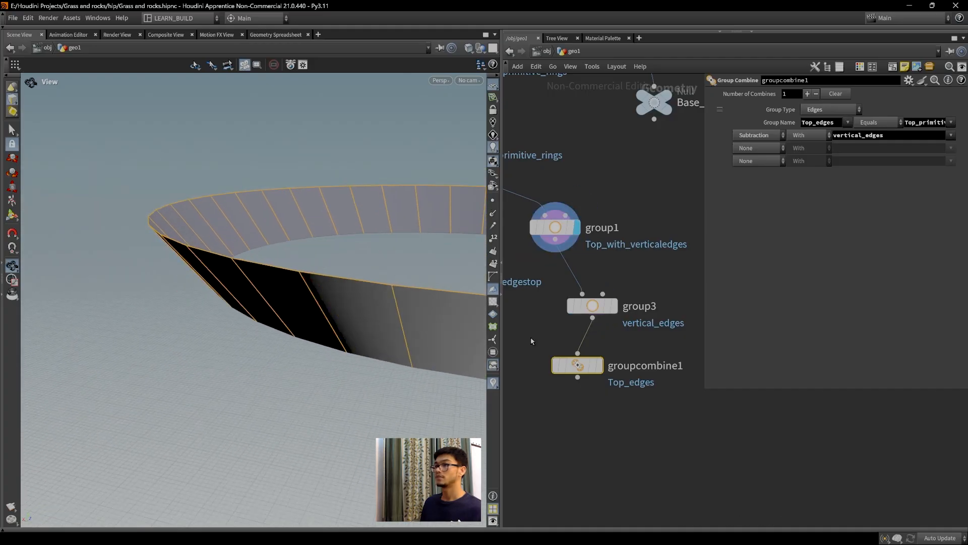
mouse_move(621, 286)
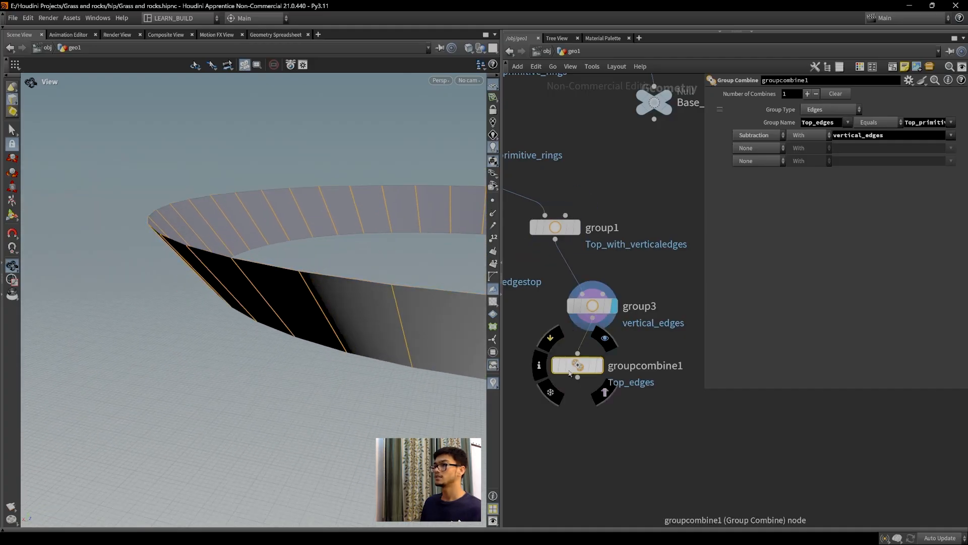
left_click(605, 339)
mouse_move(365, 381)
left_mouse_down()
mouse_move(387, 363)
mouse_move(364, 379)
mouse_move(374, 374)
left_mouse_up()
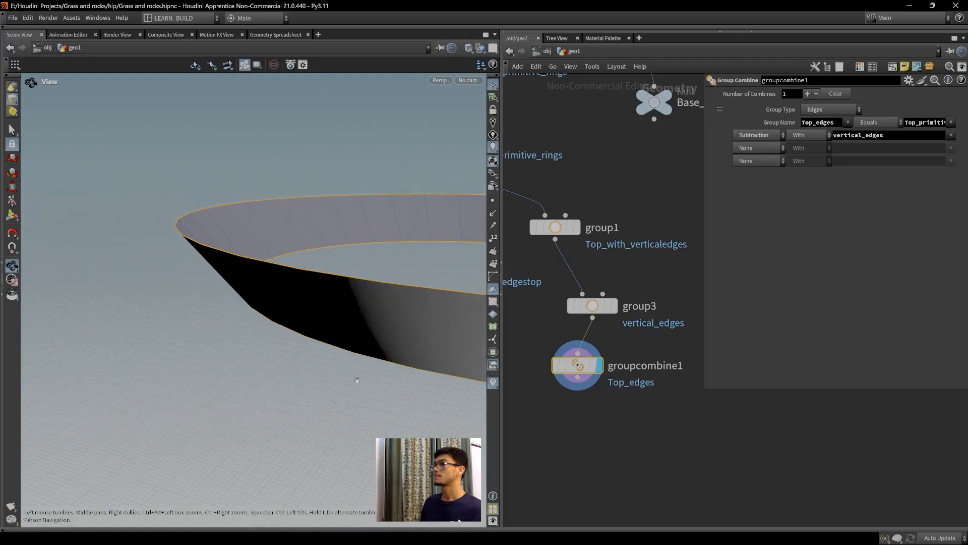
Replace the source group that Top_edges equals with Top_with_verticaledges, keeping the vertical_edges subtraction.
left_click(950, 135)
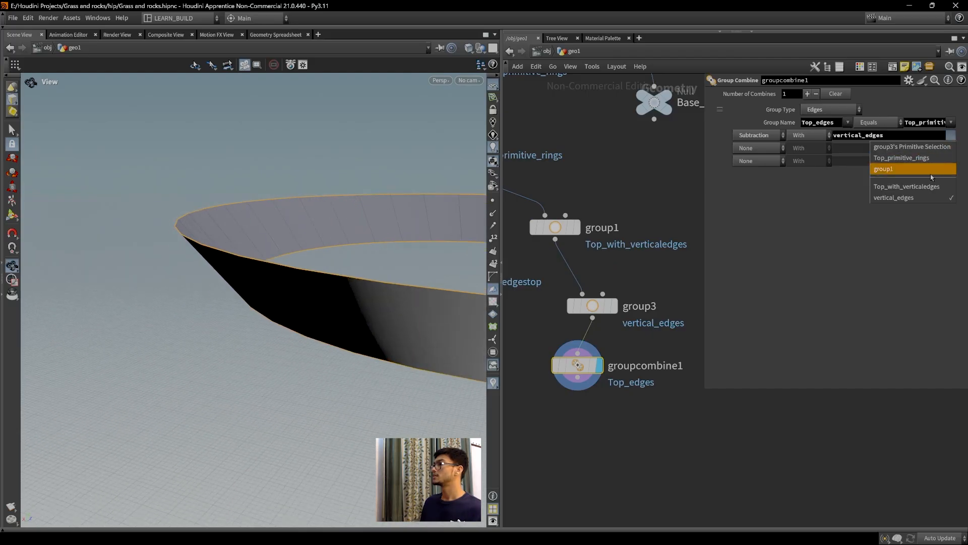
left_click(829, 206)
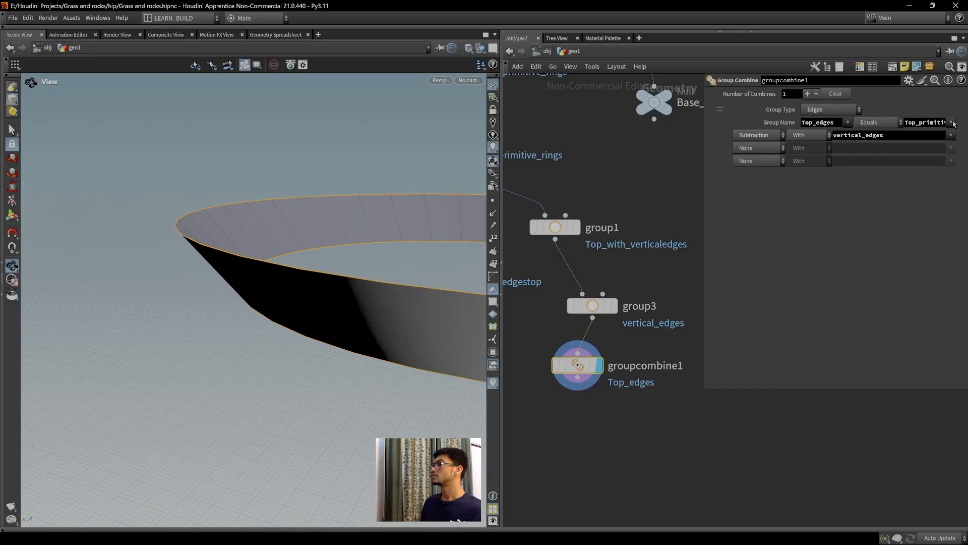
left_click(952, 122)
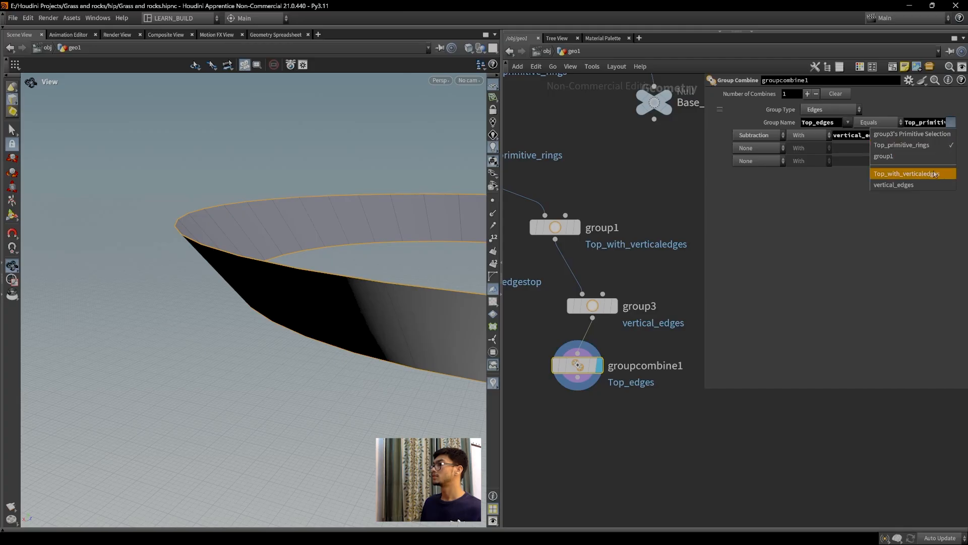
left_click(920, 179)
left_click_drag(303, 242, 338, 255)
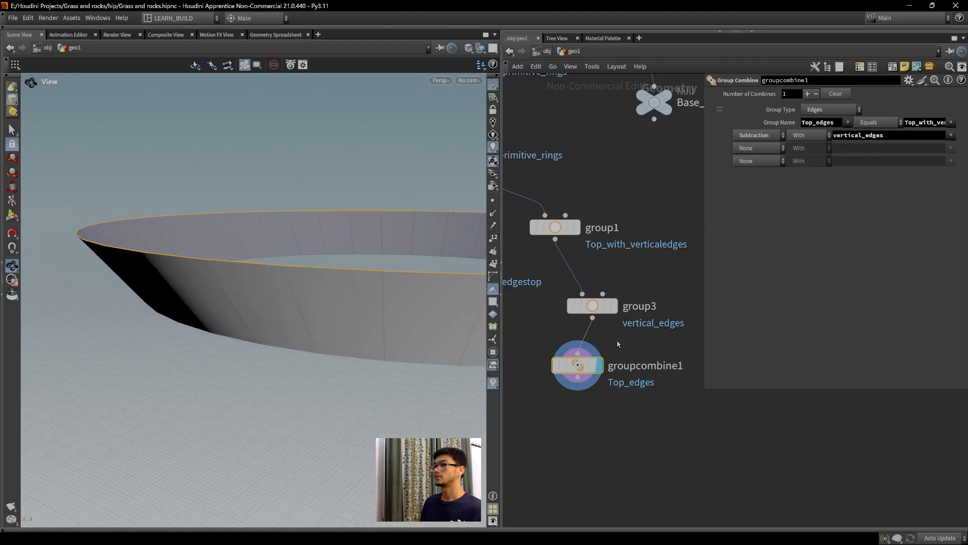
left_click_drag(592, 306, 595, 294)
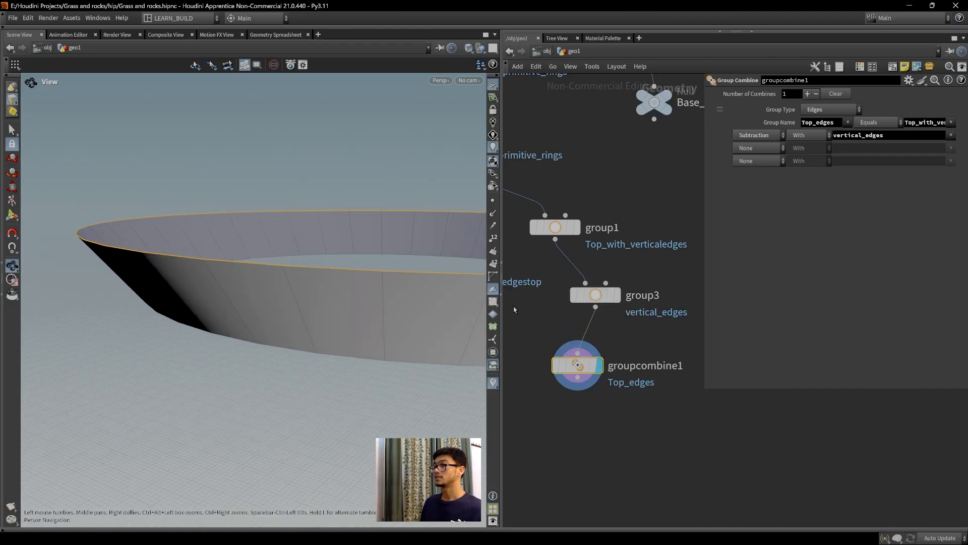
Compare the Top_with_verticaledges and vertical_edges inputs against the corrected Top_edges result by displaying each node.
left_click(576, 228)
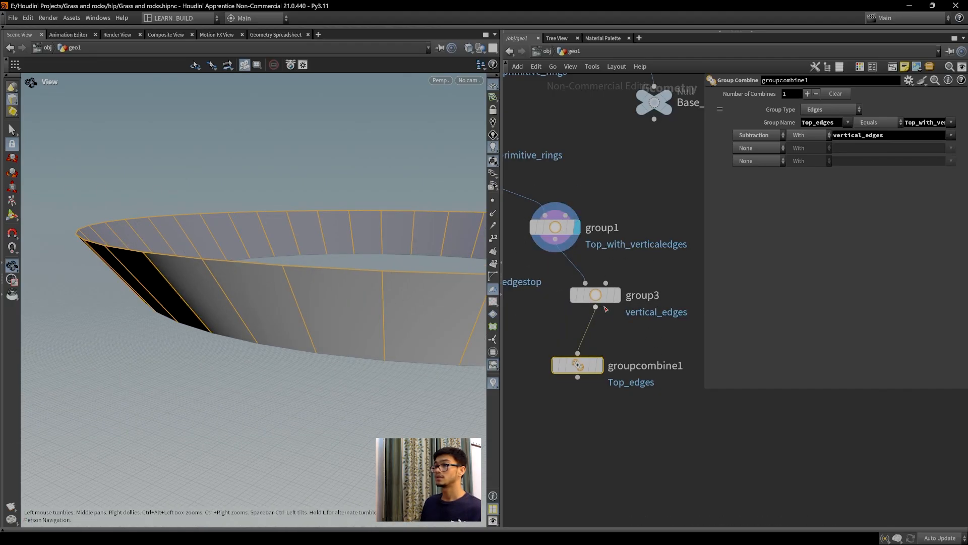
left_click(617, 295)
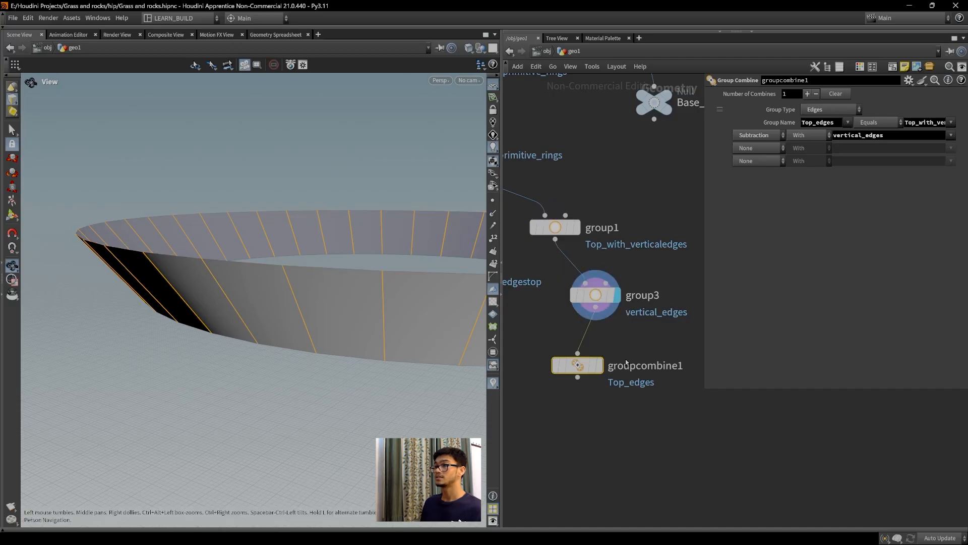
left_click(600, 366)
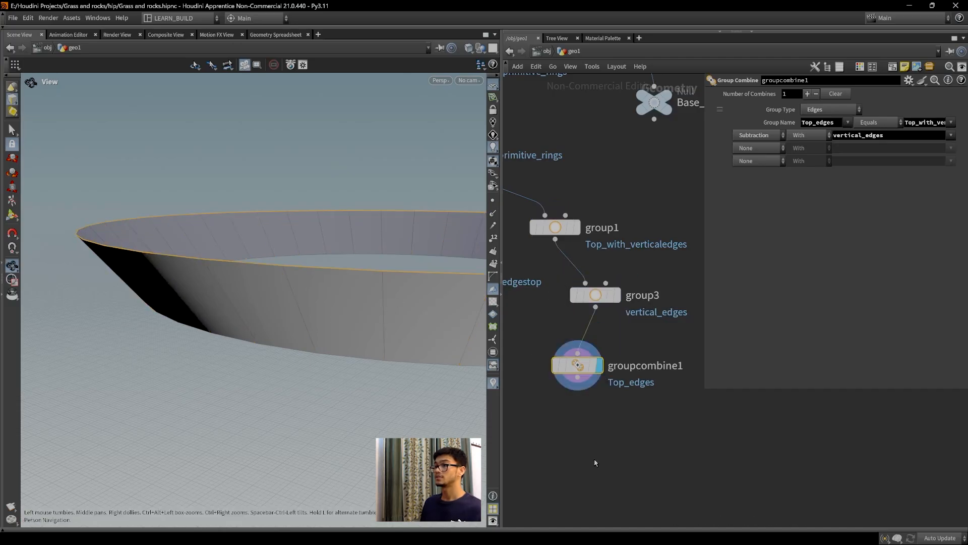
scroll(685, 480, "down", 5)
scroll(681, 470, "up", 5)
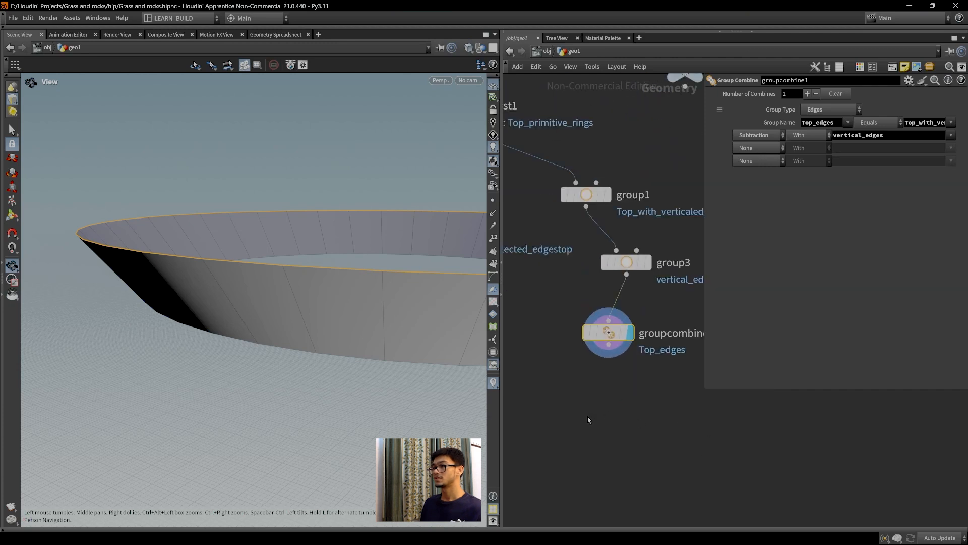
middle_click_drag(588, 420, 644, 432)
scroll(650, 398, "down", 5)
scroll(667, 399, "up", 5)
middle_click_drag(610, 349, 645, 414)
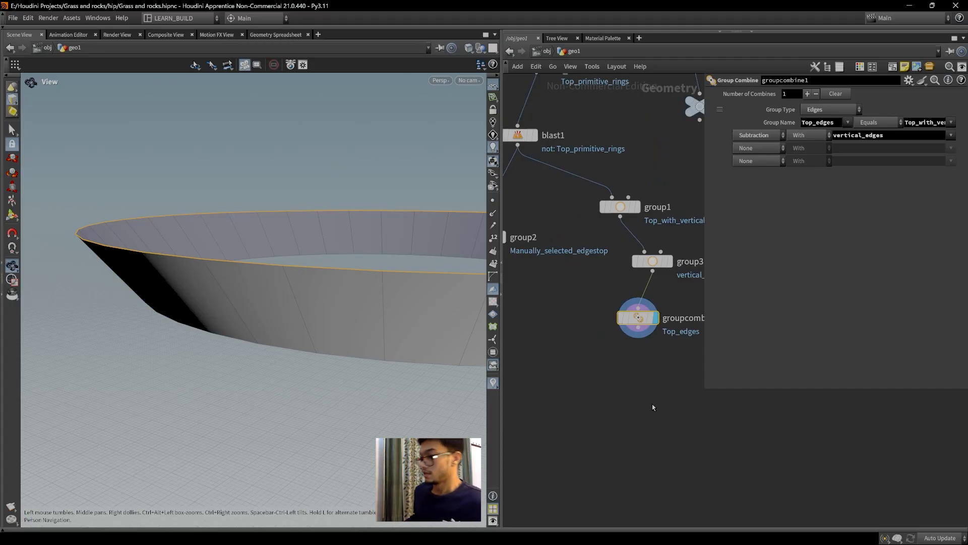
middle_click_drag(650, 402, 621, 366)
scroll(655, 398, "up", 2)
scroll(660, 402, "down", 3)
scroll(613, 403, "up", 2)
scroll(616, 403, "down", 1)
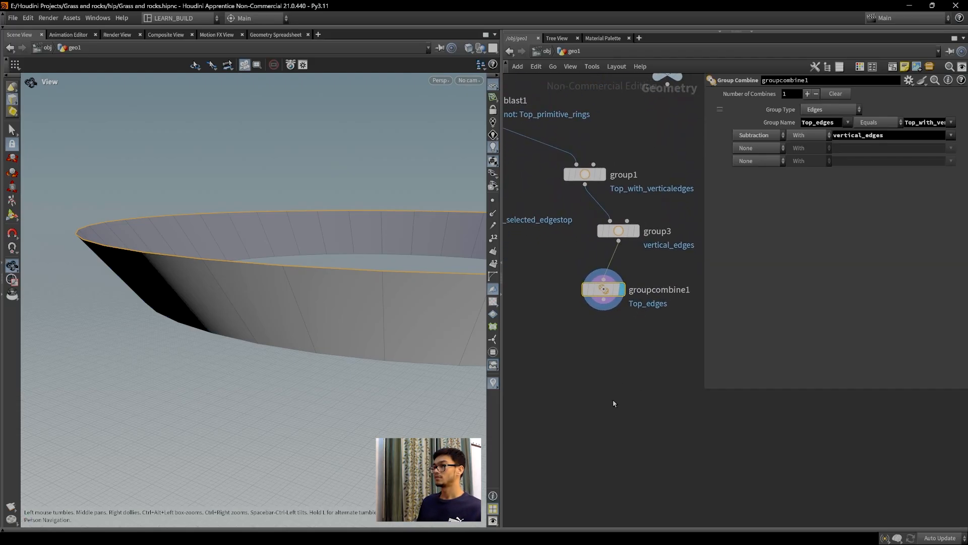
scroll(625, 402, "down", 3)
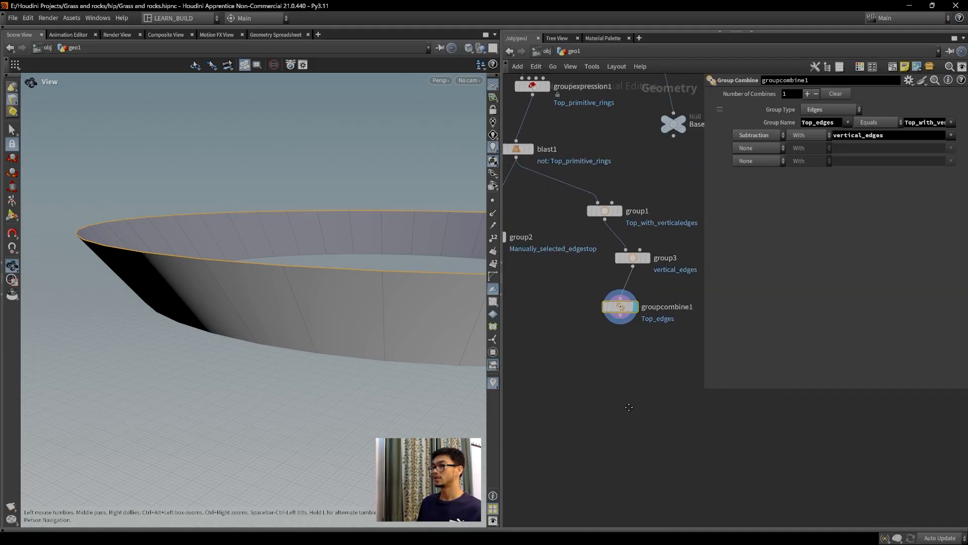
scroll(621, 409, "up", 4)
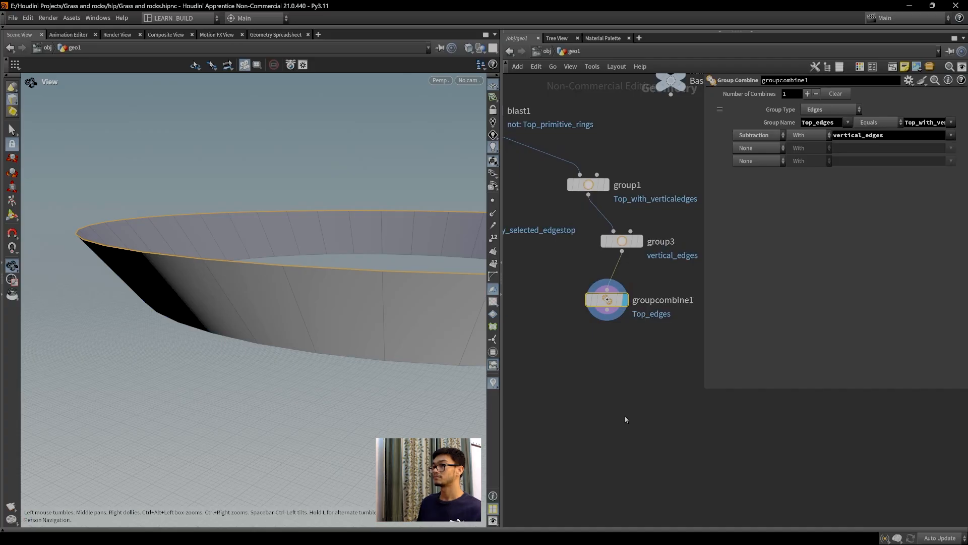
scroll(612, 406, "down", 1)
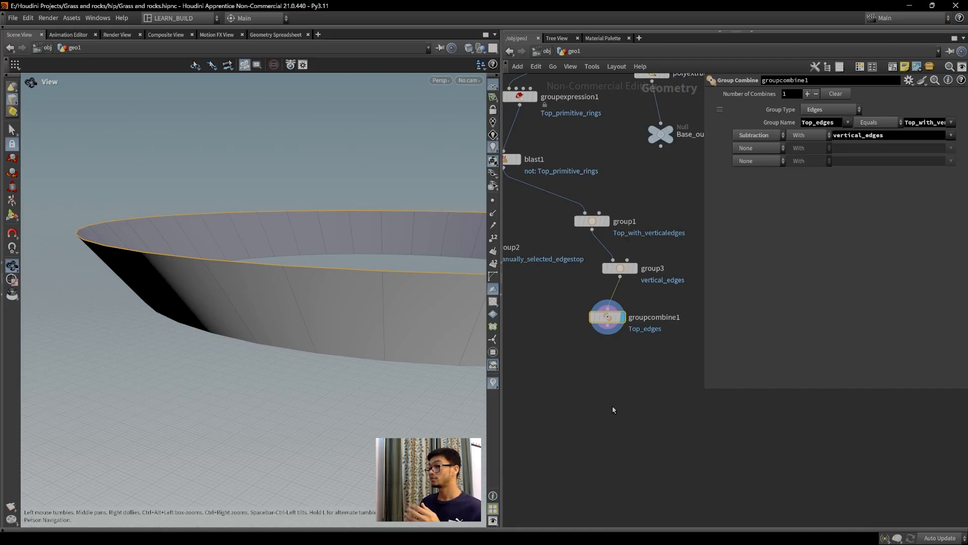
middle_click_drag(619, 398, 631, 386)
scroll(622, 386, "up", 4)
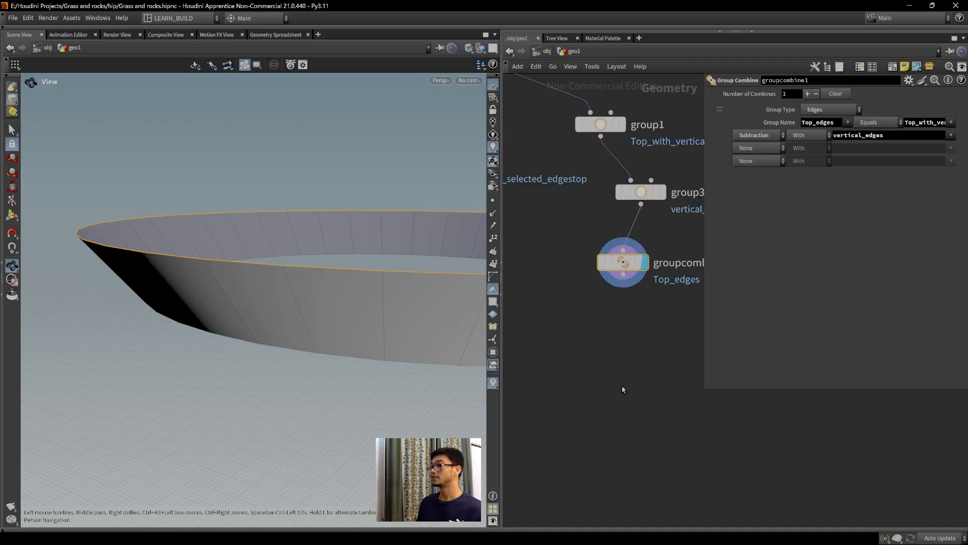
scroll(631, 419, "down", 3)
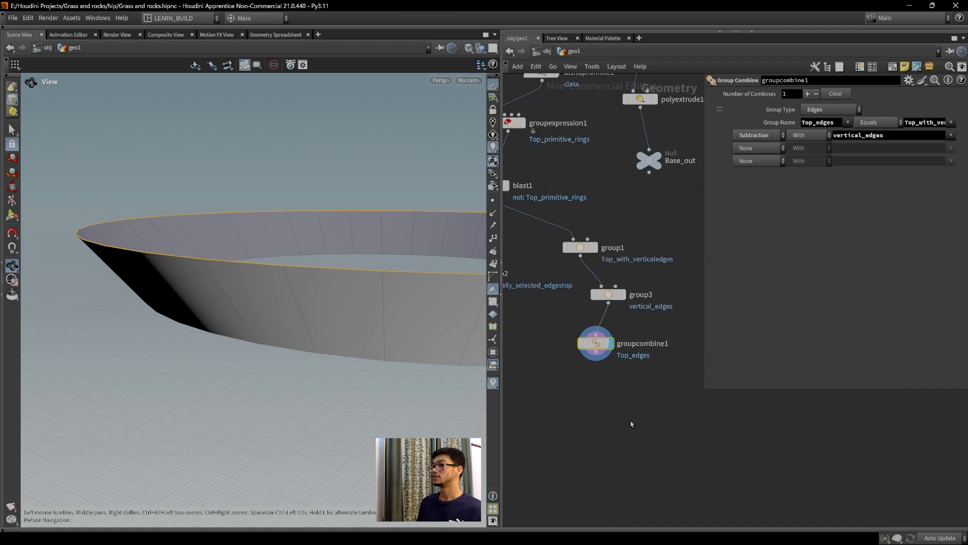
middle_click_drag(630, 419, 666, 346)
middle_click_drag(602, 356, 602, 385)
scroll(608, 366, "down", 3)
scroll(637, 374, "up", 3)
scroll(621, 343, "down", 3)
scroll(603, 338, "up", 3)
key("Tab")
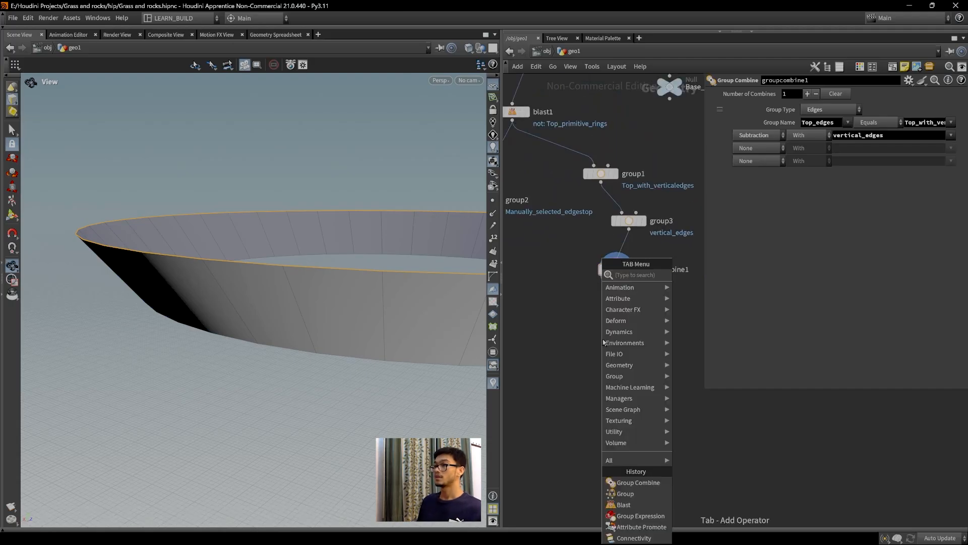
key("Escape")
Display group2 to compare the manually selected top edges with the procedural Top_edges group.
middle_click_drag(560, 229, 609, 302)
left_click(546, 275)
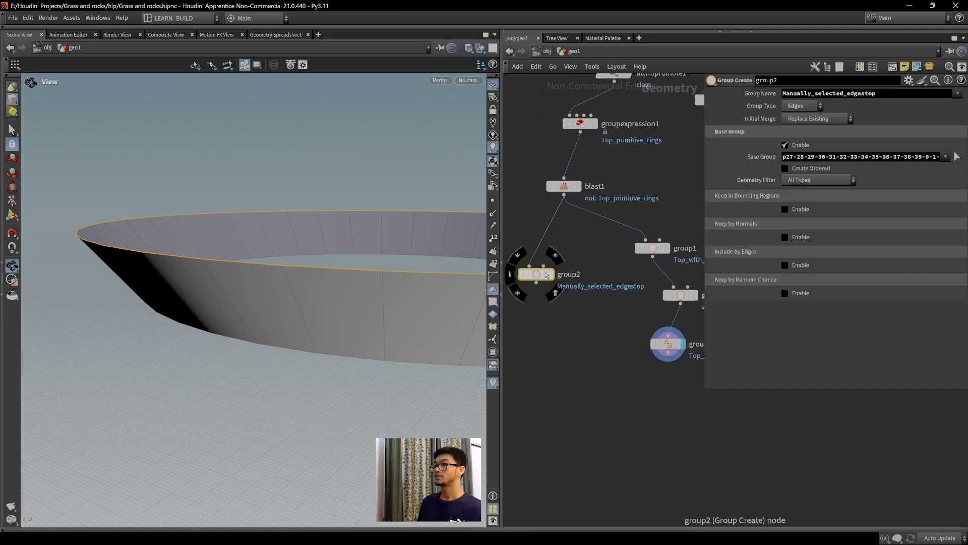
scroll(546, 274, "down", 3)
middle_click_drag(543, 276, 560, 298)
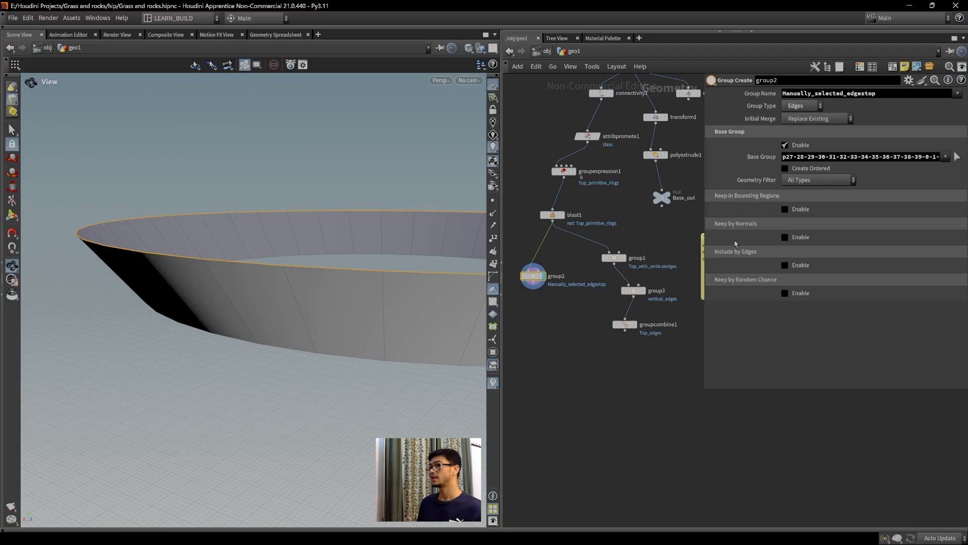
Add a PolyExtrude node below groupcombine1, connected to its output, and display it.
middle_click_drag(581, 386, 615, 383)
scroll(625, 360, "up", 3)
scroll(626, 360, "down", 1)
key("Tab")
type("polye")
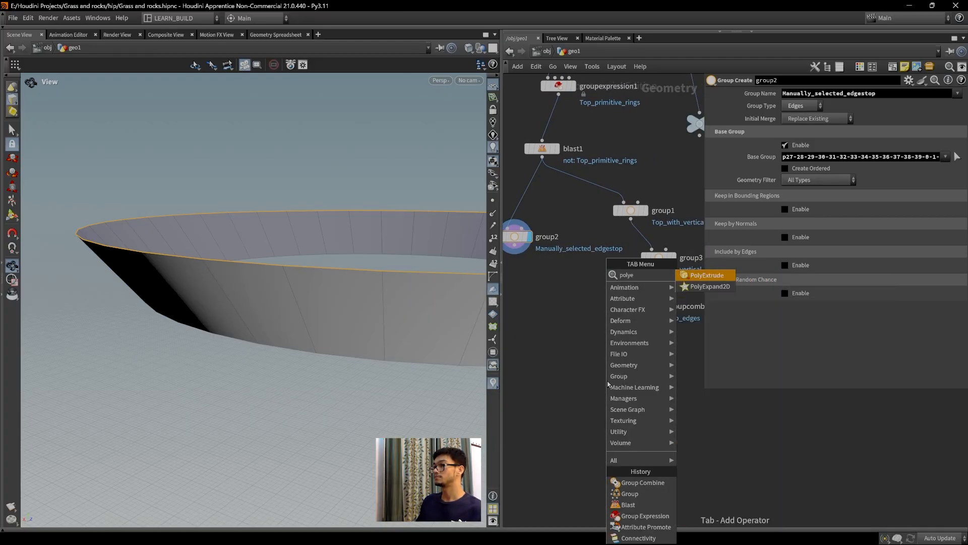
key("Return")
left_click(648, 374)
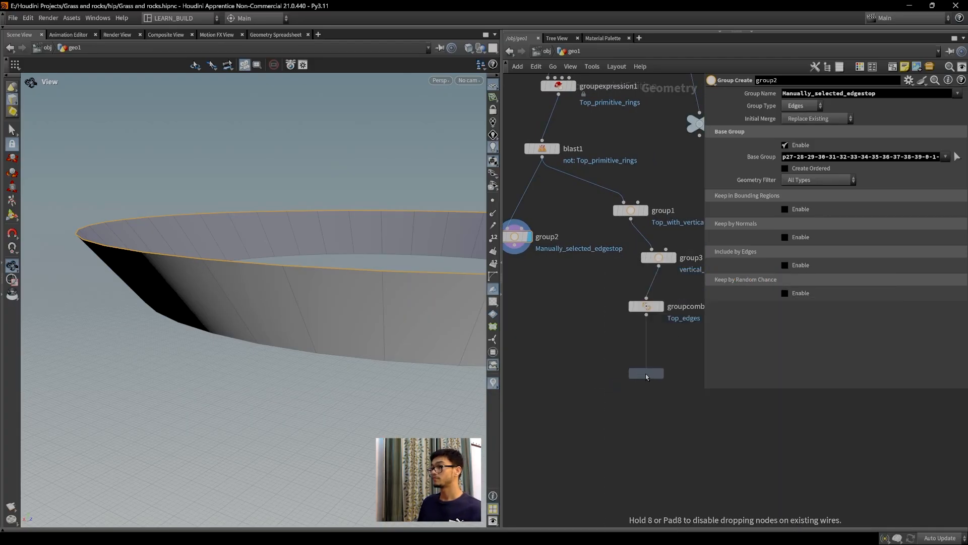
left_click(668, 352)
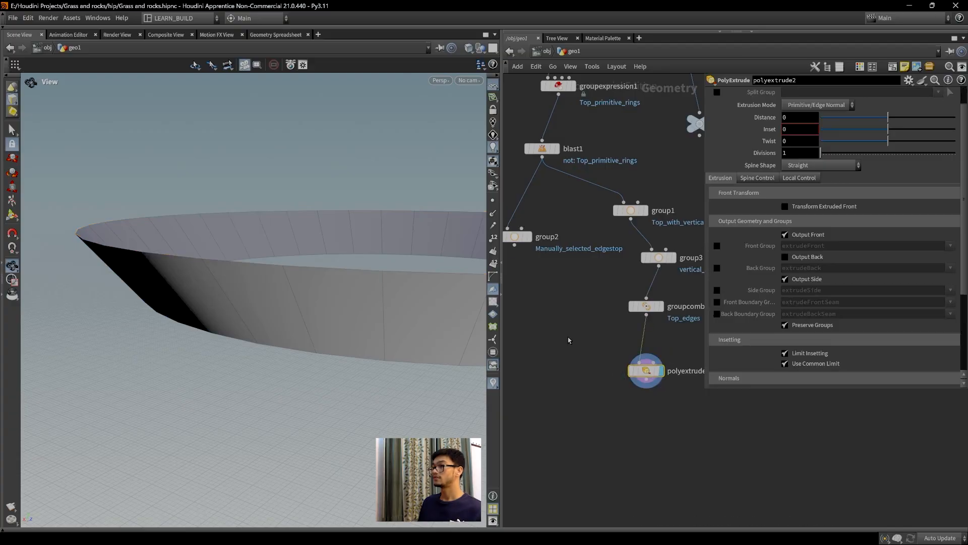
Duplicate the polyextrude2 node, wire the copy to group2's output instead of groupcombine1, and place it below group2.
middle_click_drag(568, 334, 601, 350)
left_click_drag(681, 387, 571, 328, "alt")
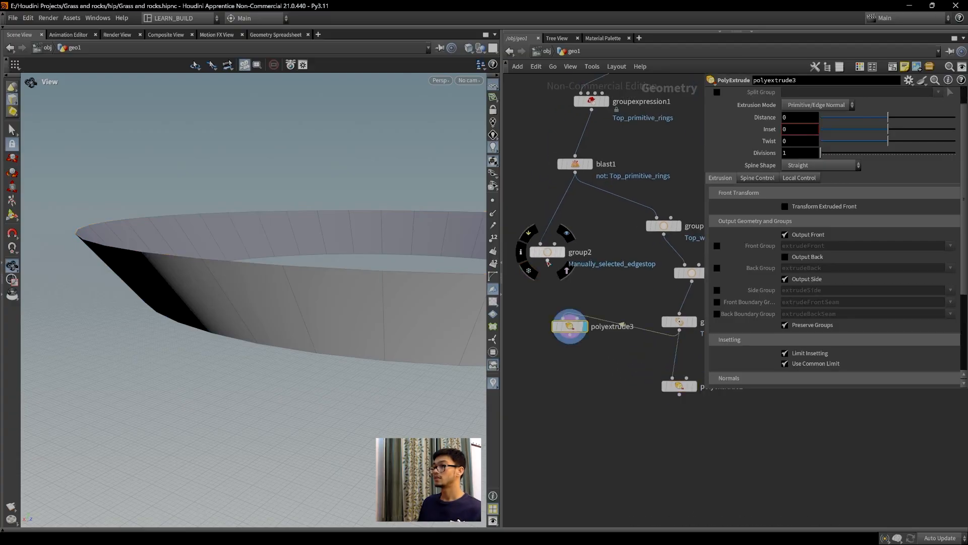
key("y")
left_click_drag(625, 313, 559, 330)
left_click_drag(547, 259, 559, 319)
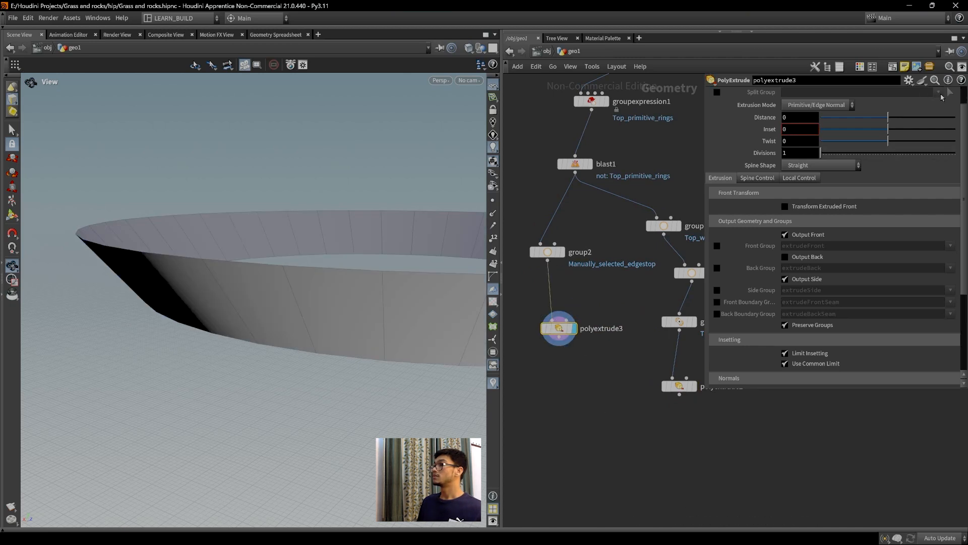
Set the group of polyextrude3 to Manually_selected_edgestop, leaving its extrusion mode on Primitive/Edge Normal.
middle_click_drag(629, 264, 630, 308)
scroll(628, 353, "down", 2)
mouse_move(627, 353)
middle_mouse_down()
mouse_move(617, 288)
mouse_move(629, 302)
mouse_move(625, 346)
middle_mouse_up()
scroll(617, 288, "up", 3)
scroll(632, 338, "down", 2)
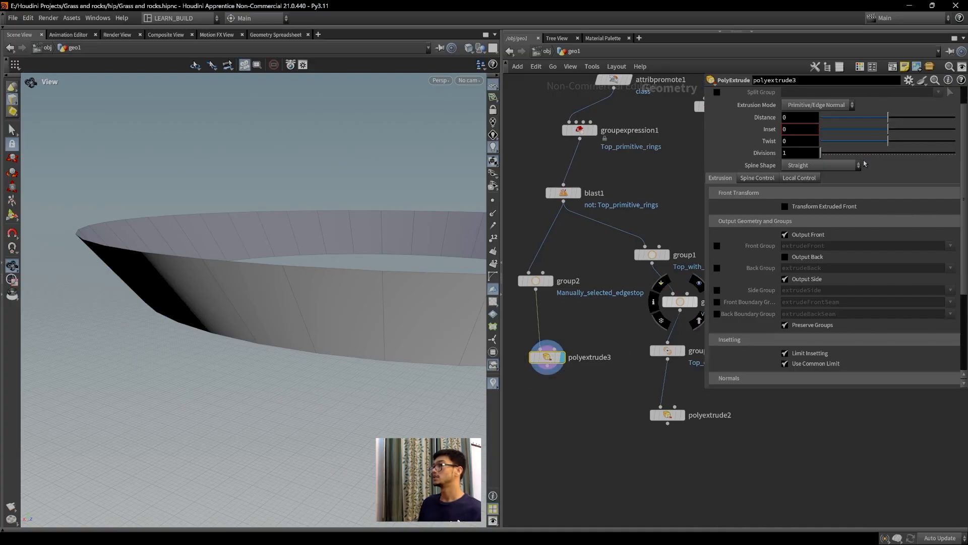
left_click(817, 105)
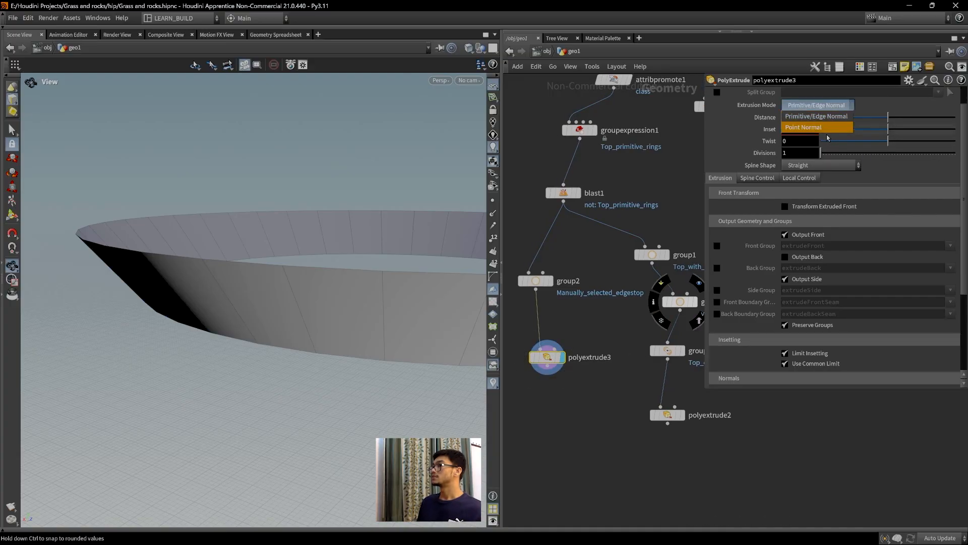
left_click(889, 109)
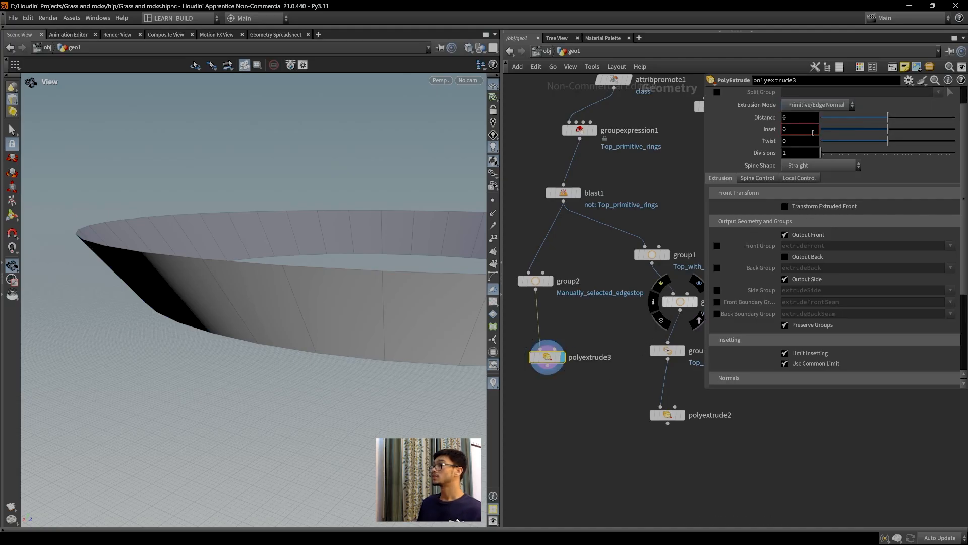
left_click(828, 105)
left_click(877, 111)
scroll(877, 111, "up", 1)
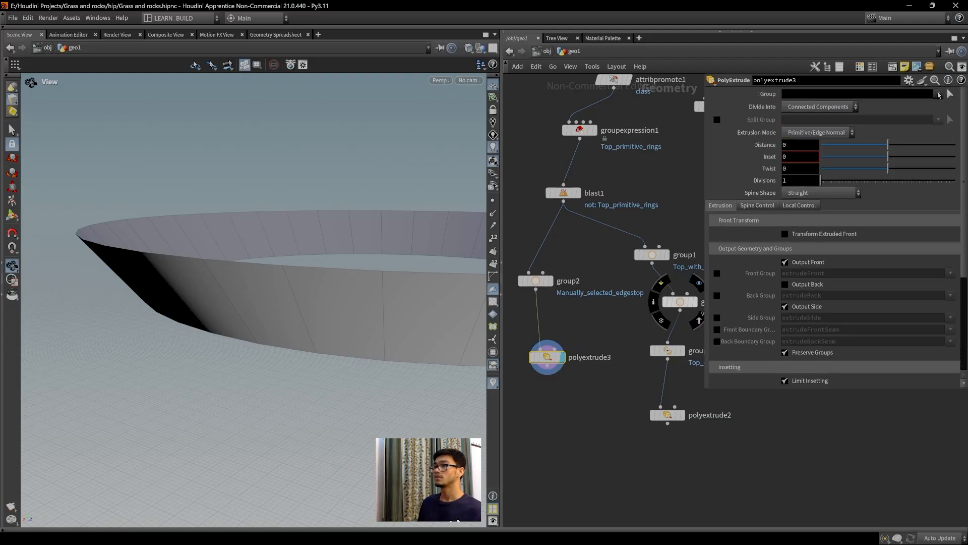
left_click(537, 280)
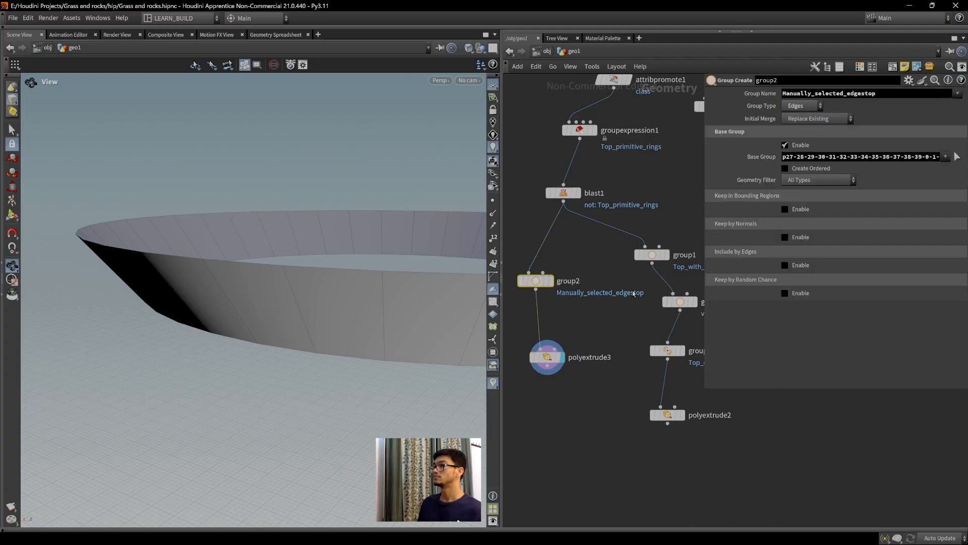
left_click(548, 356)
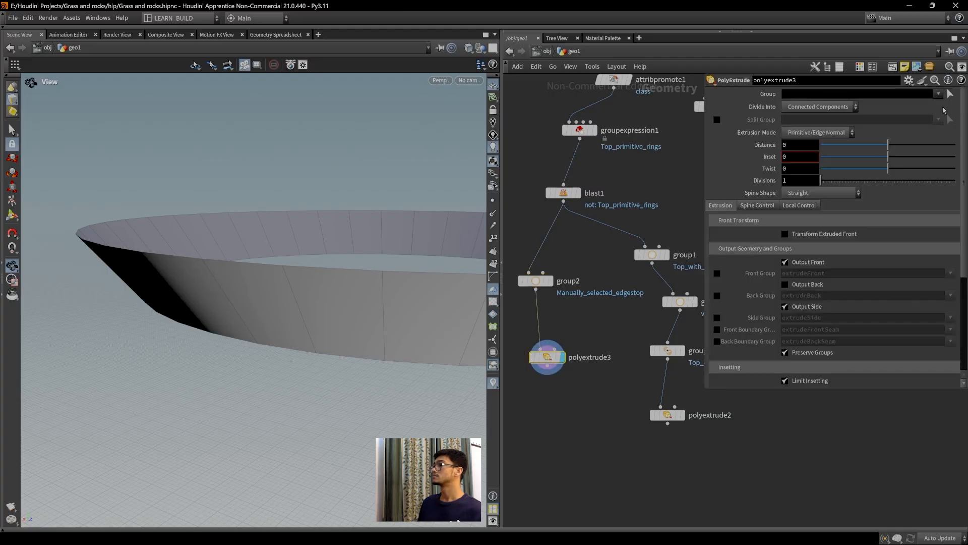
left_click(939, 95)
left_click(898, 145)
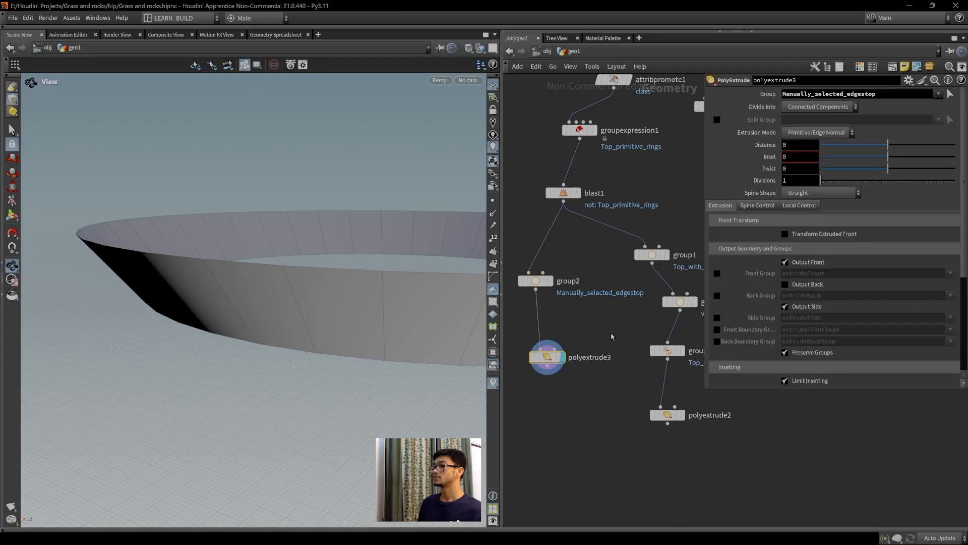
Set the extrusion distance of polyextrude3 to 1 and inspect the extruded ring.
left_click_drag(888, 145, 956, 146)
scroll(279, 288, "down", 3)
left_click_drag(281, 289, 290, 312)
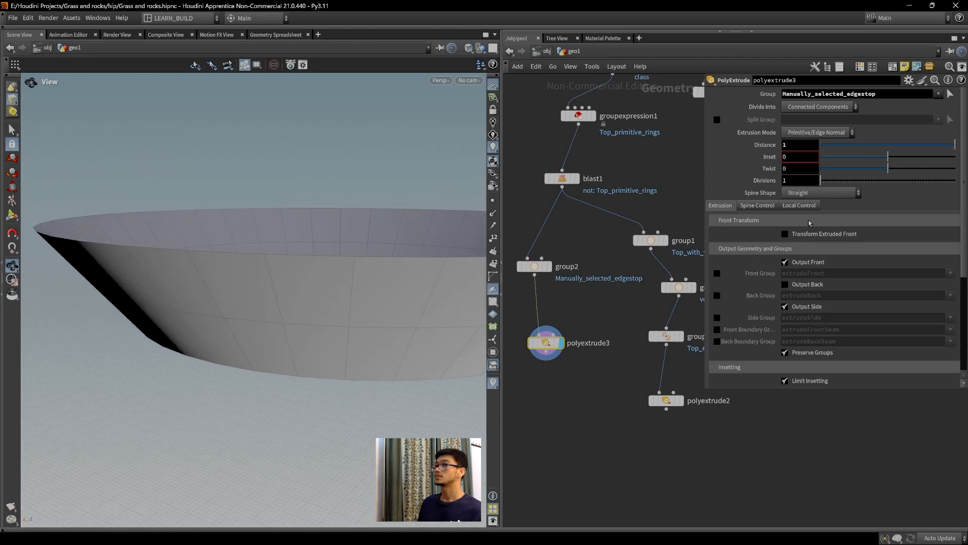
mouse_move(330, 348)
left_mouse_down()
mouse_move(342, 339)
mouse_move(320, 346)
left_mouse_up()
scroll(524, 374, "up", 3)
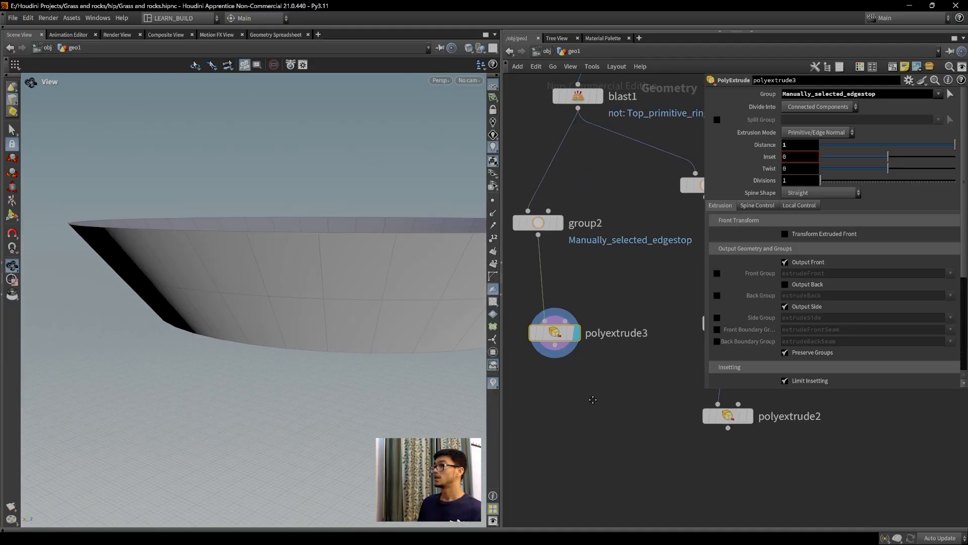
Enable the extrudeSide side group output on polyextrude3.
left_click(718, 317)
scroll(611, 387, "down", 3)
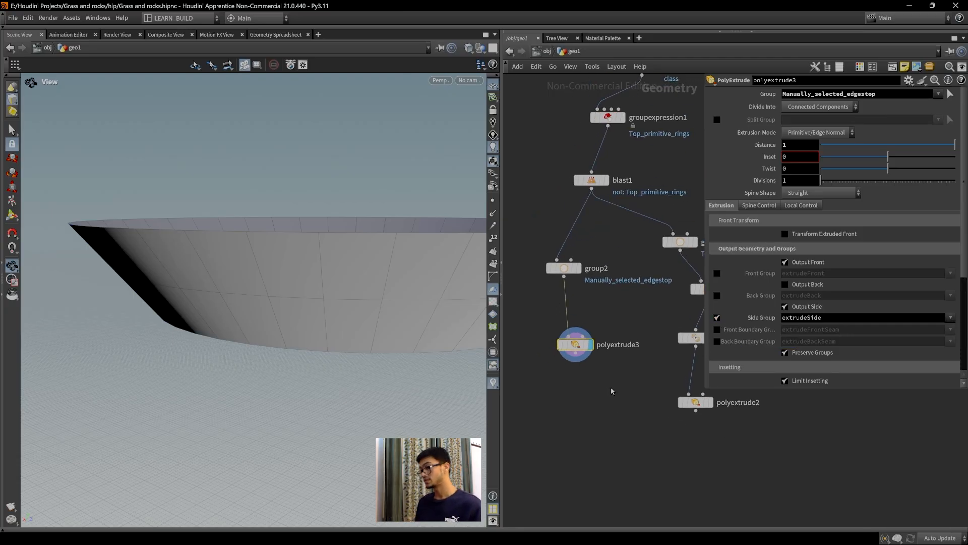
scroll(613, 389, "up", 3)
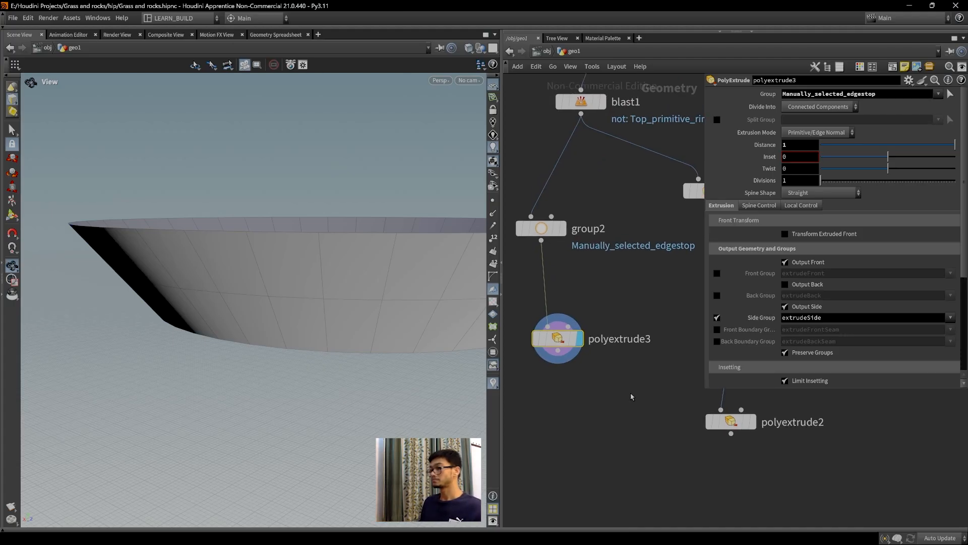
Display polyextrude2 below groupcombine1 and set its group to Top_edges.
middle_click_drag(630, 398, 563, 390)
left_click(664, 413)
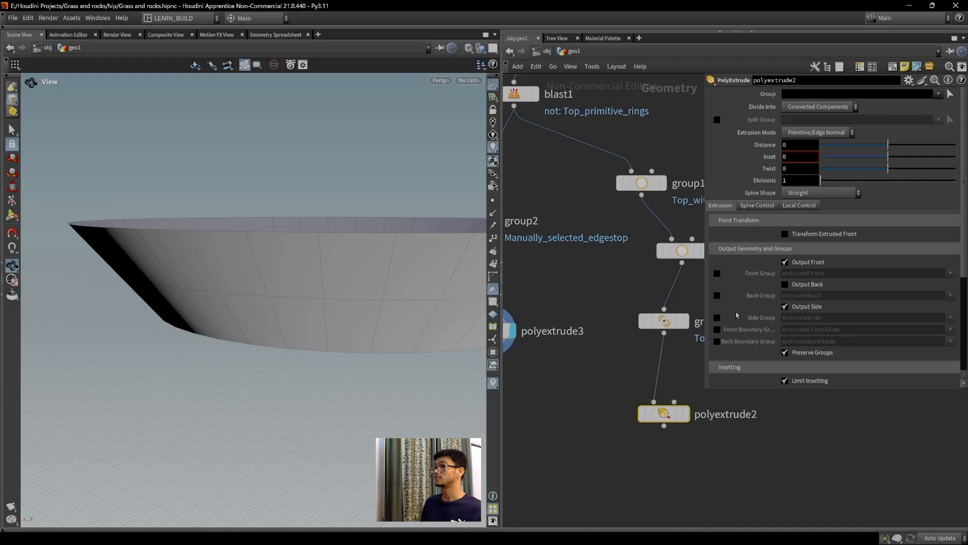
left_click(840, 107)
left_click(886, 136)
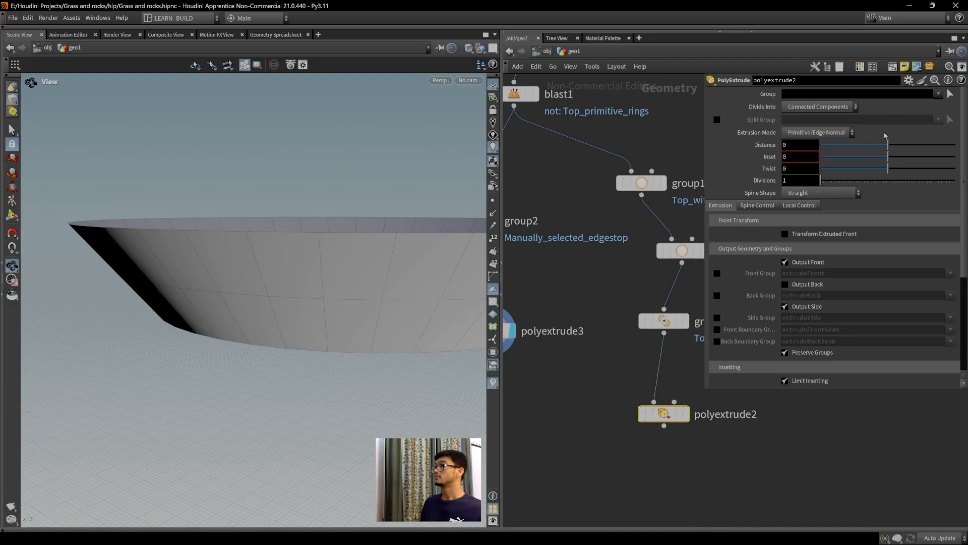
left_click(841, 134)
left_click(816, 144)
left_click(937, 95)
left_click(727, 490)
left_click(722, 450)
middle_click_drag(722, 449, 629, 454)
left_click(649, 422)
left_click(594, 332)
left_click(595, 424)
left_click(938, 94)
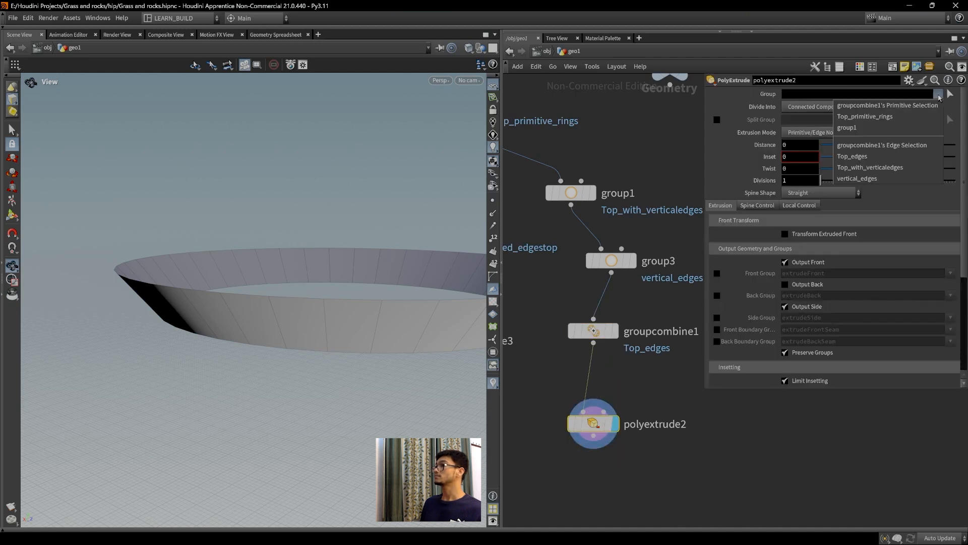
left_click(886, 159)
Set the extrusion distance of polyextrude2 to 1, keeping Connected Components and Primitive/Edge Normal.
left_click(829, 134)
left_click(885, 121)
left_click(841, 107)
left_click(855, 129)
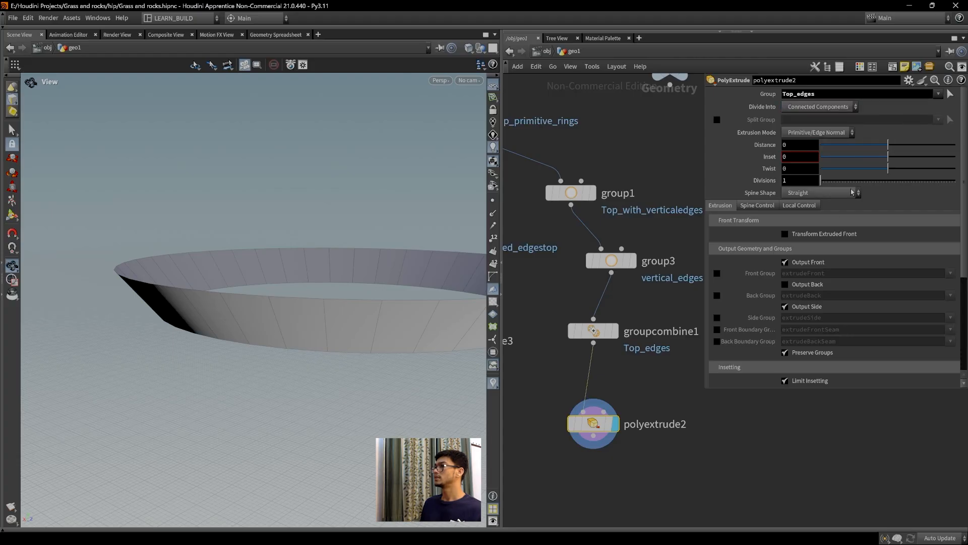
left_click(838, 135)
left_click(842, 134)
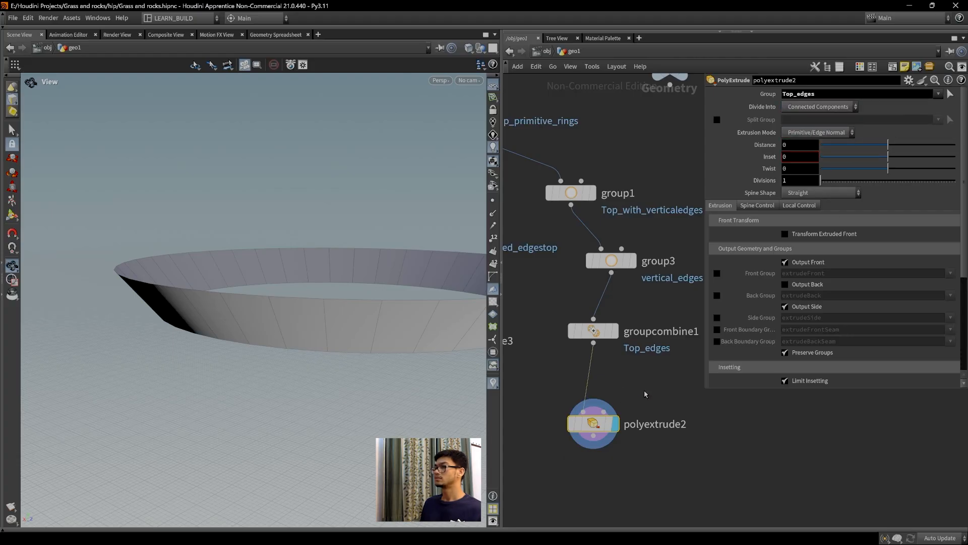
left_click_drag(897, 145, 960, 153)
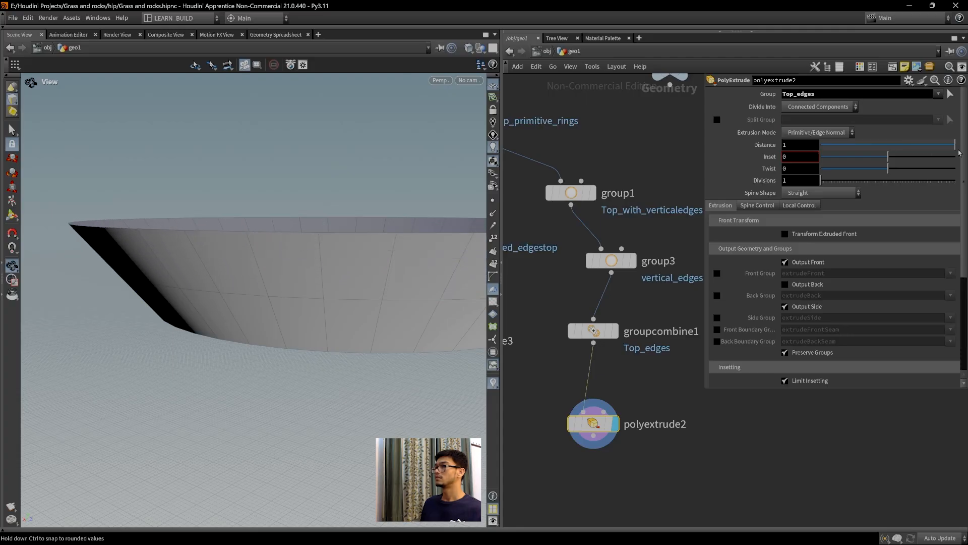
left_click_drag(398, 285, 328, 296)
Rearrange the node network so polyextrude3 and polyextrude2 sit side by side at the same height.
middle_click_drag(623, 433, 667, 356)
scroll(601, 357, "down", 3)
middle_click_drag(546, 344, 597, 335)
scroll(600, 358, "down", 2)
left_click_drag(548, 288, 546, 330)
middle_click_drag(621, 355, 600, 326)
left_click_drag(526, 305, 530, 317)
left_click_drag(627, 309, 626, 316)
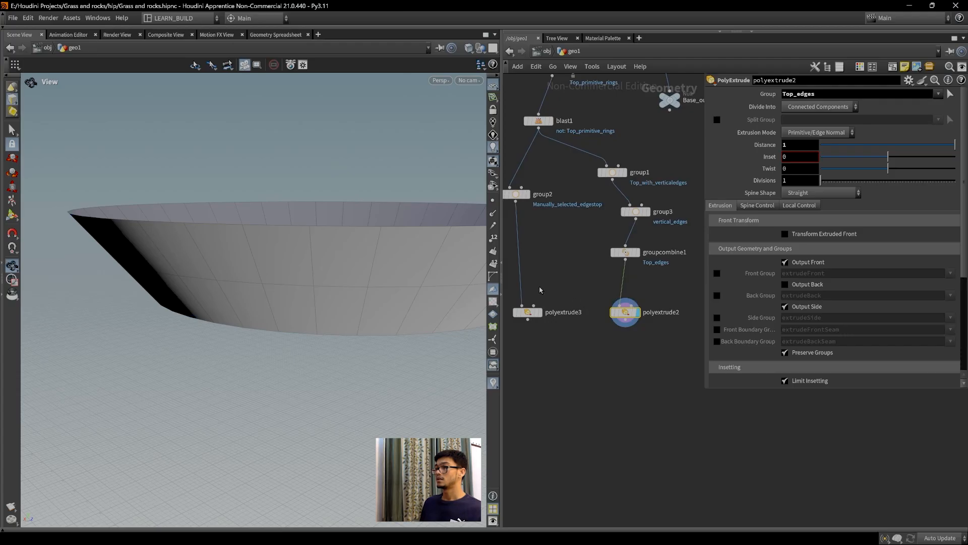
middle_click_drag(592, 361, 596, 370)
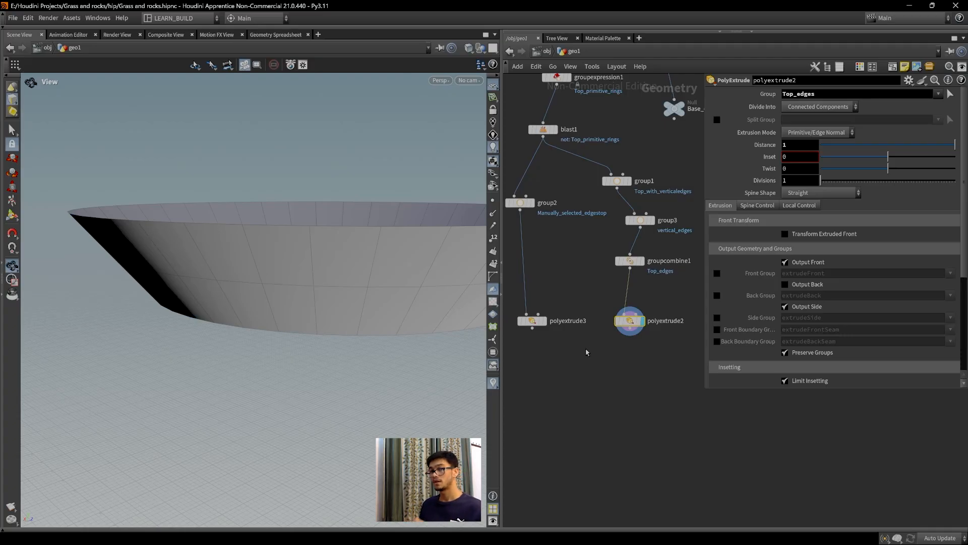
scroll(586, 348, "up", 2)
scroll(586, 348, "down", 2)
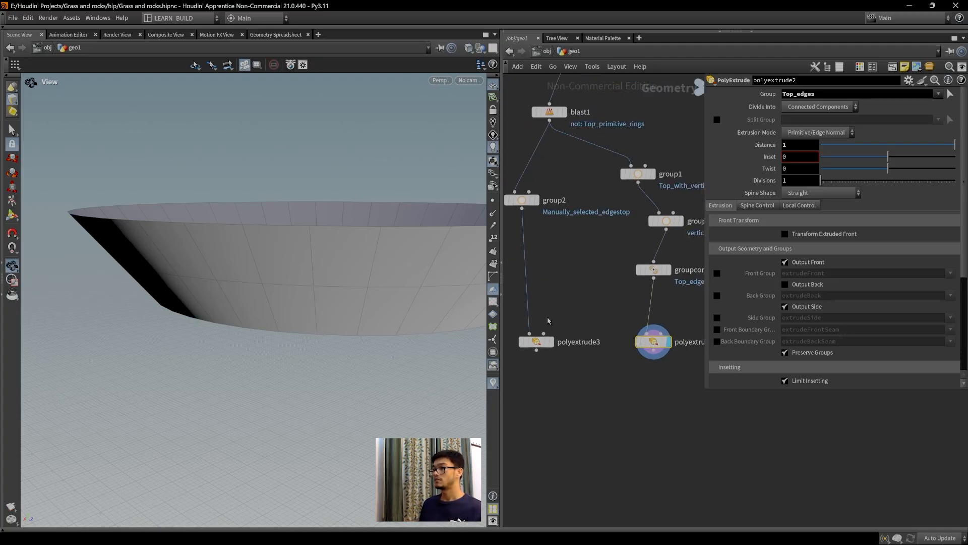
middle_click_drag(669, 408, 661, 404)
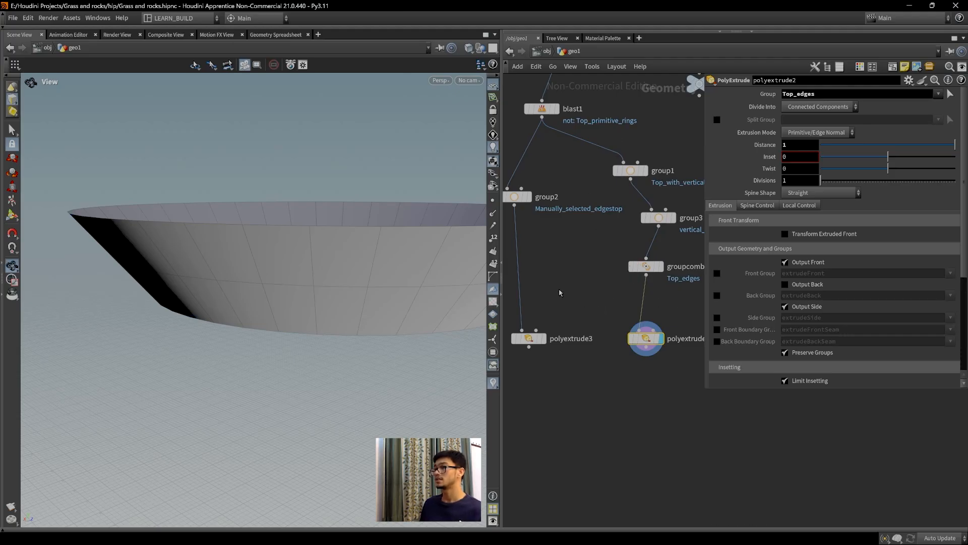
middle_click_drag(559, 293, 596, 300)
middle_click_drag(571, 230, 559, 227)
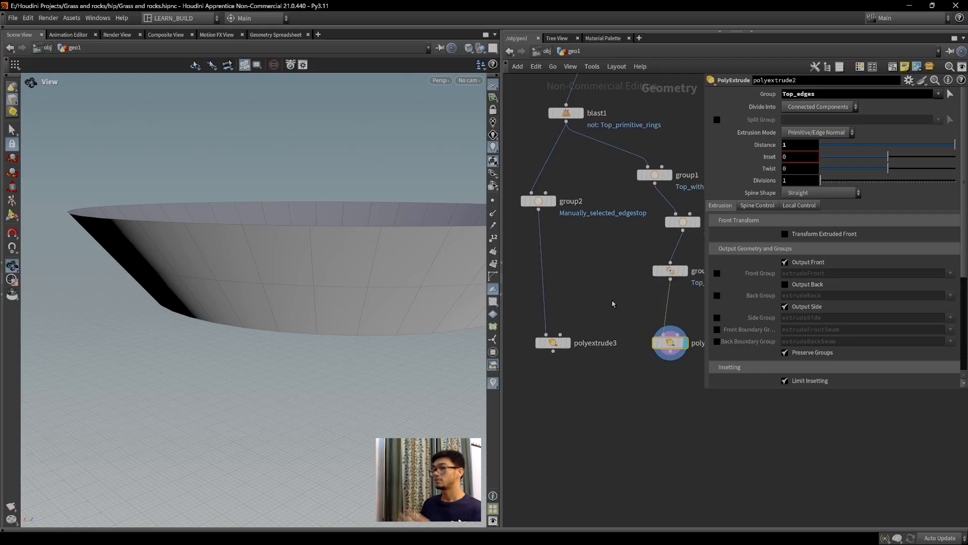
middle_click_drag(644, 405, 613, 374)
scroll(624, 402, "down", 2)
scroll(598, 381, "up", 2)
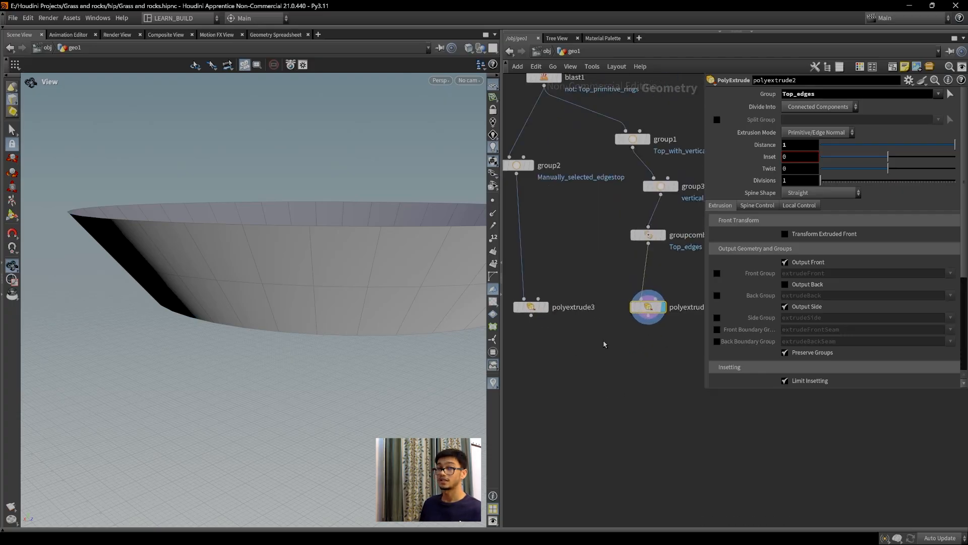
scroll(648, 389, "up", 1)
middle_click_drag(617, 369, 621, 375)
scroll(624, 379, "down", 2)
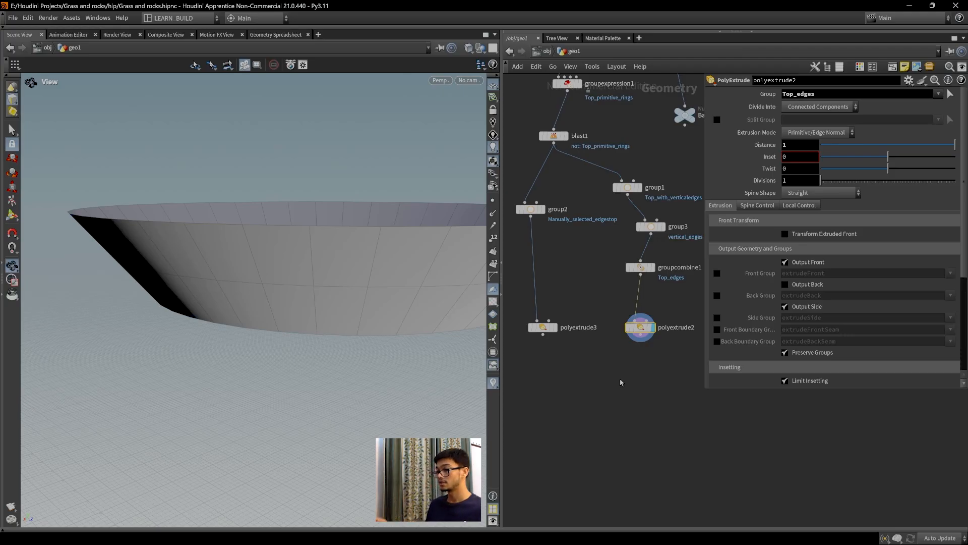
scroll(612, 426, "up", 5)
scroll(640, 415, "down", 3)
mouse_move(632, 365)
middle_mouse_down()
mouse_move(642, 429)
mouse_move(615, 423)
mouse_move(627, 380)
middle_mouse_up()
scroll(615, 422, "down", 1)
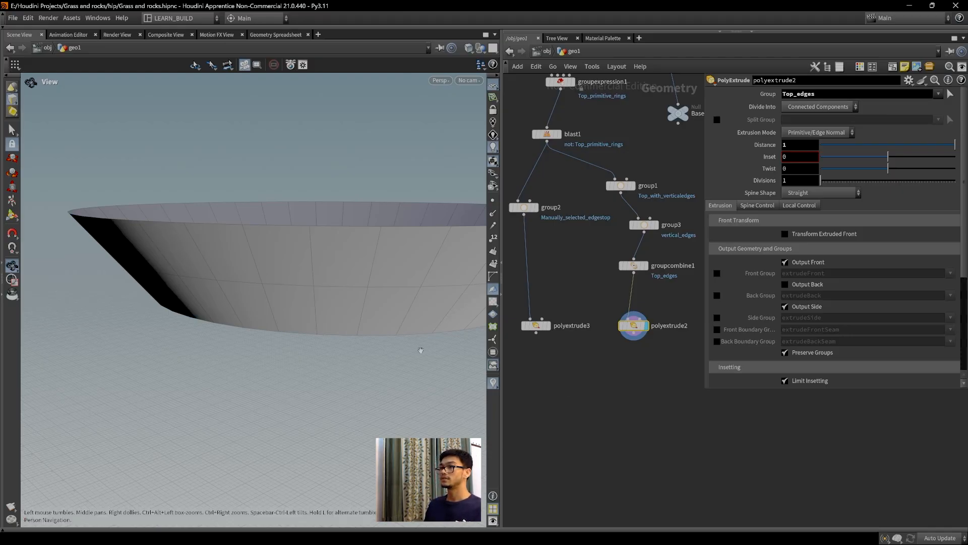
Enable the extrudeSide side group output on polyextrude2.
scroll(637, 376, "up", 3)
scroll(628, 372, "up", 2)
middle_click_drag(635, 368, 609, 387)
left_click(717, 319)
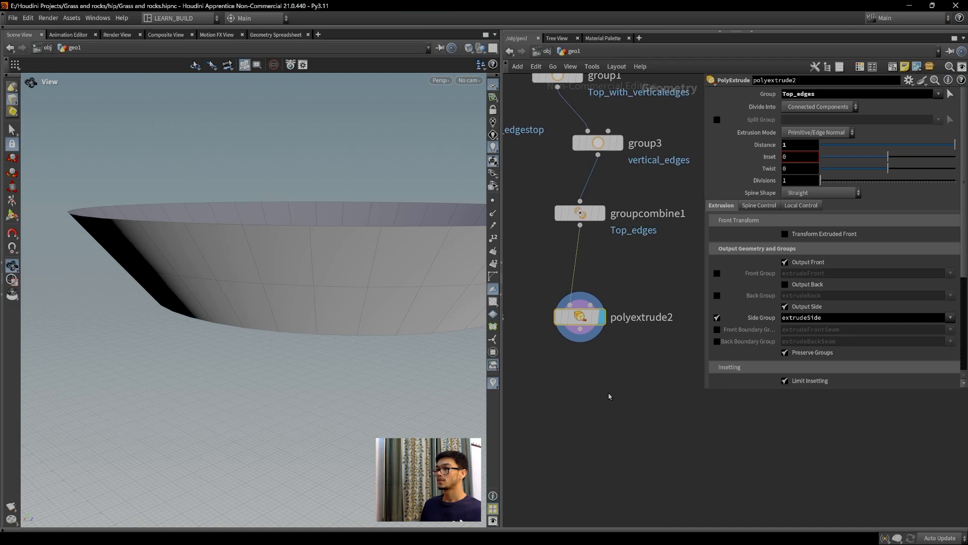
scroll(608, 395, "down", 5)
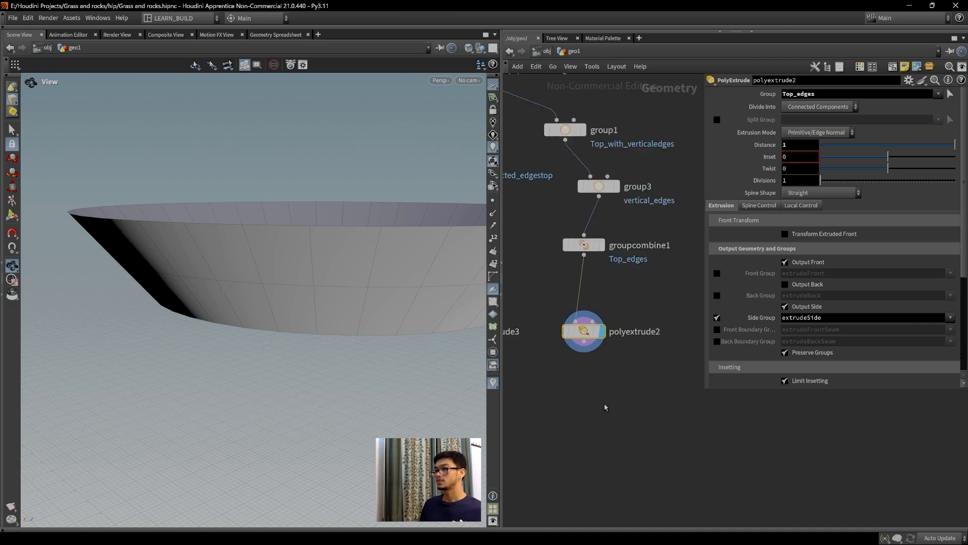
scroll(638, 252, "up", 3)
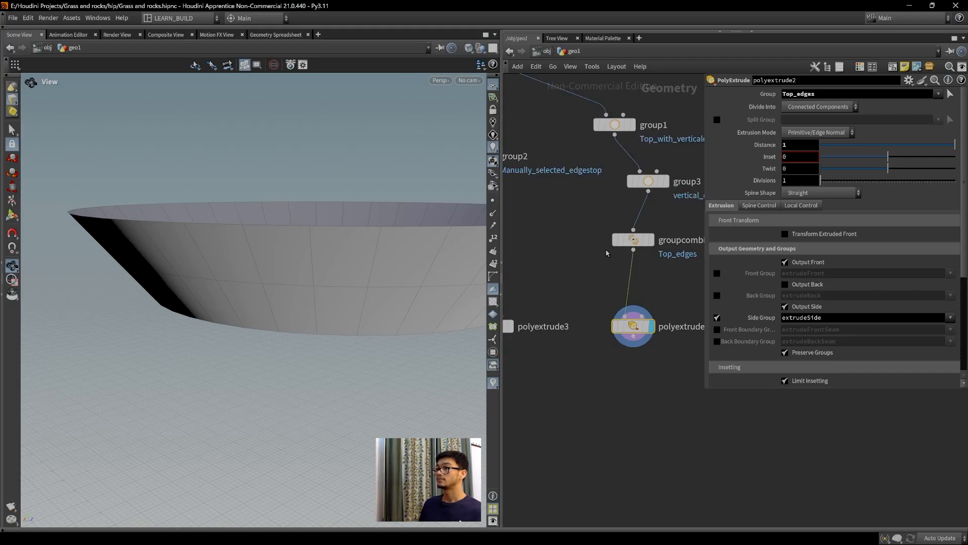
Compare the Top_edges loop with its extrusion by displaying groupcombine1 and polyextrude2 in turn.
left_click(651, 240)
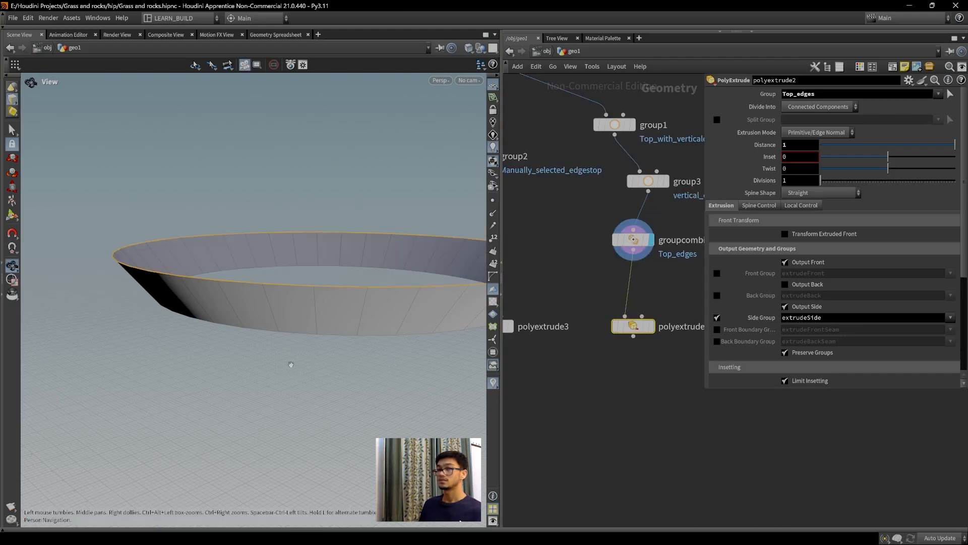
left_click_drag(288, 368, 238, 415)
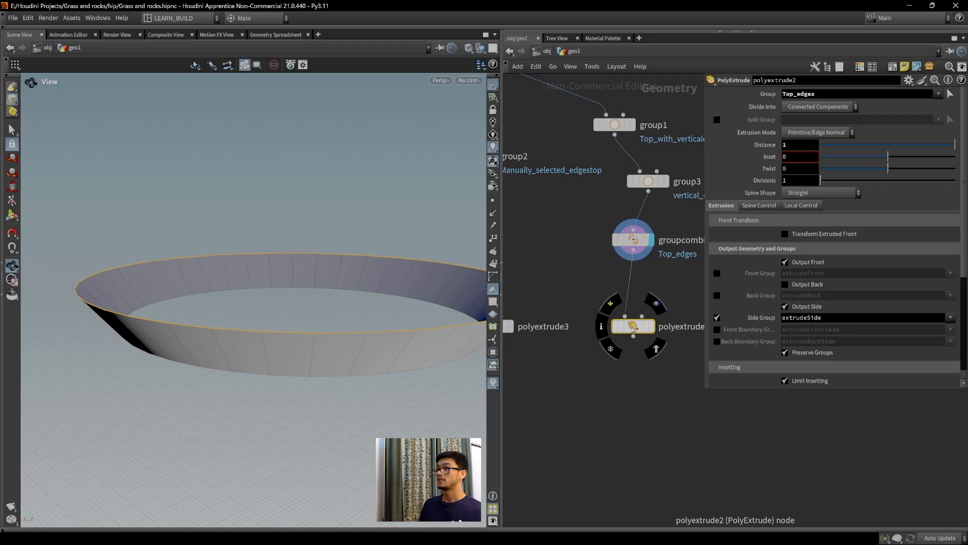
left_click(651, 327)
left_click_drag(297, 314, 308, 342)
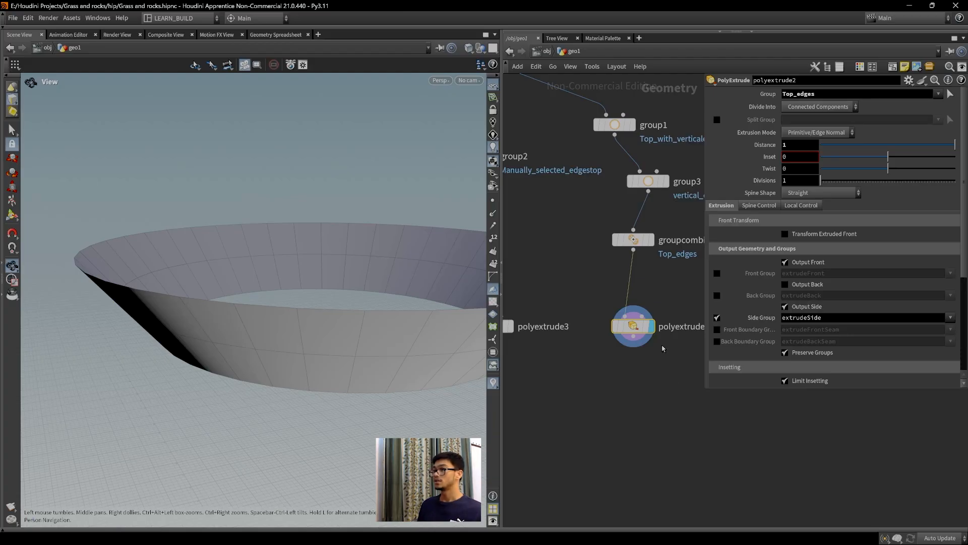
Add a Blast node, connect it to the output of polyextrude2, and set its group to extrudeSide.
key("Tab")
type("blas")
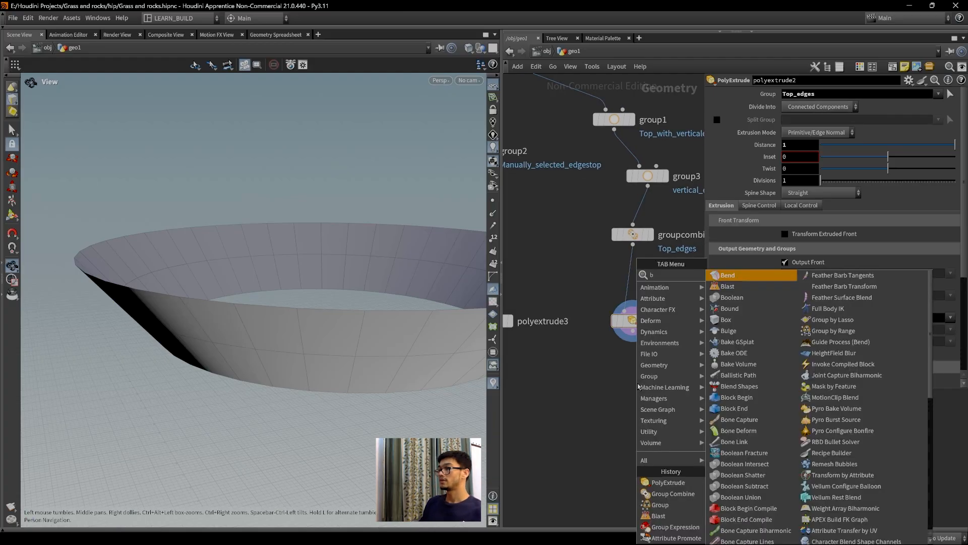
key("Return")
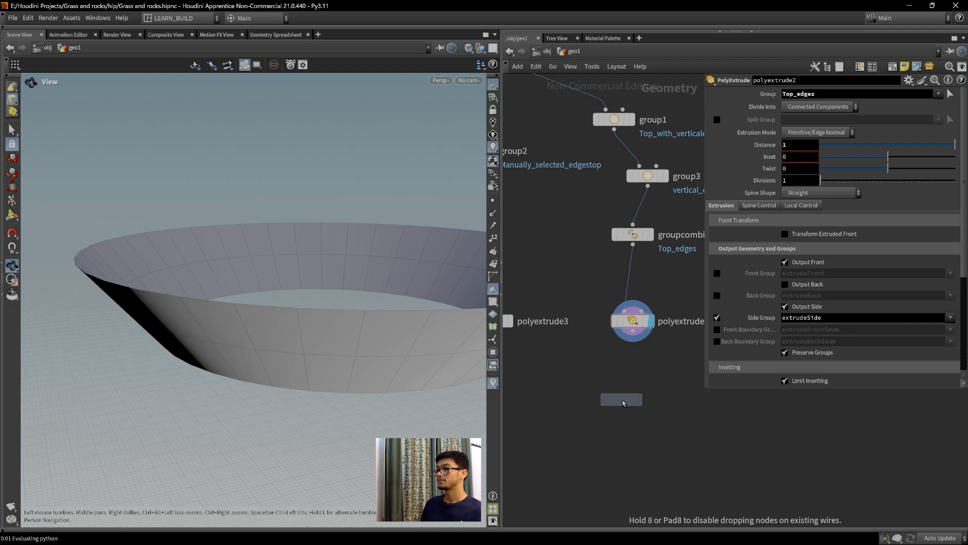
left_click(622, 400)
left_click_drag(634, 332, 622, 389)
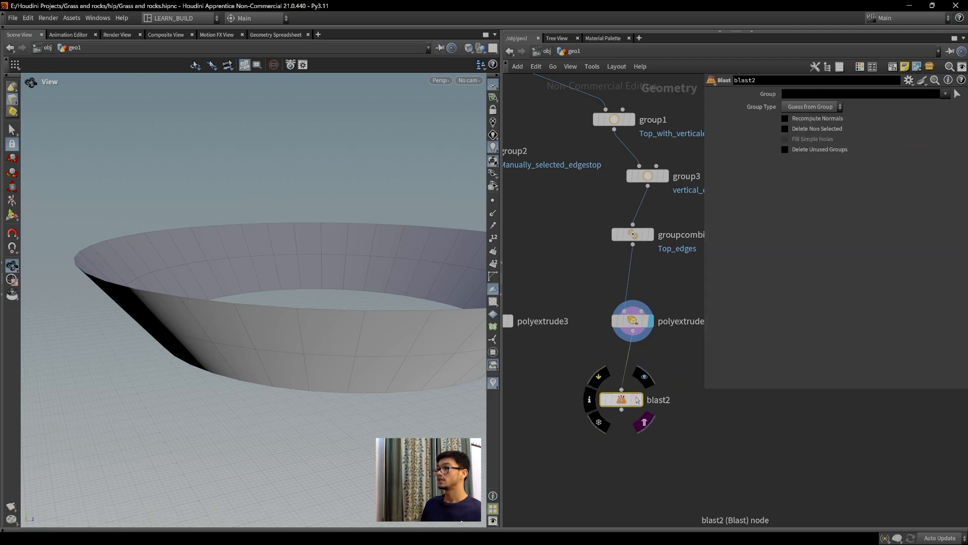
left_click(945, 94)
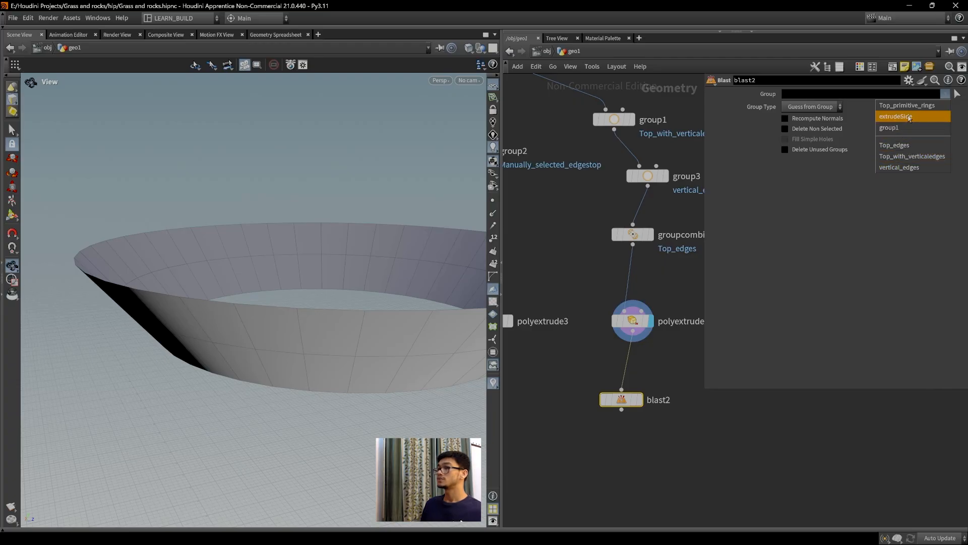
left_click(909, 117)
Display blast2 and enable Delete Non Selected so only the extrudeSide group is kept.
left_click(633, 321)
left_click(636, 392)
left_click(639, 399)
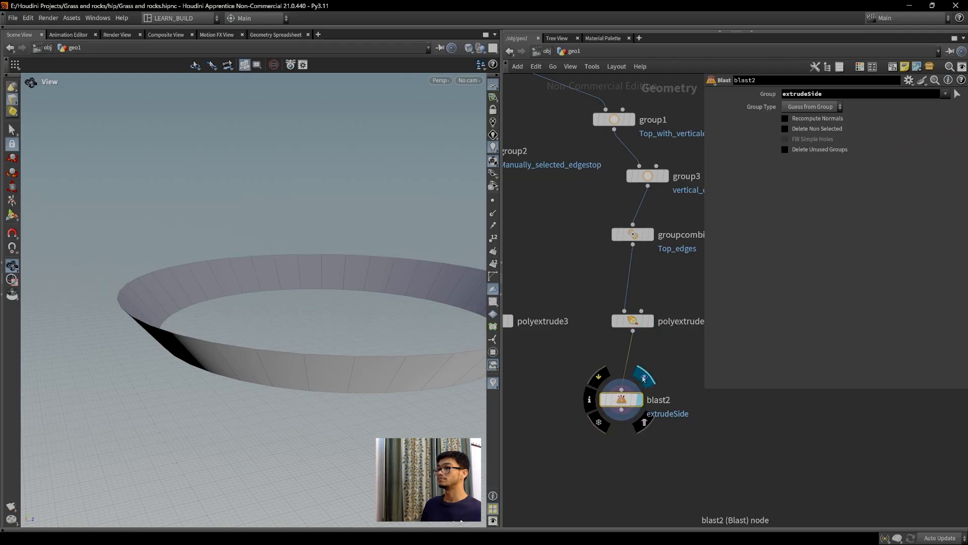
left_click_drag(233, 317, 308, 308)
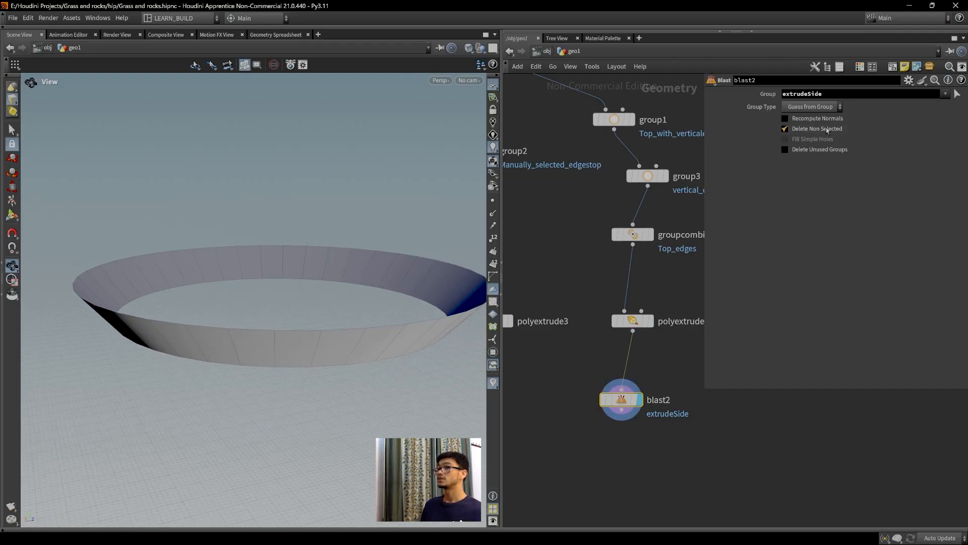
Display polyextrude2 to compare the full extrusion with the blasted result.
scroll(314, 308, "down", 1)
middle_click_drag(585, 434, 600, 410)
middle_click_drag(699, 393, 655, 404)
scroll(652, 396, "up", 1)
mouse_move(604, 291)
left_click(629, 265)
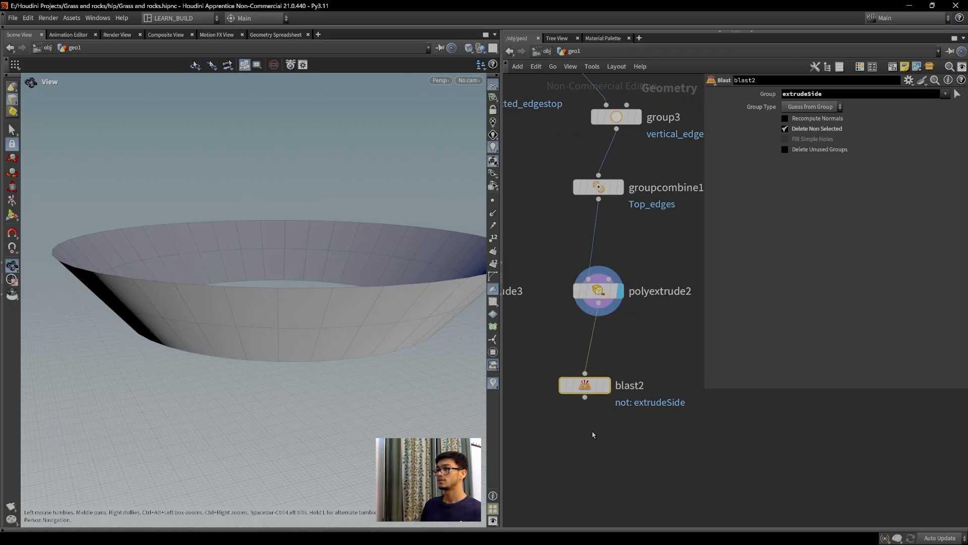
Duplicate blast2, connect the copy to the output of polyextrude3, and display it.
scroll(575, 403, "down", 2)
scroll(520, 378, "up", 2)
key("Tab")
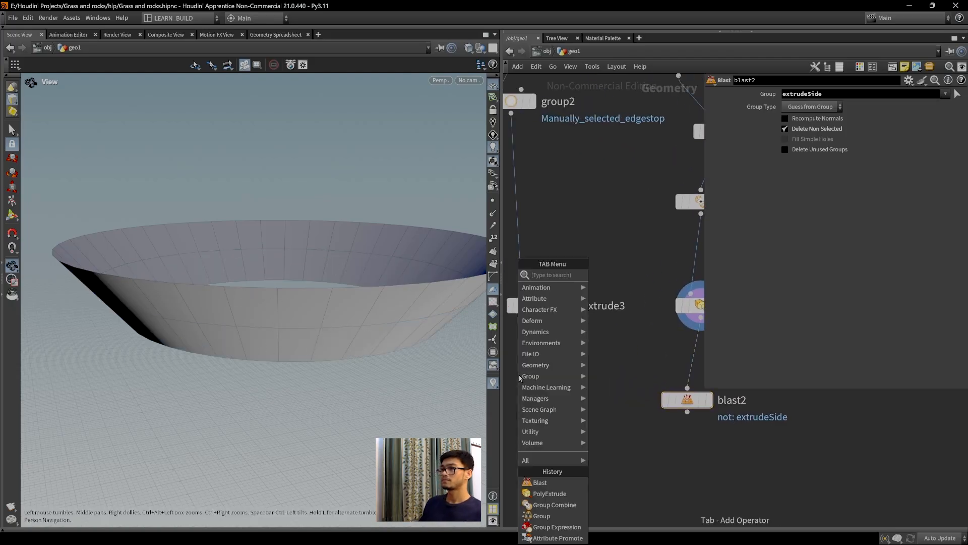
left_click(695, 461)
left_click_drag(695, 403, 531, 411, "alt")
left_click_drag(569, 339, 570, 429)
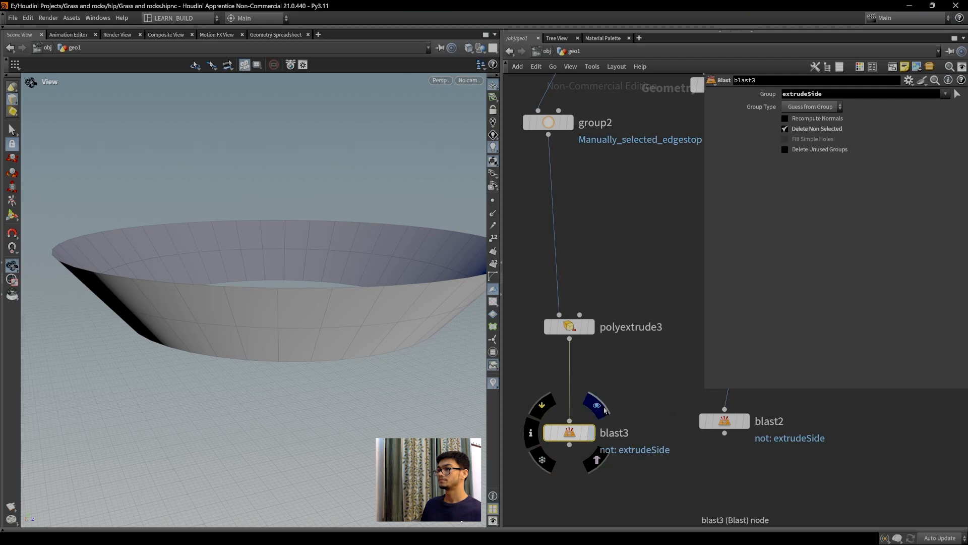
left_click(591, 432)
Rename the side group output of polyextrude3 to extrudeSide_manual.
left_click(944, 95)
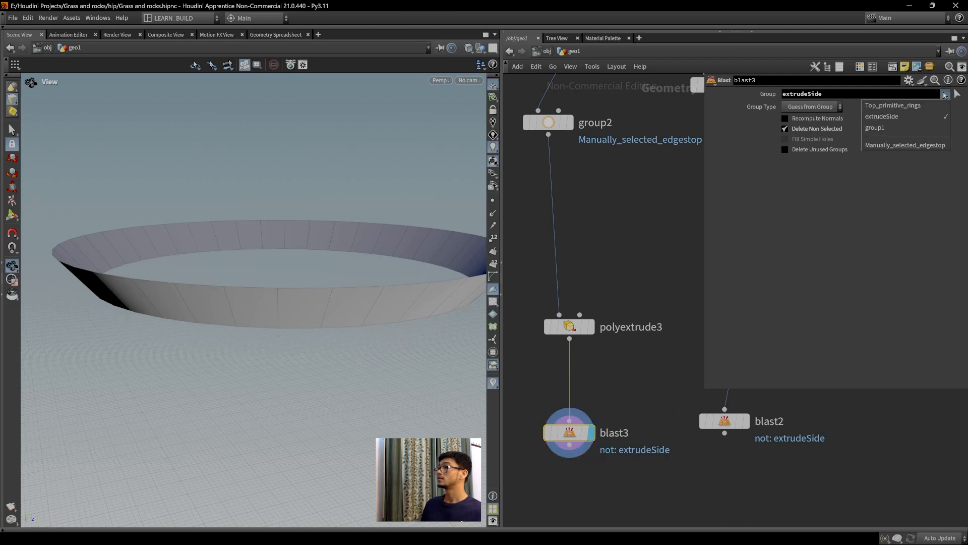
left_click(576, 327)
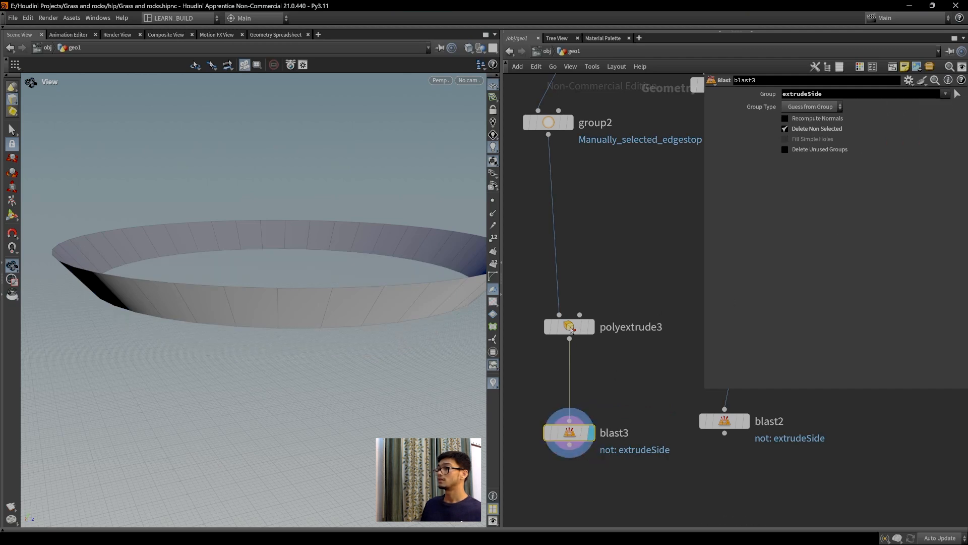
left_click(563, 332)
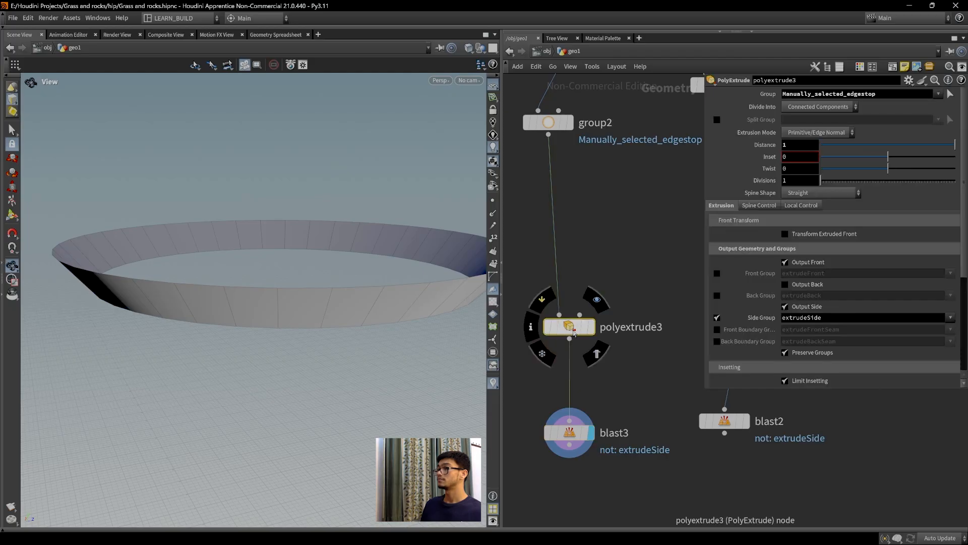
left_click(828, 318)
type("_manual")
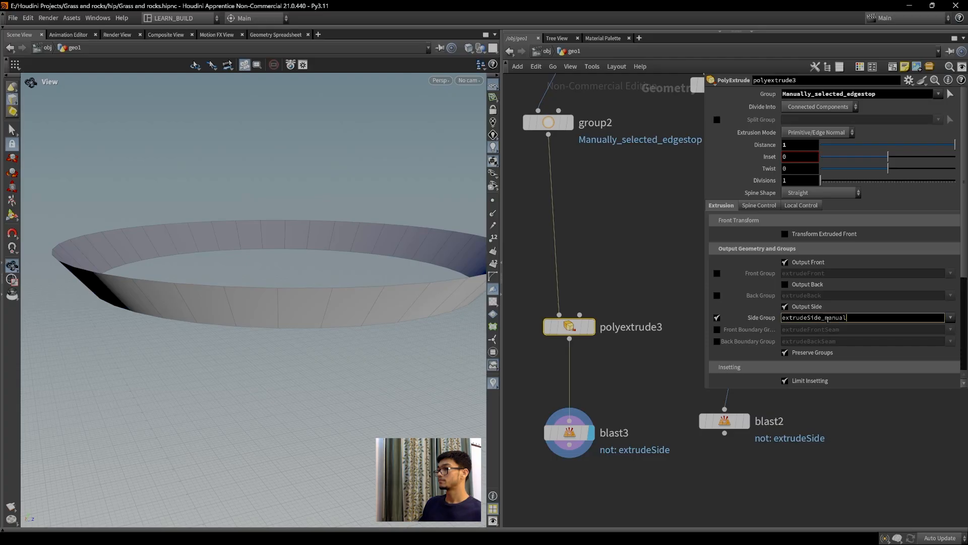
key("Return")
Add extrudeSide_manual to the group of blast3 alongside extrudeSide, keeping Delete Non Selected enabled.
left_click(571, 437)
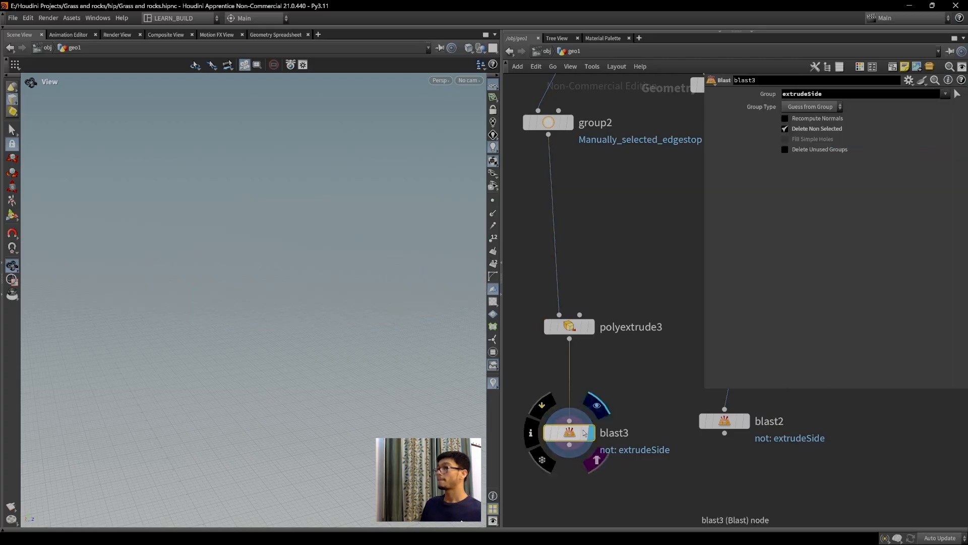
left_click(945, 95)
left_click(934, 125)
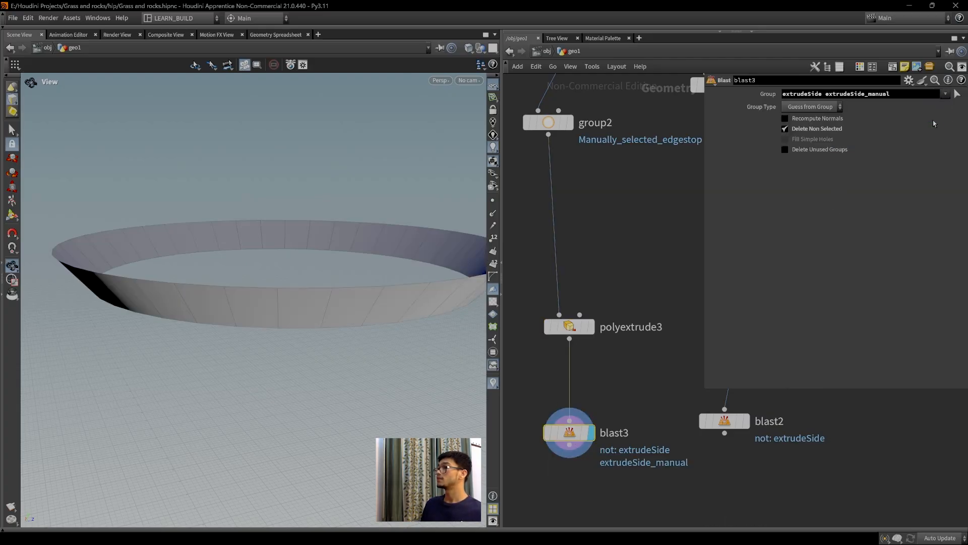
left_click(820, 130)
left_click(821, 130)
Align blast2 beneath polyextrude2 and display its result.
middle_click_drag(665, 462, 636, 374)
scroll(650, 391, "down", 3)
middle_click_drag(664, 408, 633, 402)
left_click_drag(629, 340, 636, 342)
left_click(639, 342)
Add a PolyWire node, connect it to the output of blast2, and display it.
middle_click_drag(639, 388, 635, 361)
key("Tab")
type("polywire")
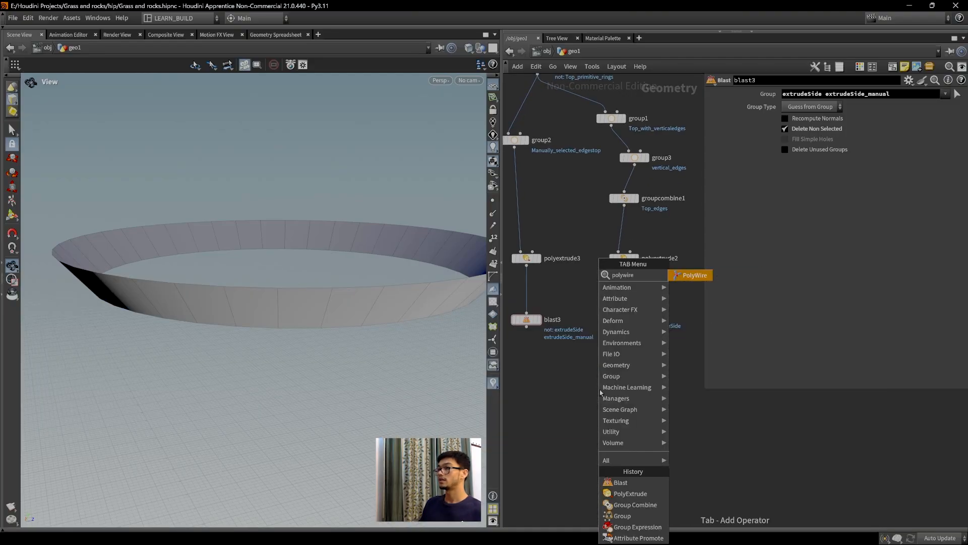
key("Return")
left_click(619, 383)
left_click_drag(624, 332, 619, 376)
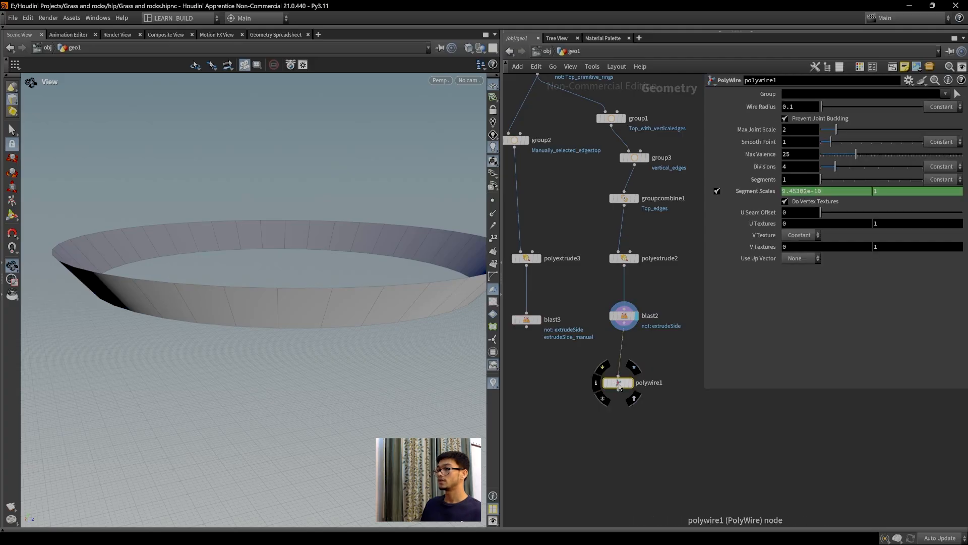
left_click(635, 366)
Set the wire radius of polywire1 to 0.03.
scroll(654, 454, "up", 4)
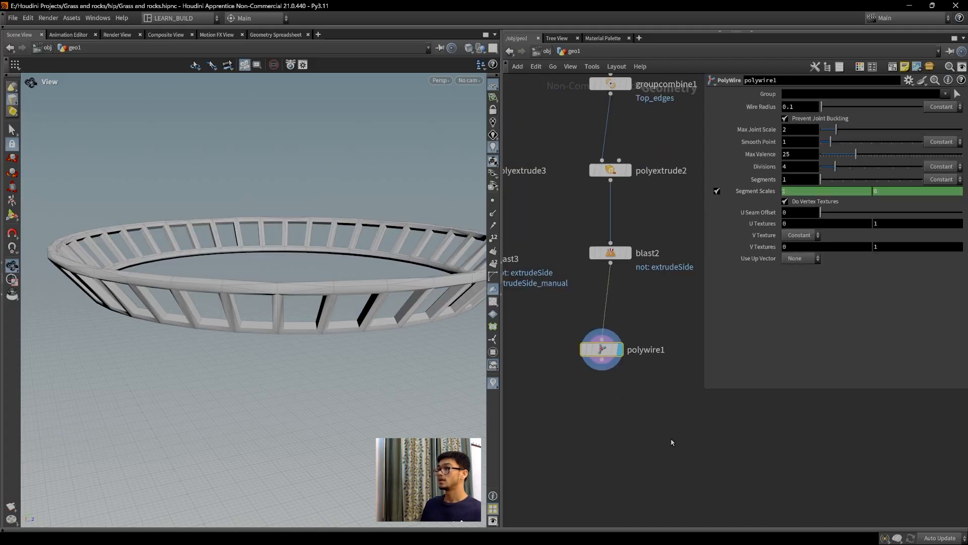
middle_click_drag(651, 452, 646, 464)
middle_click_drag(801, 107, 775, 128)
Add a second PolyWire node and connect it to the output of blast3.
middle_click_drag(519, 305, 614, 325)
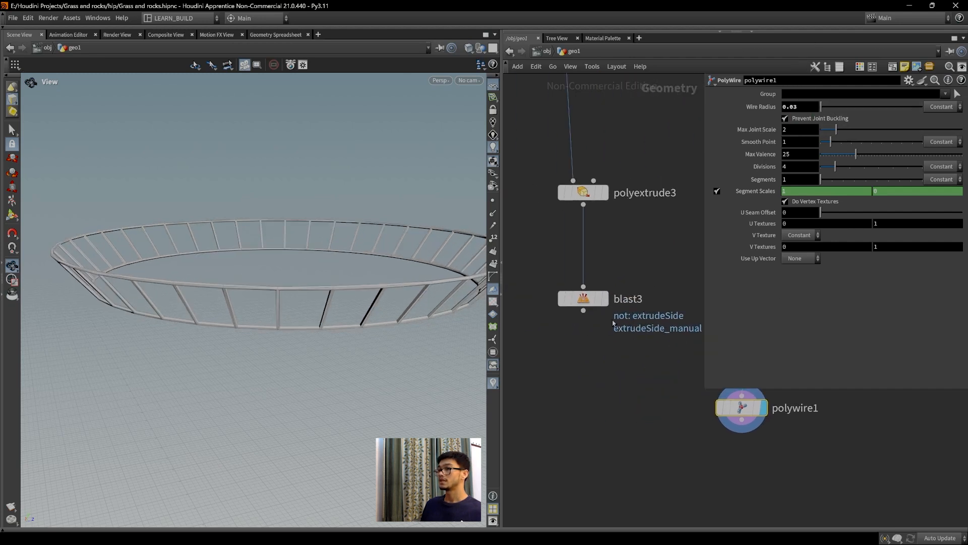
left_click(584, 299)
key("Tab")
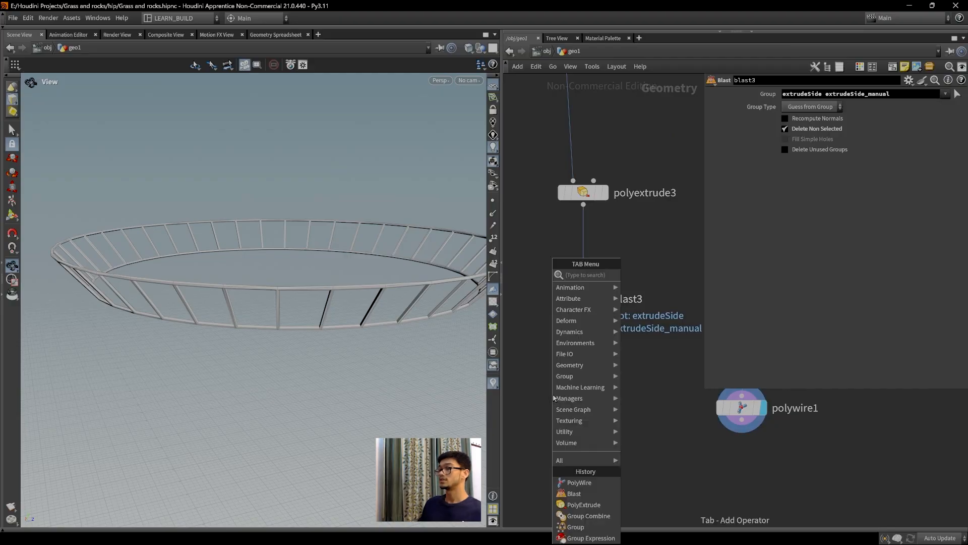
type("poly")
key("Return")
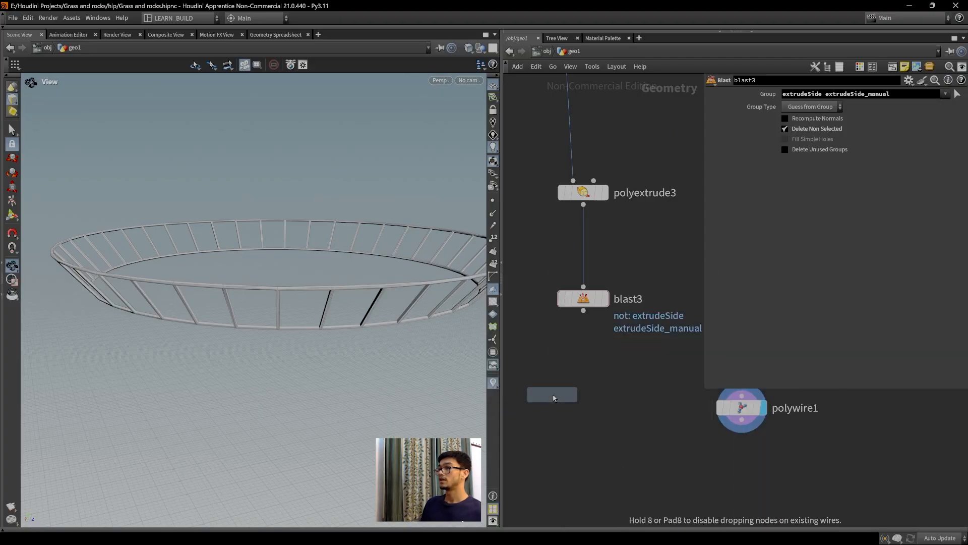
left_click(585, 396)
left_click_drag(584, 310, 584, 384)
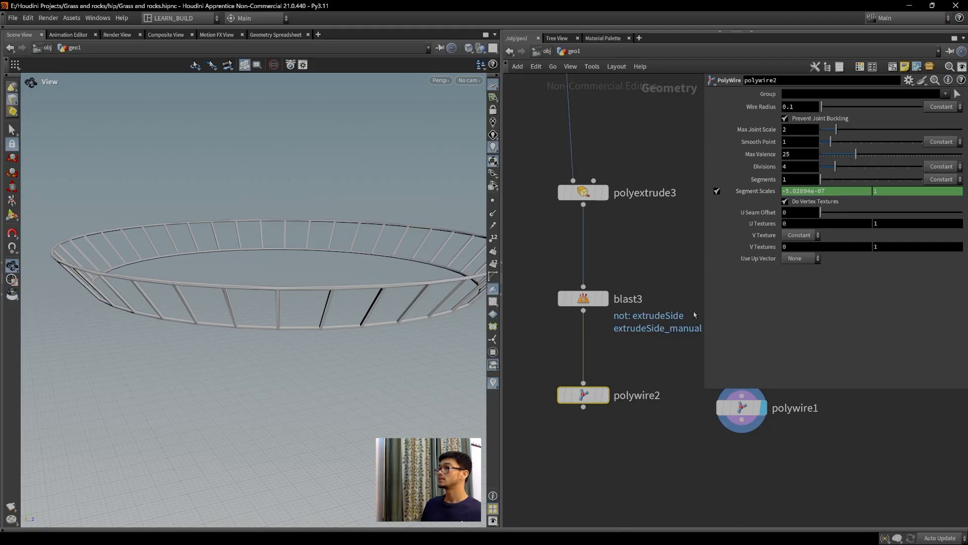
Display polywire2 and set its wire radius to 0.03.
middle_click_drag(794, 106, 774, 127)
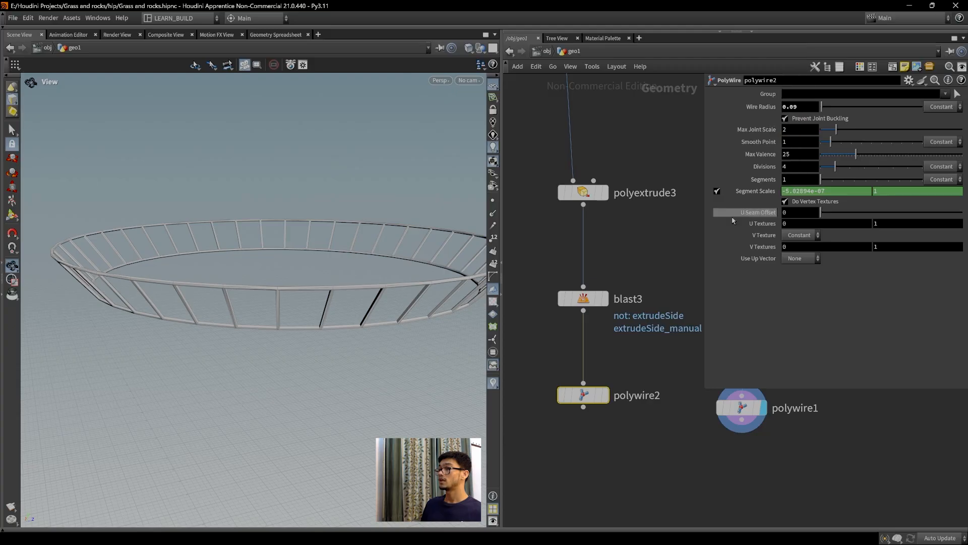
left_click(604, 395)
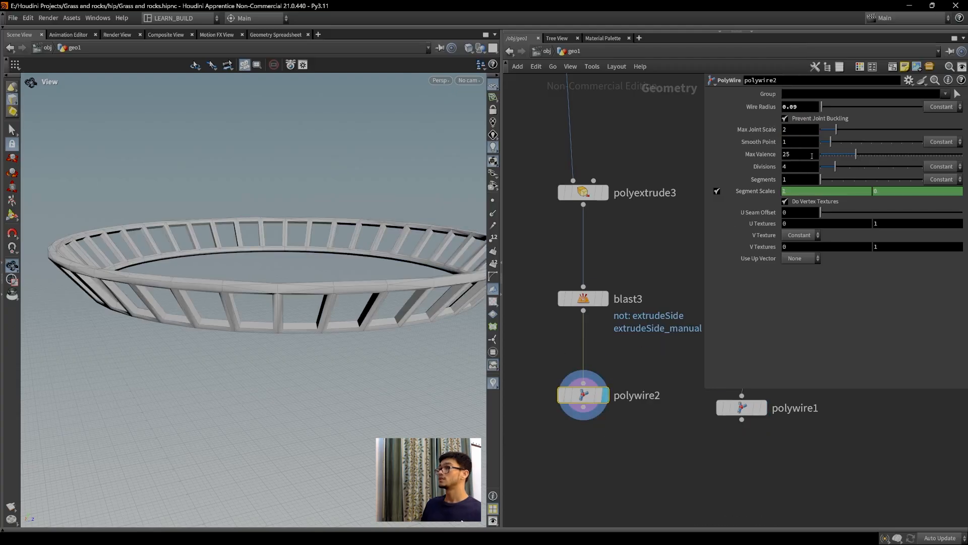
middle_click_drag(811, 107, 775, 128)
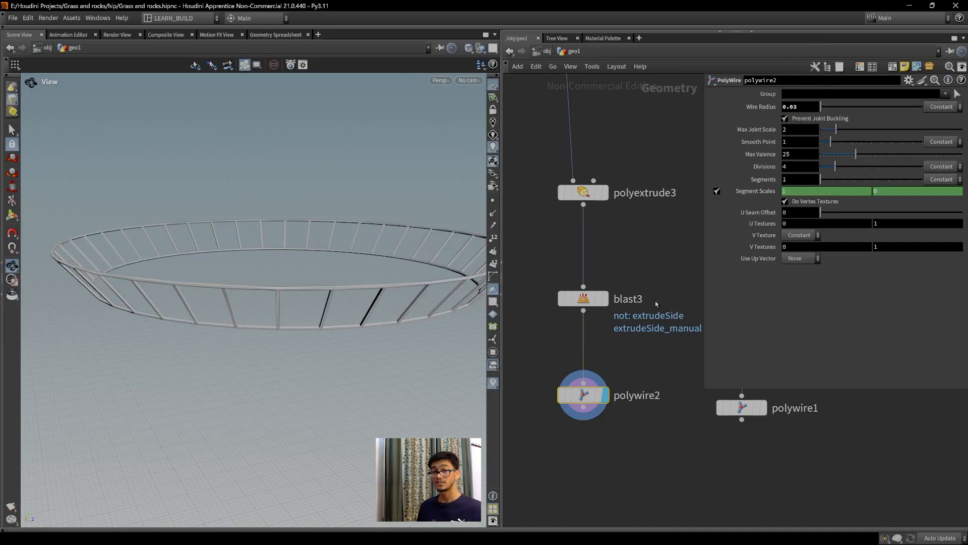
Move the Base_out null down the network beside the two PolyWire branches.
scroll(673, 440, "down", 5)
scroll(651, 403, "up", 2)
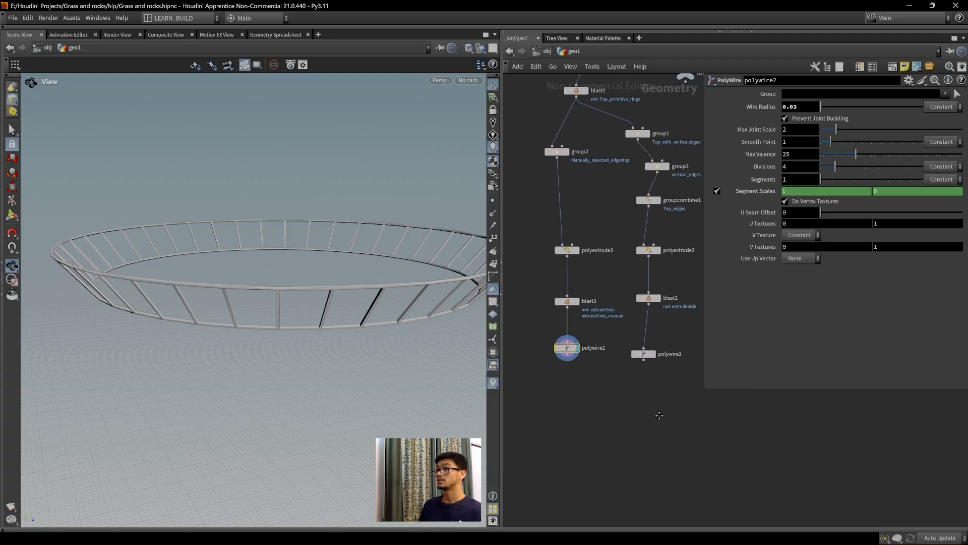
scroll(641, 392, "down", 4)
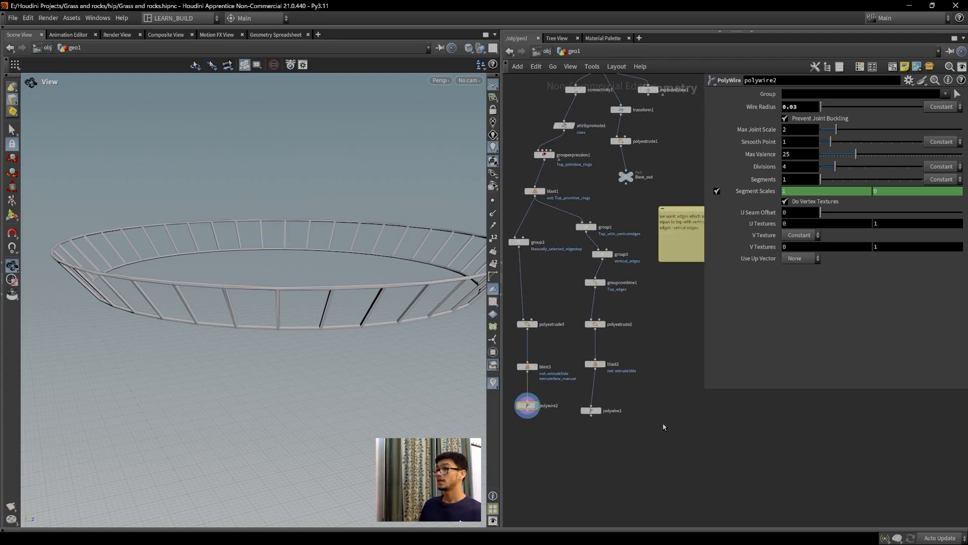
middle_click_drag(604, 407, 615, 420)
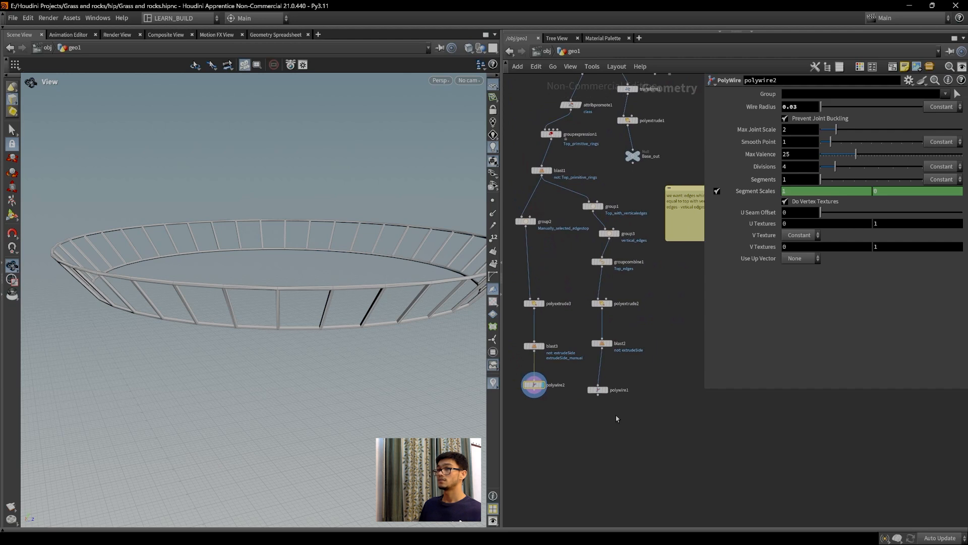
scroll(659, 342, "down", 1)
middle_click_drag(671, 349, 654, 407)
left_click_drag(623, 246, 667, 450)
middle_click_drag(606, 495, 590, 397)
scroll(604, 368, "up", 3)
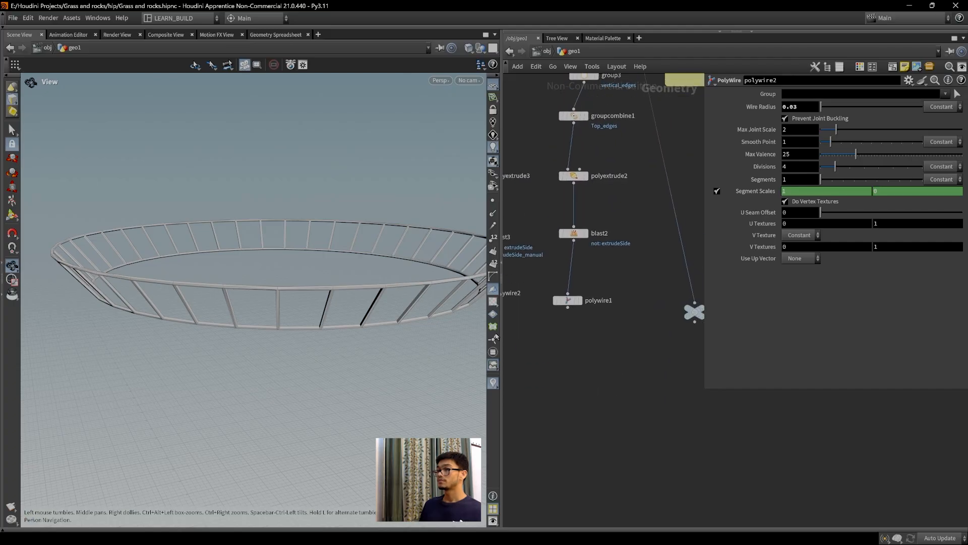
Widen the network editor and hide its parameter display.
left_click_drag(502, 295, 343, 295)
middle_click_drag(478, 376, 509, 333)
scroll(527, 356, "up", 3)
key("p")
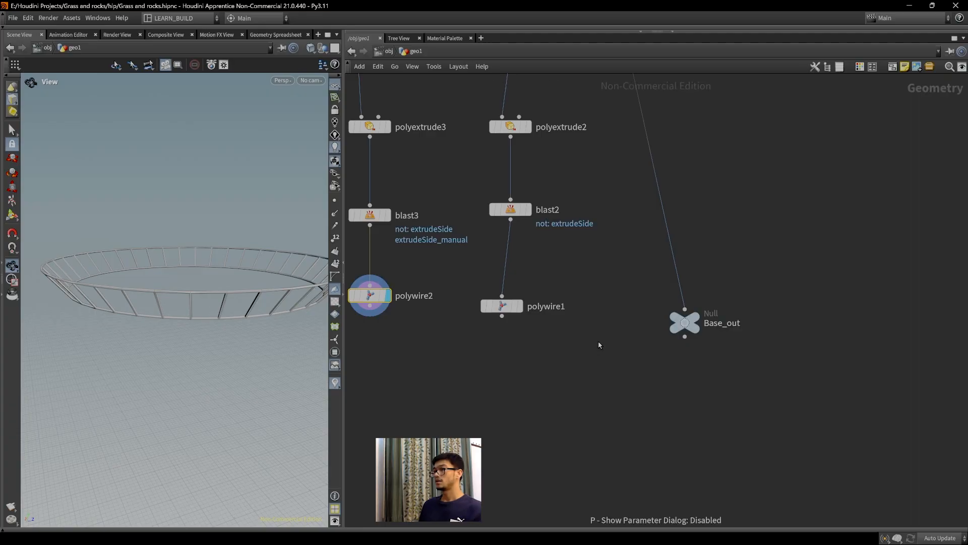
Add a Merge node, connect polywire2 and Base_out into it, and display the combined geometry.
middle_click_drag(530, 389, 621, 386)
key("Tab")
type("merge")
key("Return")
left_click(622, 385)
left_click_drag(464, 305, 623, 376)
left_click_drag(779, 334, 628, 382)
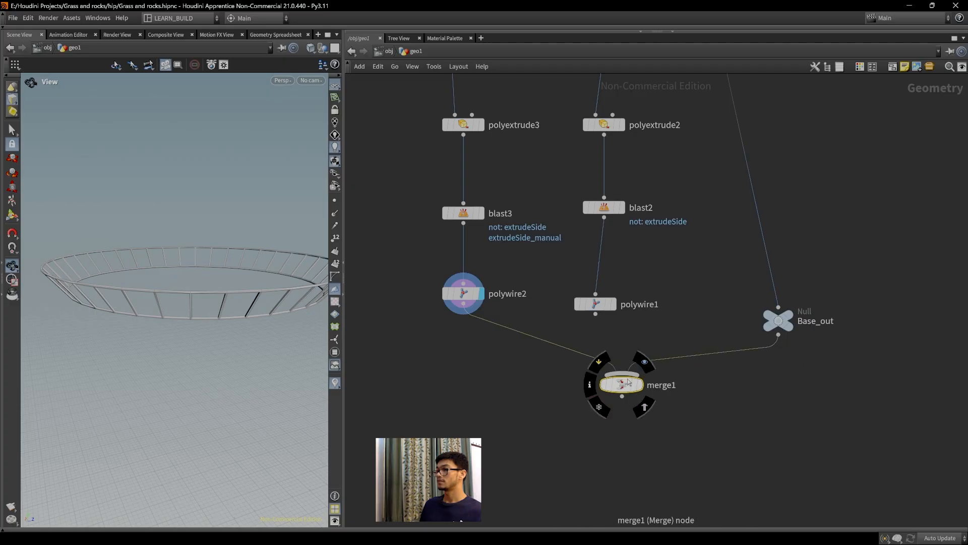
left_click(644, 363)
Examine the whole tower with its top wire ring from several angles in an enlarged viewport.
scroll(243, 406, "down", 2)
middle_click_drag(244, 409, 222, 299)
left_click_drag(222, 298, 212, 275)
middle_click_drag(212, 275, 222, 313)
middle_click_drag(541, 380, 538, 397)
left_click_drag(600, 319, 618, 287)
left_click_drag(346, 300, 563, 300)
scroll(367, 335, "down", 3)
mouse_move(367, 335)
left_mouse_down()
mouse_move(379, 308)
mouse_move(368, 337)
left_mouse_up()
scroll(660, 459, "down", 3)
middle_click_drag(660, 460, 684, 479)
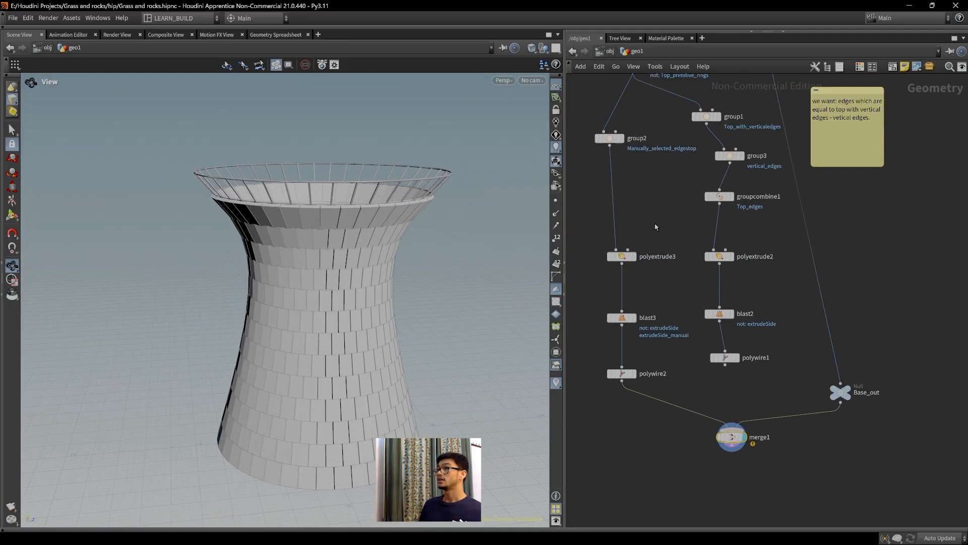
Move polyextrude3 and blast3 up to tidy the manual-selection branch beneath group2.
left_click_drag(633, 259, 629, 241)
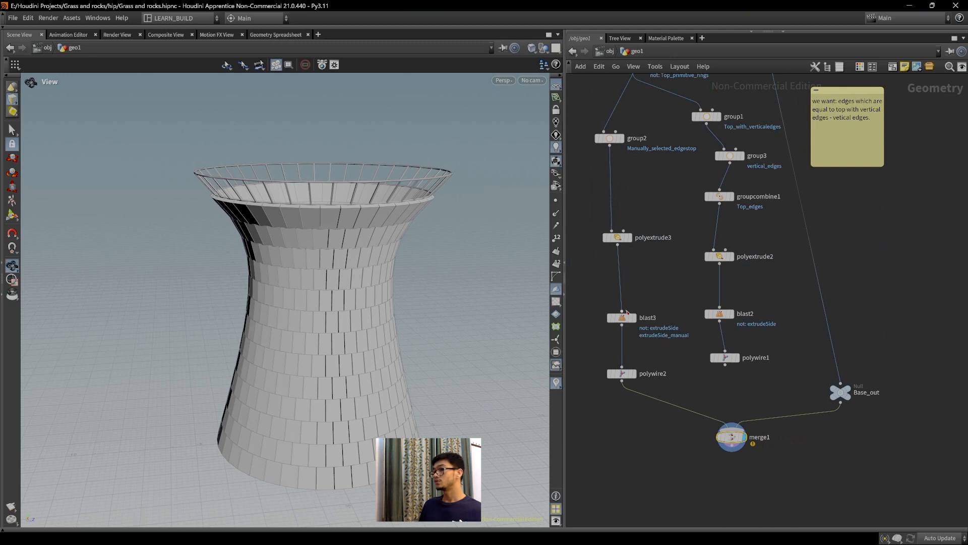
left_click_drag(625, 316, 619, 311)
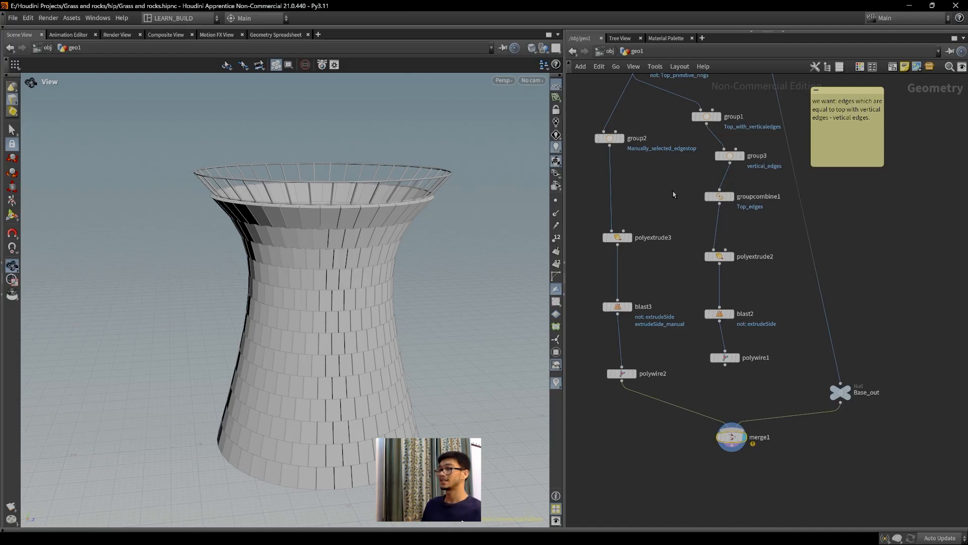
middle_click_drag(731, 405, 696, 366)
left_click_drag(740, 354, 693, 201)
left_click(755, 235)
scroll(794, 409, "up", 5)
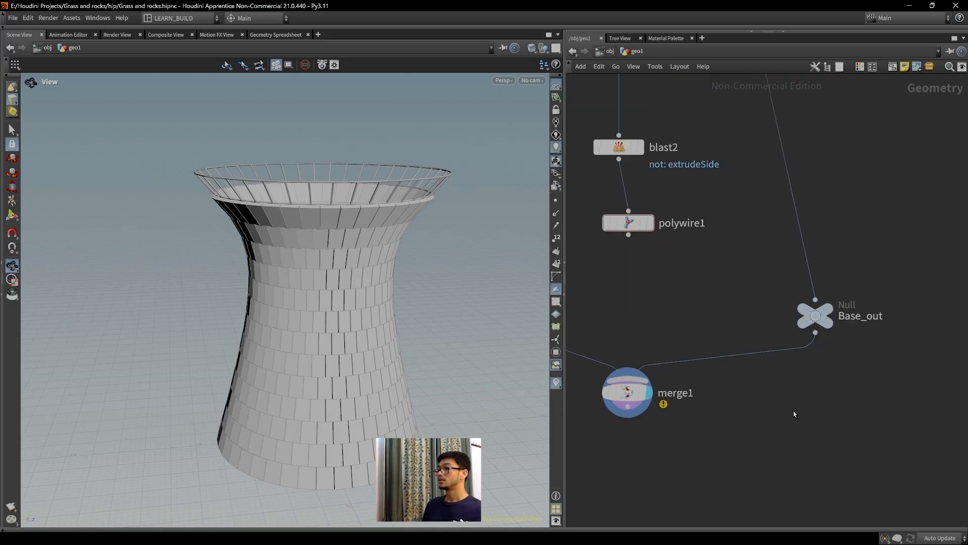
Set the Columns of sweep1 to 42.
middle_click_drag(712, 381, 754, 407)
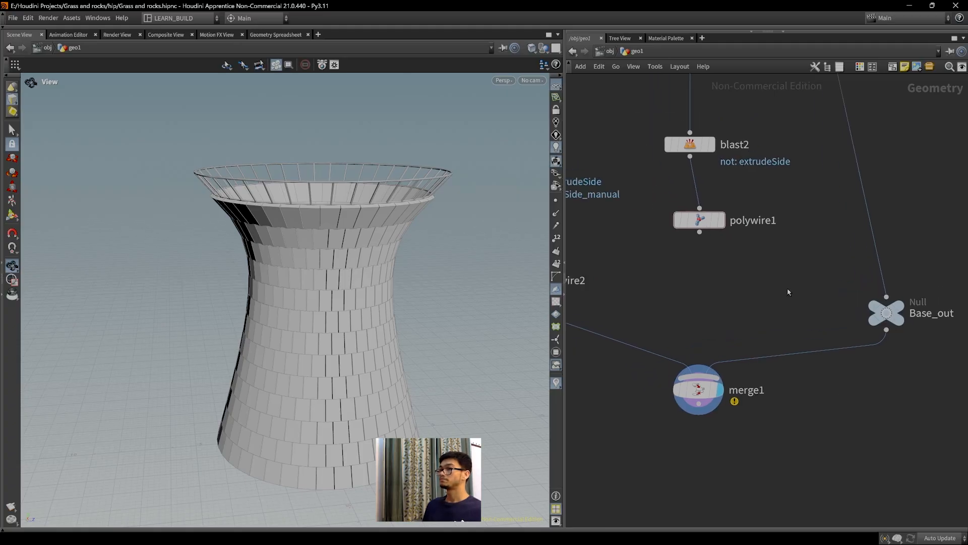
middle_click_drag(788, 292, 795, 320)
scroll(792, 325, "down", 3)
scroll(722, 383, "down", 4)
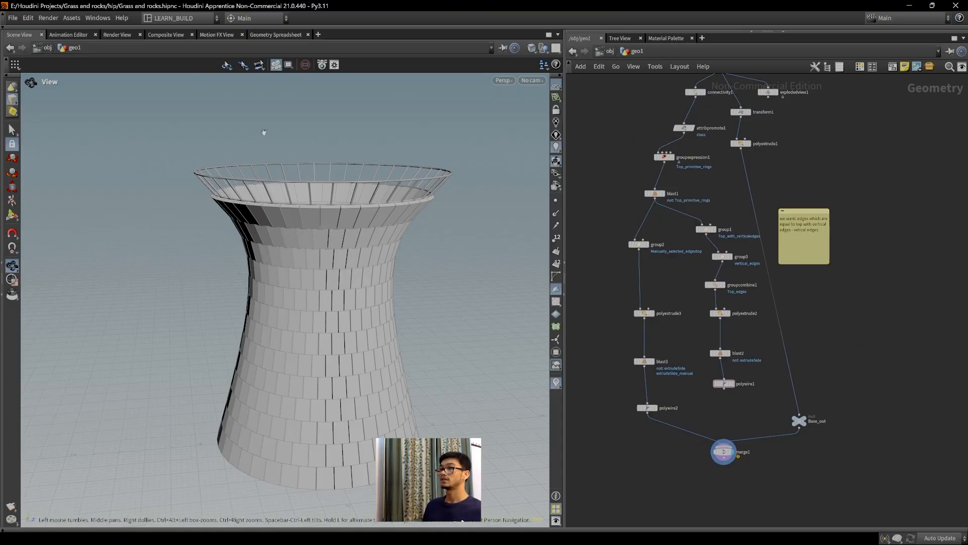
middle_click_drag(758, 233, 721, 347)
scroll(768, 295, "up", 3)
scroll(784, 187, "down", 4)
scroll(761, 218, "up", 2)
middle_click_drag(779, 146, 883, 394)
scroll(853, 399, "up", 3)
mouse_move(664, 297)
key("p")
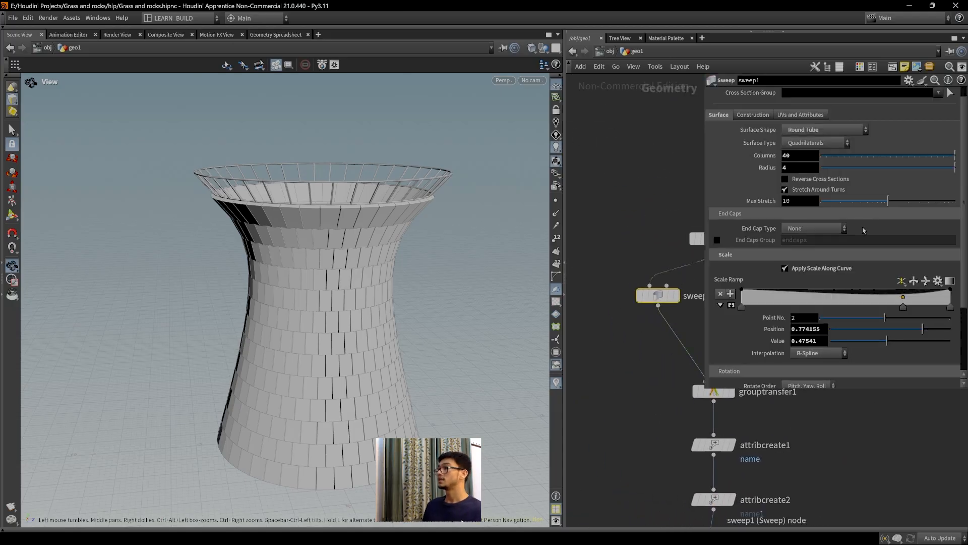
double_click(805, 158)
type("41")
Examine the top wire ring from above and from the side for gaps.
scroll(306, 195, "down", 2)
left_click_drag(306, 195, 297, 261)
scroll(298, 261, "up", 6)
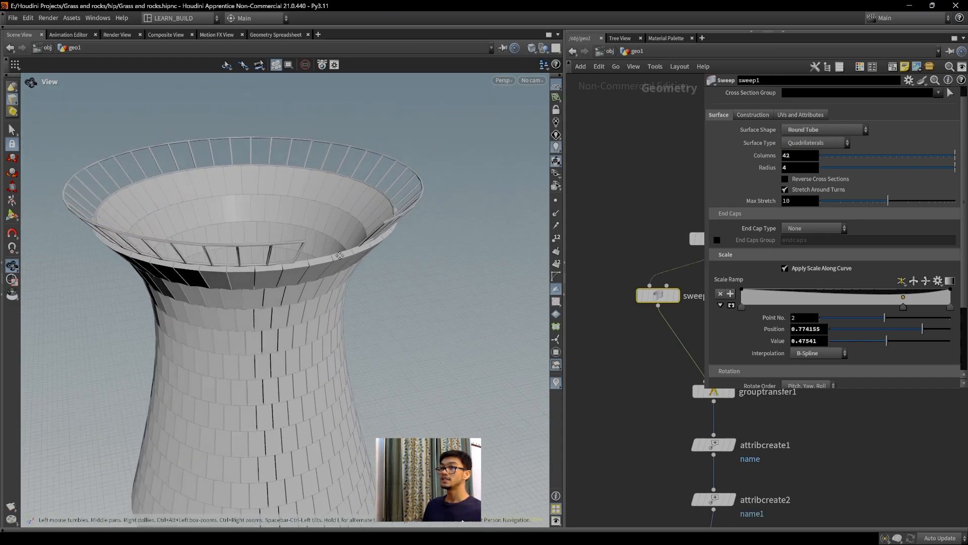
left_click_drag(321, 231, 327, 200)
middle_click_drag(327, 200, 310, 323)
left_click_drag(310, 322, 310, 307)
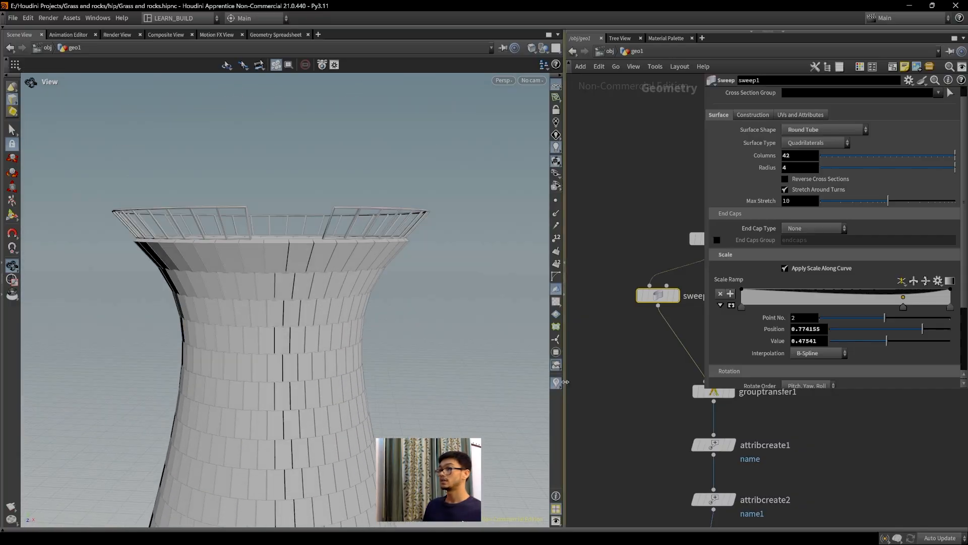
Check the manually selected edges in group2's base group.
scroll(648, 411, "down", 3)
mouse_move(681, 504)
middle_mouse_down()
mouse_move(671, 381)
mouse_move(676, 247)
middle_mouse_up()
middle_click_drag(651, 426, 703, 302)
mouse_move(662, 402)
middle_mouse_down()
mouse_move(663, 378)
mouse_move(653, 406)
middle_mouse_up()
scroll(660, 370, "up", 3)
left_click(601, 332)
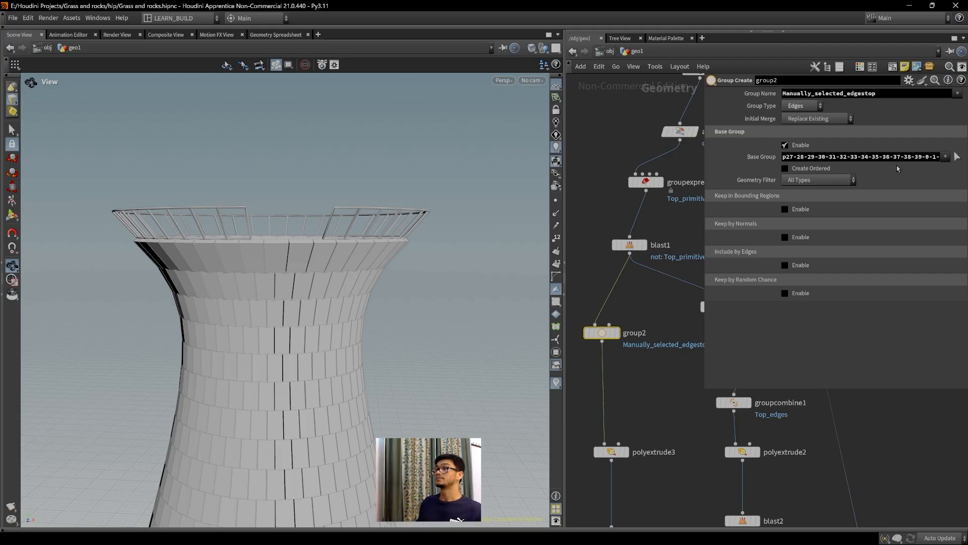
Inspect the merge1 connections and examine the wire ring from above.
middle_click_drag(700, 490, 646, 344)
scroll(646, 344, "down", 3)
middle_click_drag(679, 458, 656, 397)
scroll(644, 474, "up", 4)
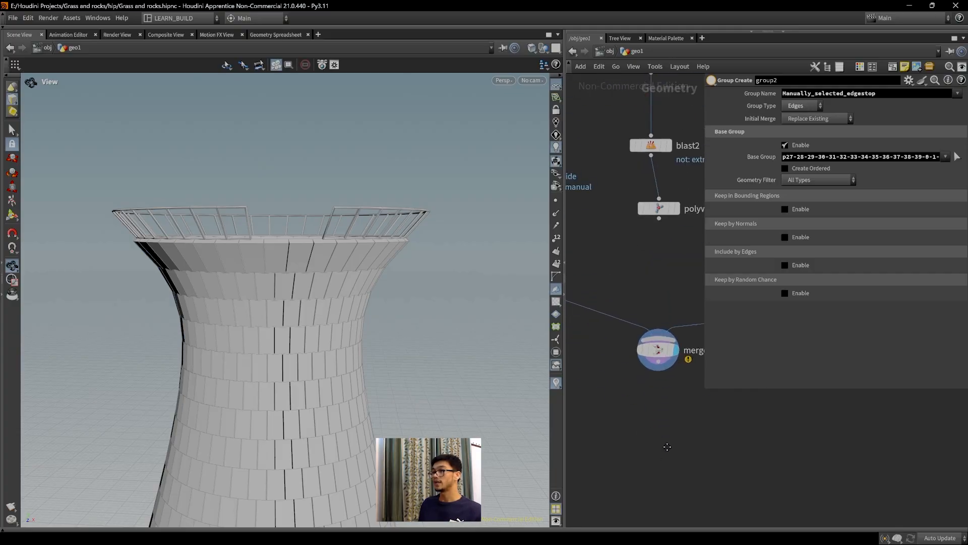
middle_click_drag(657, 457, 663, 449)
left_click_drag(340, 290, 398, 343)
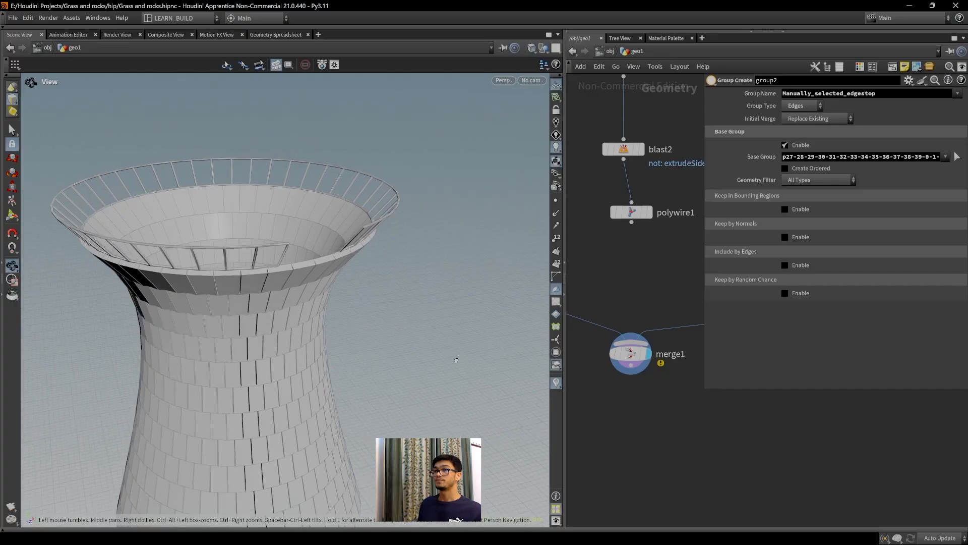
Return the Columns of sweep1 to 40.
scroll(656, 328, "down", 6)
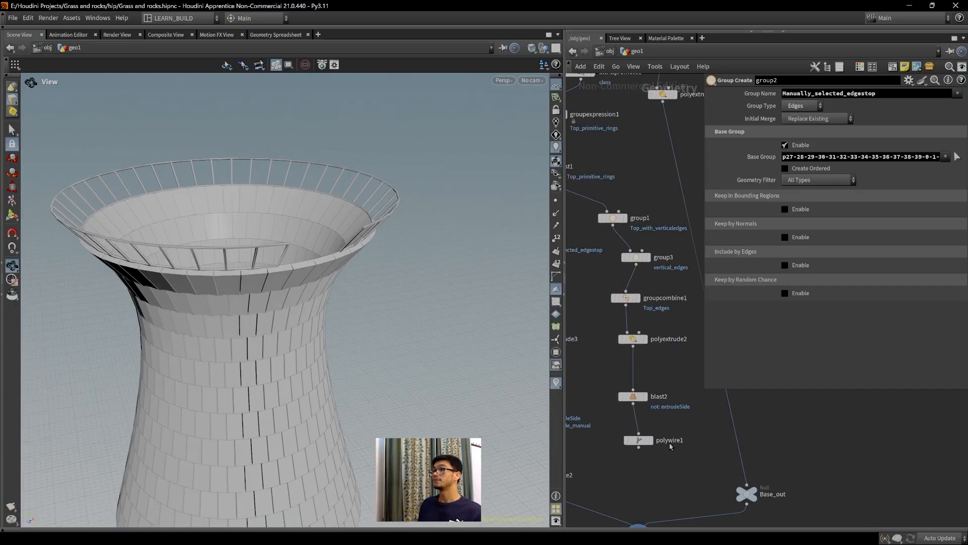
middle_click_drag(654, 200, 703, 368)
middle_click_drag(671, 296, 643, 419)
middle_click_drag(659, 286, 642, 416)
middle_click_drag(597, 266, 597, 359)
scroll(596, 359, "up", 3)
left_click(613, 253)
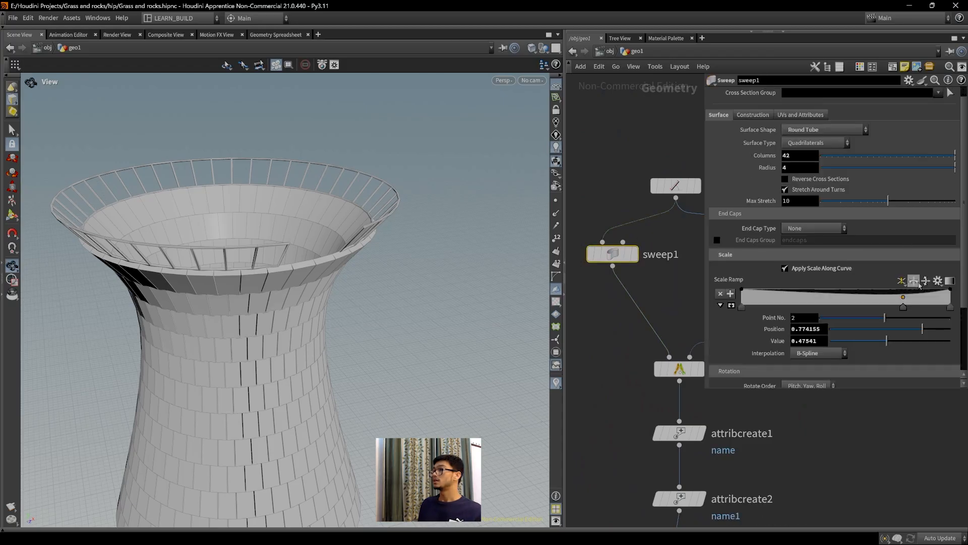
left_click_drag(806, 156, 778, 162)
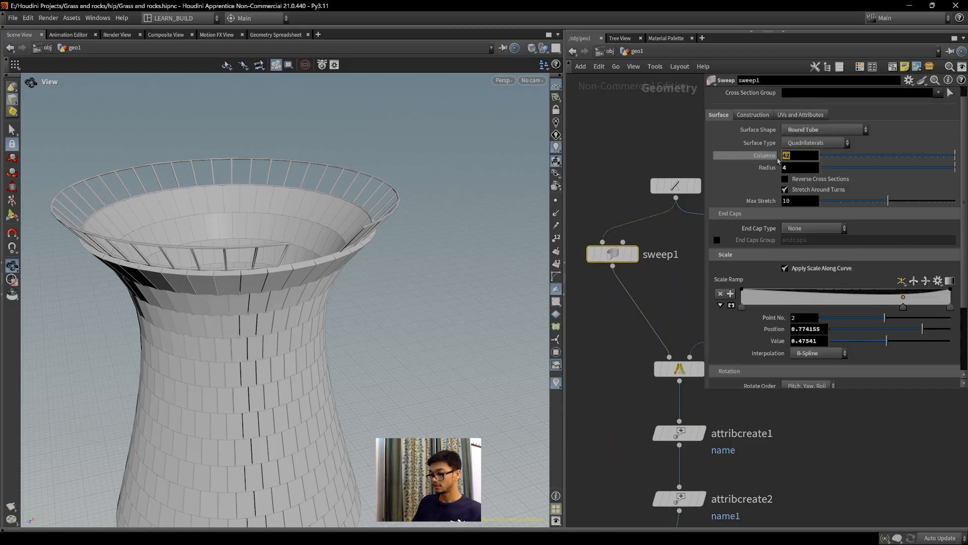
type("40")
key("Return")
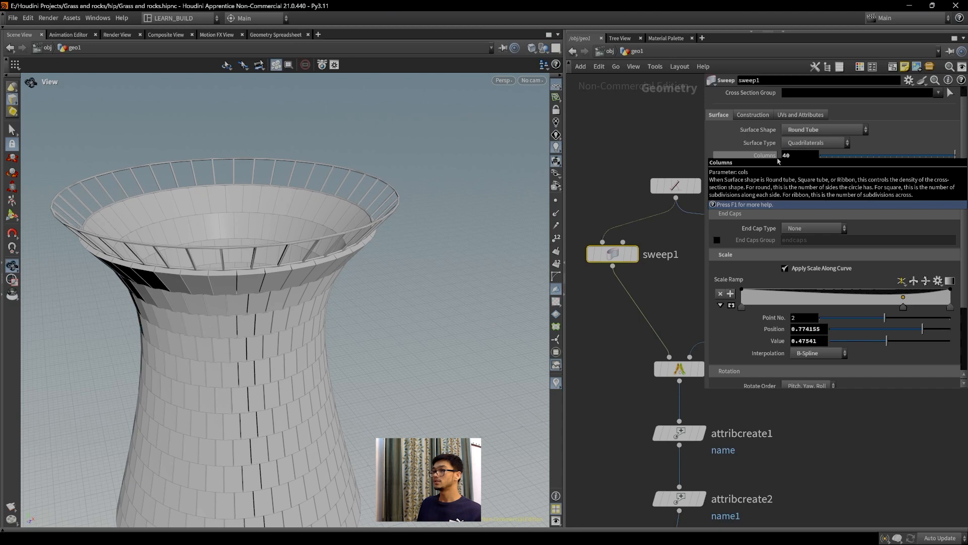
Disconnect polywire2 from merge1 and connect polywire1 to it instead.
middle_click_drag(675, 343, 673, 143)
middle_click_drag(655, 484, 646, 144)
scroll(659, 310, "down", 5)
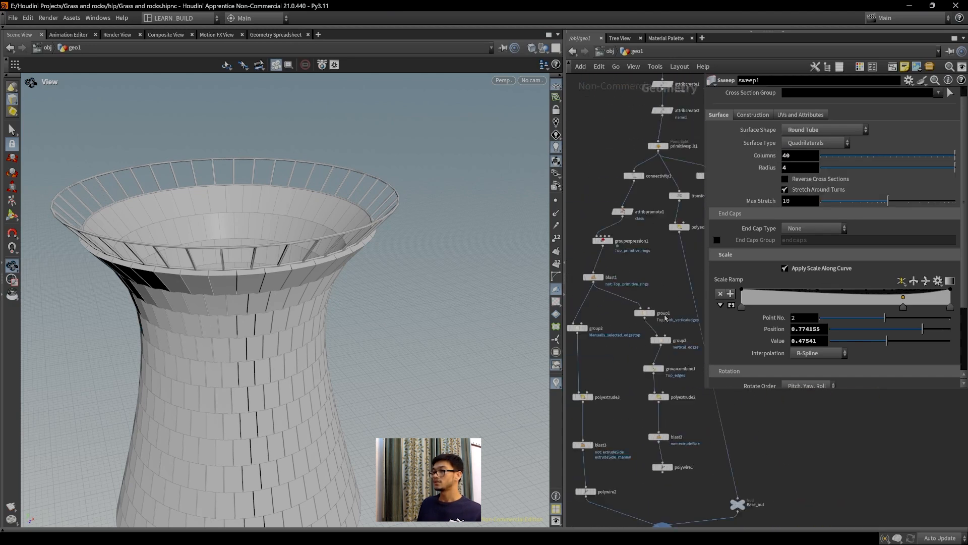
middle_click_drag(639, 393, 593, 377)
scroll(649, 291, "up", 3)
middle_click_drag(643, 411, 720, 386)
scroll(713, 390, "down", 3)
middle_click_drag(663, 427, 622, 302)
scroll(610, 319, "up", 3)
key("y")
left_click_drag(628, 373, 631, 345)
middle_click_drag(652, 343, 608, 377)
left_click_drag(644, 310, 643, 407)
View the whole tower with its wire ring and widen the network editor.
left_click_drag(274, 264, 297, 210)
scroll(297, 209, "down", 2)
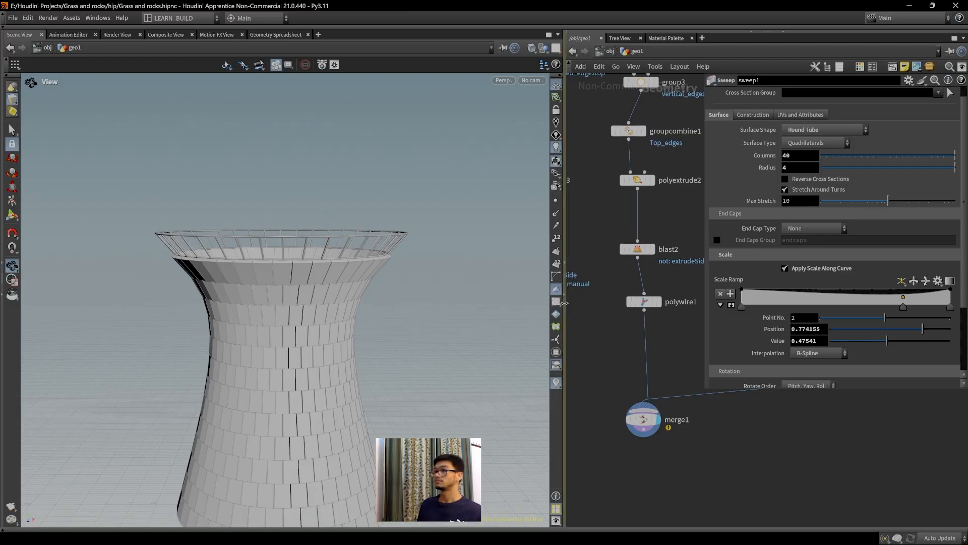
left_click_drag(564, 303, 482, 302)
Review the edge-group branch from group1 through polywire1 down to merge1.
scroll(650, 349, "down", 3)
middle_click_drag(651, 349, 627, 428)
scroll(599, 306, "up", 4)
scroll(623, 287, "down", 3)
middle_click_drag(623, 290, 631, 335)
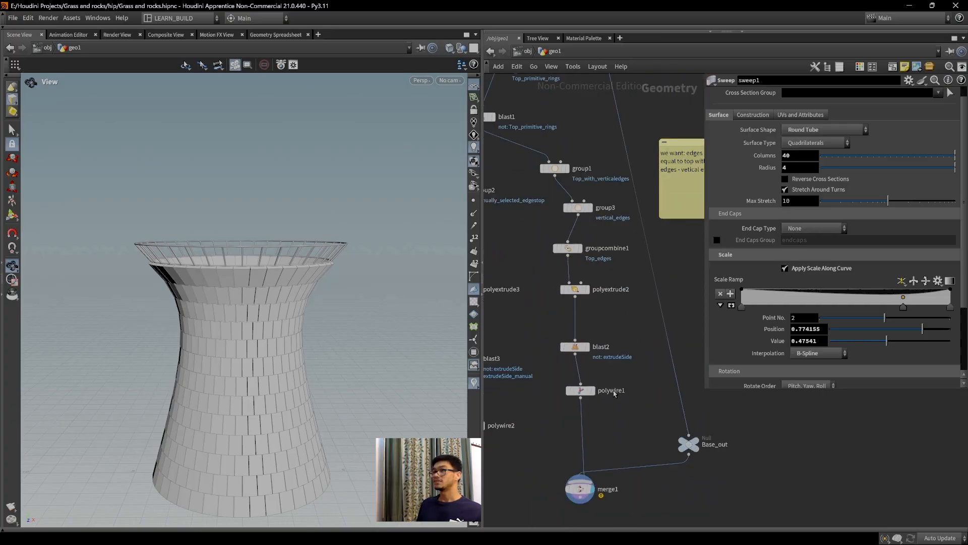
middle_click_drag(615, 394, 648, 401)
middle_click_drag(657, 452, 575, 394)
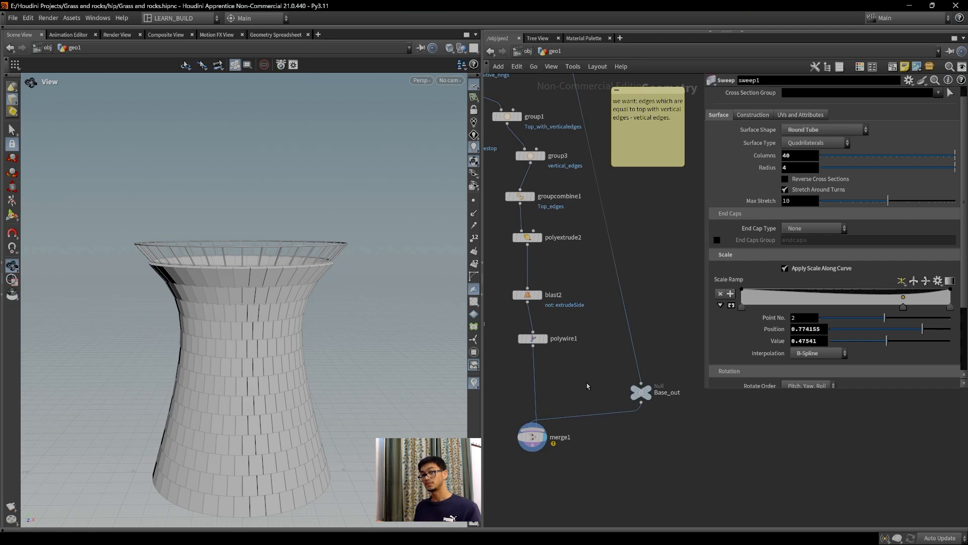
middle_click_drag(587, 386, 554, 241)
scroll(599, 280, "up", 3)
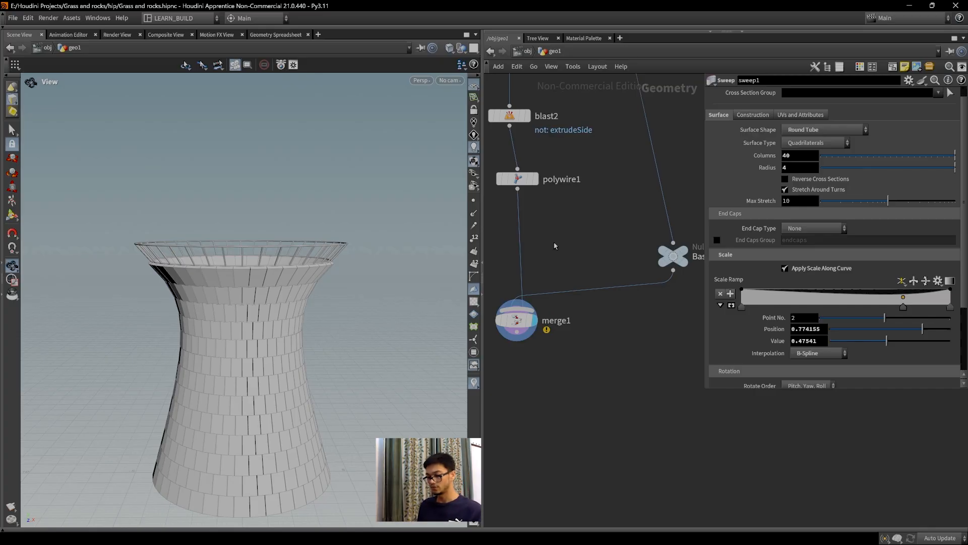
Check the vertical_edges settings of group3 in the polywire1 branch.
mouse_move(601, 402)
middle_mouse_down()
mouse_move(640, 346)
mouse_move(610, 366)
mouse_move(616, 387)
mouse_move(598, 372)
mouse_move(610, 387)
middle_mouse_up()
scroll(610, 367, "down", 2)
scroll(617, 387, "up", 2)
scroll(600, 289, "down", 2)
middle_click_drag(588, 294, 615, 354)
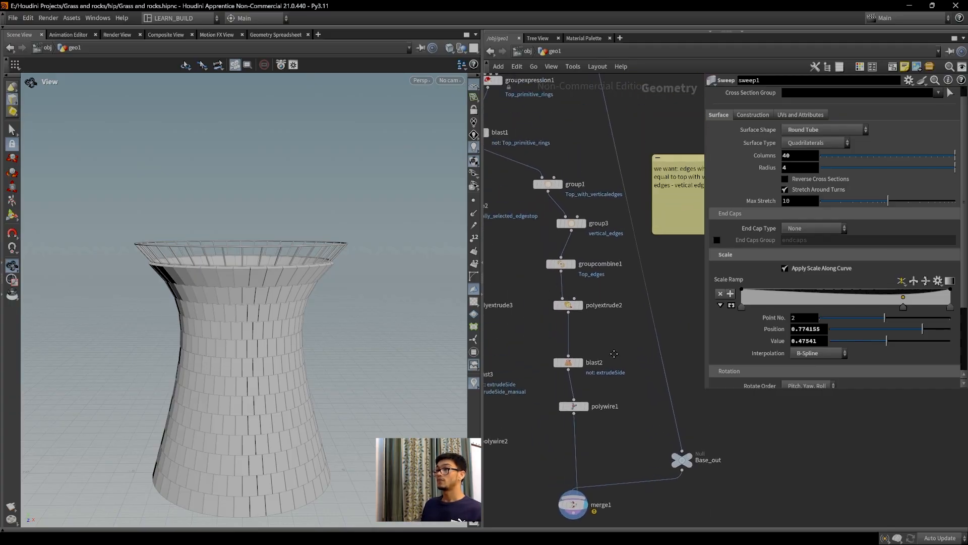
left_click_drag(561, 266, 565, 268)
left_click_drag(553, 204, 594, 354)
middle_click_drag(583, 365, 565, 312)
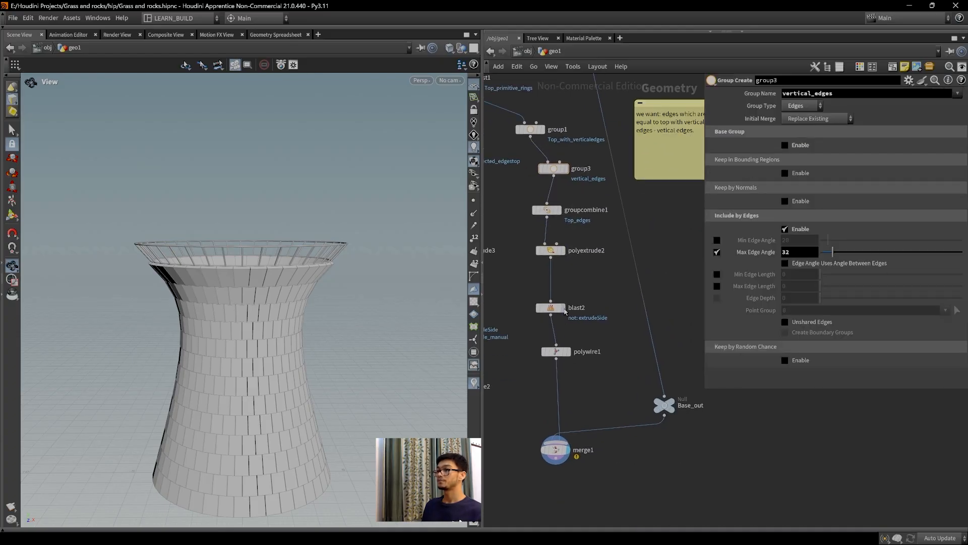
Try sweep1 with Columns set to 42 and with Columns set to 24.
mouse_move(558, 452)
left_mouse_down()
mouse_move(562, 430)
mouse_move(565, 450)
left_mouse_up()
scroll(645, 326, "down", 3)
middle_click_drag(641, 263, 634, 422)
scroll(613, 158, "up", 4)
middle_click_drag(575, 202, 574, 314)
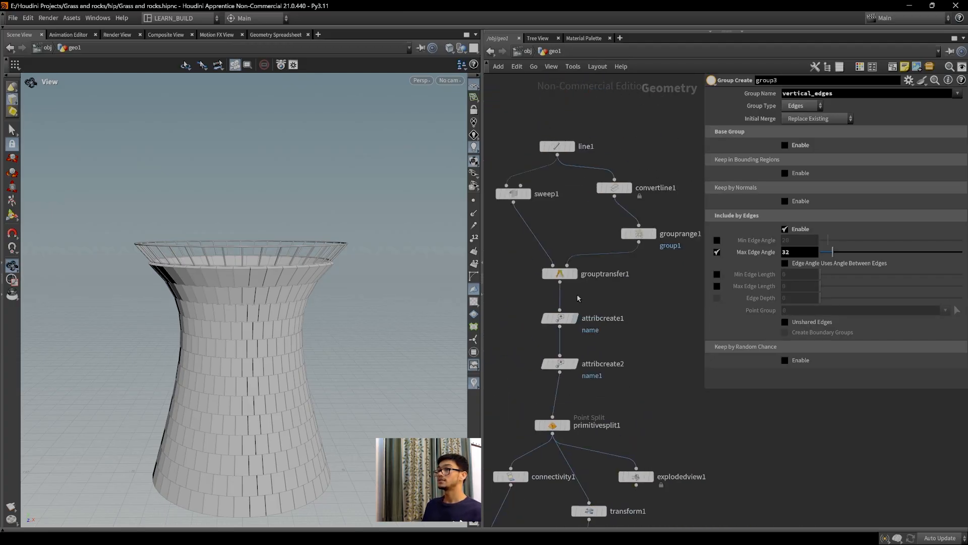
left_click(518, 193)
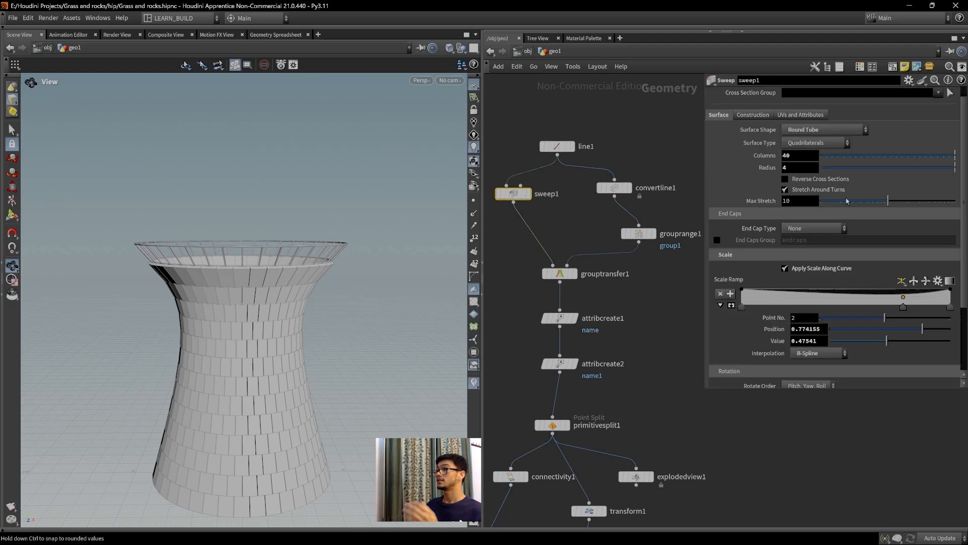
left_click(783, 156)
type("42")
key("Return")
mouse_move(368, 282)
left_mouse_down()
mouse_move(349, 282)
mouse_move(374, 348)
mouse_move(370, 287)
left_mouse_up()
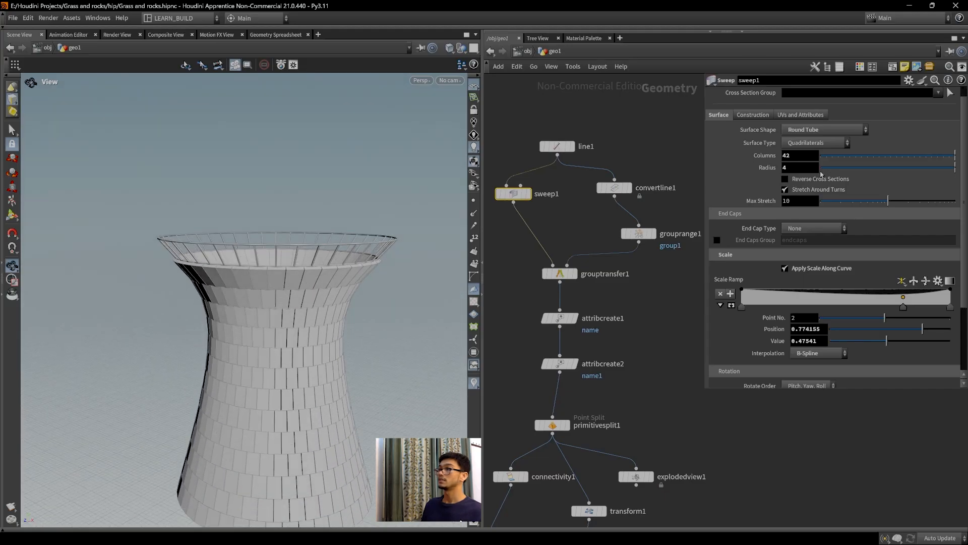
mouse_move(951, 157)
left_mouse_down()
mouse_move(905, 156)
mouse_move(956, 157)
left_mouse_up()
Use polywire2 instead of polywire1 as merge1's wire input and check the merge's input list.
middle_click_drag(580, 485, 619, 205)
scroll(620, 415, "down", 3)
middle_click_drag(620, 415, 625, 280)
middle_click_drag(564, 472, 572, 344)
scroll(574, 408, "up", 3)
middle_click_drag(574, 408, 589, 349)
left_click_drag(503, 310, 670, 339)
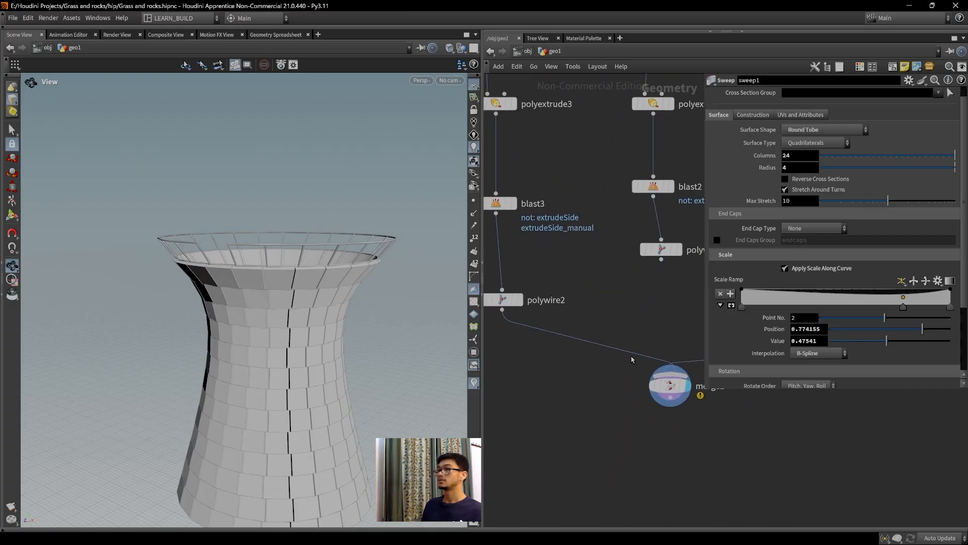
left_click(666, 395)
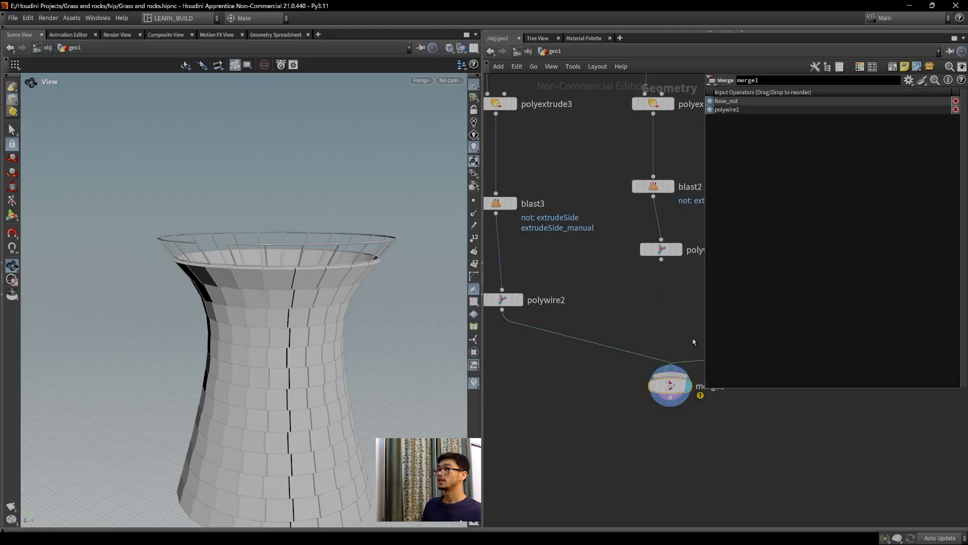
Try sweep1 with 40 columns, and return it to 24 columns.
scroll(650, 202, "down", 5)
middle_click_drag(644, 119, 617, 519)
scroll(624, 369, "up", 4)
left_click(586, 163)
left_click_drag(891, 156, 957, 161)
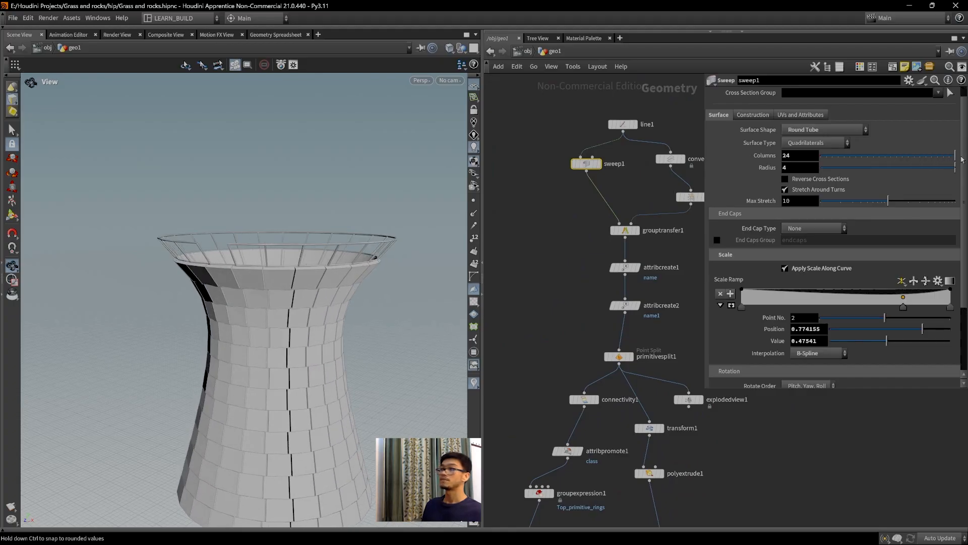
left_click_drag(800, 156, 779, 156)
type("40")
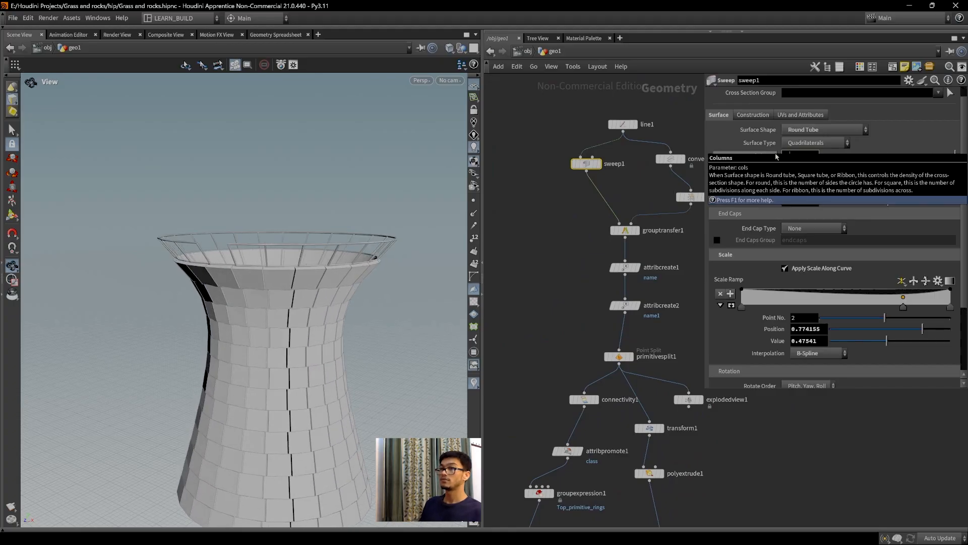
key("Return")
left_click_drag(300, 313, 290, 249)
mouse_move(956, 156)
left_mouse_down()
mouse_move(915, 158)
mouse_move(956, 158)
left_mouse_up()
Cut the polywire2 connection to merge1 and wire polywire1 into the merge in its place.
middle_click_drag(629, 381, 633, 275)
scroll(633, 274, "down", 1)
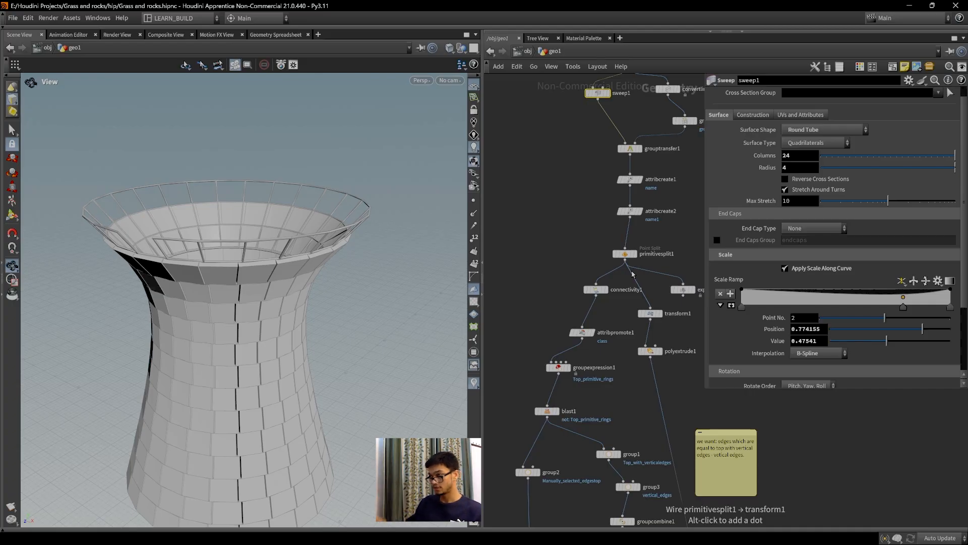
middle_click_drag(606, 423, 595, 264)
middle_click_drag(636, 413, 648, 389)
scroll(611, 381, "up", 3)
key("y")
left_click_drag(610, 383, 616, 367)
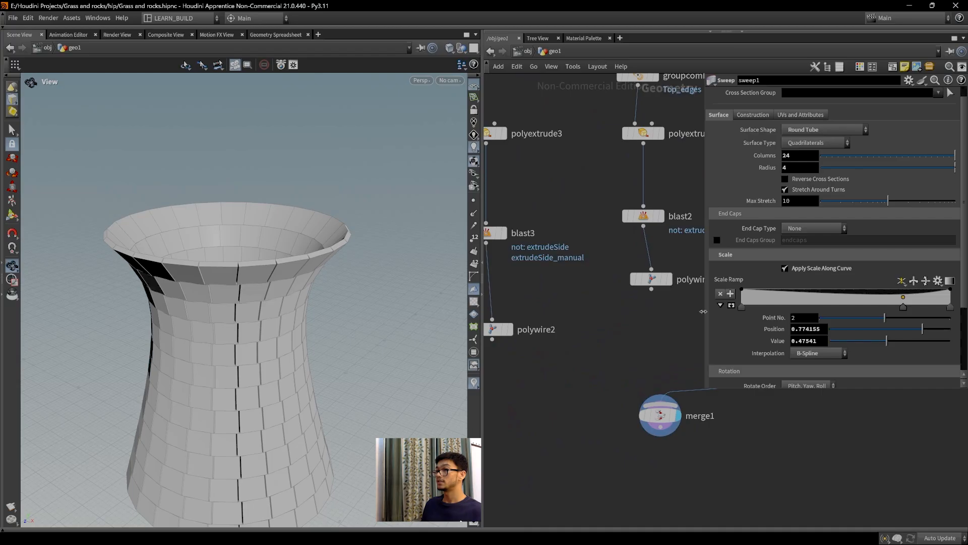
left_click_drag(652, 289, 662, 415)
middle_click_drag(716, 434, 682, 465)
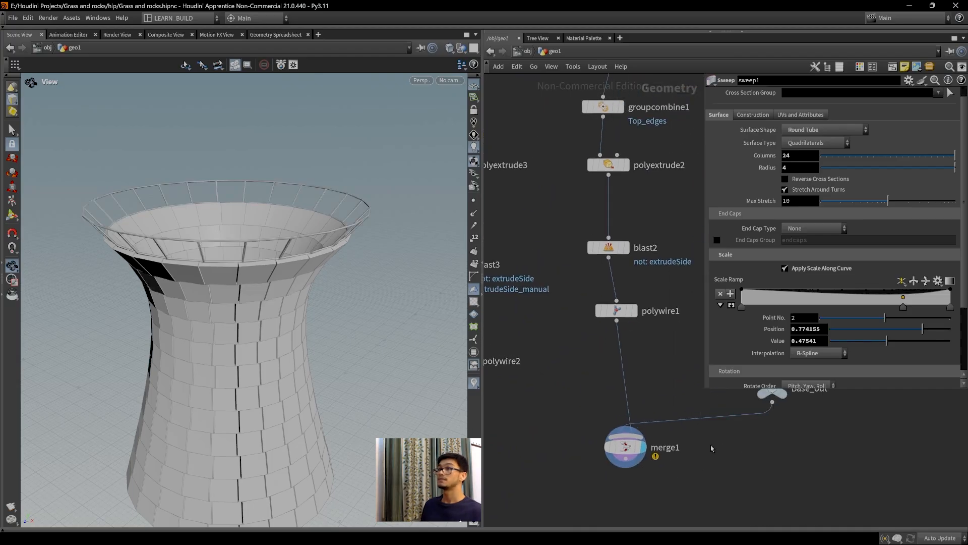
Set the Columns of sweep1 to 40 while polywire1 feeds the merge.
left_click(783, 157)
type("40")
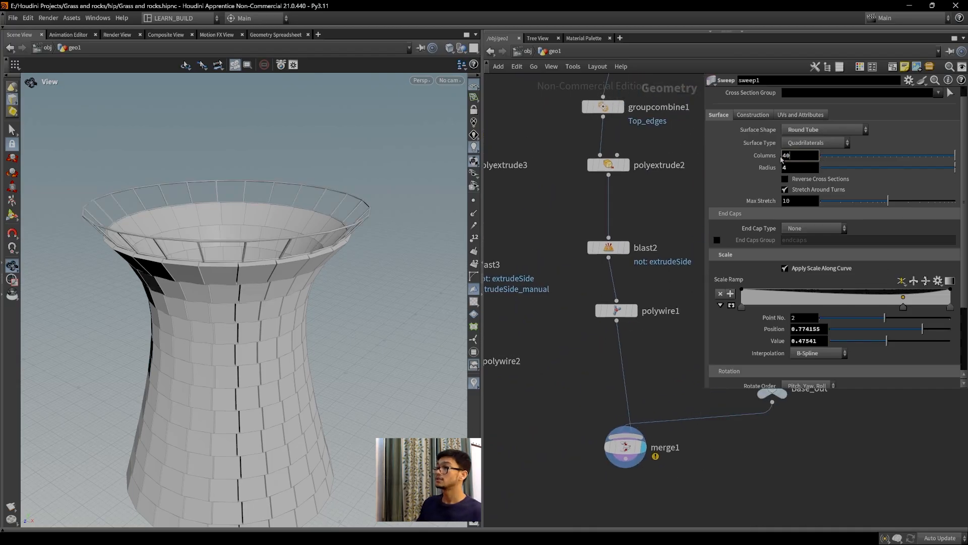
key("Return")
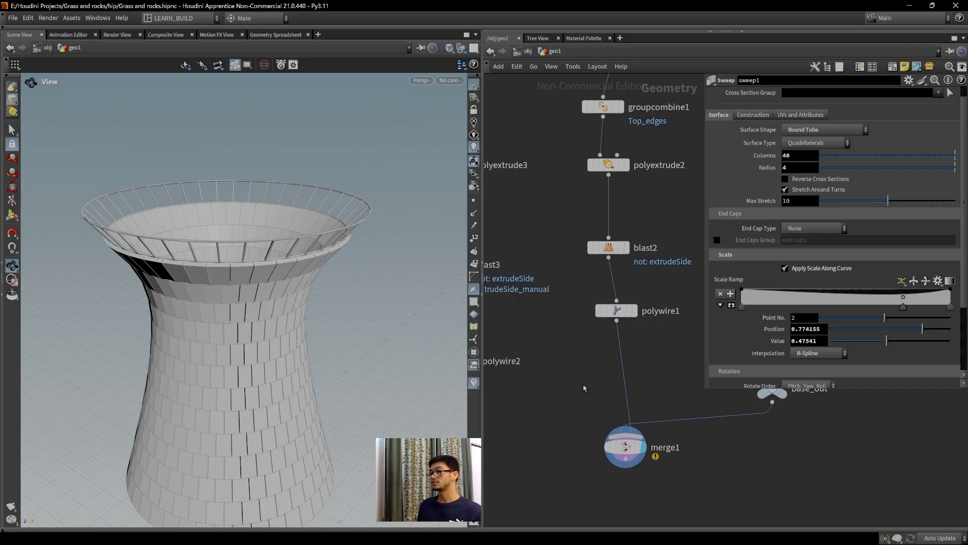
Review group3's edge-angle settings and groupcombine1's subtraction of vertical_edges in the procedural branch.
middle_click_drag(667, 412, 566, 456)
scroll(613, 420, "down", 3)
scroll(614, 420, "up", 4)
middle_click_drag(614, 420, 660, 415)
scroll(659, 414, "down", 1)
middle_click_drag(637, 236, 657, 374)
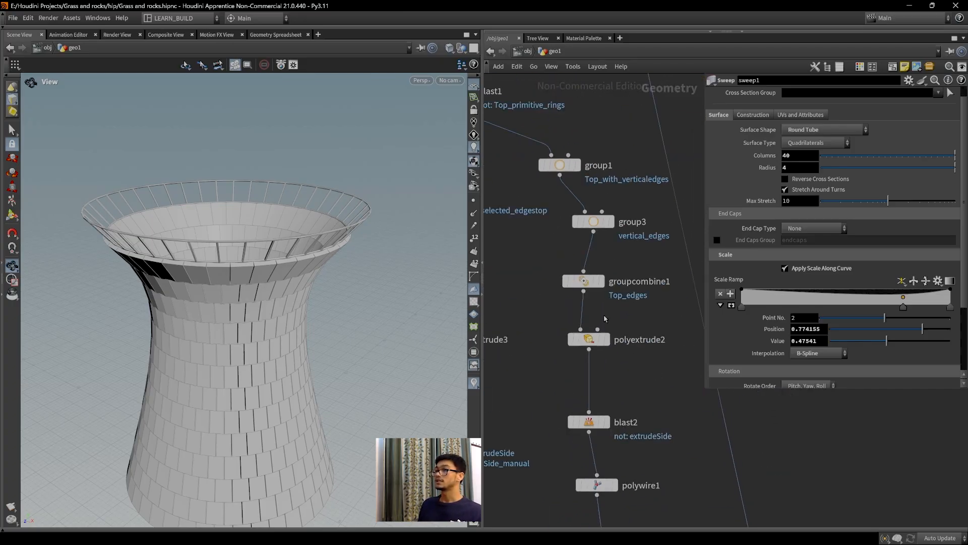
left_click(595, 222)
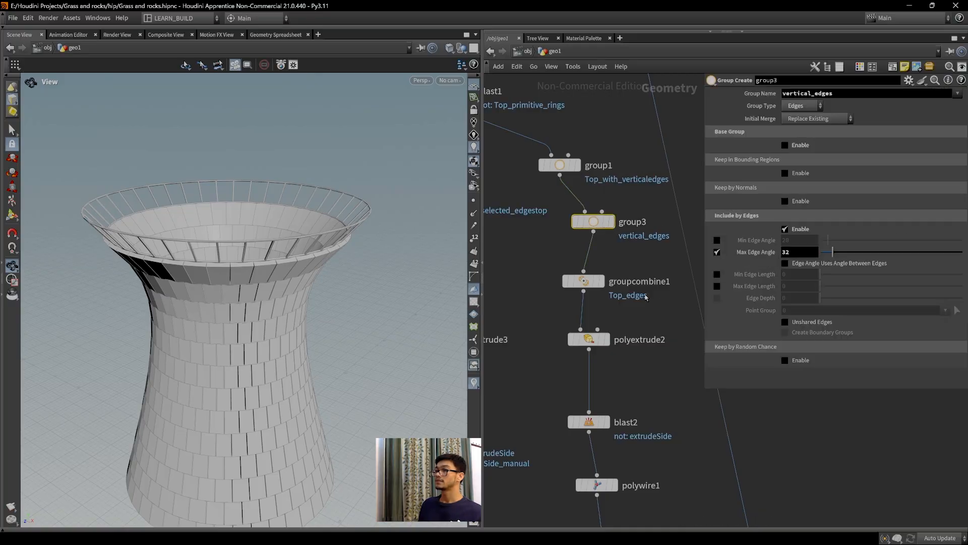
left_click(584, 281)
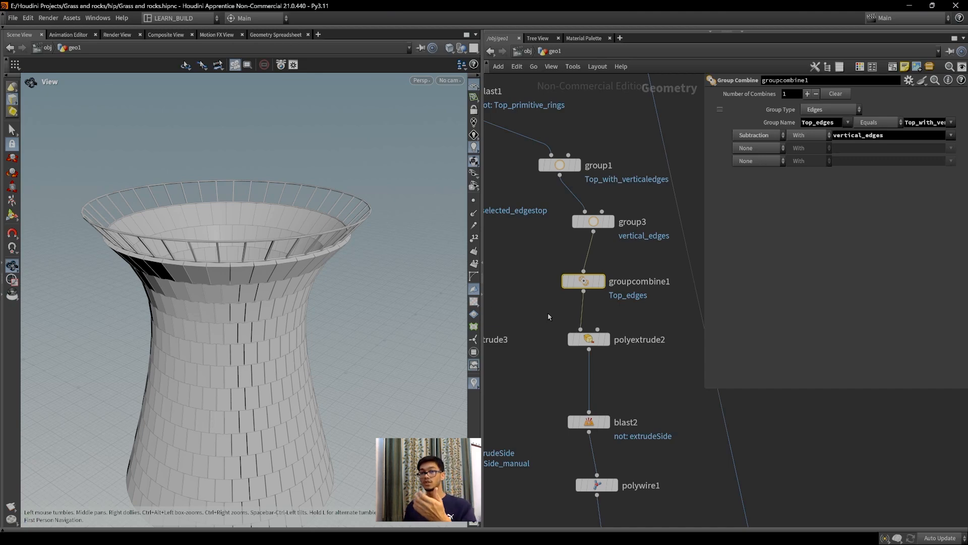
scroll(659, 392, "down", 4)
scroll(659, 391, "down", 2)
middle_click_drag(650, 363, 636, 286)
scroll(642, 347, "up", 4)
middle_click_drag(569, 340, 589, 351)
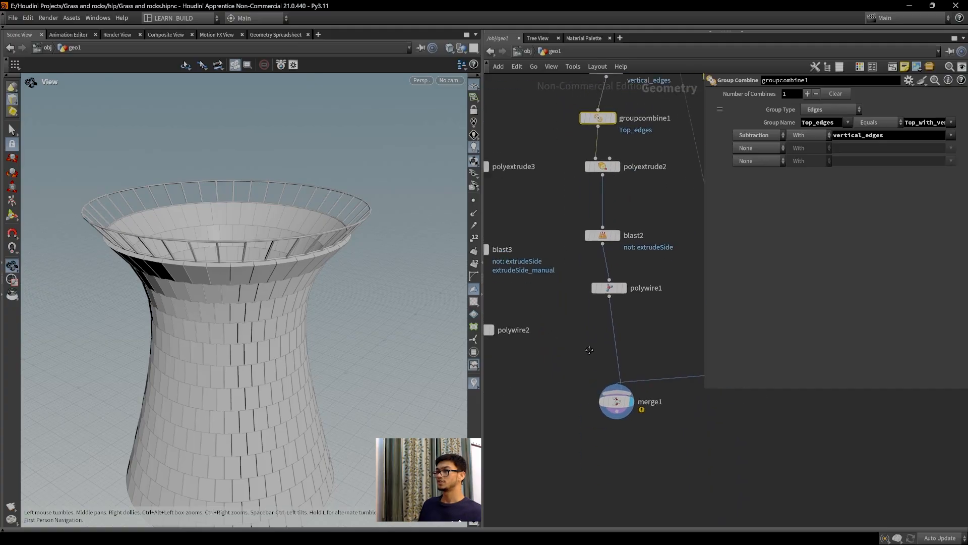
Examine the tower's top wire frame and the procedural branch from group1 through polywire1 into merge1.
scroll(671, 417, "down", 2)
middle_click_drag(671, 417, 618, 429)
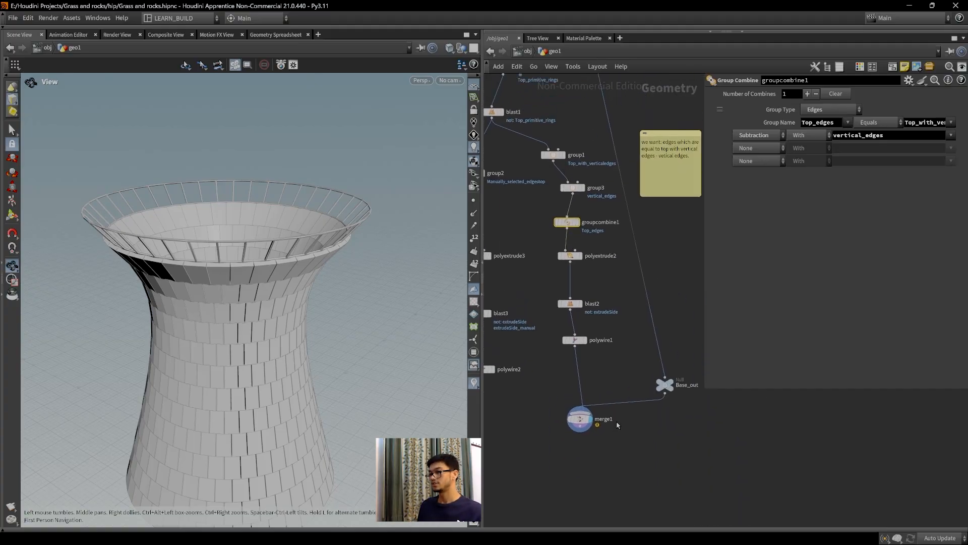
middle_click_drag(612, 371, 612, 388)
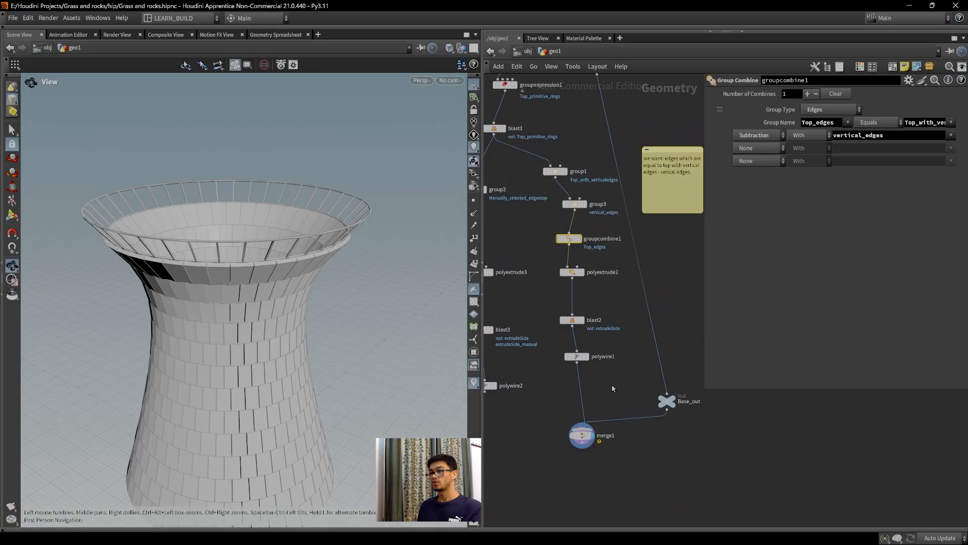
middle_click_drag(307, 304, 325, 301)
scroll(335, 291, "up", 1)
mouse_move(285, 284)
left_mouse_down()
mouse_move(323, 277)
mouse_move(281, 289)
left_mouse_up()
middle_click_drag(639, 391, 619, 287)
middle_click_drag(618, 327, 599, 421)
middle_click_drag(599, 361, 621, 367)
scroll(617, 372, "up", 2)
scroll(617, 371, "up", 1)
middle_click_drag(617, 325, 657, 419)
scroll(634, 379, "down", 2)
middle_click_drag(636, 382, 654, 345)
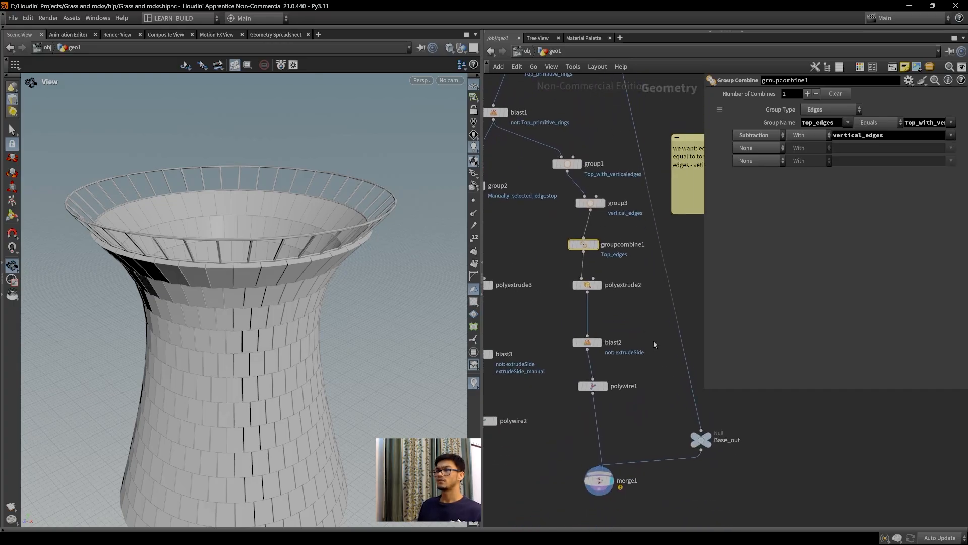
Try sweep1 with 24 columns, and return it to 40 columns.
scroll(654, 332, "down", 5)
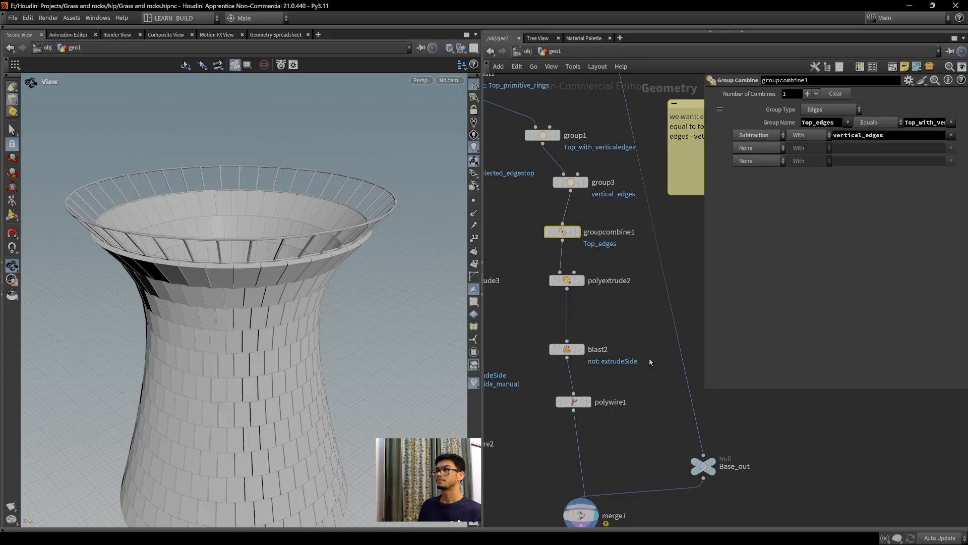
middle_click_drag(646, 355, 648, 445)
scroll(633, 288, "up", 3)
middle_click_drag(634, 240, 625, 444)
scroll(607, 283, "up", 3)
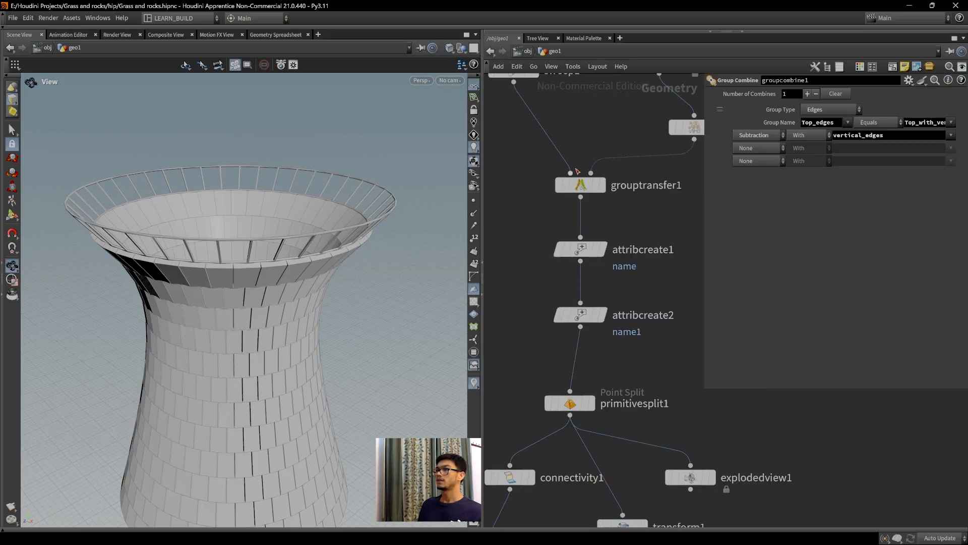
middle_click_drag(572, 345, 582, 486)
left_click(523, 212)
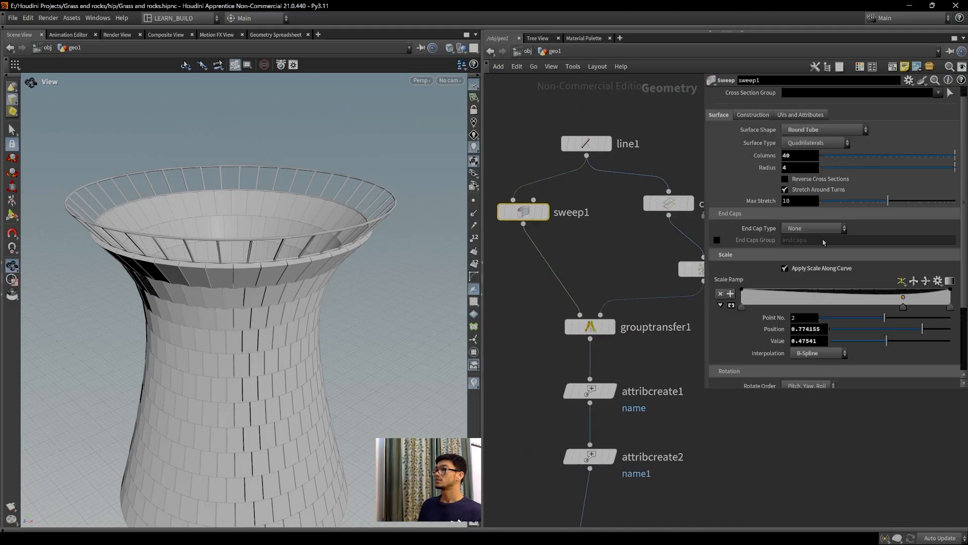
mouse_move(957, 157)
left_mouse_down()
mouse_move(943, 157)
mouse_move(955, 157)
left_mouse_up()
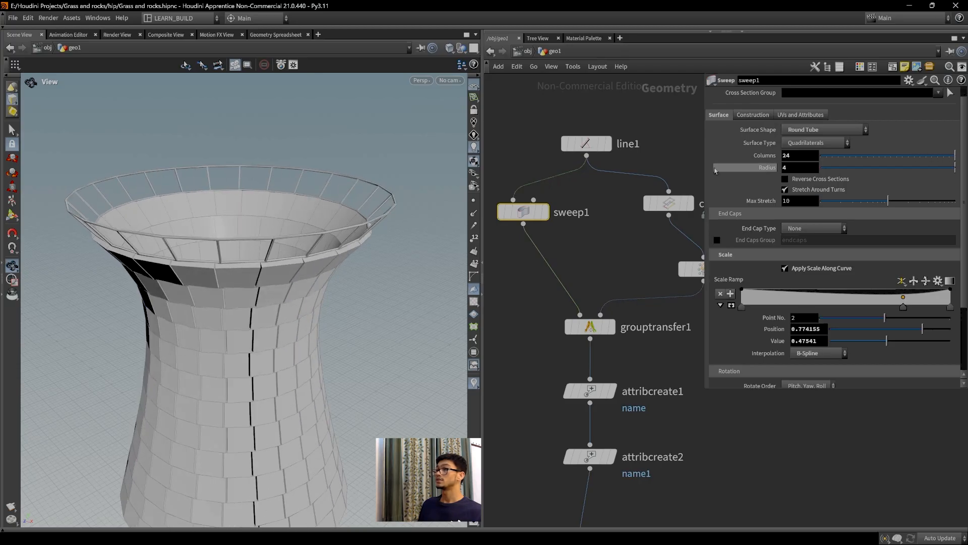
left_click(785, 156)
type("40")
key("Return")
Display groupexpression1 to inspect the Top_primitive_rings group on the tower, and return the display to merge1.
scroll(586, 458, "down", 2)
middle_click(587, 456)
scroll(631, 469, "down", 1)
middle_click_drag(681, 483, 650, 243)
scroll(606, 361, "up", 3)
middle_click_drag(605, 361, 678, 409)
middle_click_drag(557, 141, 600, 217)
middle_click_drag(612, 449, 629, 264)
scroll(588, 428, "down", 2)
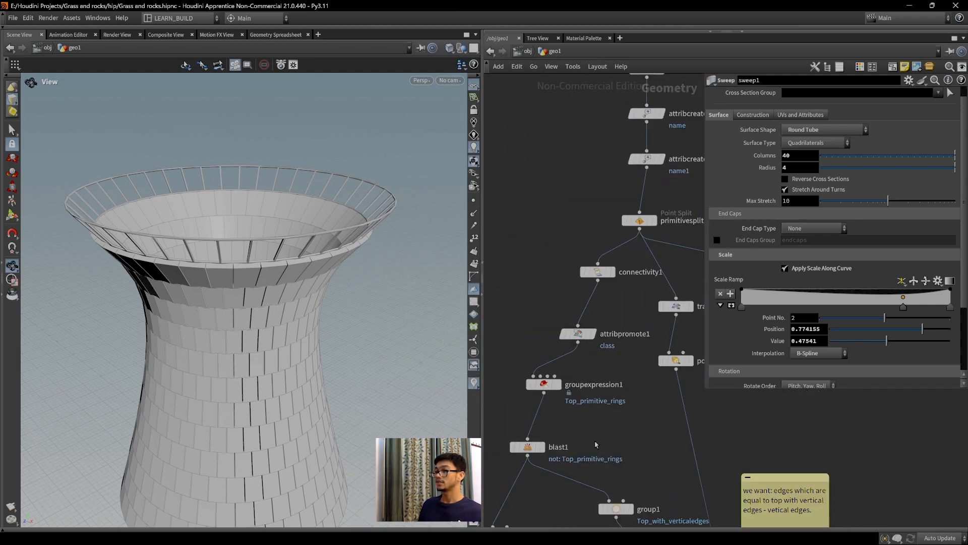
middle_click_drag(585, 438, 616, 404)
scroll(616, 403, "up", 1)
left_click(573, 337)
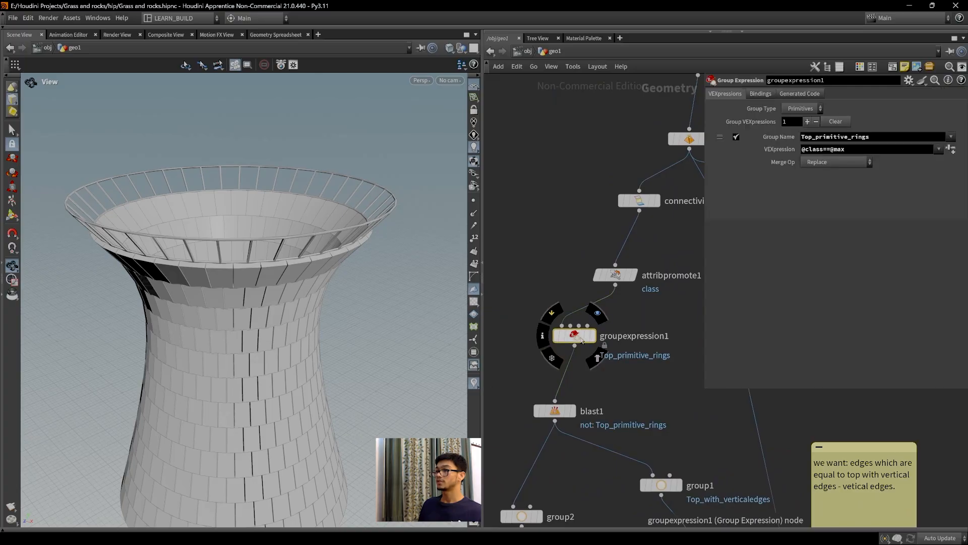
left_click(601, 317)
middle_click_drag(623, 319, 608, 399)
scroll(612, 398, "down", 3)
middle_click_drag(594, 268, 582, 355)
middle_click_drag(595, 389, 605, 210)
middle_click_drag(633, 310, 596, 147)
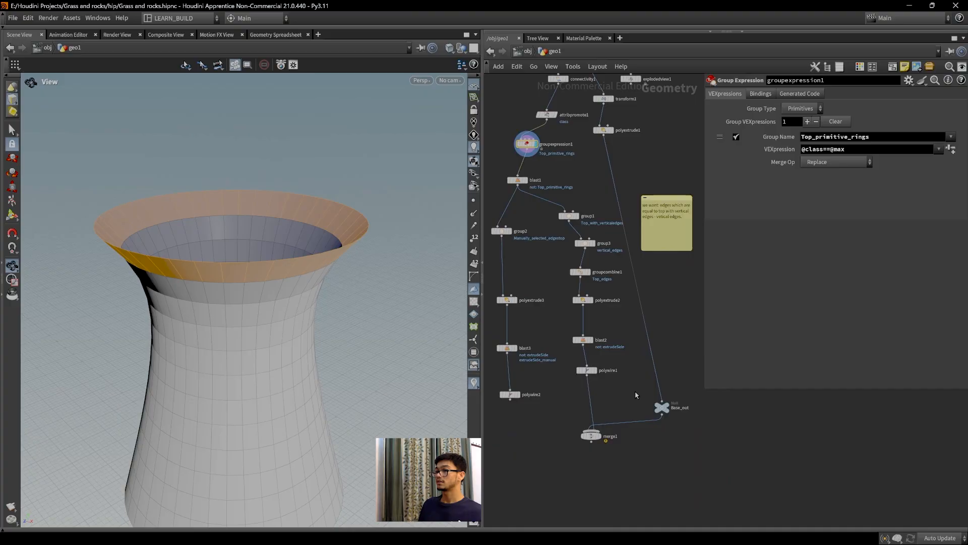
left_click(600, 435)
Set the Points of line1 to 12 while merge1 stays displayed.
scroll(600, 366, "down", 1)
middle_click_drag(600, 361, 596, 479)
middle_click_drag(552, 116, 559, 342)
scroll(550, 269, "up", 4)
scroll(550, 269, "up", 2)
left_click(568, 304)
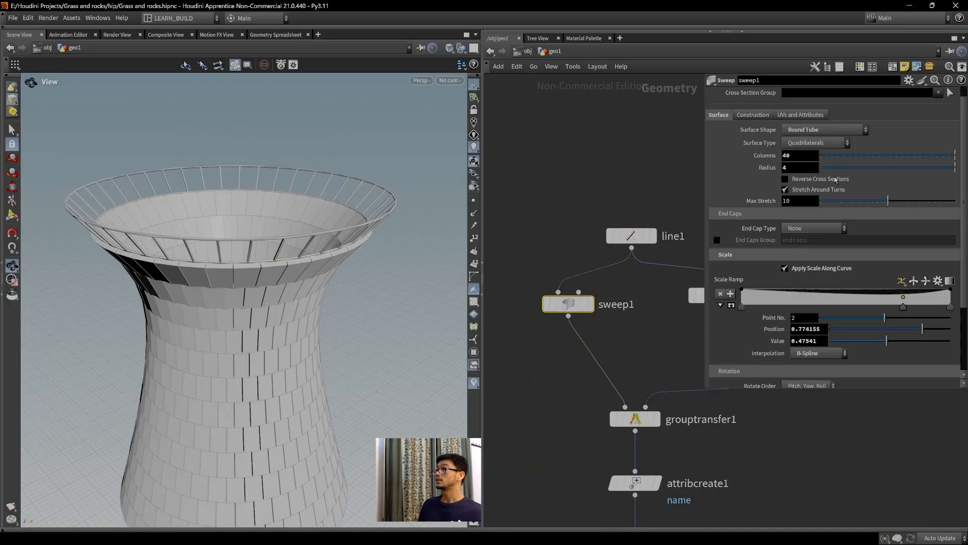
left_click(652, 236)
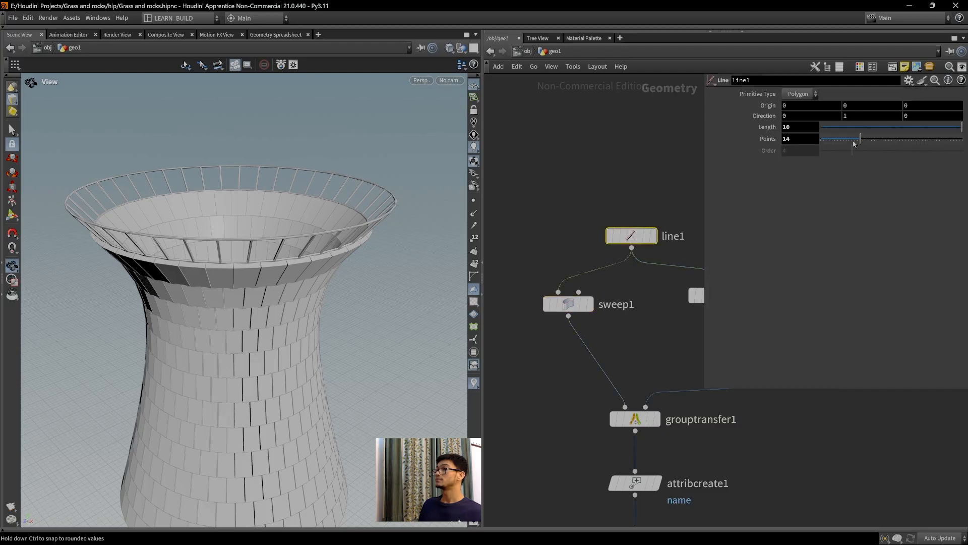
left_click_drag(881, 140, 855, 147)
Review groupexpression1's VEXpression that defines the Top_primitive_rings group.
middle_click_drag(564, 402, 603, 247)
scroll(600, 324, "down", 1)
middle_click_drag(604, 376, 599, 266)
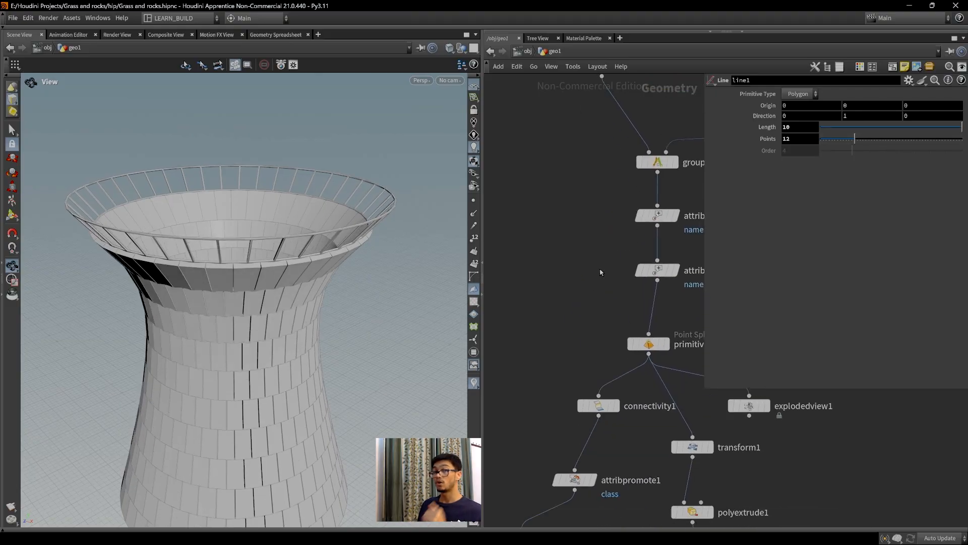
middle_click_drag(580, 343, 590, 224)
middle_click_drag(593, 391, 607, 276)
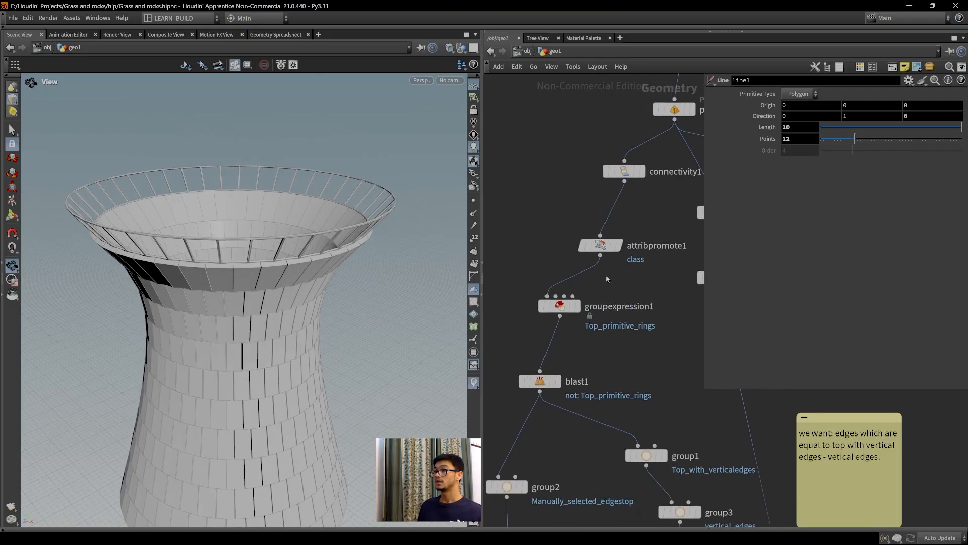
left_click(559, 310)
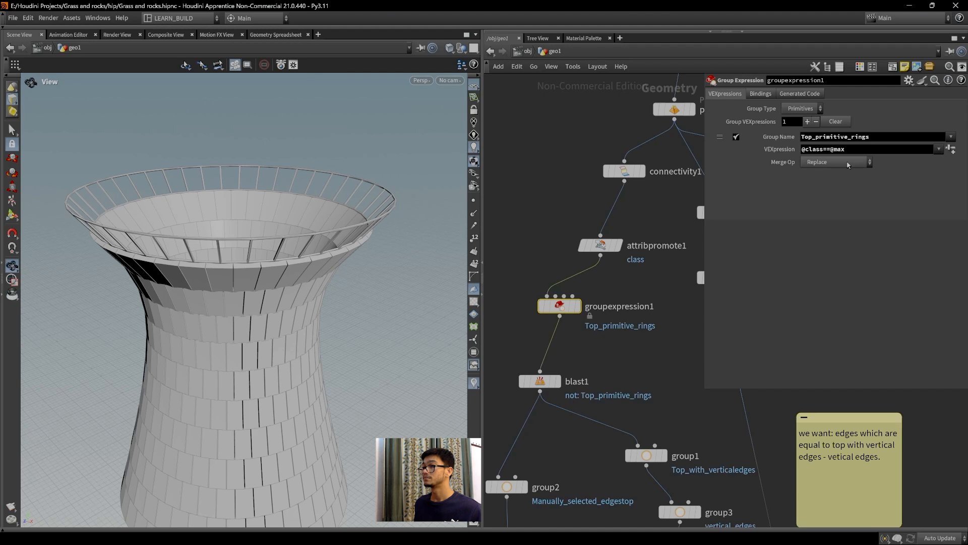
left_click(661, 233)
middle_click_drag(643, 506, 608, 375)
scroll(595, 313, "down", 4)
scroll(608, 374, "up", 3)
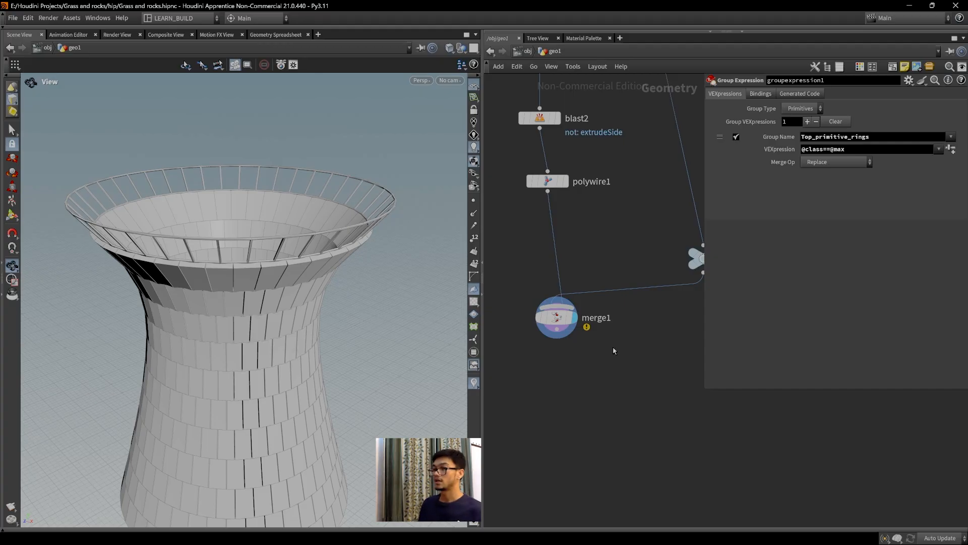
middle_click_drag(591, 356, 621, 346)
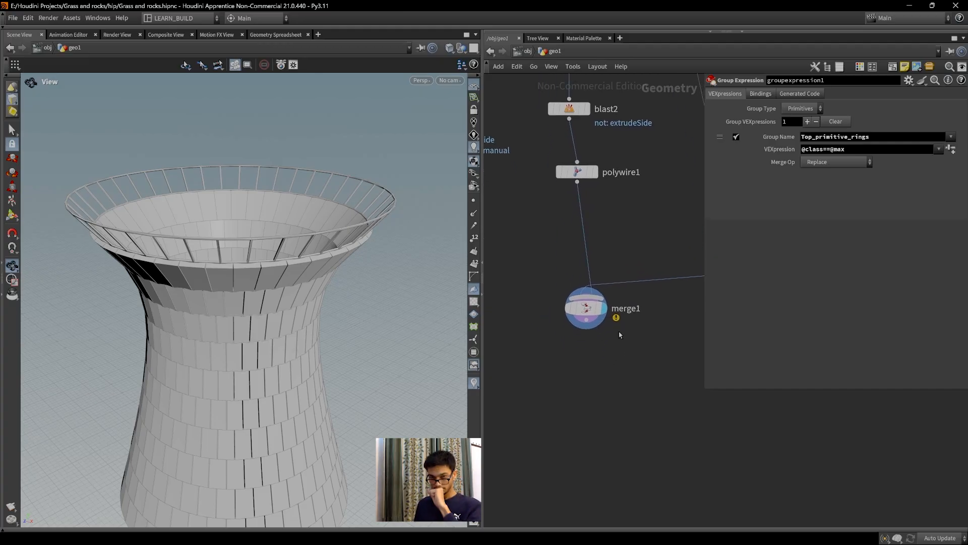
scroll(620, 335, "up", 1)
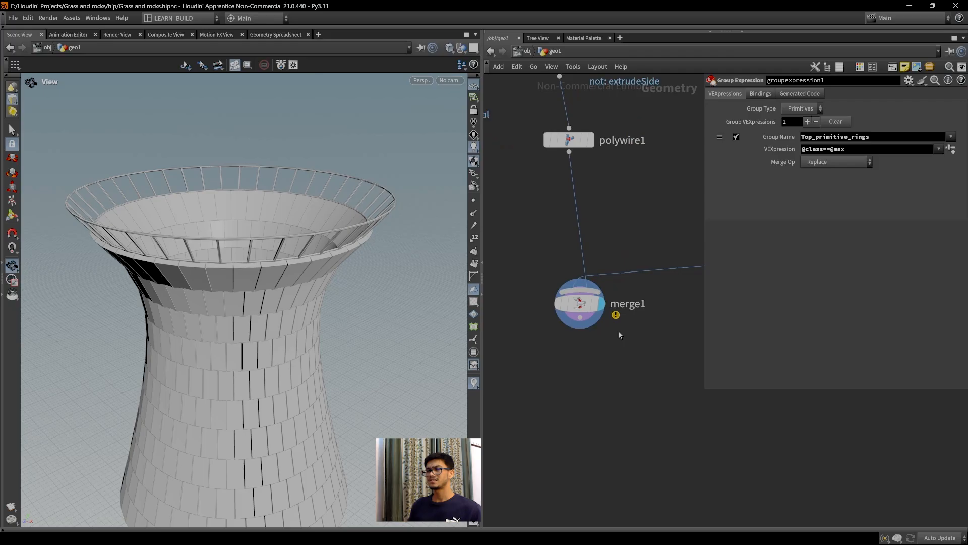